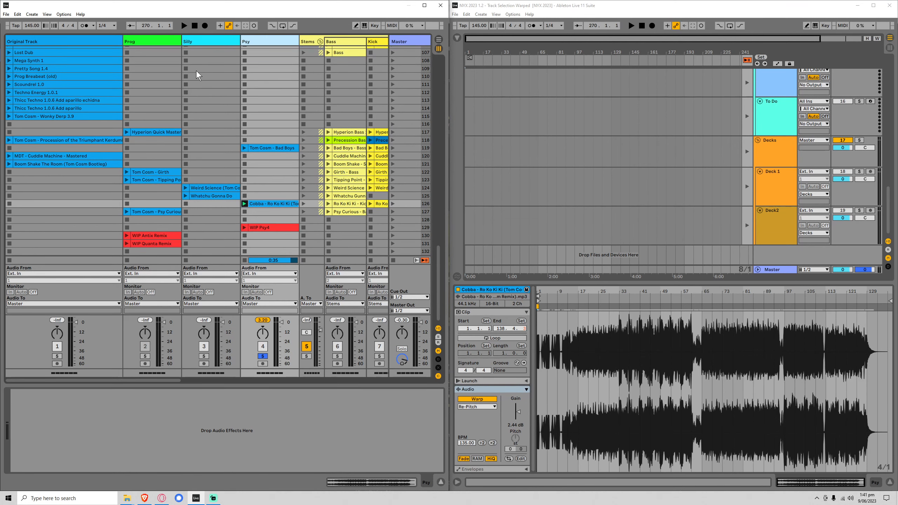
Review how the clips near the end of the set are divided among the Original Track, Prog, Silly and Psy tracks.
{"action": "mouse_move", "coordinate": [439, 259]}
{"action": "left_mouse_down"}
{"action": "mouse_move", "coordinate": [442, 124]}
{"action": "mouse_move", "coordinate": [434, 258]}
{"action": "left_mouse_up"}
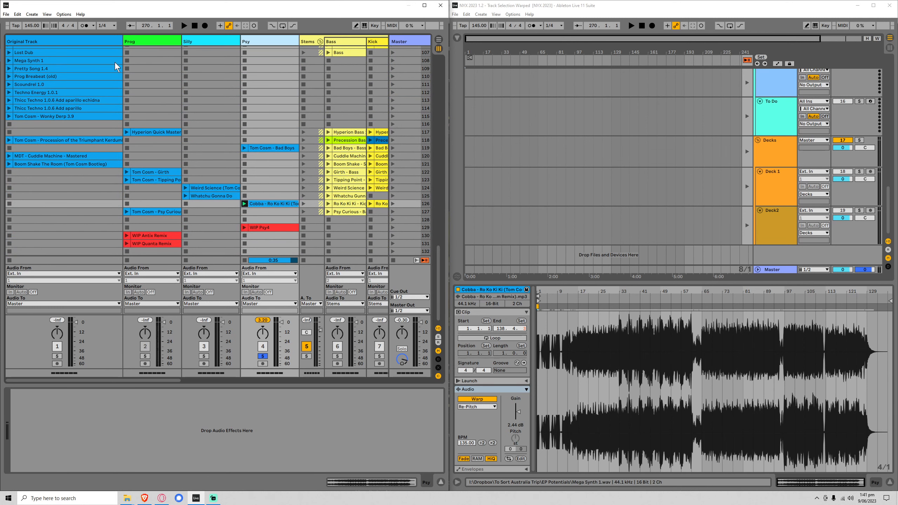
{"action": "left_click", "coordinate": [40, 41]}
{"action": "mouse_move", "coordinate": [435, 268]}
{"action": "left_mouse_down"}
{"action": "mouse_move", "coordinate": [437, 237]}
{"action": "mouse_move", "coordinate": [438, 258]}
{"action": "left_mouse_up"}
{"action": "left_click", "coordinate": [272, 253]}
{"action": "left_click", "coordinate": [129, 41]}
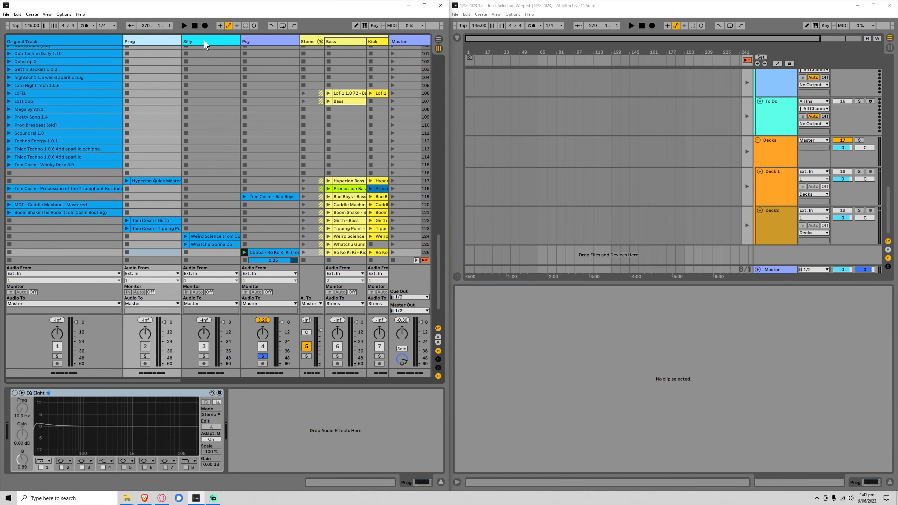
{"action": "left_click", "coordinate": [203, 41]}
{"action": "left_click", "coordinate": [60, 44]}
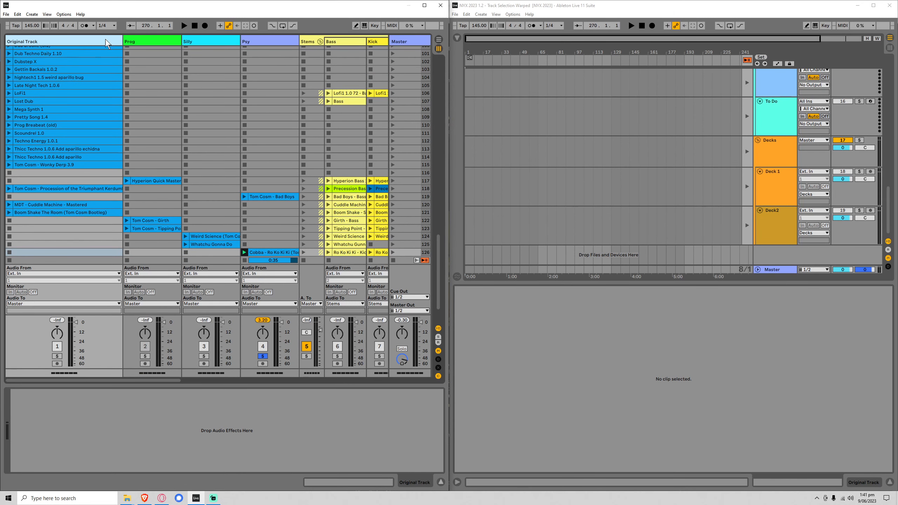
{"action": "left_click", "coordinate": [142, 45]}
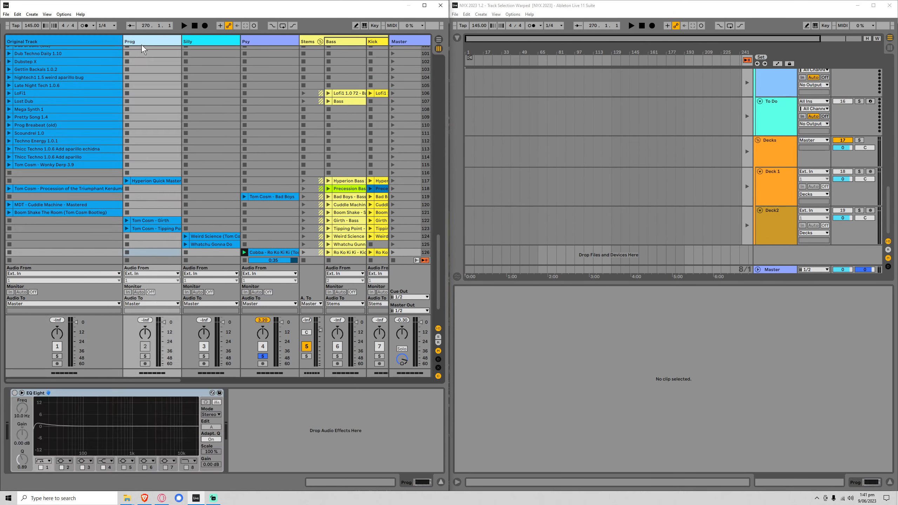
{"action": "left_click", "coordinate": [83, 44]}
{"action": "left_click", "coordinate": [126, 45]}
{"action": "left_click", "coordinate": [215, 41]}
{"action": "left_click", "coordinate": [255, 42]}
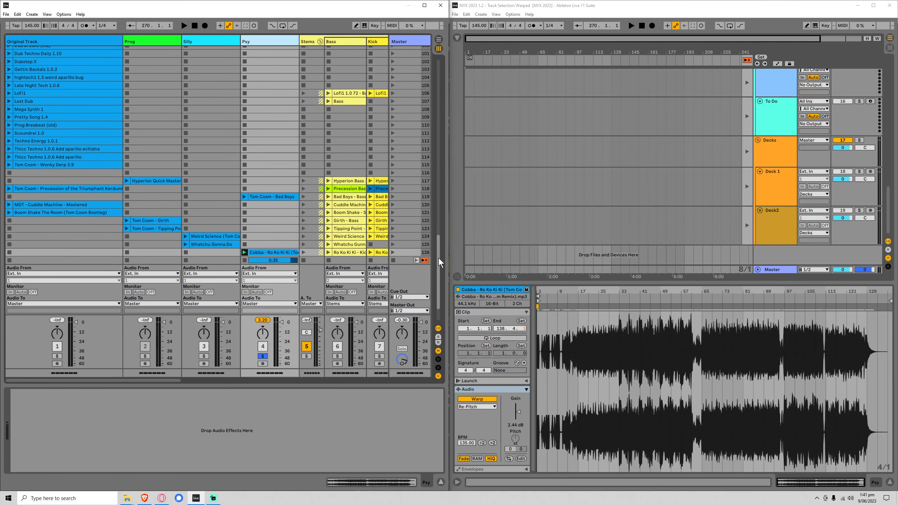
Examine the clips in the first ten scenes of the Original Track and Prog tracks, including Chelsei's Sea Shell, Drinking Colour and Bubble Butt.
{"action": "left_click_drag", "start_coordinate": [438, 258], "coordinate": [437, 44]}
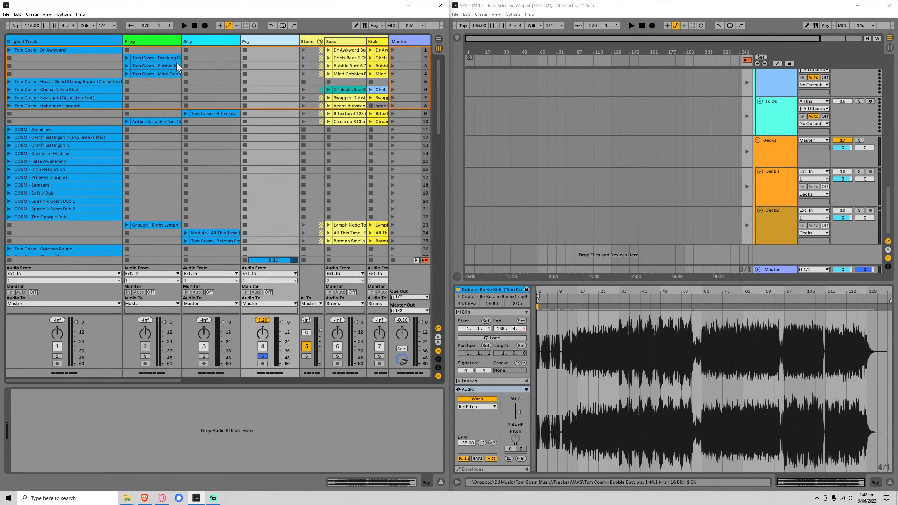
{"action": "left_click", "coordinate": [166, 65]}
{"action": "left_click", "coordinate": [158, 77]}
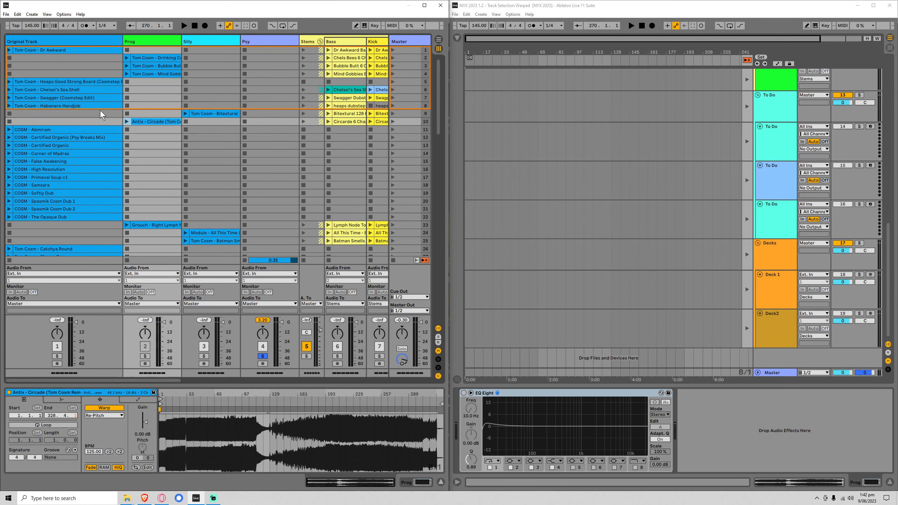
{"action": "left_click", "coordinate": [91, 103]}
{"action": "left_click", "coordinate": [87, 98]}
{"action": "left_click", "coordinate": [82, 90]}
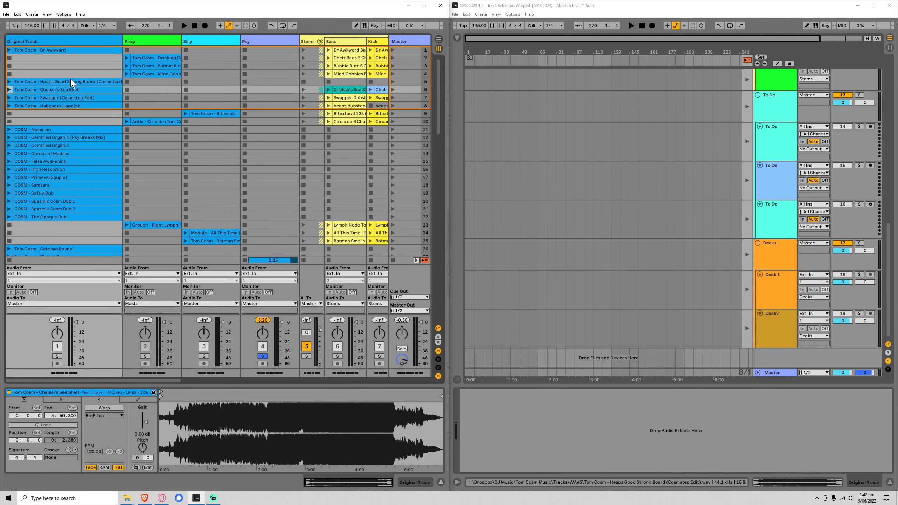
{"action": "left_click", "coordinate": [72, 81]}
{"action": "left_click", "coordinate": [151, 59]}
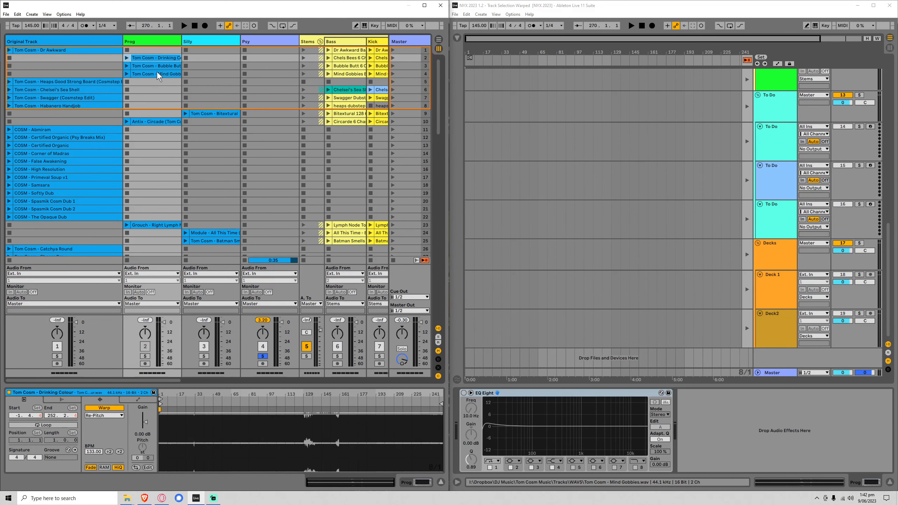
{"action": "left_click", "coordinate": [154, 67]}
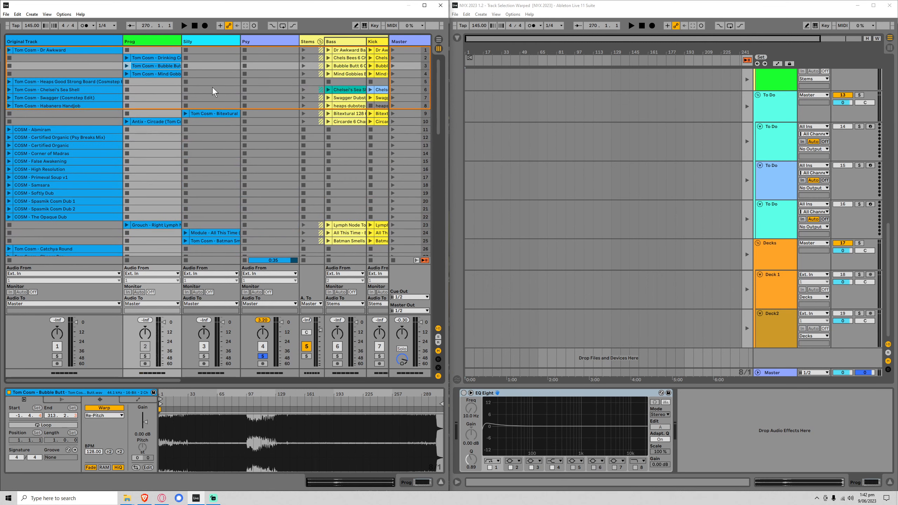
Compare the Prog, Silly and Psy genre tracks from the first scene down to the final scenes.
{"action": "left_click", "coordinate": [166, 42]}
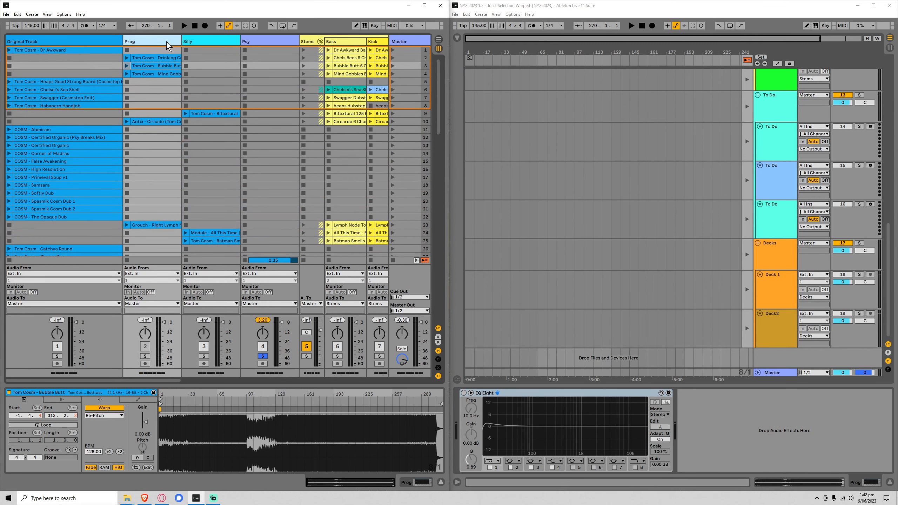
{"action": "left_click", "coordinate": [200, 44]}
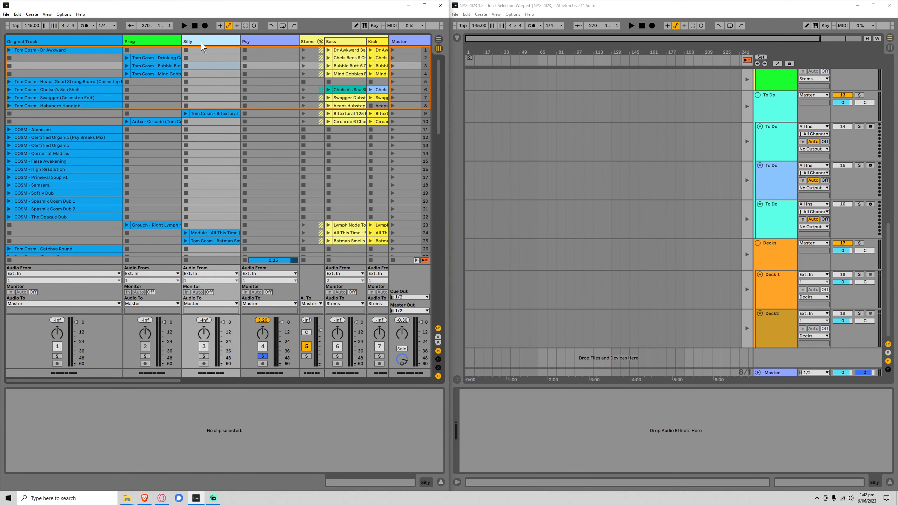
{"action": "left_click", "coordinate": [251, 42]}
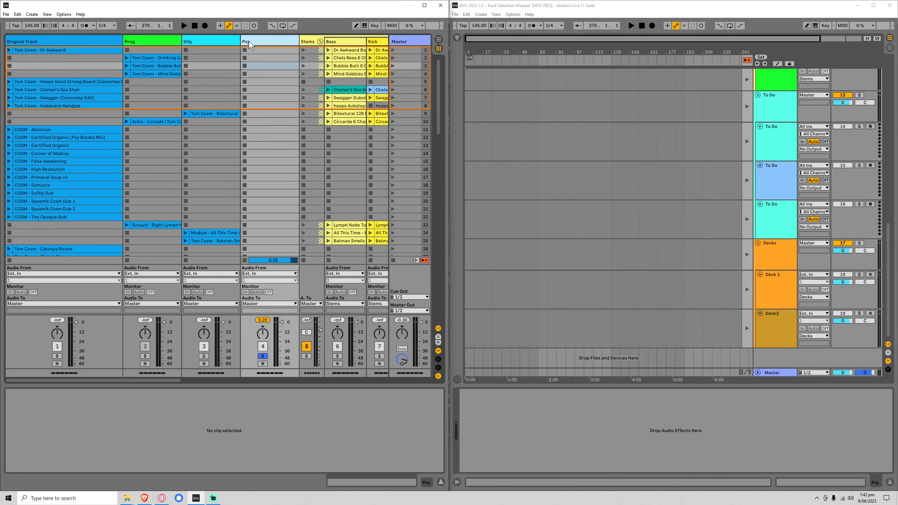
{"action": "left_click", "coordinate": [167, 44]}
{"action": "left_click", "coordinate": [196, 43]}
{"action": "left_click", "coordinate": [265, 41]}
{"action": "left_click_drag", "start_coordinate": [437, 89], "coordinate": [437, 274]}
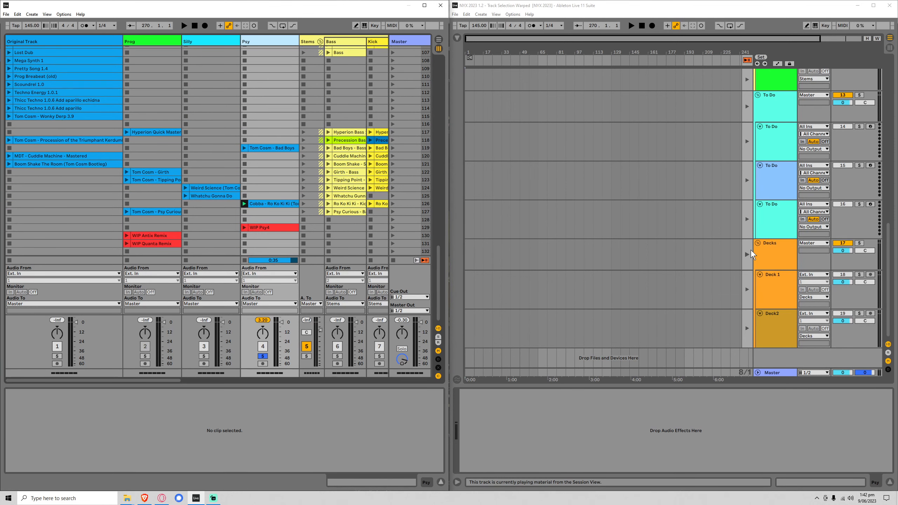
Group the Prog, Silly and Psy tracks and name the group Potentials.
{"action": "scroll", "coordinate": [890, 247], "scroll_direction": "up", "scroll_amount": 10}
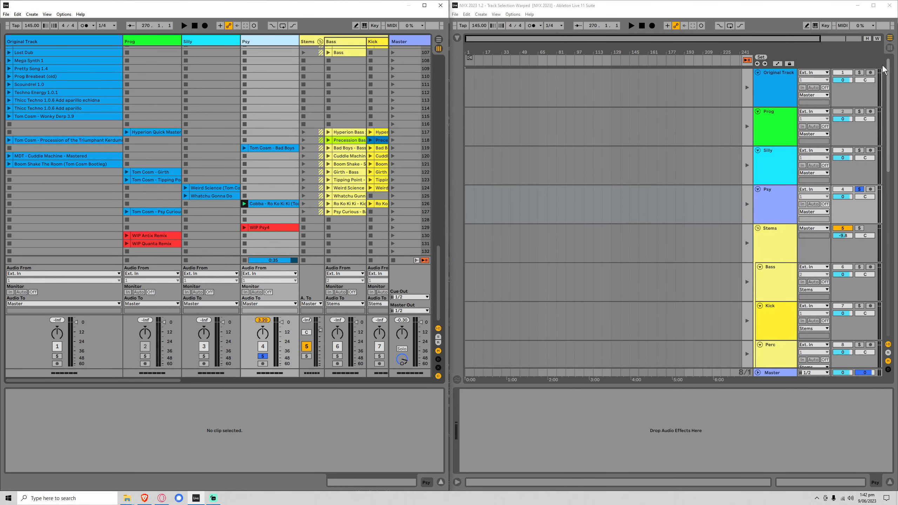
{"action": "left_click", "coordinate": [779, 125]}
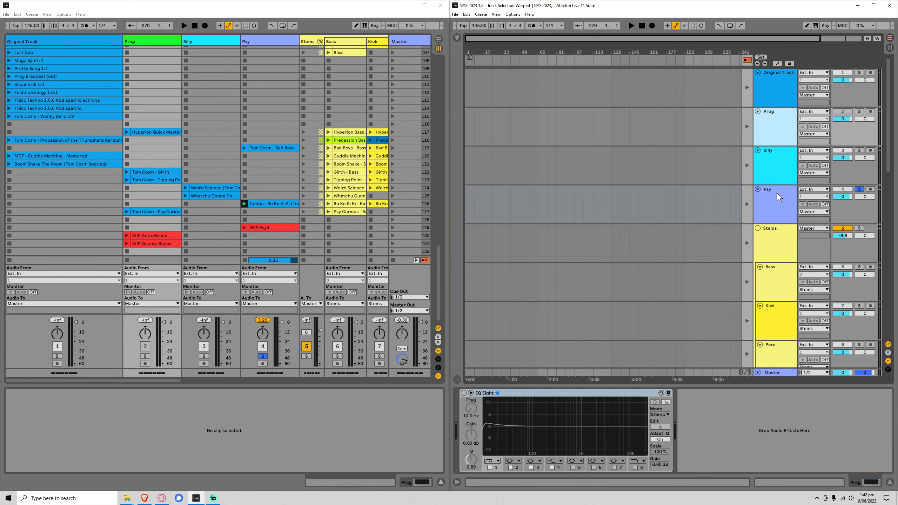
{"action": "left_click", "coordinate": [777, 193], "text": "shift"}
{"action": "right_click", "coordinate": [777, 193]}
{"action": "left_click", "coordinate": [800, 271]}
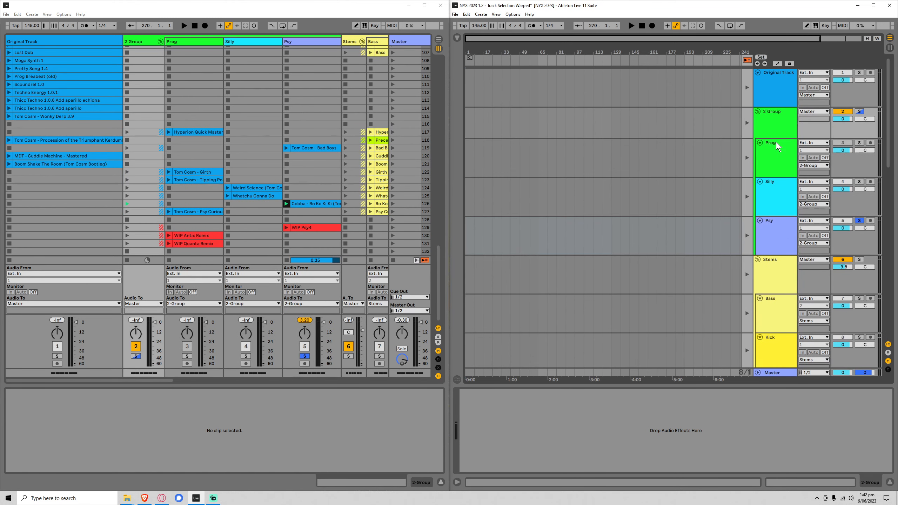
{"action": "key", "text": "ctrl+r"}
{"action": "type", "text": "Potentials"}
{"action": "key", "text": "Return"}
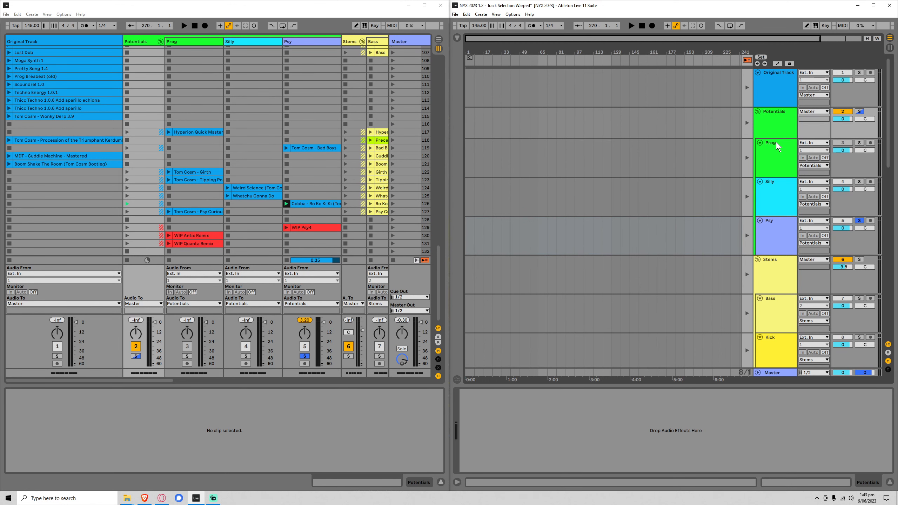
Fold the Potentials, Stems, To Do and Decks groups in the Arrangement.
{"action": "left_click", "coordinate": [757, 112]}
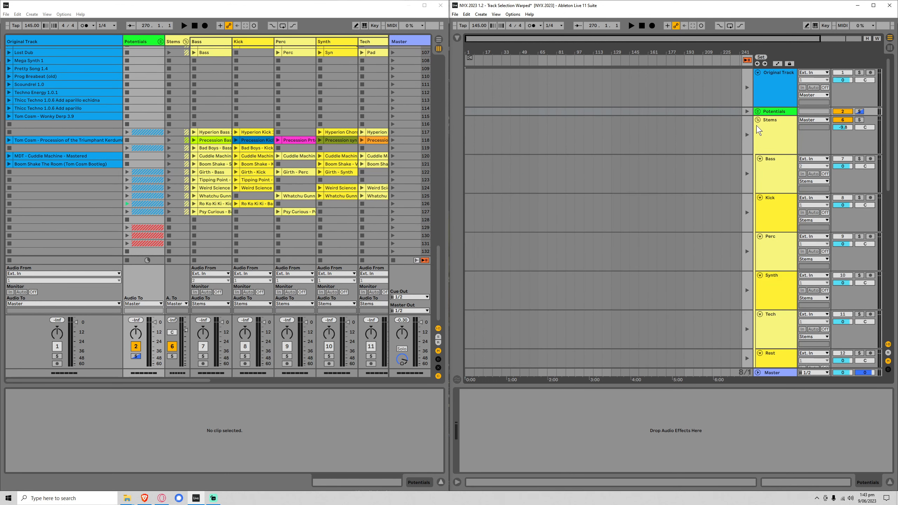
{"action": "left_click", "coordinate": [757, 136]}
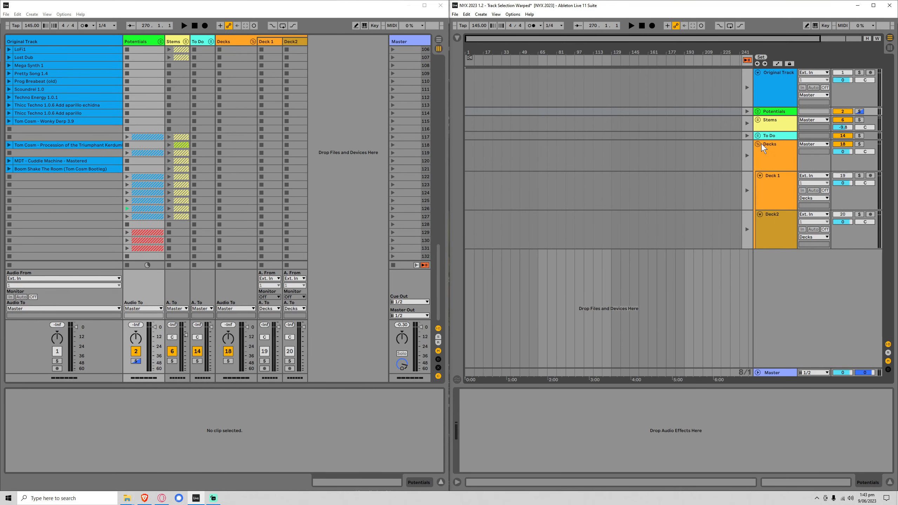
{"action": "left_click", "coordinate": [758, 143]}
Move the Decks group directly below the Potentials group and unfold both groups to show their tracks.
{"action": "left_click_drag", "start_coordinate": [763, 144], "coordinate": [775, 120]}
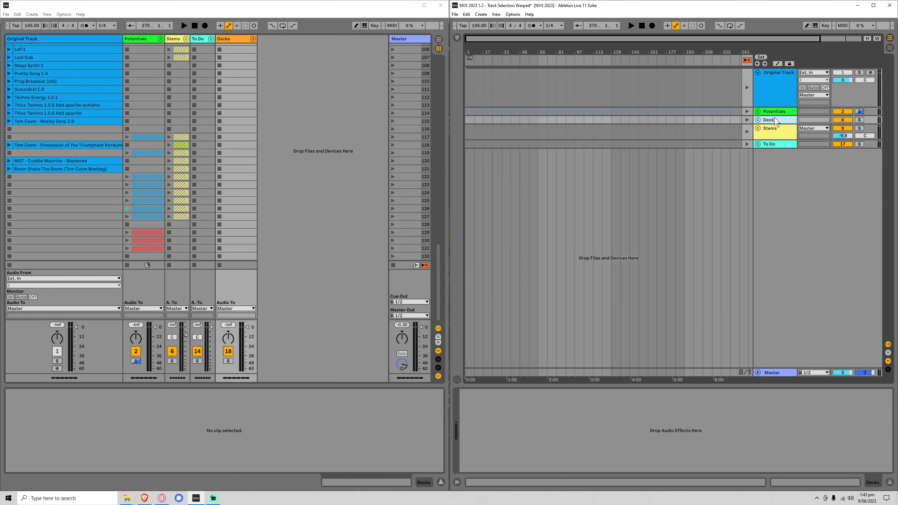
{"action": "left_click", "coordinate": [758, 120]}
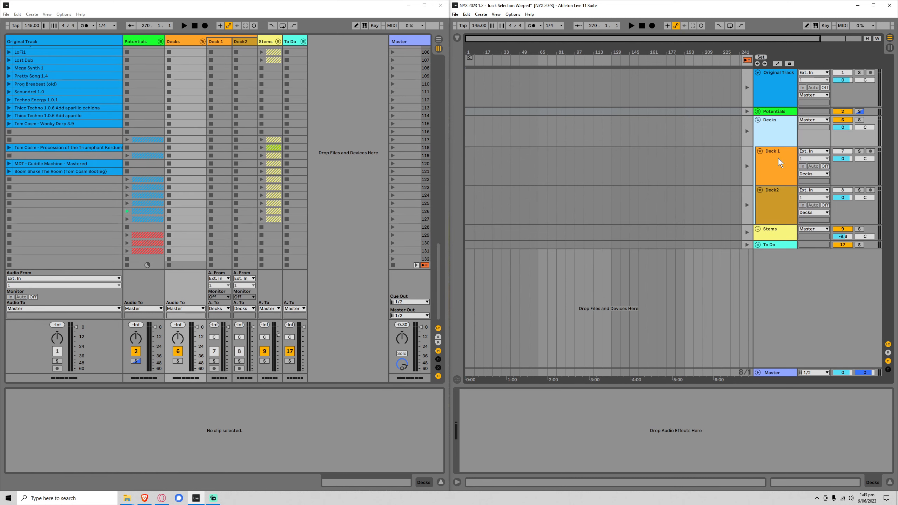
{"action": "left_click", "coordinate": [775, 201]}
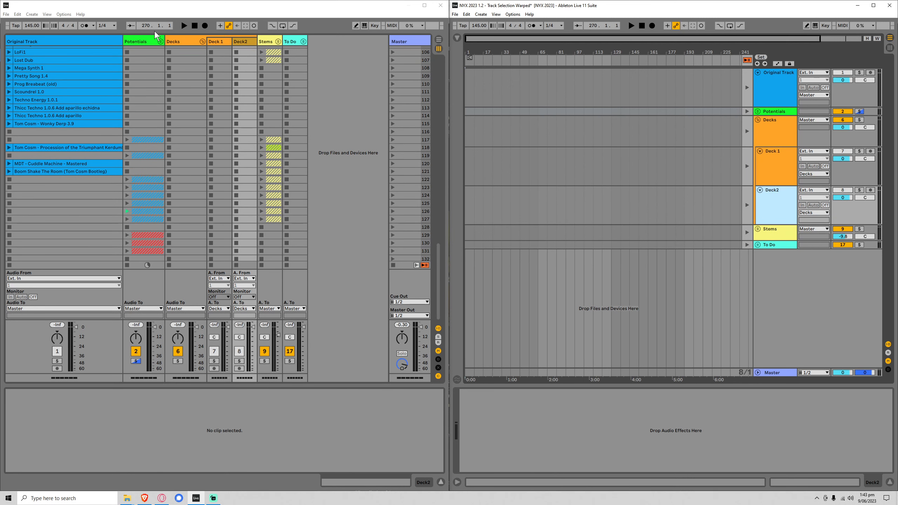
{"action": "left_click", "coordinate": [160, 42]}
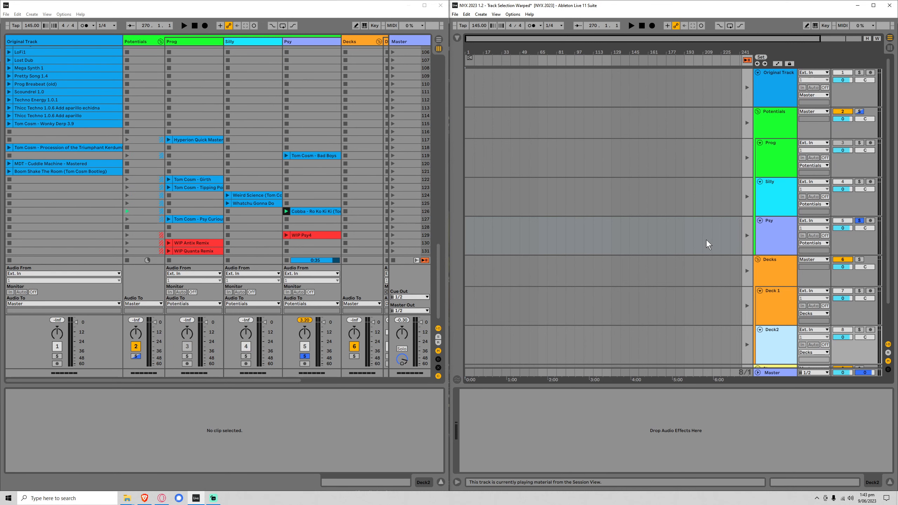
{"action": "scroll", "coordinate": [705, 241], "scroll_direction": "down", "scroll_amount": 3}
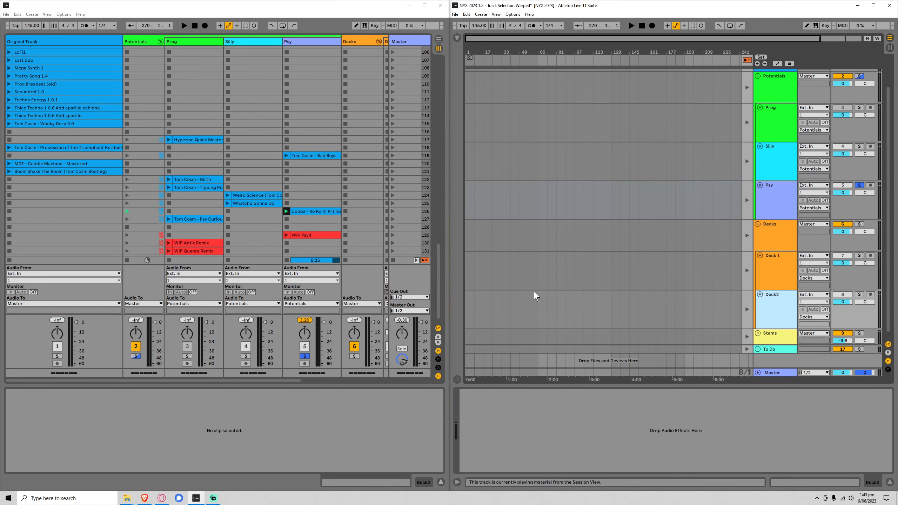
{"action": "left_click", "coordinate": [491, 303]}
{"action": "left_click", "coordinate": [467, 263]}
{"action": "left_click", "coordinate": [583, 314]}
{"action": "left_click", "coordinate": [632, 276]}
{"action": "left_click", "coordinate": [706, 294]}
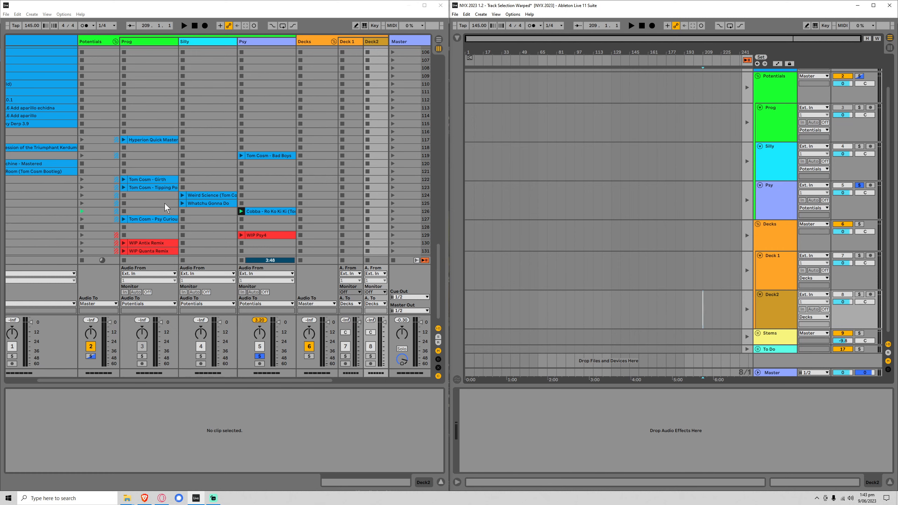
Compare the red placeholder clips WIP Antix Remix on the Prog track and WIP Psy4 on the Psy track.
{"action": "scroll", "coordinate": [164, 203], "scroll_direction": "down", "scroll_amount": 1}
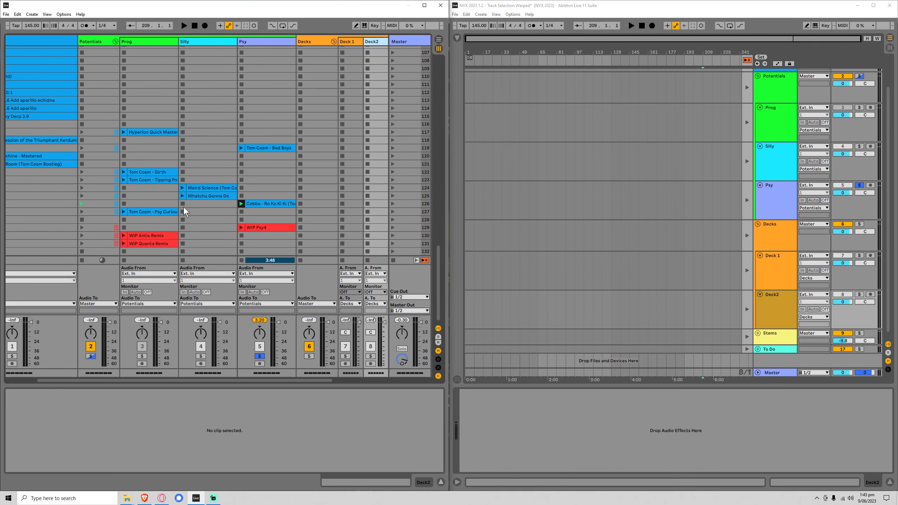
{"action": "left_click", "coordinate": [147, 234]}
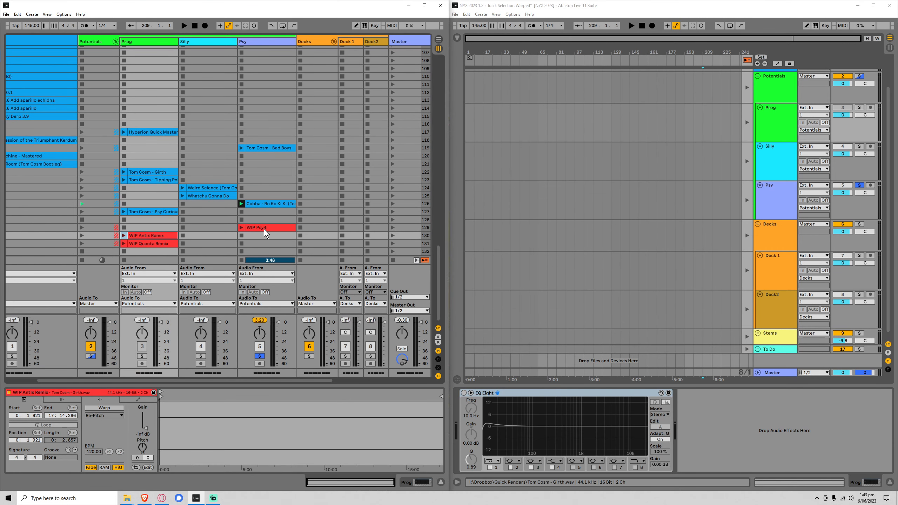
{"action": "left_click", "coordinate": [264, 229]}
{"action": "left_click", "coordinate": [157, 237]}
{"action": "left_click", "coordinate": [262, 229]}
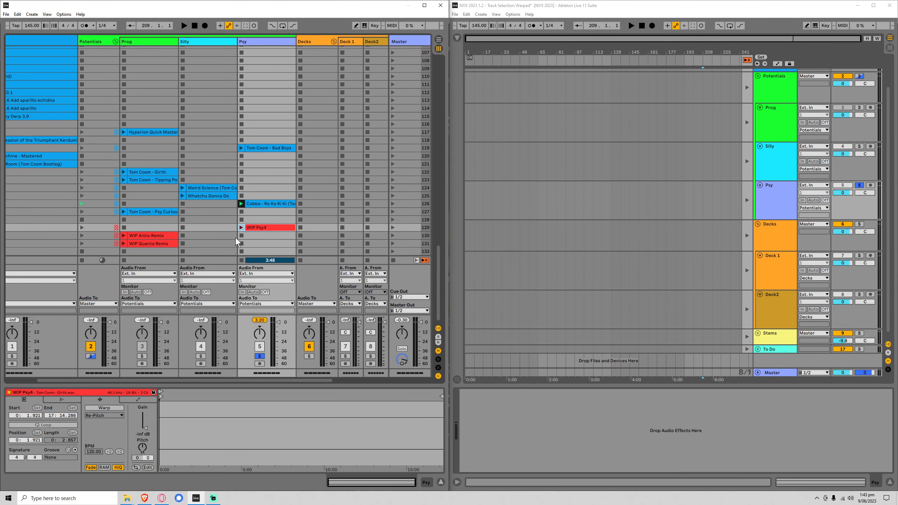
{"action": "left_click", "coordinate": [156, 235]}
{"action": "left_click", "coordinate": [268, 225]}
{"action": "left_click", "coordinate": [155, 237]}
{"action": "left_click", "coordinate": [267, 227]}
{"action": "left_click", "coordinate": [156, 237]}
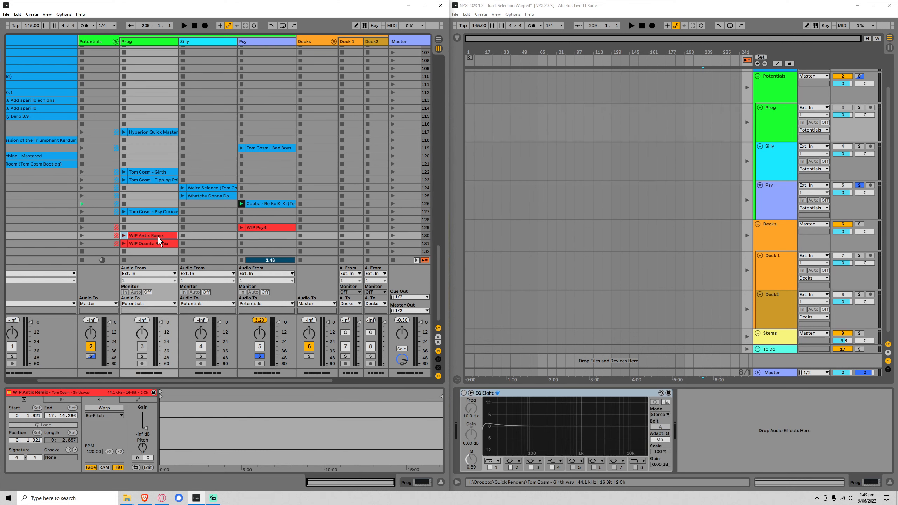
{"action": "left_click", "coordinate": [257, 228]}
{"action": "left_click", "coordinate": [149, 234]}
{"action": "left_click", "coordinate": [267, 226]}
{"action": "left_click", "coordinate": [161, 237]}
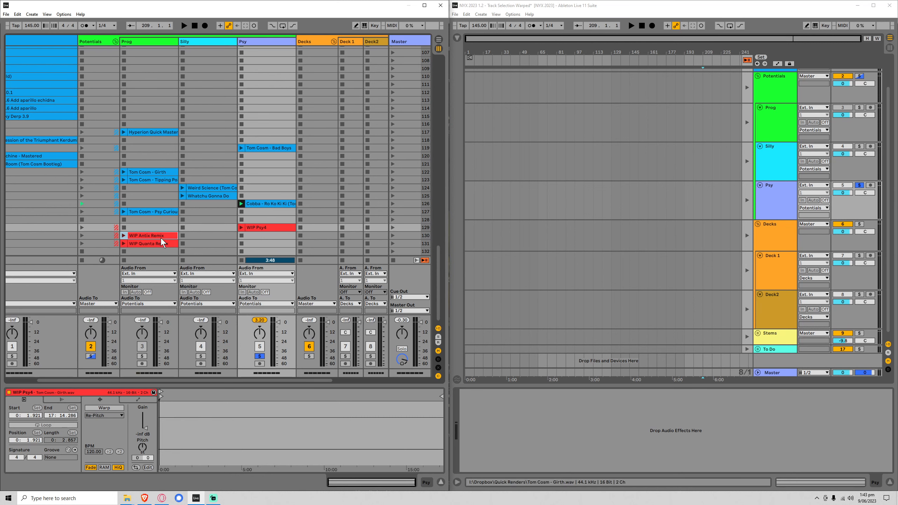
{"action": "left_click", "coordinate": [278, 227]}
{"action": "left_click", "coordinate": [162, 238]}
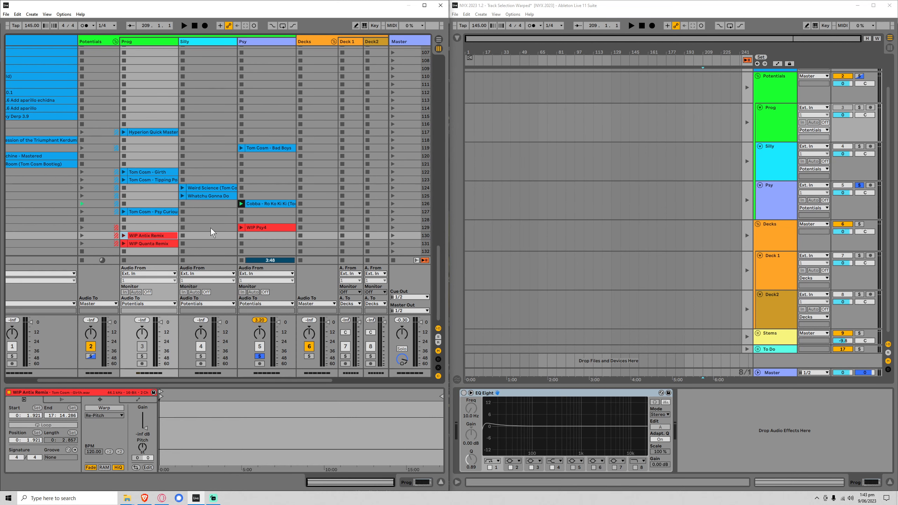
{"action": "left_click", "coordinate": [262, 229]}
{"action": "left_click", "coordinate": [171, 235]}
{"action": "left_click", "coordinate": [250, 228]}
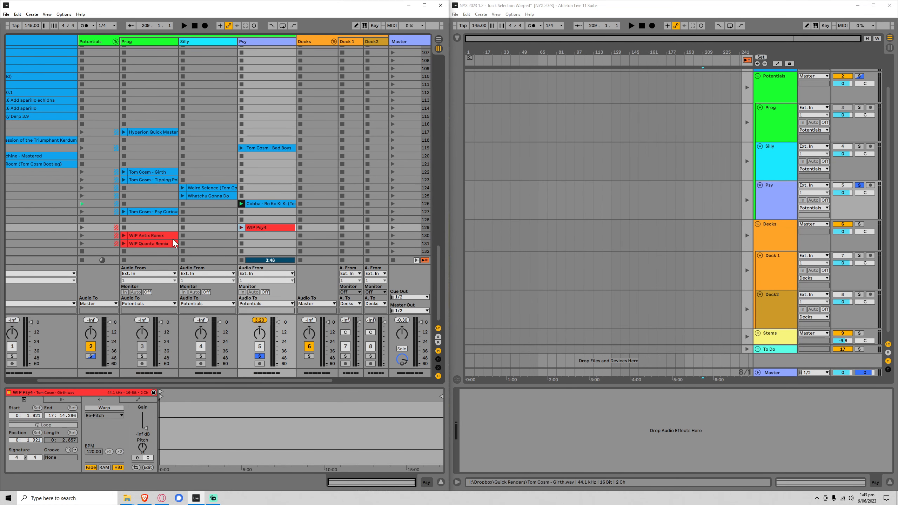
{"action": "left_click", "coordinate": [155, 238]}
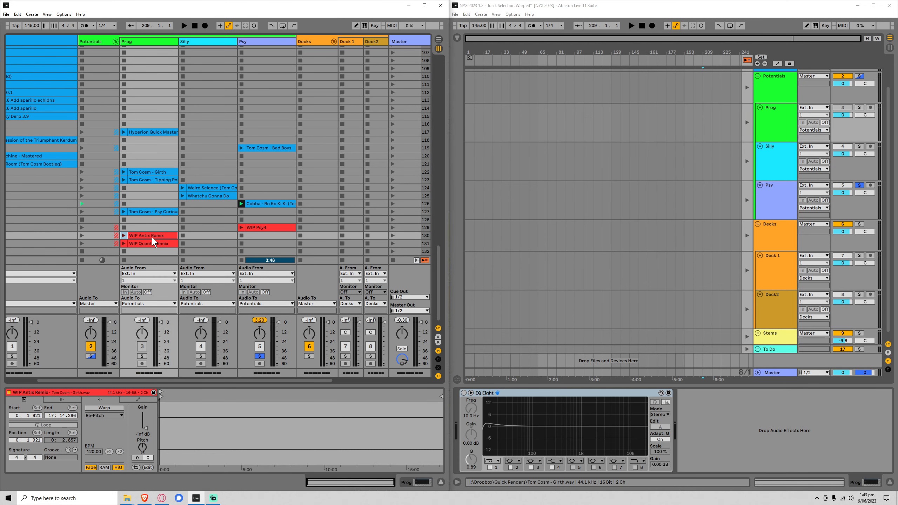
Set the song tempo to 135 BPM.
{"action": "left_click", "coordinate": [36, 28]}
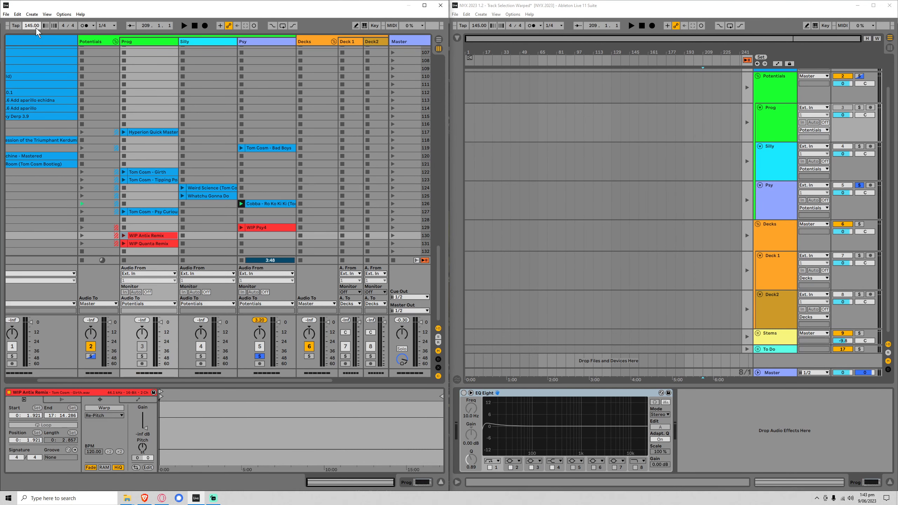
{"action": "type", "text": "135"}
{"action": "key", "text": "Return"}
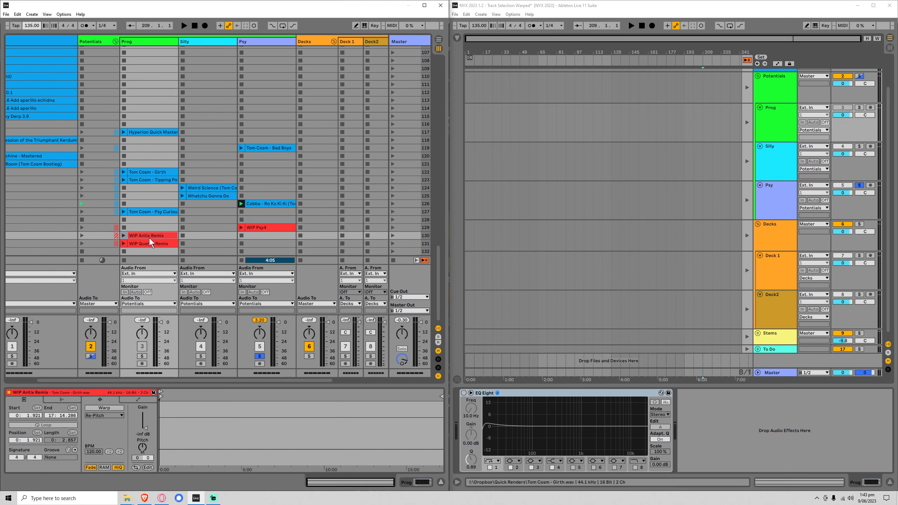
Copy the WIP Antix Remix clip to the start of Deck 1 in the Arrangement and trim its end to about bar 245.
{"action": "left_click_drag", "start_coordinate": [148, 237], "coordinate": [468, 268]}
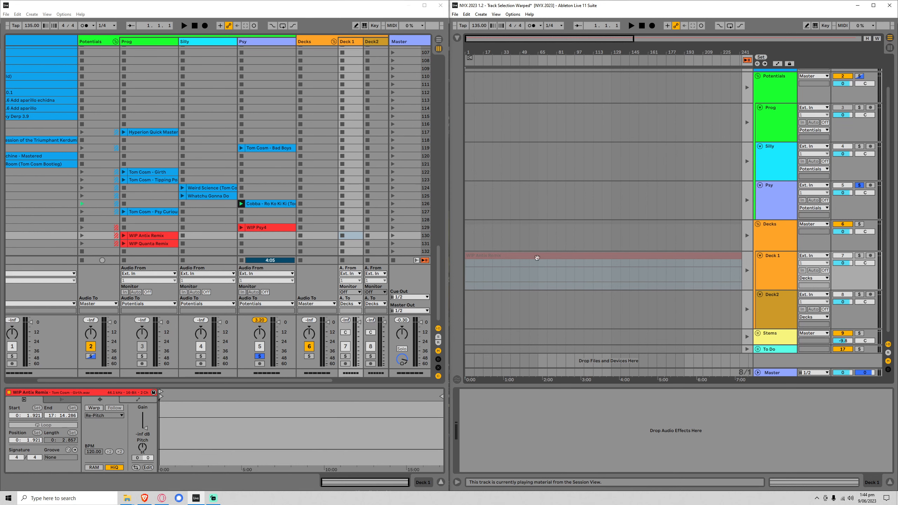
{"action": "left_click", "coordinate": [747, 270]}
{"action": "left_click_drag", "start_coordinate": [500, 39], "coordinate": [500, 15]}
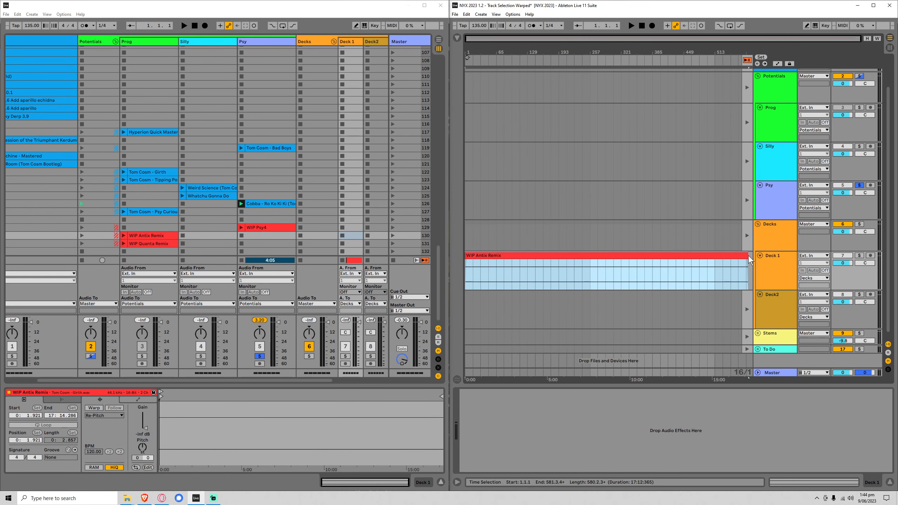
{"action": "left_click_drag", "start_coordinate": [747, 256], "coordinate": [585, 276]}
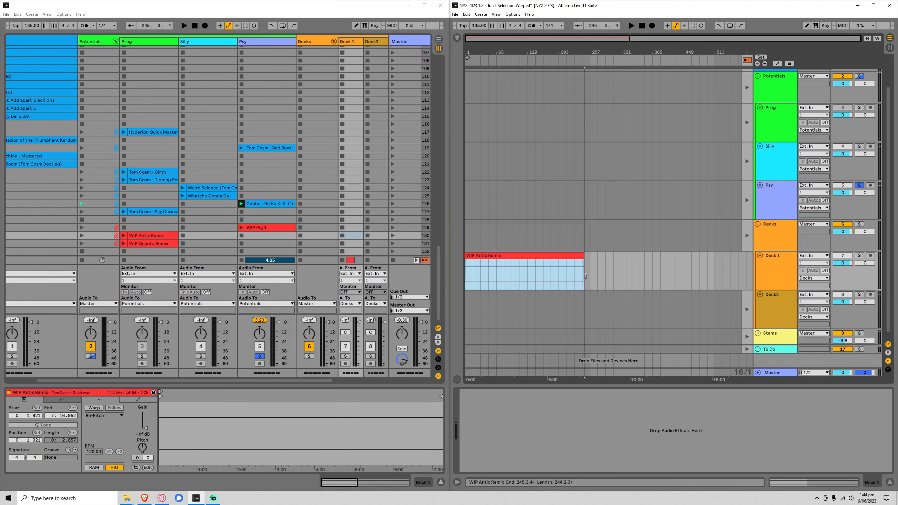
{"action": "left_click_drag", "start_coordinate": [509, 39], "coordinate": [543, 42]}
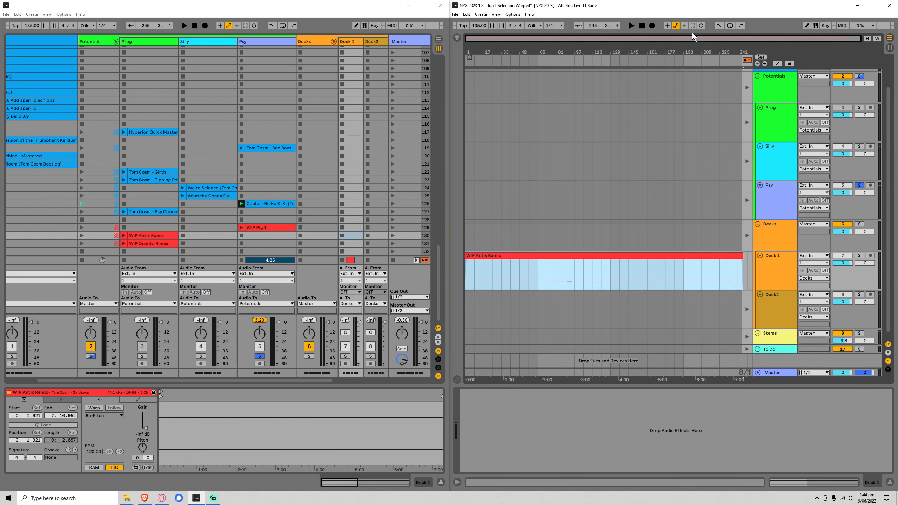
Widen the Arrangement window to reach the loop settings and raise the loop length to extend the timeline.
{"action": "left_click", "coordinate": [878, 6]}
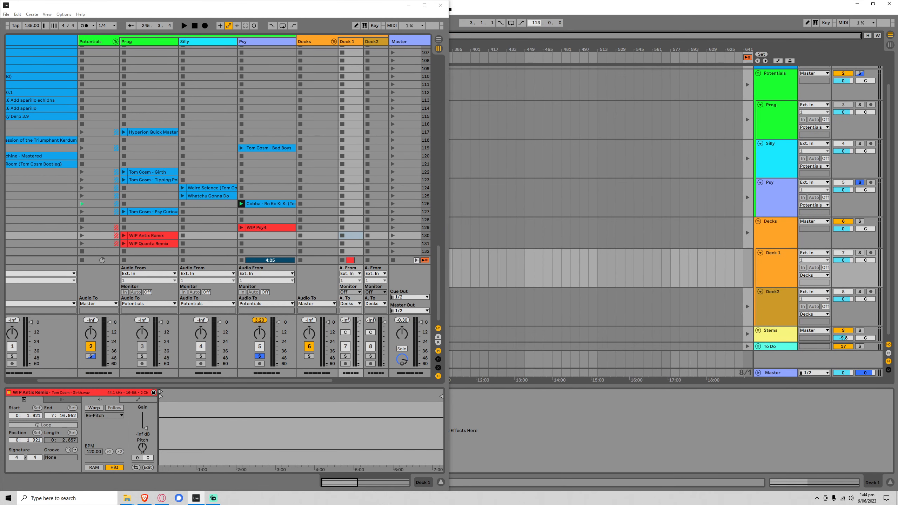
{"action": "left_click_drag", "start_coordinate": [536, 23], "coordinate": [536, 3]}
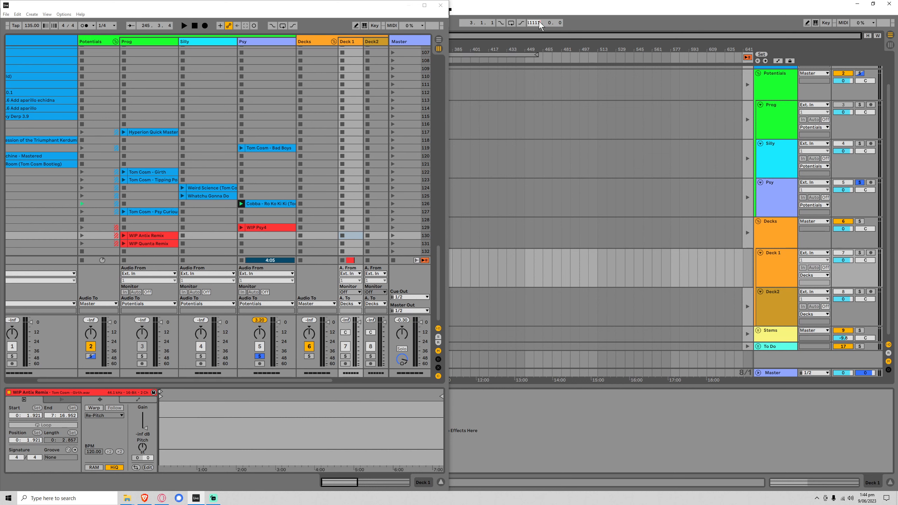
{"action": "left_click_drag", "start_coordinate": [534, 22], "coordinate": [535, 5]}
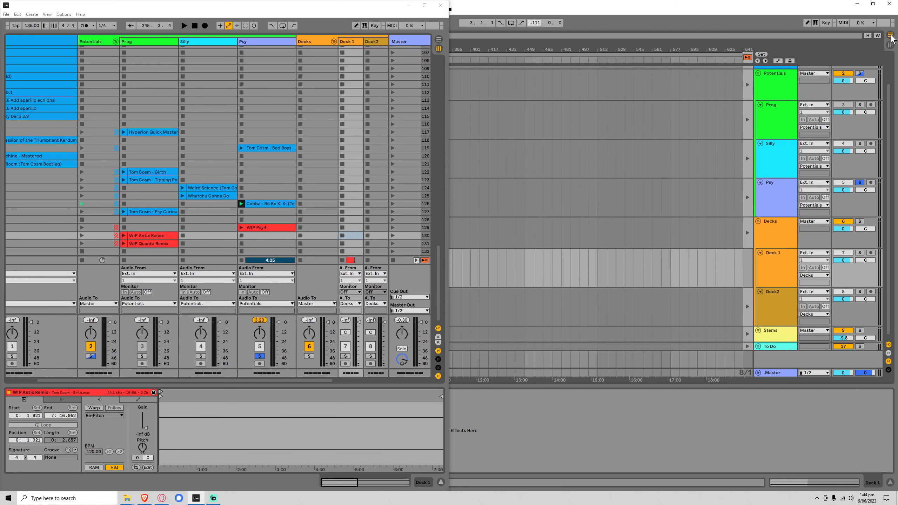
Move the Arrangement window back beside the Session window and resize it to fit next to it.
{"action": "left_click_drag", "start_coordinate": [509, 3], "coordinate": [604, 12]}
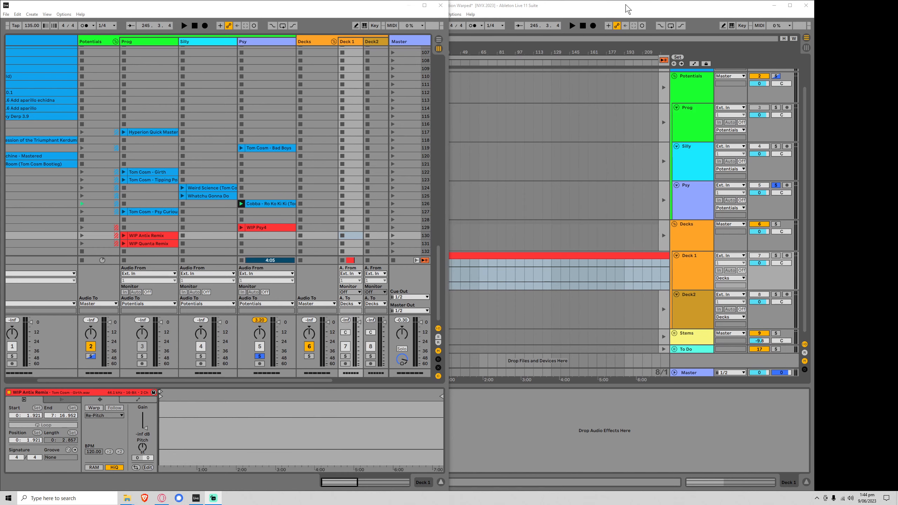
{"action": "left_click", "coordinate": [628, 10]}
{"action": "left_click_drag", "start_coordinate": [628, 11], "coordinate": [703, 13]}
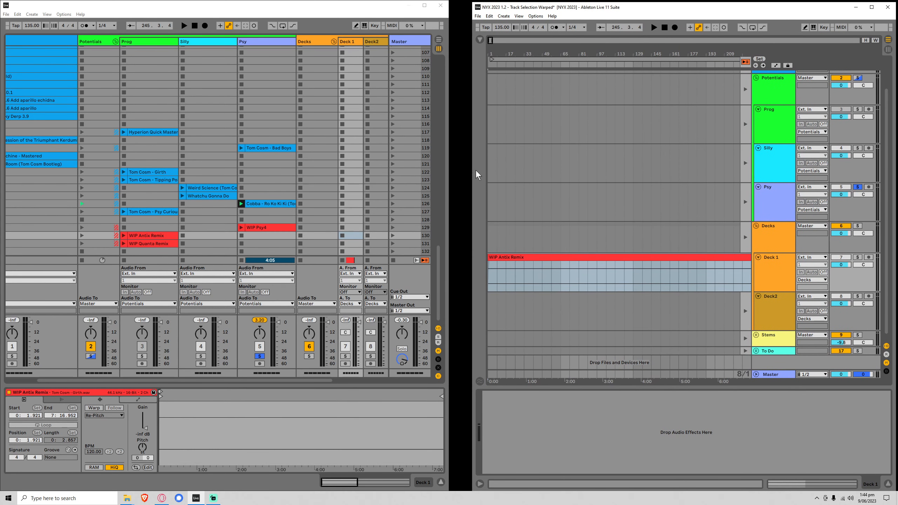
{"action": "left_click_drag", "start_coordinate": [465, 175], "coordinate": [446, 176]}
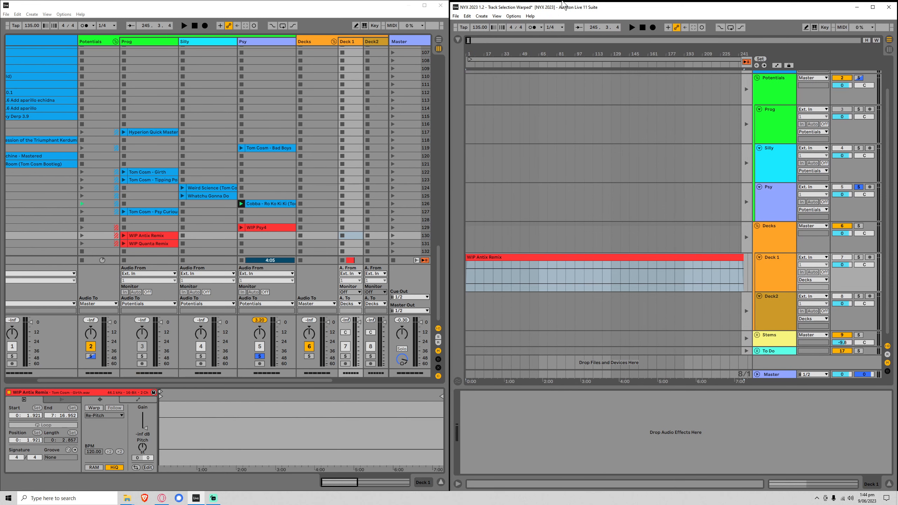
Unfold the Master track and show its Song Tempo automation in the Arrangement.
{"action": "left_click_drag", "start_coordinate": [608, 54], "coordinate": [608, 31]}
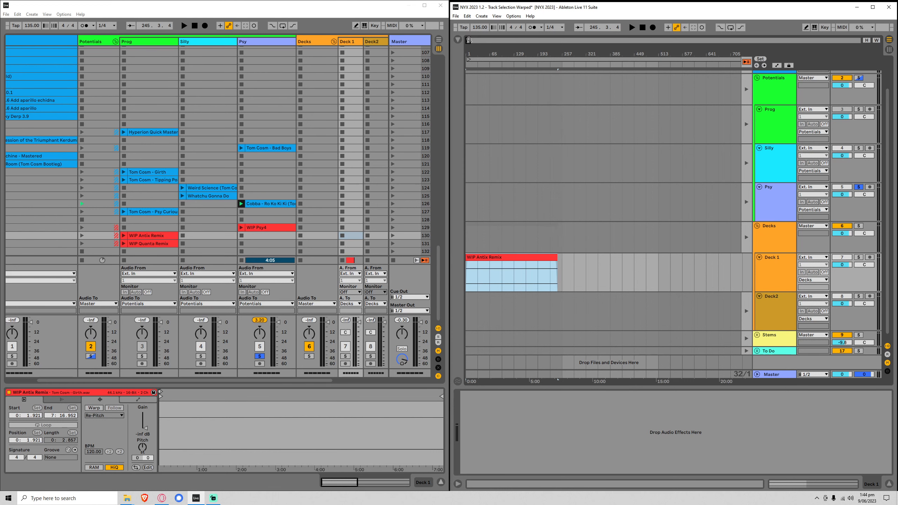
{"action": "left_click_drag", "start_coordinate": [469, 39], "coordinate": [507, 310]}
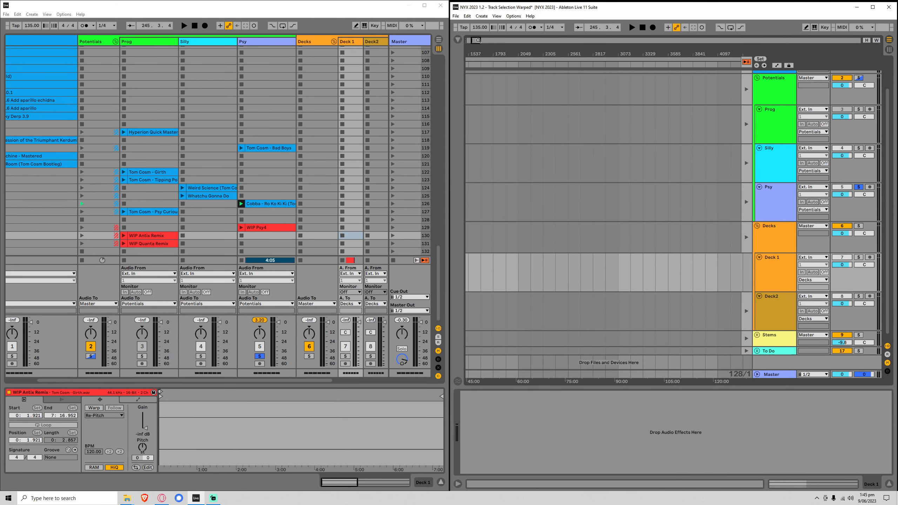
{"action": "left_click_drag", "start_coordinate": [479, 40], "coordinate": [475, 85]}
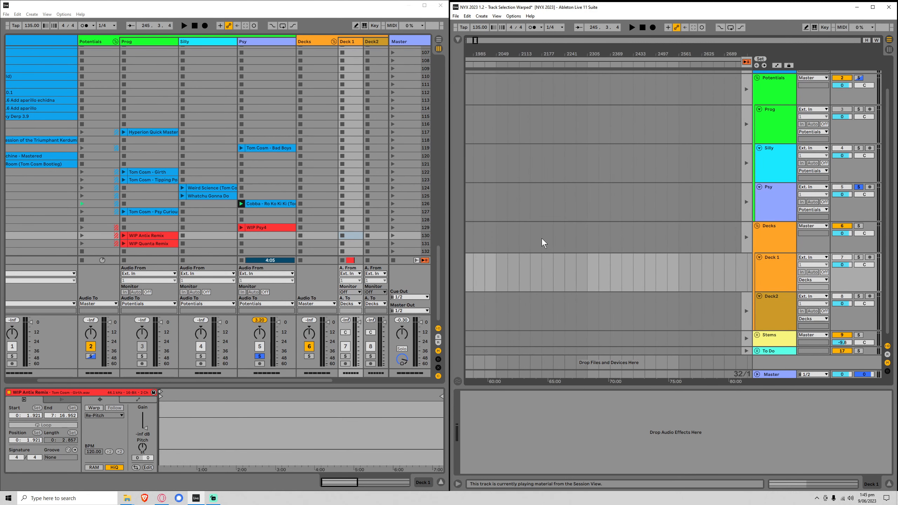
{"action": "left_click", "coordinate": [758, 375]}
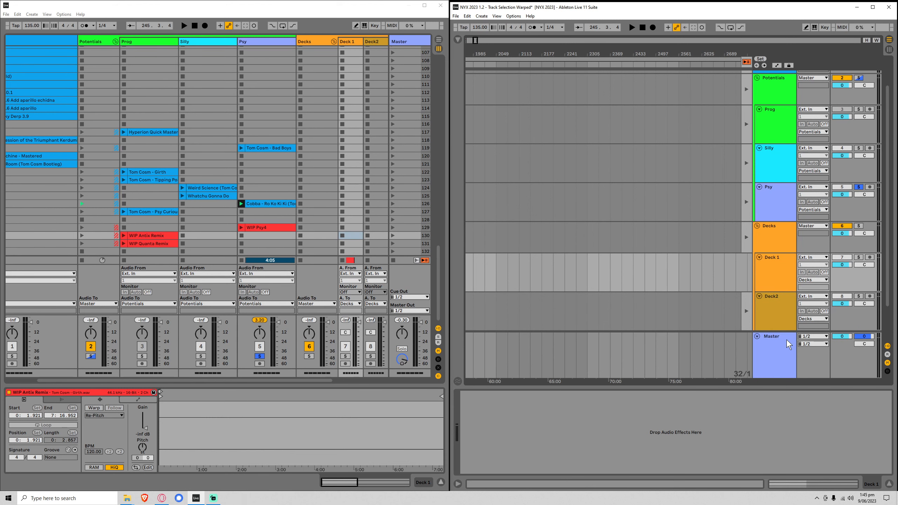
{"action": "key", "text": "a"}
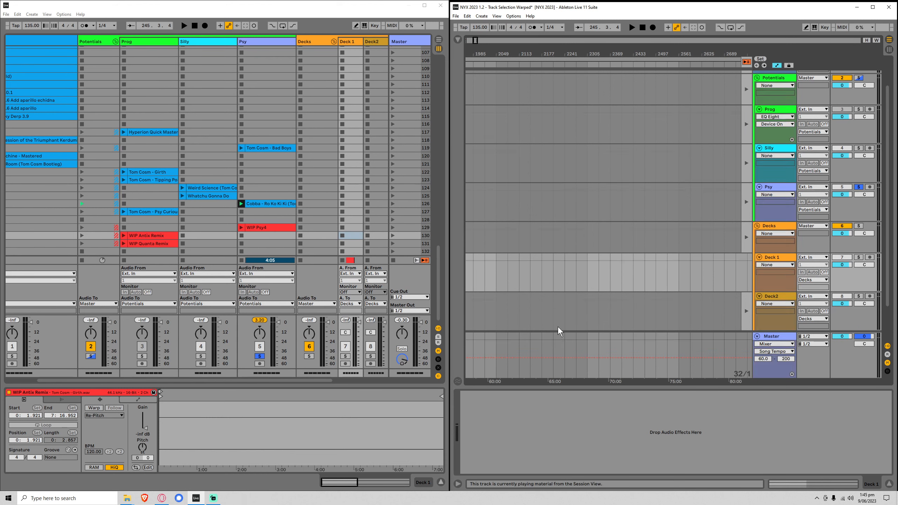
Add Song Tempo breakpoints on the Master track and create a jump from 135 to 145 BPM just before bar 2049.
{"action": "mouse_move", "coordinate": [489, 359]}
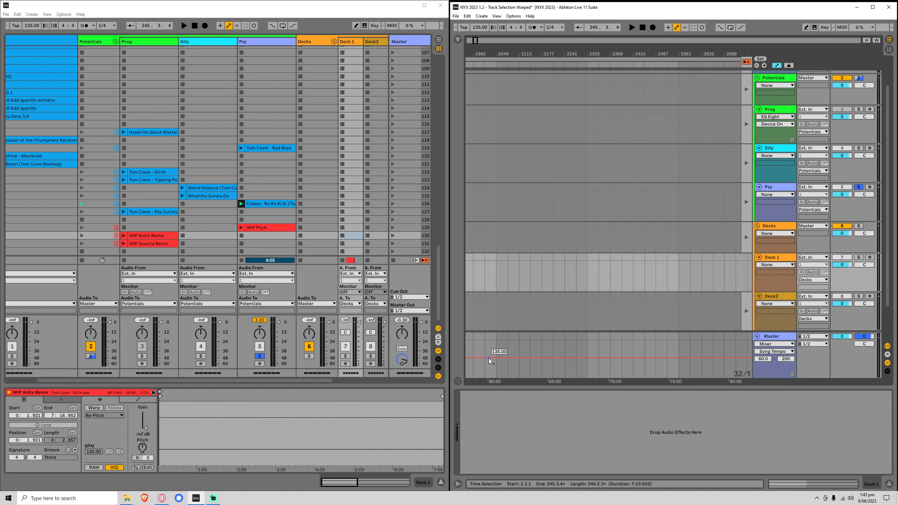
{"action": "left_click", "coordinate": [496, 360]}
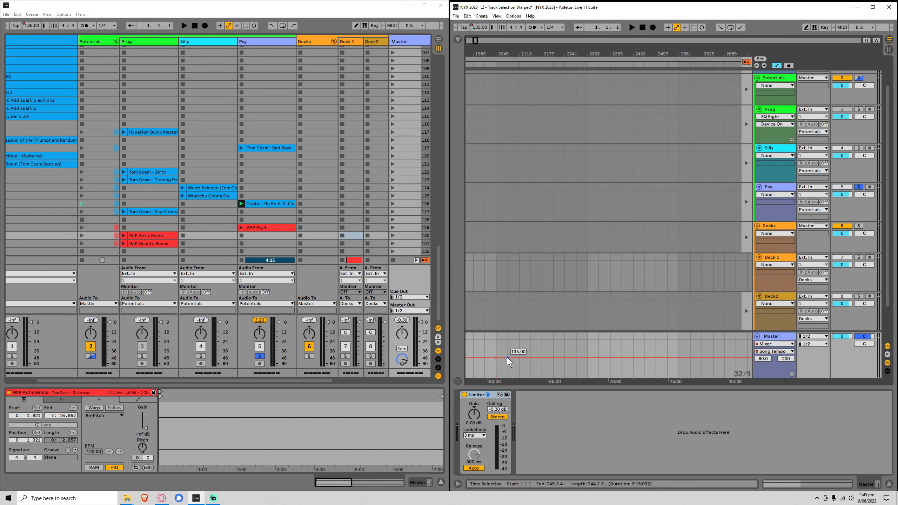
{"action": "right_click", "coordinate": [508, 359]}
{"action": "left_click", "coordinate": [563, 250]}
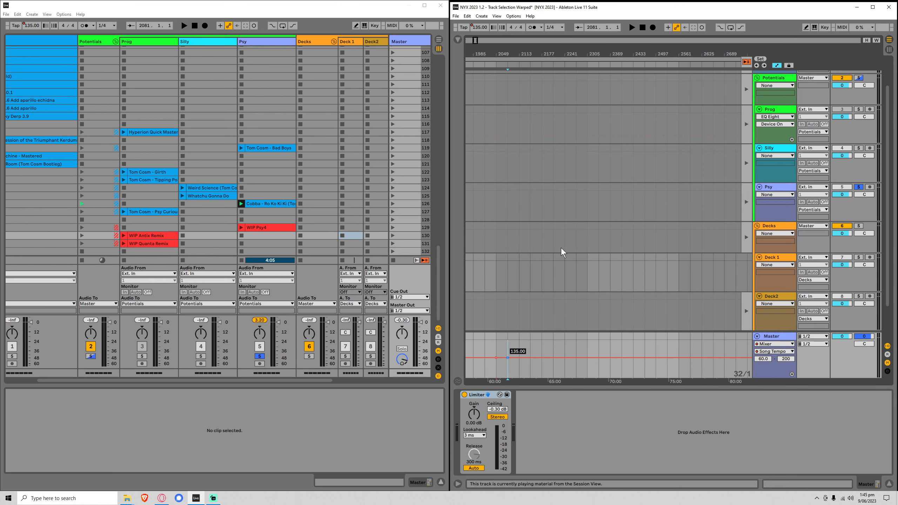
{"action": "left_click_drag", "start_coordinate": [508, 357], "coordinate": [496, 355]}
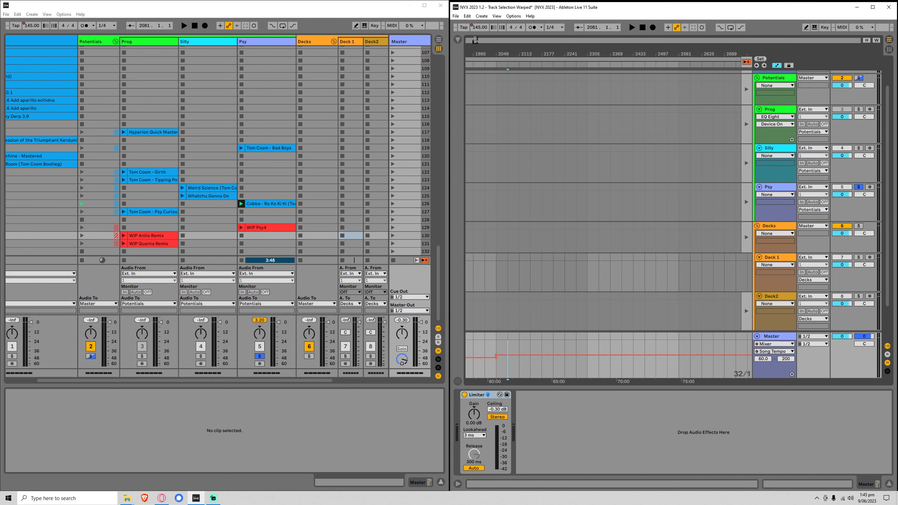
Lower the Song Tempo section after the jump to 135 BPM, and raise it back to 145 BPM.
{"action": "mouse_move", "coordinate": [476, 40]}
{"action": "left_mouse_down"}
{"action": "mouse_move", "coordinate": [475, 8]}
{"action": "mouse_move", "coordinate": [475, 23]}
{"action": "left_mouse_up"}
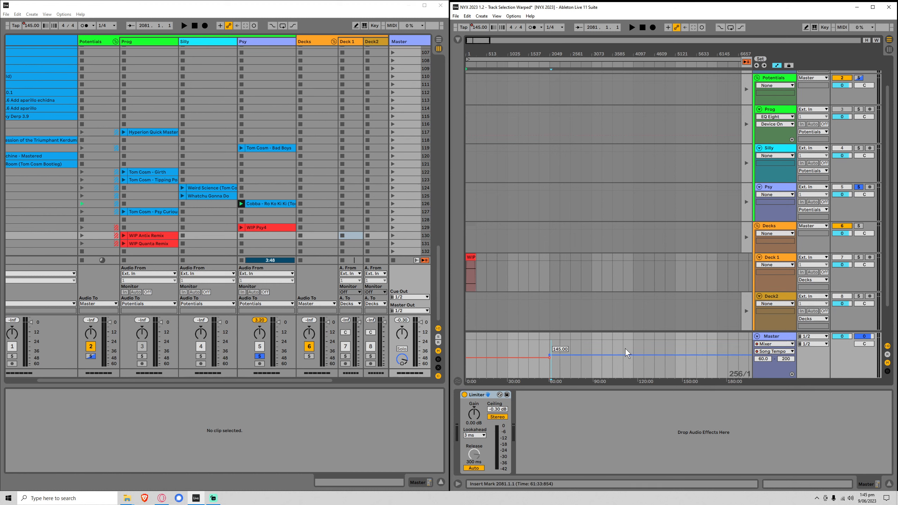
{"action": "mouse_move", "coordinate": [477, 41]}
{"action": "left_mouse_down"}
{"action": "mouse_move", "coordinate": [477, 55]}
{"action": "mouse_move", "coordinate": [476, 41]}
{"action": "left_mouse_up"}
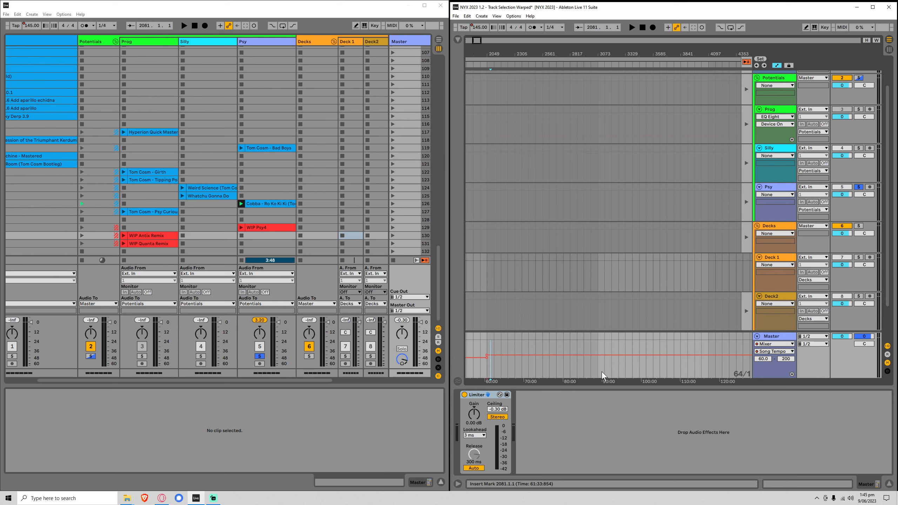
{"action": "left_click_drag", "start_coordinate": [477, 40], "coordinate": [477, 51]}
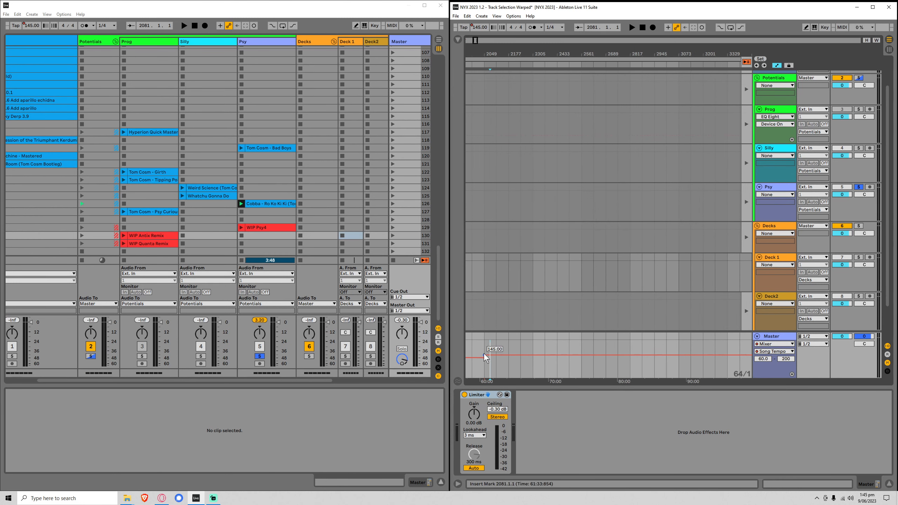
{"action": "left_click_drag", "start_coordinate": [485, 359], "coordinate": [486, 361]}
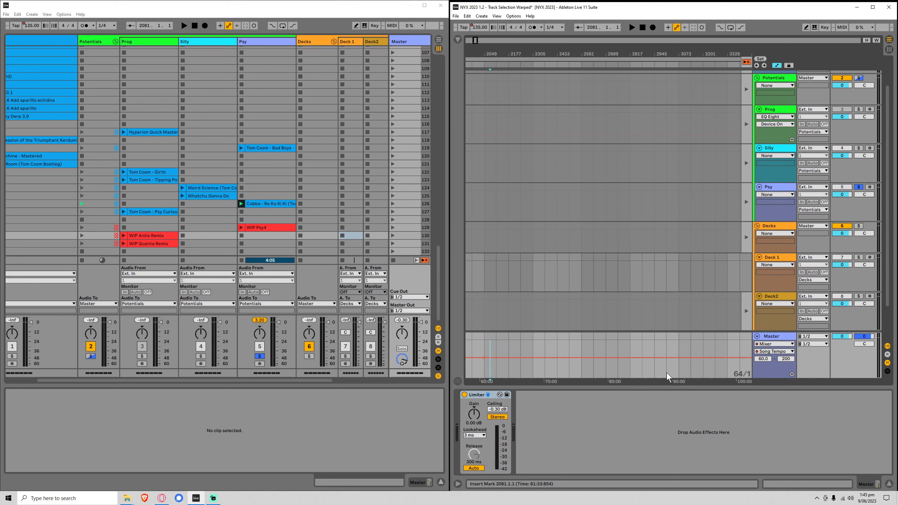
{"action": "left_click_drag", "start_coordinate": [542, 358], "coordinate": [546, 351]}
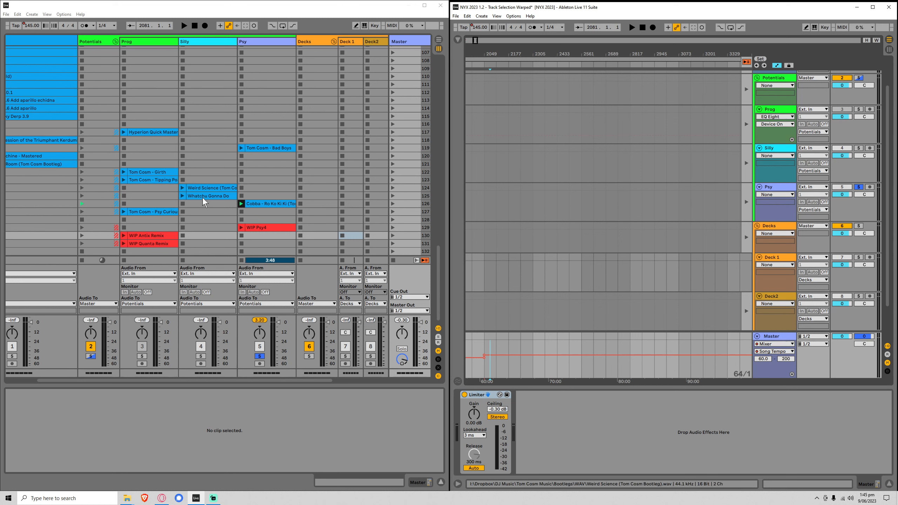
Copy the WIP Psy4 clip to bar 2689 on Deck 1 and move it to the start of Deck2.
{"action": "left_click_drag", "start_coordinate": [261, 232], "coordinate": [608, 275]}
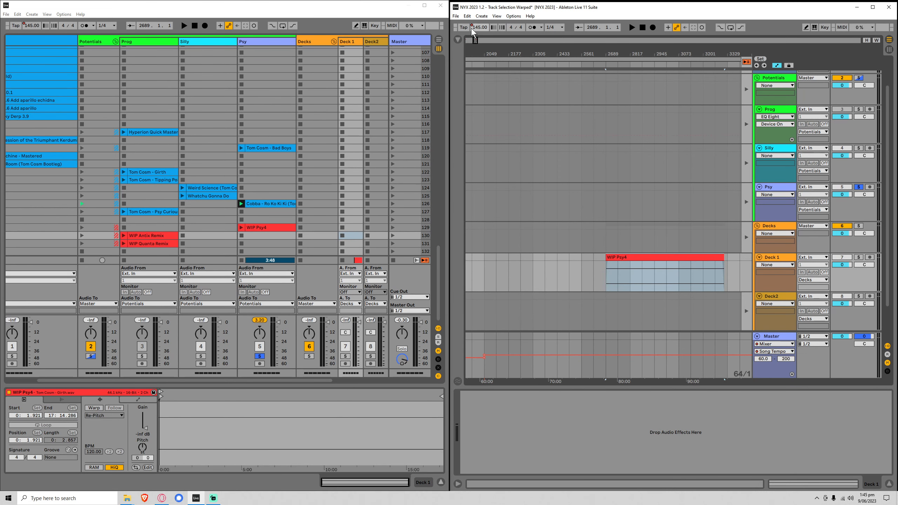
{"action": "left_click_drag", "start_coordinate": [474, 40], "coordinate": [473, 16]}
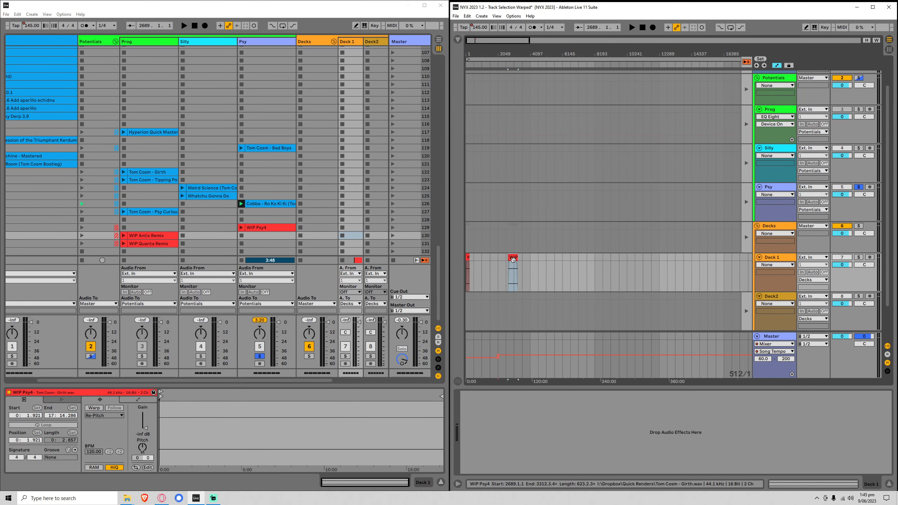
{"action": "left_click_drag", "start_coordinate": [513, 258], "coordinate": [465, 303]}
{"action": "left_click_drag", "start_coordinate": [515, 257], "coordinate": [473, 299]}
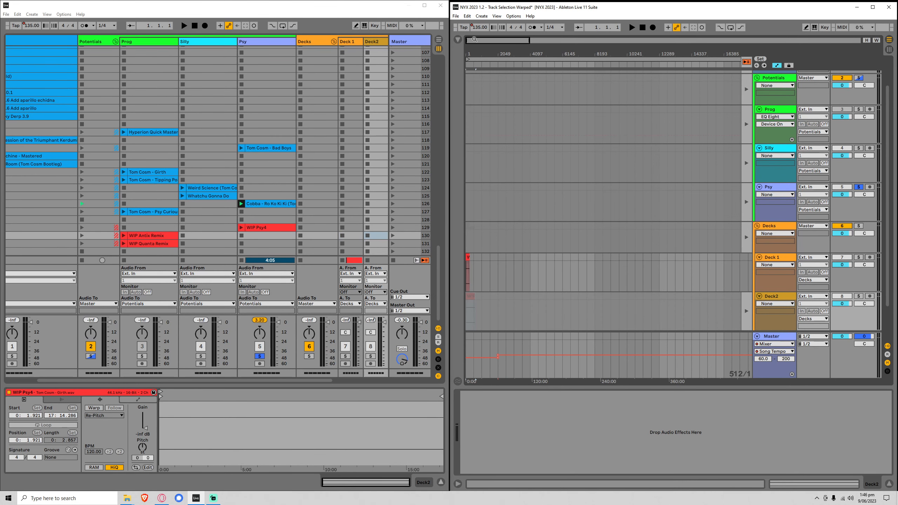
Trim WIP Psy4 on Deck2 to an end point of about 7:18 and place it slightly before bar 1665.
{"action": "left_click_drag", "start_coordinate": [475, 39], "coordinate": [468, 72]}
{"action": "left_click_drag", "start_coordinate": [557, 306], "coordinate": [737, 312]}
{"action": "left_click", "coordinate": [522, 307]}
{"action": "left_click", "coordinate": [747, 309]}
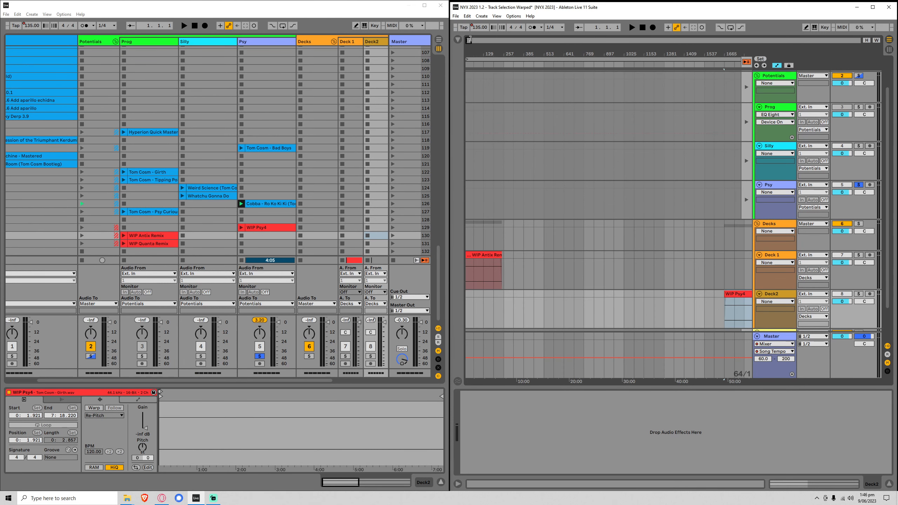
Select everything in the Arrangement and widen the Arrangement window to about two thirds of the screen.
{"action": "left_click_drag", "start_coordinate": [470, 40], "coordinate": [555, 40]}
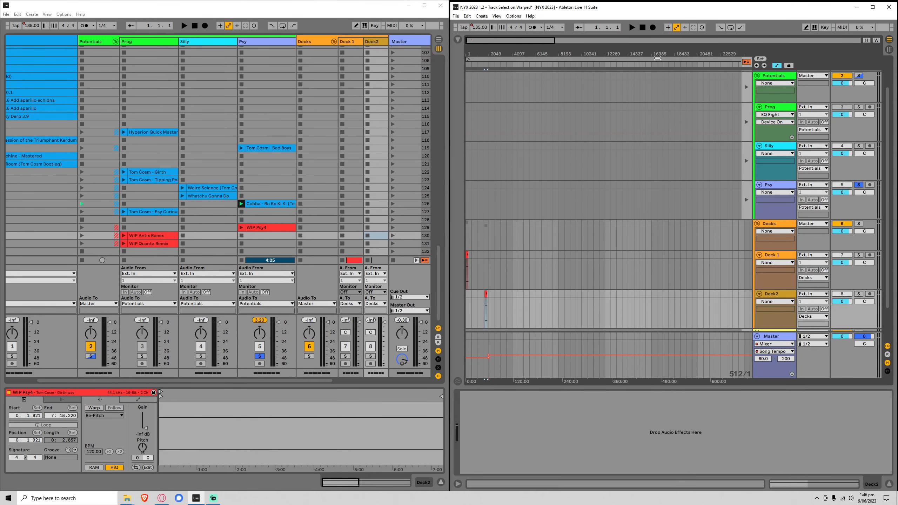
{"action": "key", "text": "ctrl+a"}
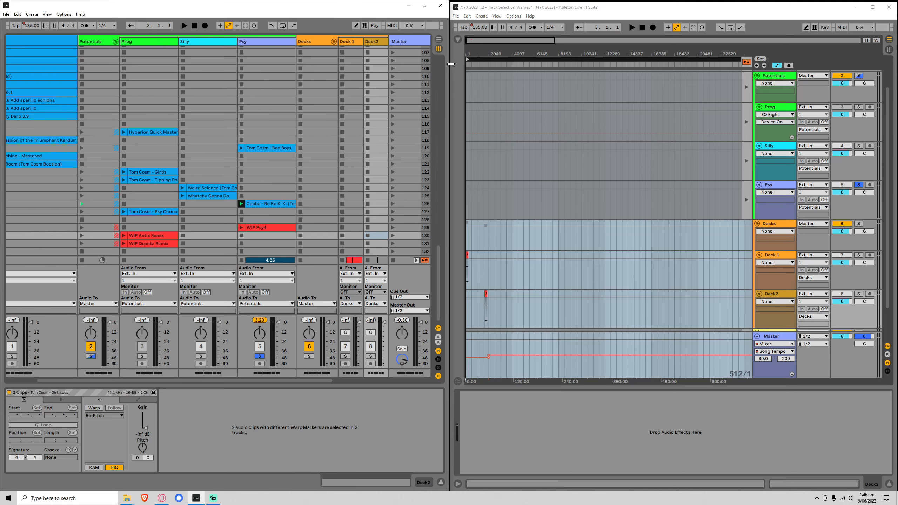
{"action": "left_click_drag", "start_coordinate": [451, 64], "coordinate": [315, 85]}
{"action": "left_click_drag", "start_coordinate": [448, 78], "coordinate": [311, 88]}
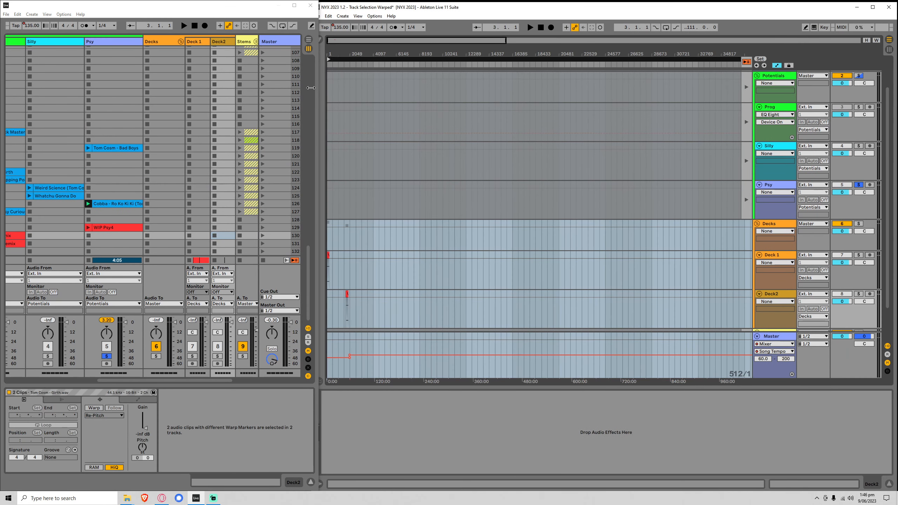
Set the Arrangement's loop length to 500.
{"action": "left_click", "coordinate": [686, 28]}
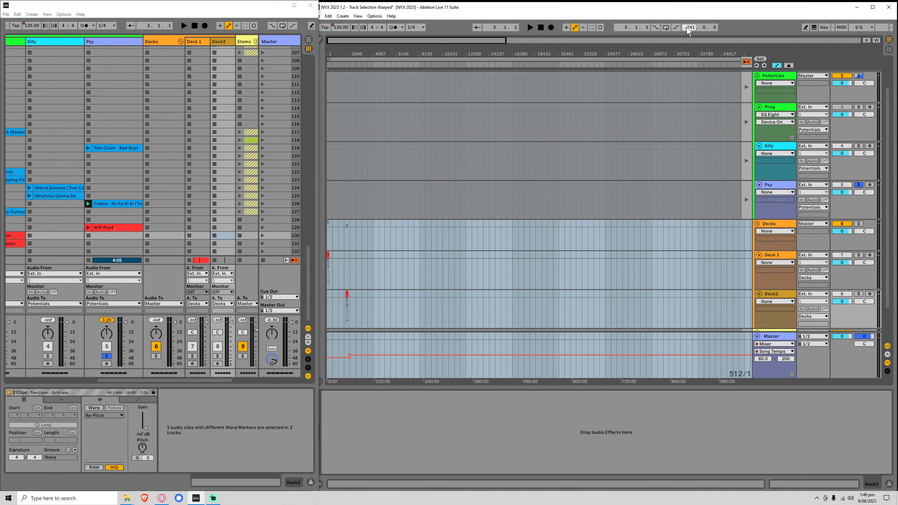
{"action": "type", "text": "500"}
{"action": "key", "text": "Return"}
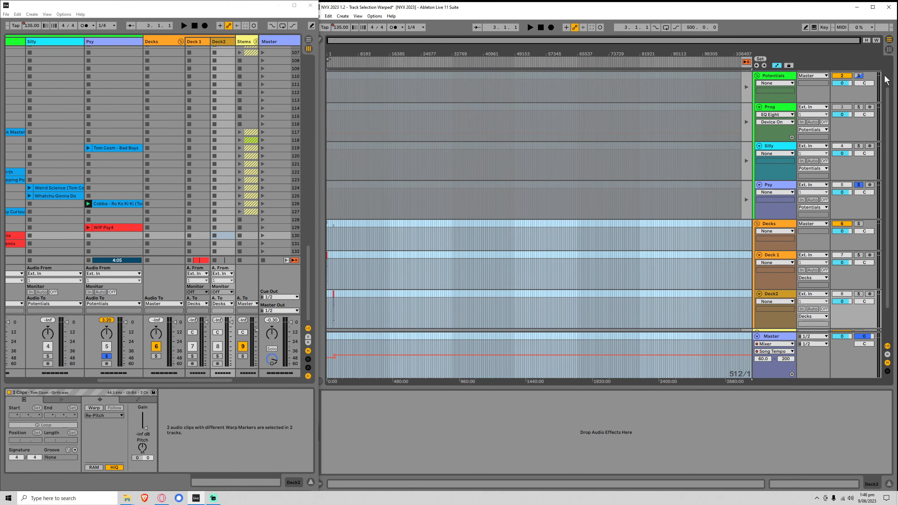
Move the WIP Psy4 clip along Deck2 so that it starts at bar 2881.
{"action": "mouse_move", "coordinate": [690, 27]}
{"action": "left_mouse_down"}
{"action": "mouse_move", "coordinate": [690, 59]}
{"action": "mouse_move", "coordinate": [675, 53]}
{"action": "mouse_move", "coordinate": [676, 92]}
{"action": "mouse_move", "coordinate": [675, 41]}
{"action": "left_mouse_up"}
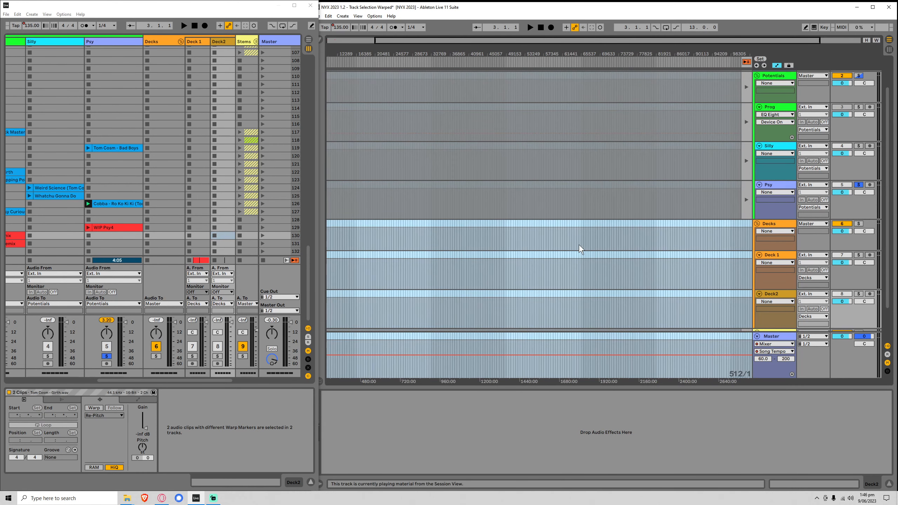
{"action": "left_click", "coordinate": [491, 269]}
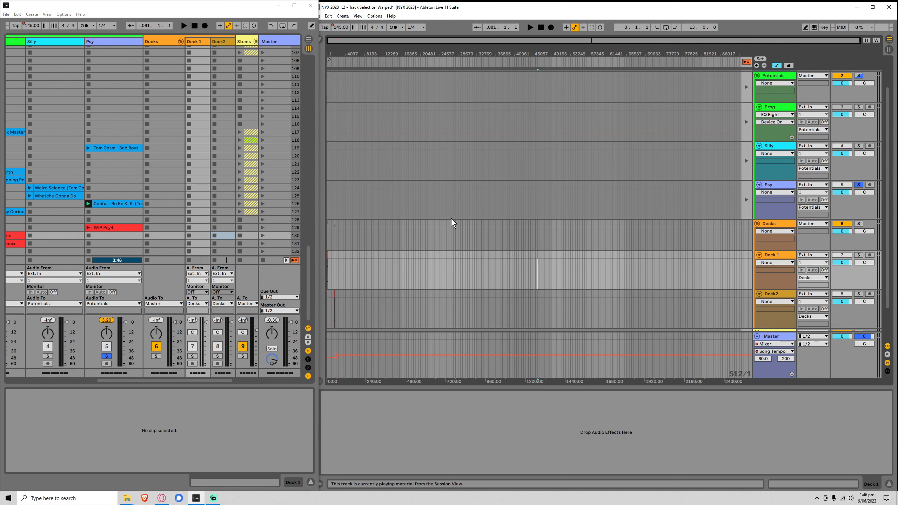
{"action": "left_click_drag", "start_coordinate": [377, 40], "coordinate": [348, 72]}
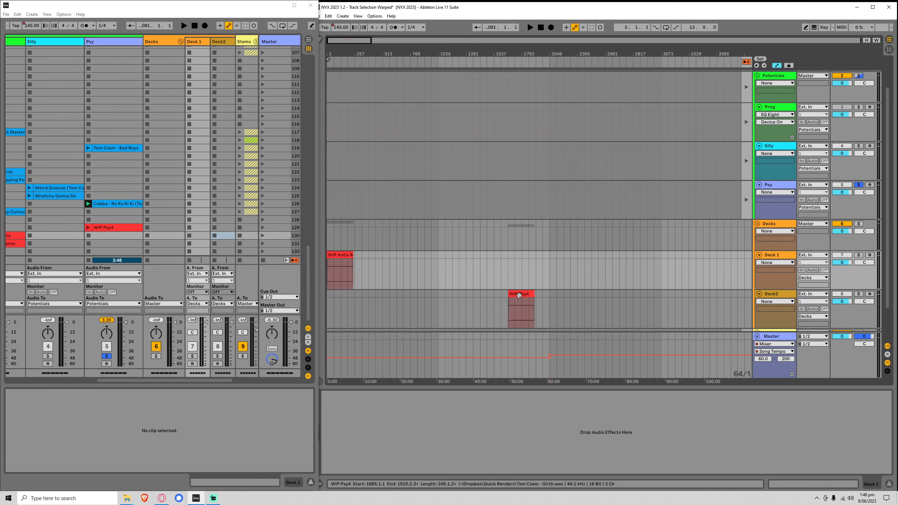
{"action": "left_click_drag", "start_coordinate": [520, 311], "coordinate": [652, 311]}
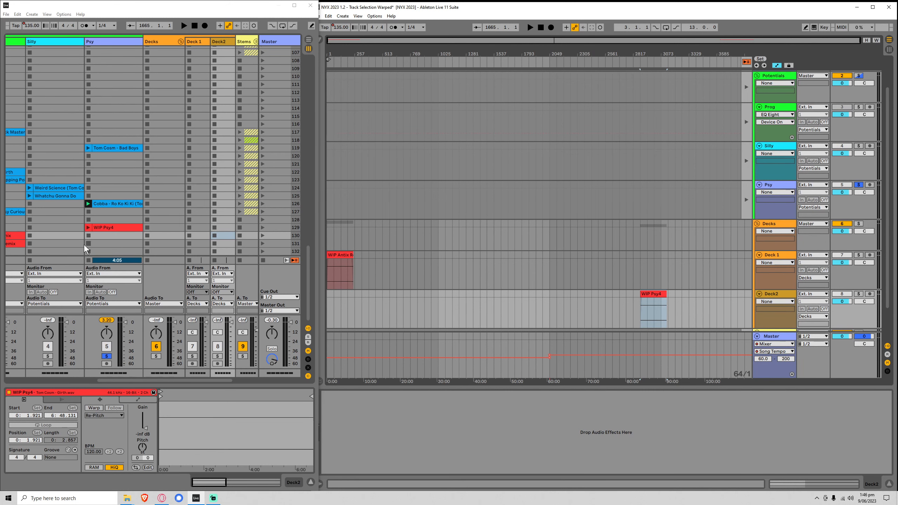
Return to the first scenes of the Session View and the start of the Arrangement, and solo the Prog track.
{"action": "left_click_drag", "start_coordinate": [114, 380], "coordinate": [56, 383]}
{"action": "left_click_drag", "start_coordinate": [306, 274], "coordinate": [315, 2]}
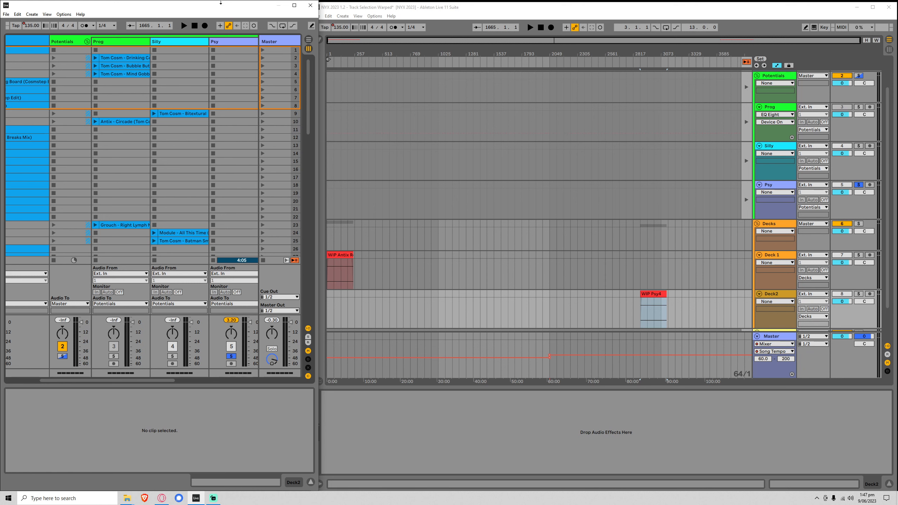
{"action": "left_click", "coordinate": [129, 65]}
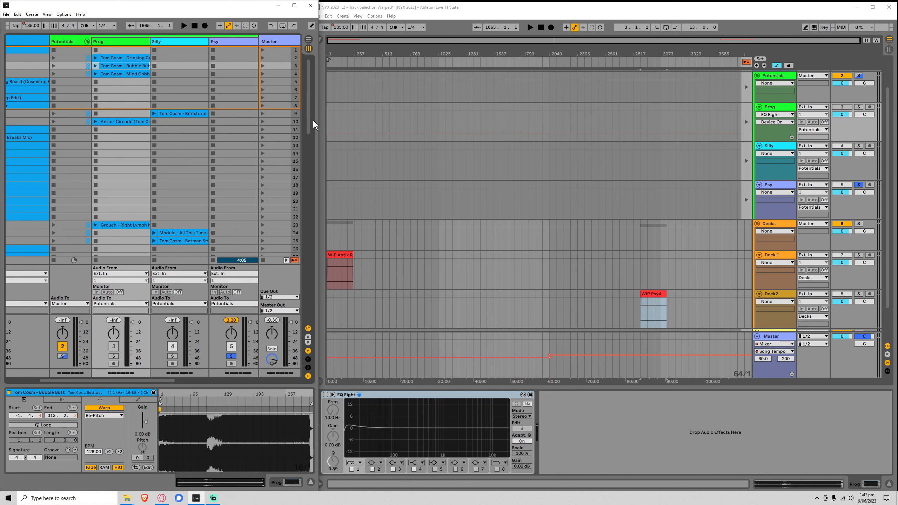
{"action": "left_click_drag", "start_coordinate": [337, 41], "coordinate": [267, 52]}
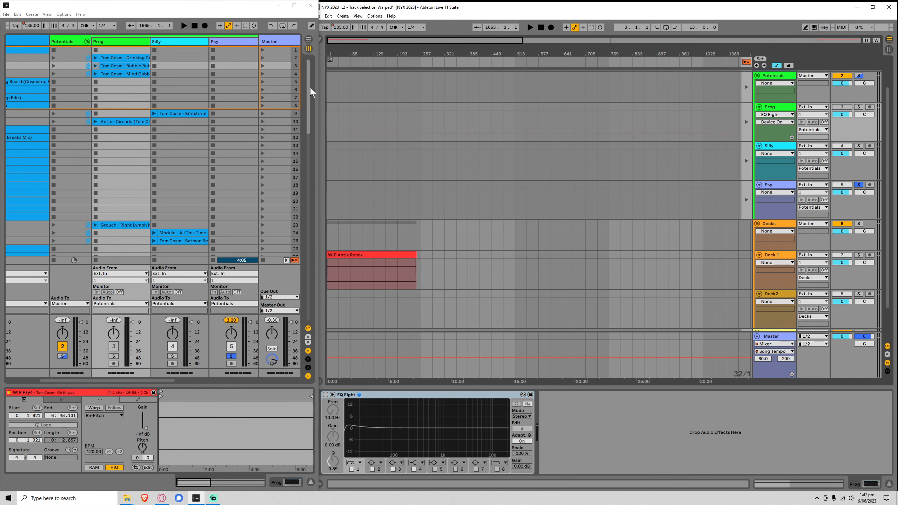
{"action": "left_click", "coordinate": [117, 356]}
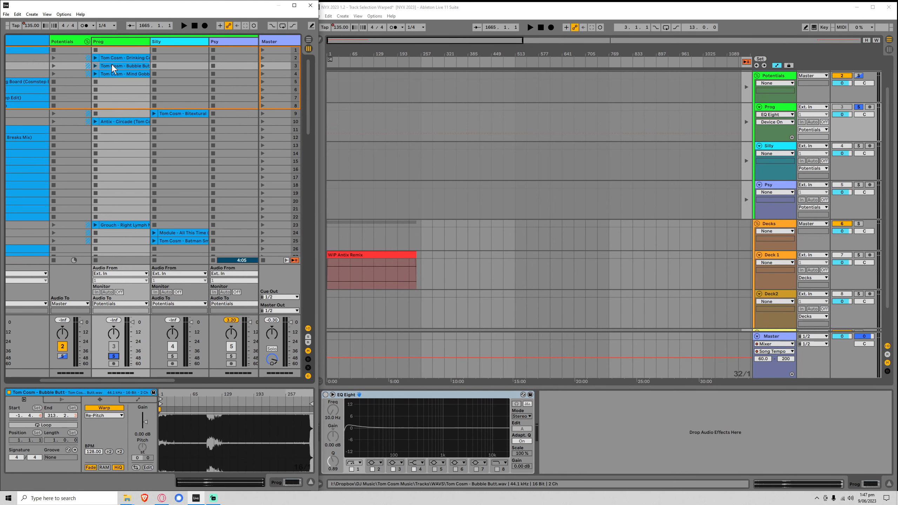
Audition the Drinking Colour clip on the Prog track and stop playback.
{"action": "left_click", "coordinate": [120, 58]}
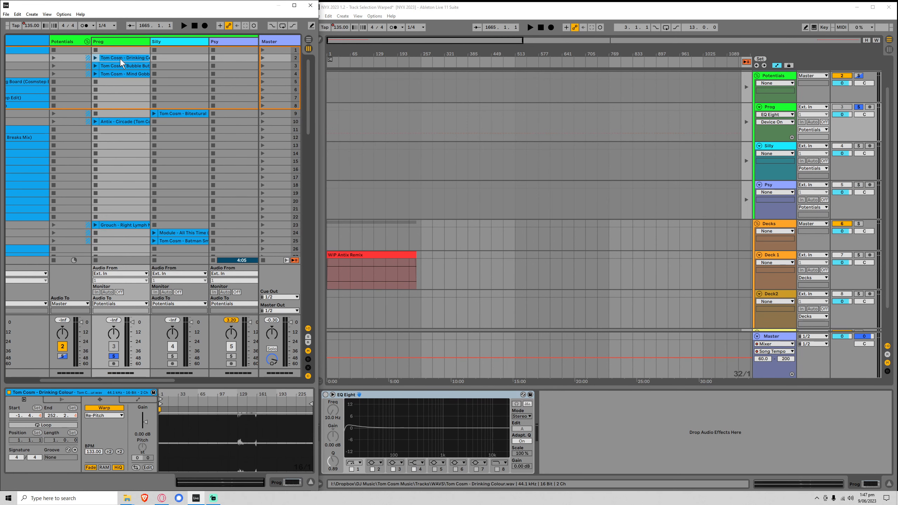
{"action": "left_click", "coordinate": [96, 58]}
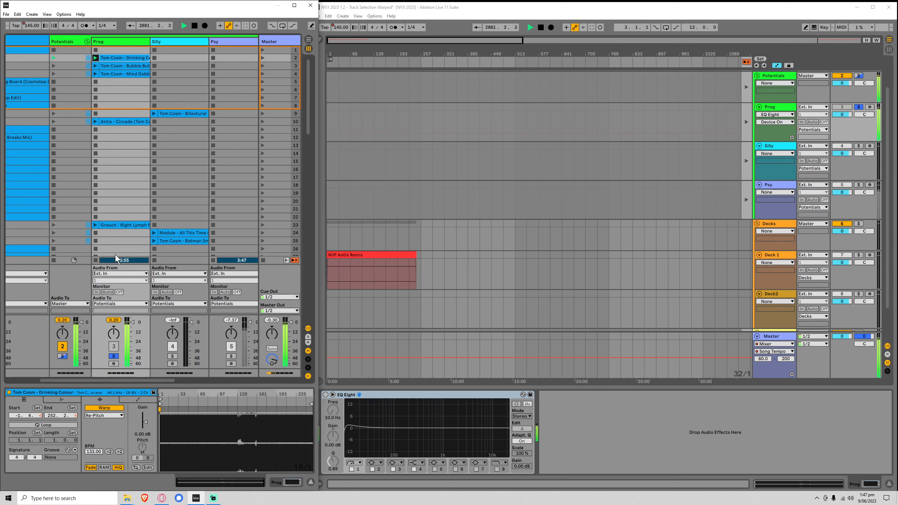
{"action": "key", "text": "space"}
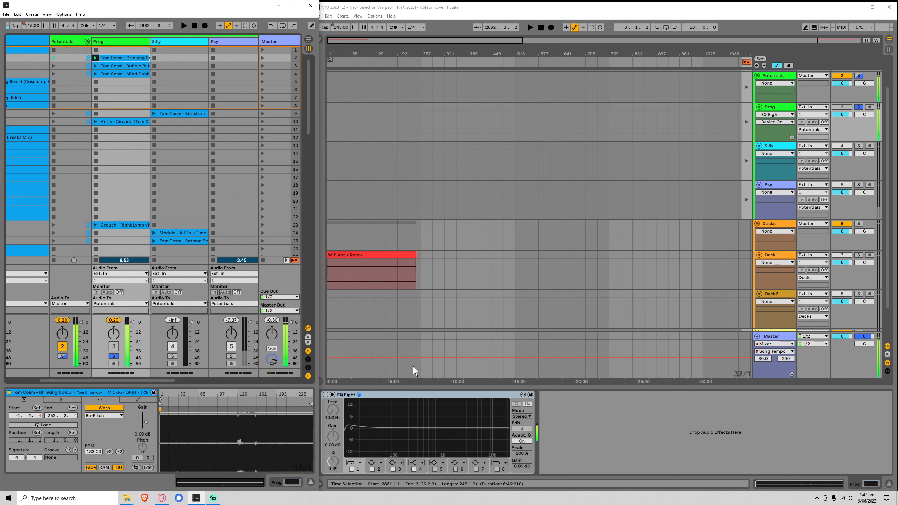
Set playback to the very start of the Arrangement and audition Drinking Colour, Bubble Butt and Mind Gobbies from the Prog track.
{"action": "left_click", "coordinate": [331, 311]}
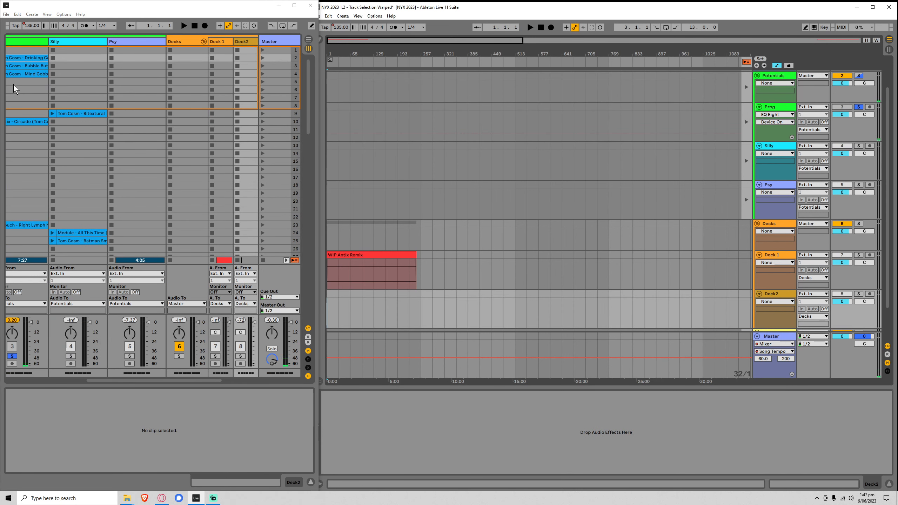
{"action": "left_click", "coordinate": [22, 58]}
{"action": "left_click", "coordinate": [54, 58]}
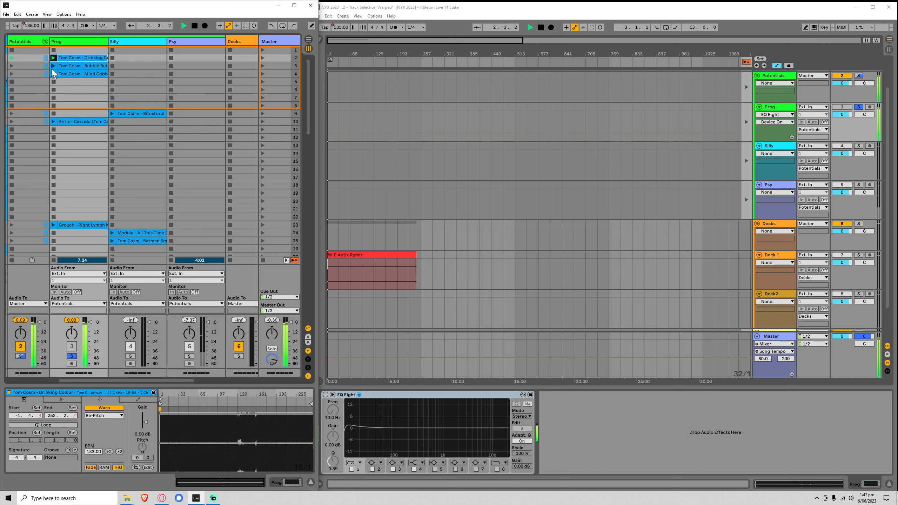
{"action": "left_click", "coordinate": [54, 67]}
{"action": "left_click", "coordinate": [53, 73]}
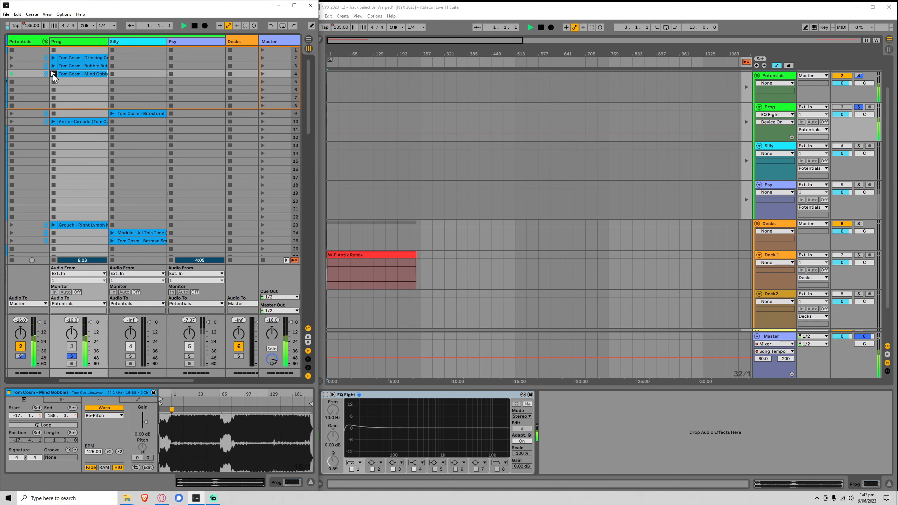
Audition the Antix - Circade clip at several points of its waveform and colour the clip pink.
{"action": "left_click", "coordinate": [54, 122]}
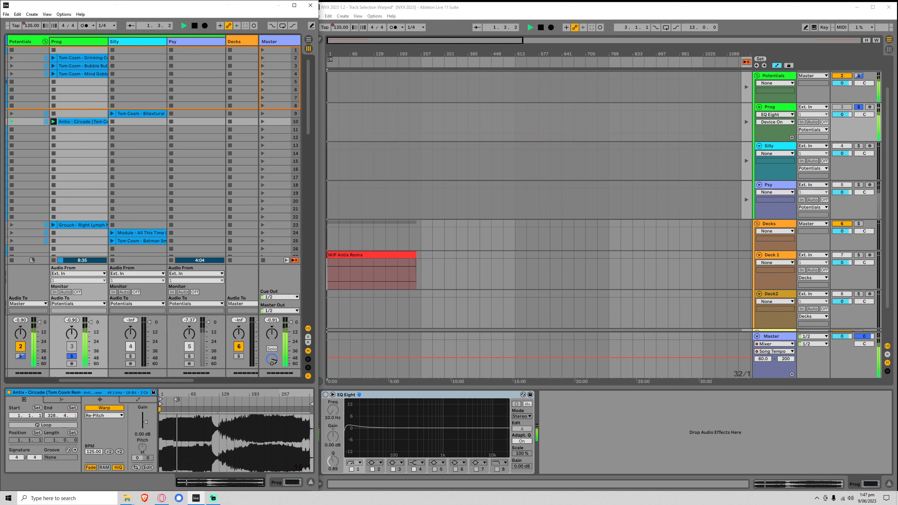
{"action": "left_click", "coordinate": [192, 404]}
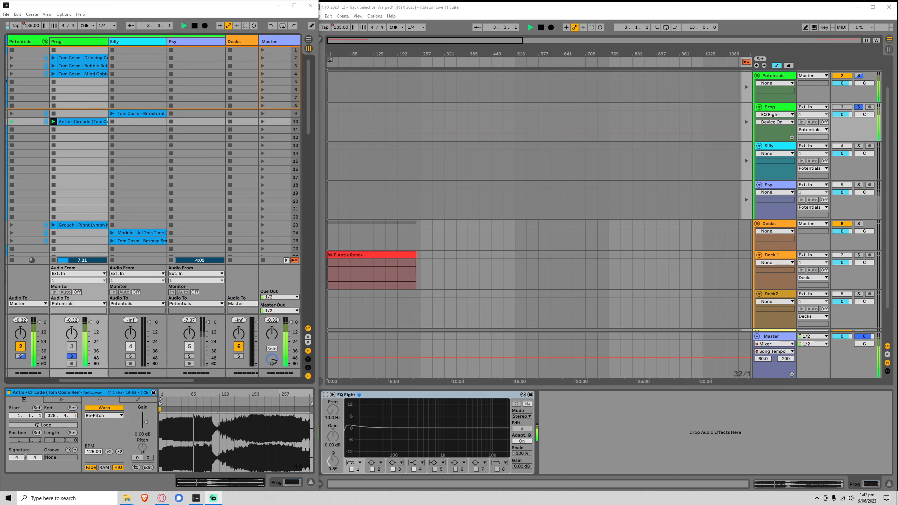
{"action": "left_click", "coordinate": [244, 404]}
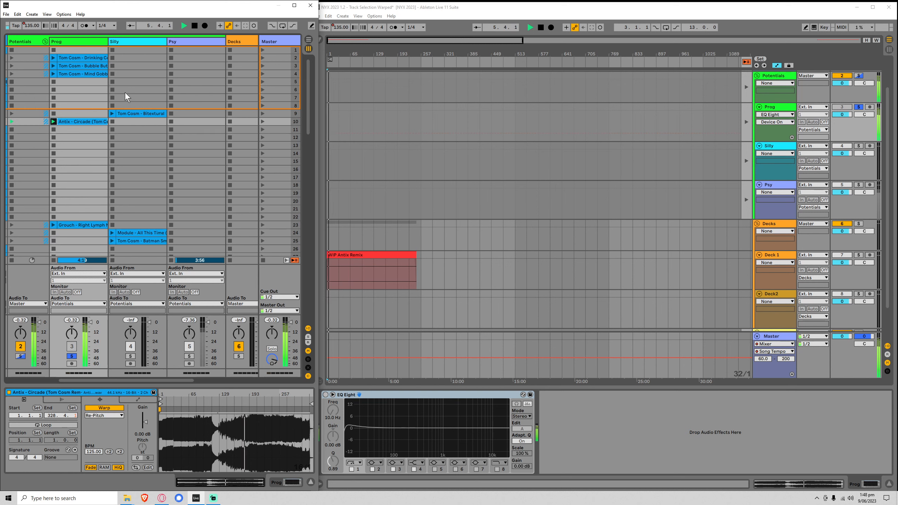
{"action": "right_click", "coordinate": [83, 121]}
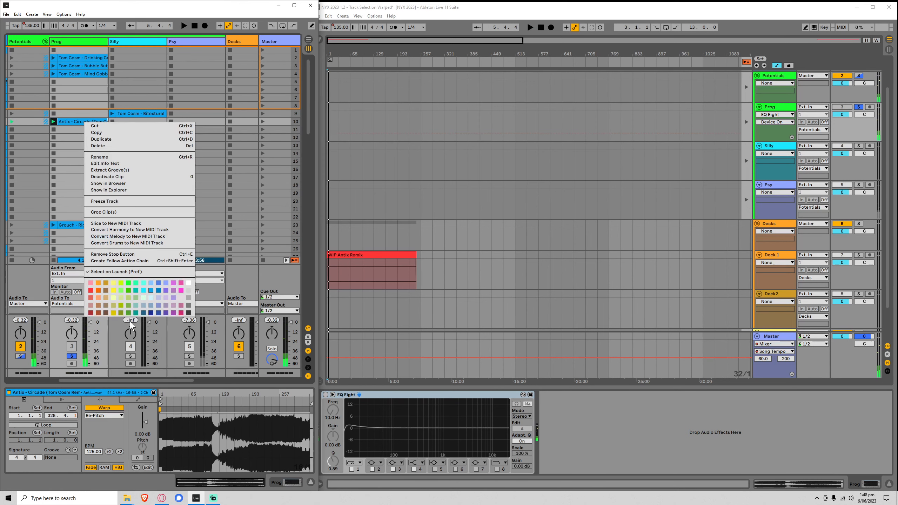
{"action": "left_click", "coordinate": [180, 284]}
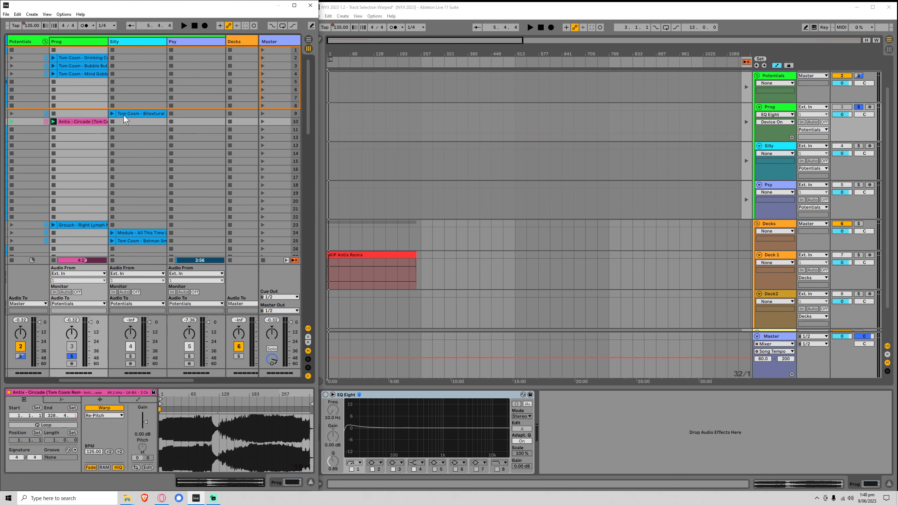
Colour the Mind Gobbies and Bubble Butt clips yellow and delete the Drinking Colour clip from the Prog track.
{"action": "right_click", "coordinate": [93, 73]}
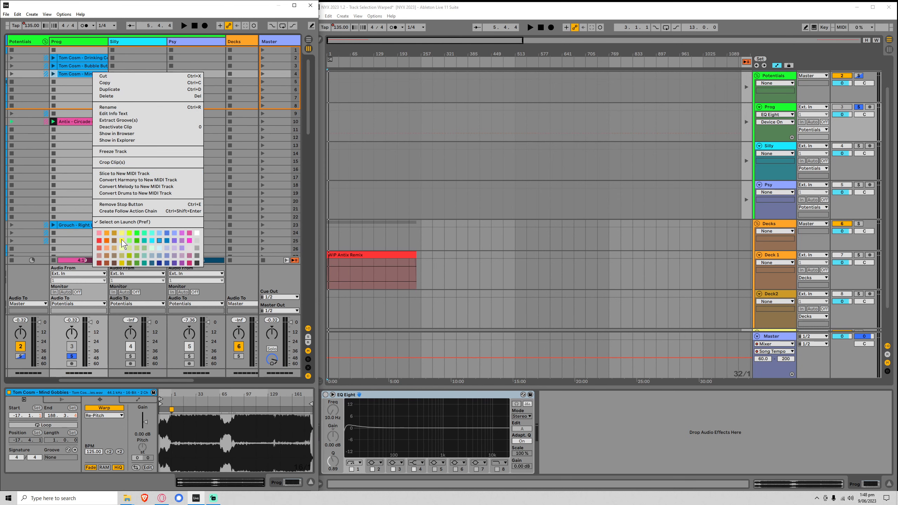
{"action": "left_click", "coordinate": [122, 239]}
{"action": "right_click", "coordinate": [90, 68]}
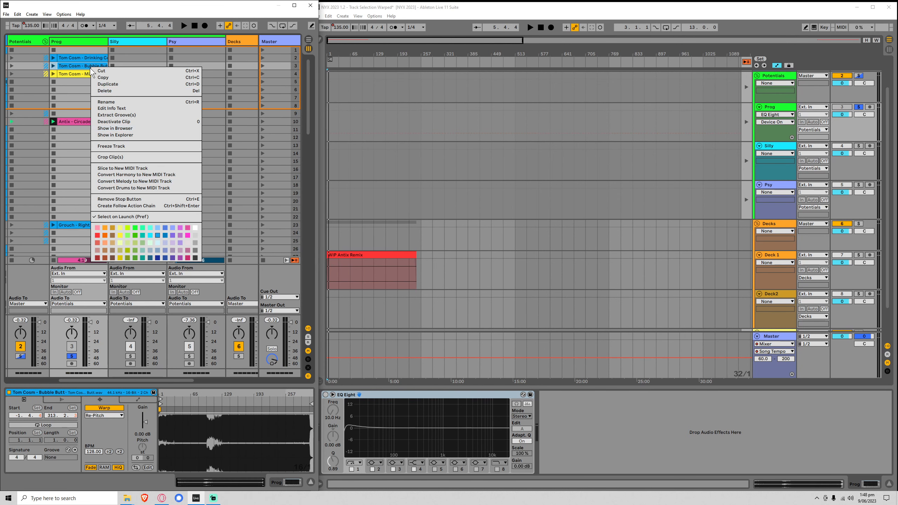
{"action": "left_click", "coordinate": [100, 59]}
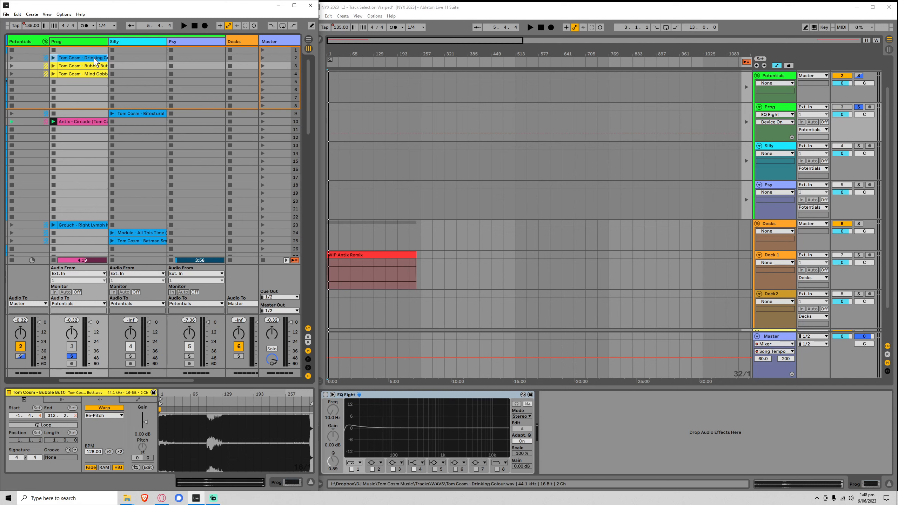
{"action": "key", "text": "Delete"}
Colour the Grouch - Right Lymph Node clip in scene 23 of the Prog track light yellow.
{"action": "scroll", "coordinate": [106, 191], "scroll_direction": "down", "scroll_amount": 2}
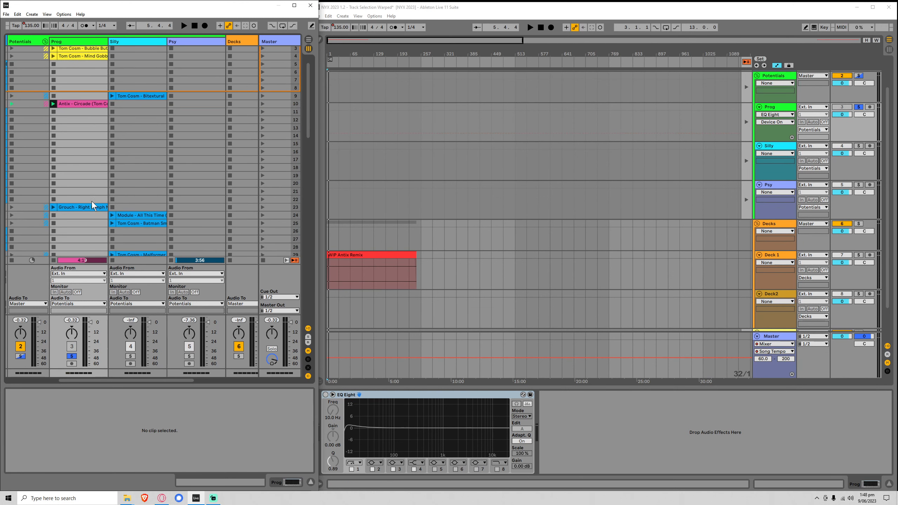
{"action": "right_click", "coordinate": [89, 209]}
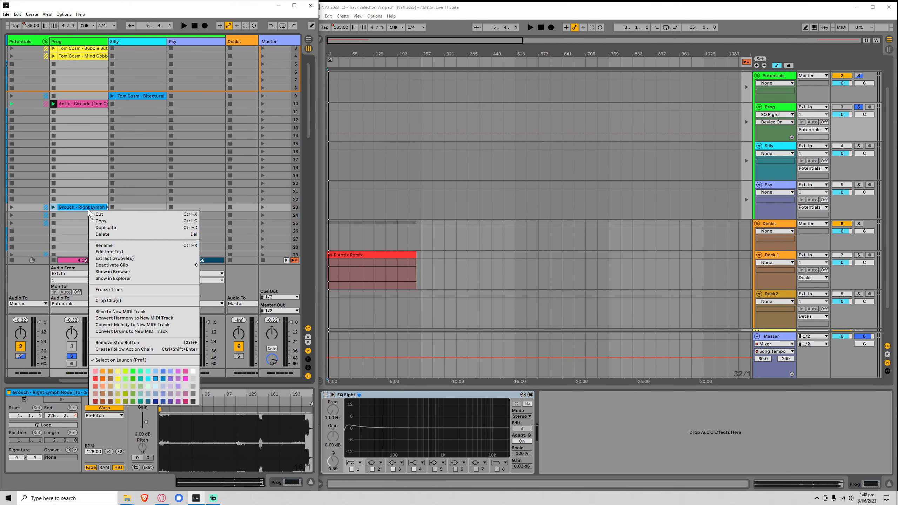
{"action": "left_click", "coordinate": [119, 372]}
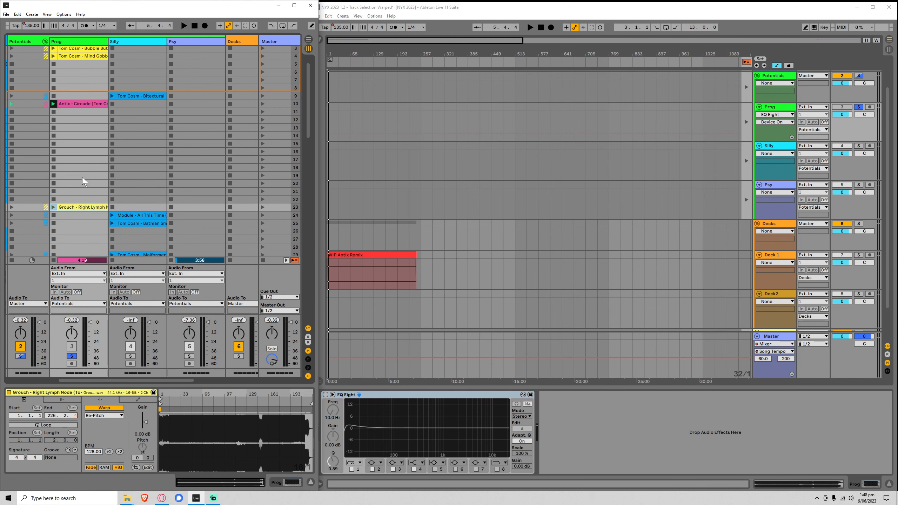
Audition the Soggy Toast clip in scene 35 of the Prog track at several points of its waveform.
{"action": "scroll", "coordinate": [71, 170], "scroll_direction": "down", "scroll_amount": 7}
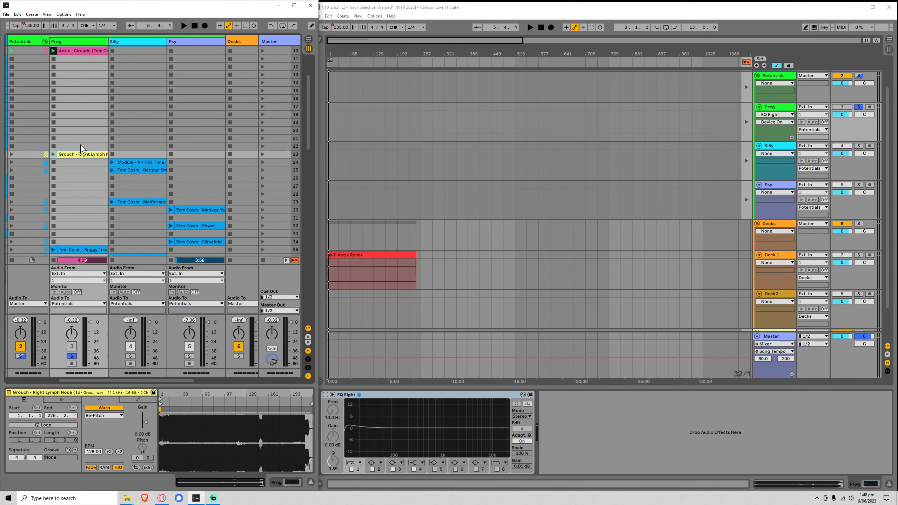
{"action": "scroll", "coordinate": [80, 144], "scroll_direction": "down", "scroll_amount": 9}
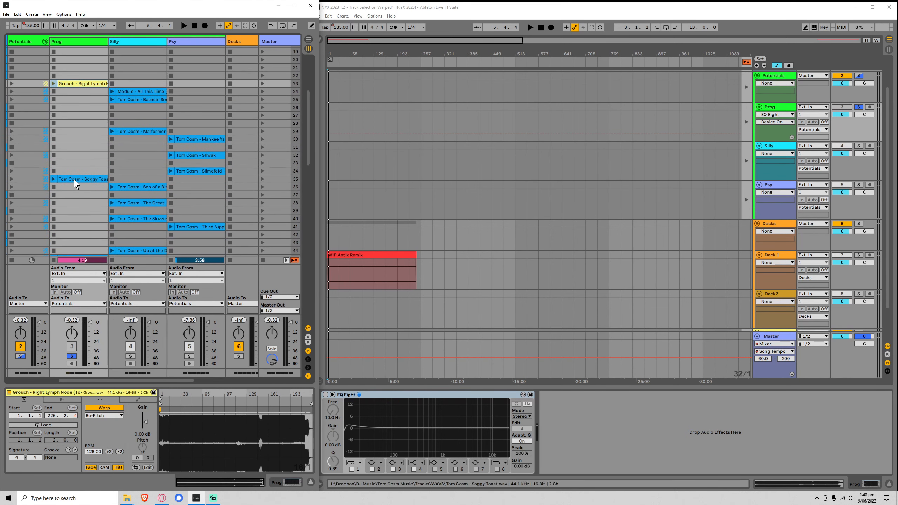
{"action": "scroll", "coordinate": [81, 174], "scroll_direction": "down", "scroll_amount": 2}
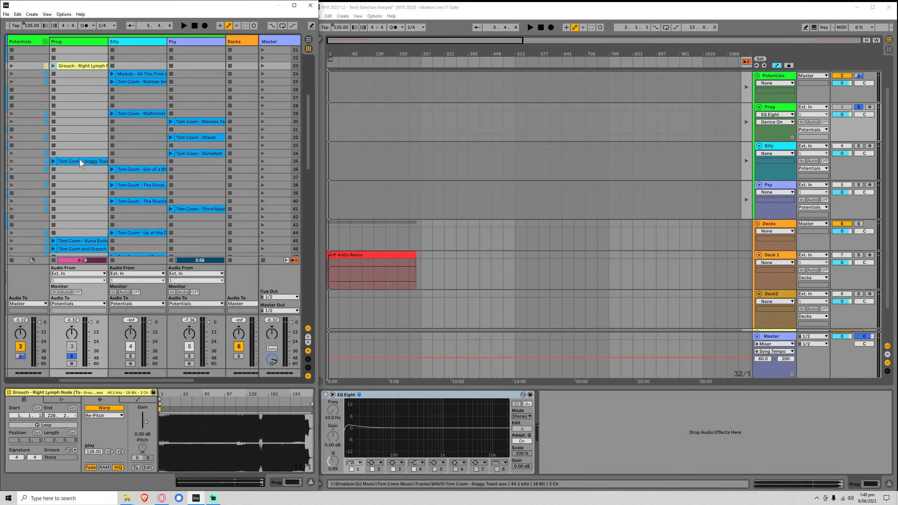
{"action": "scroll", "coordinate": [80, 158], "scroll_direction": "down", "scroll_amount": 2}
{"action": "left_click", "coordinate": [81, 141]}
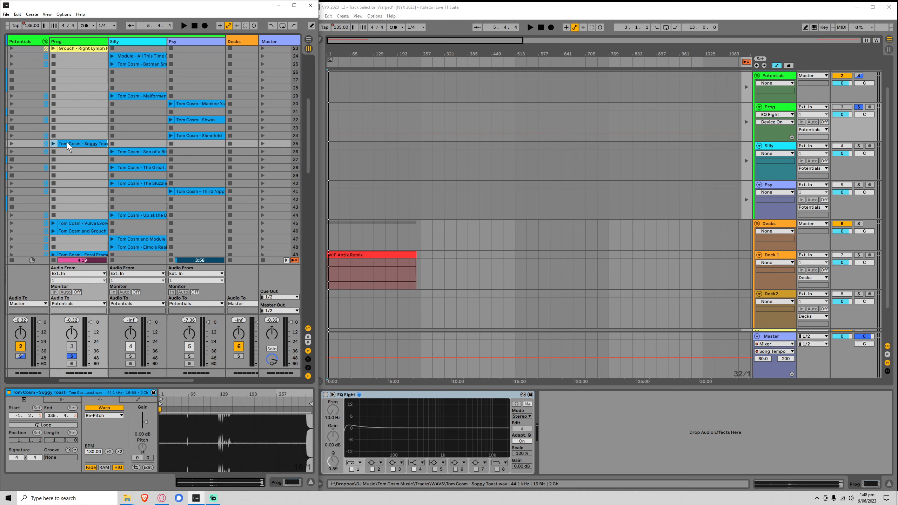
{"action": "left_click", "coordinate": [54, 143]}
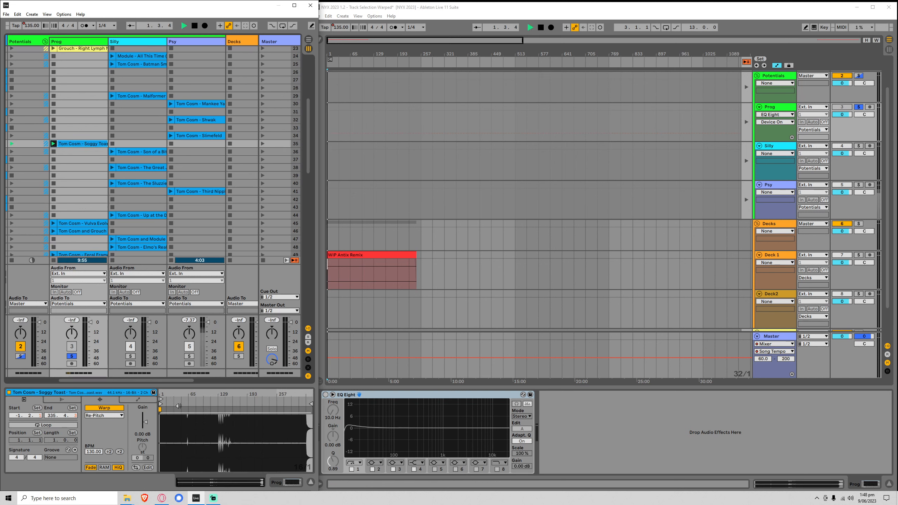
{"action": "left_click", "coordinate": [207, 403]}
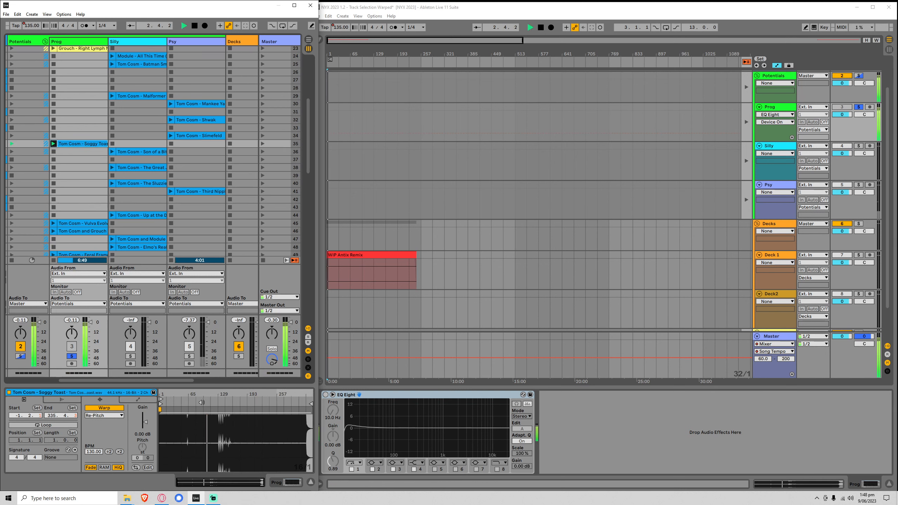
{"action": "left_click", "coordinate": [233, 401]}
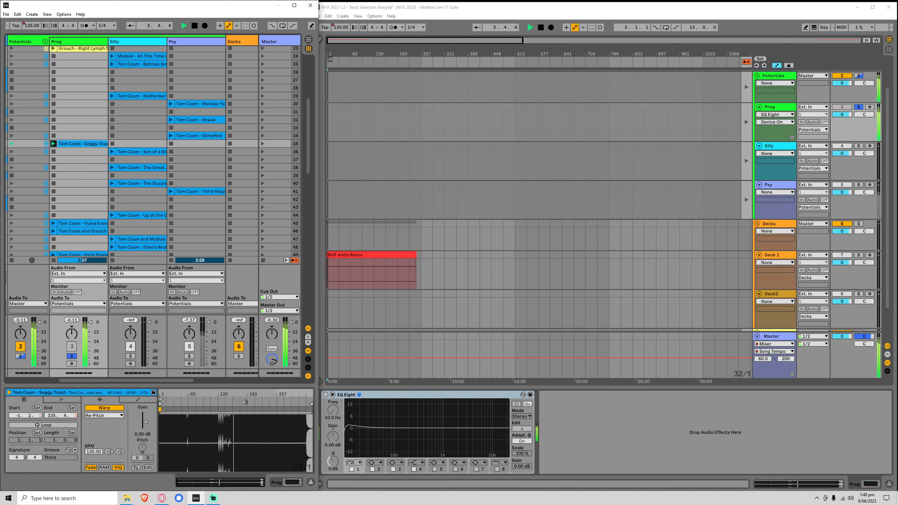
{"action": "left_click", "coordinate": [244, 402]}
{"action": "left_click", "coordinate": [251, 402]}
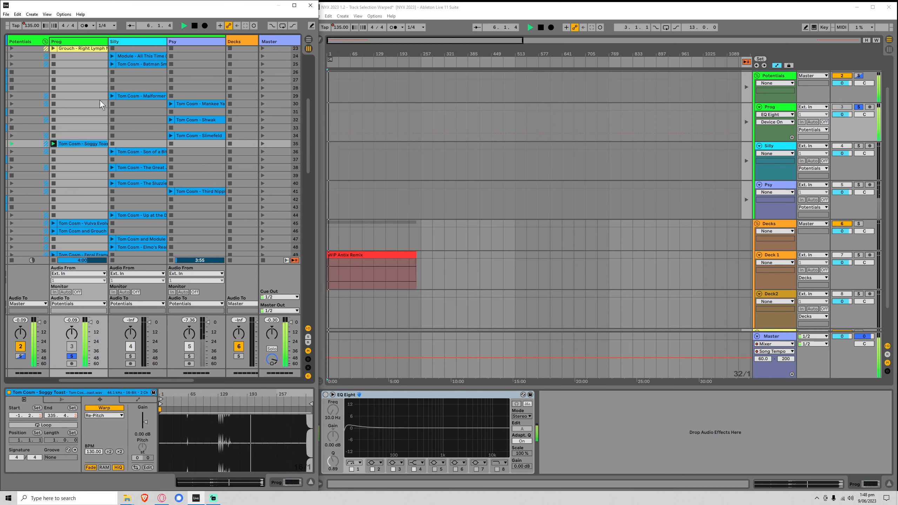
{"action": "left_click", "coordinate": [194, 26]}
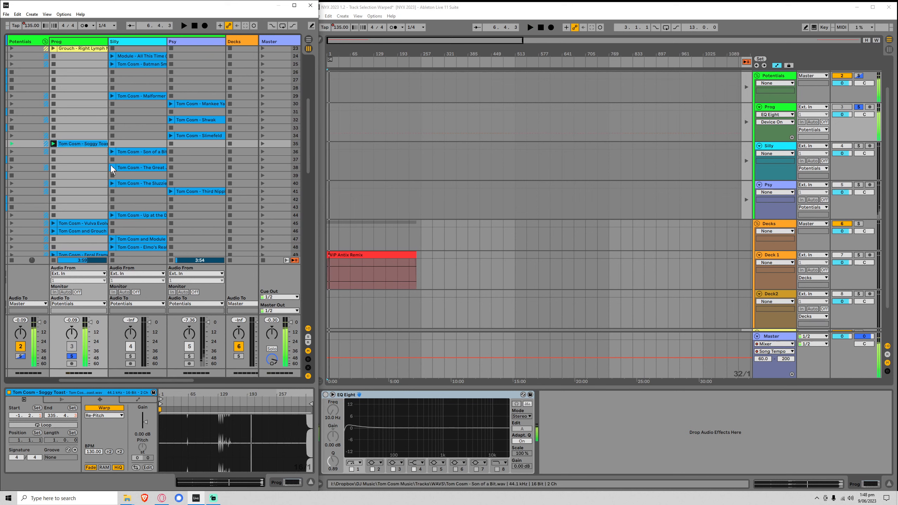
Colour the Soggy Toast clip pink and delete the Vulva Evolver clip in scene 45 of the Prog track.
{"action": "right_click", "coordinate": [77, 146]}
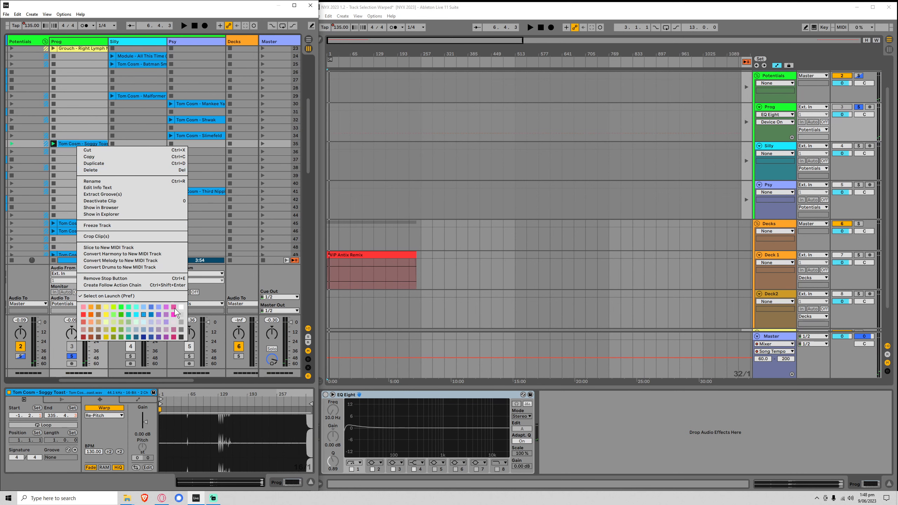
{"action": "left_click", "coordinate": [175, 308]}
{"action": "scroll", "coordinate": [99, 210], "scroll_direction": "down", "scroll_amount": 2}
{"action": "left_click", "coordinate": [72, 204]}
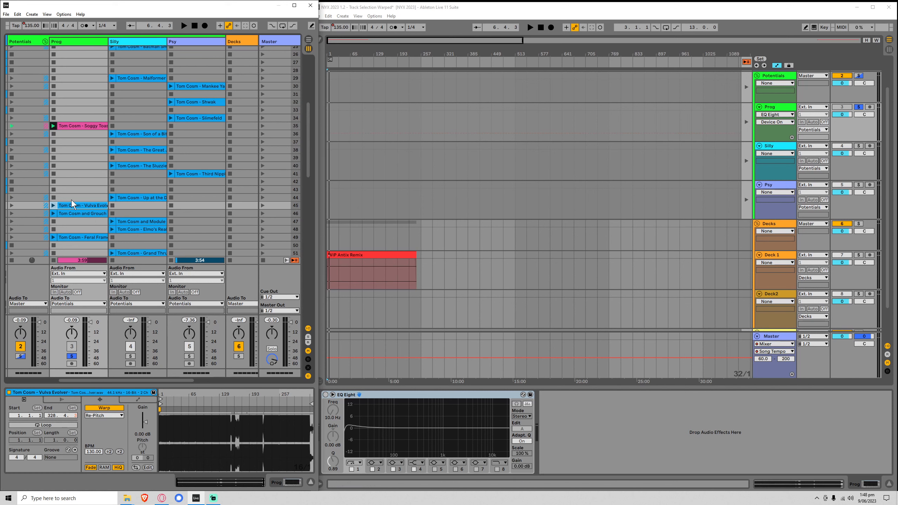
{"action": "scroll", "coordinate": [76, 202], "scroll_direction": "down", "scroll_amount": 2}
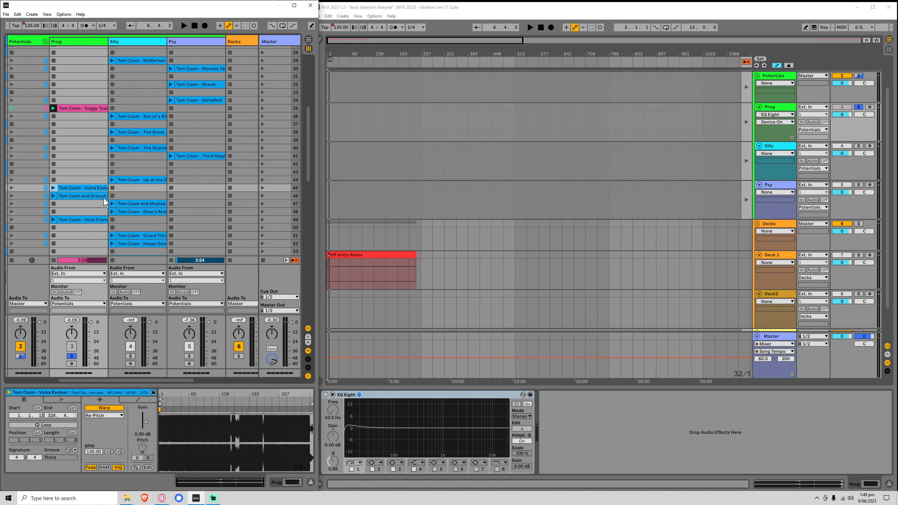
{"action": "key", "text": "Delete"}
Audition the Tom Cosm and Grouch - Switch clip in scene 46 from its start and further in, and colour it light yellow.
{"action": "left_click", "coordinate": [53, 196]}
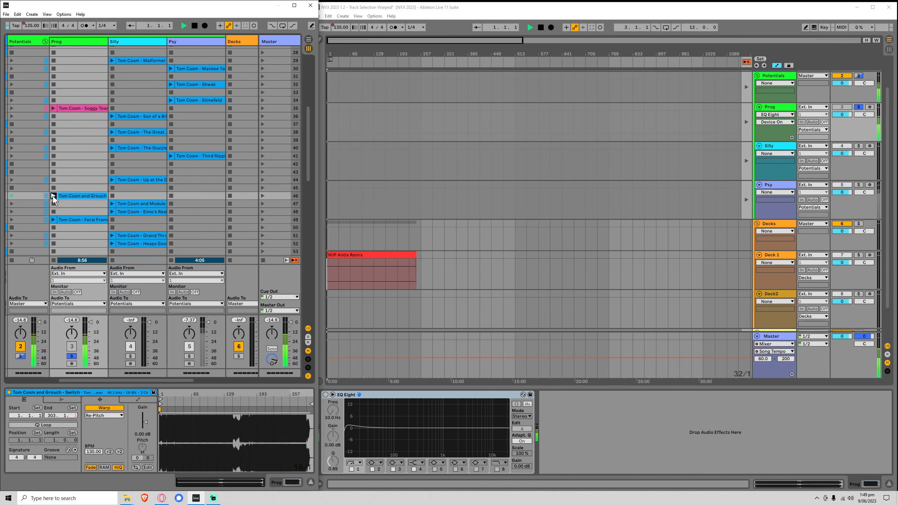
{"action": "left_click", "coordinate": [185, 403]}
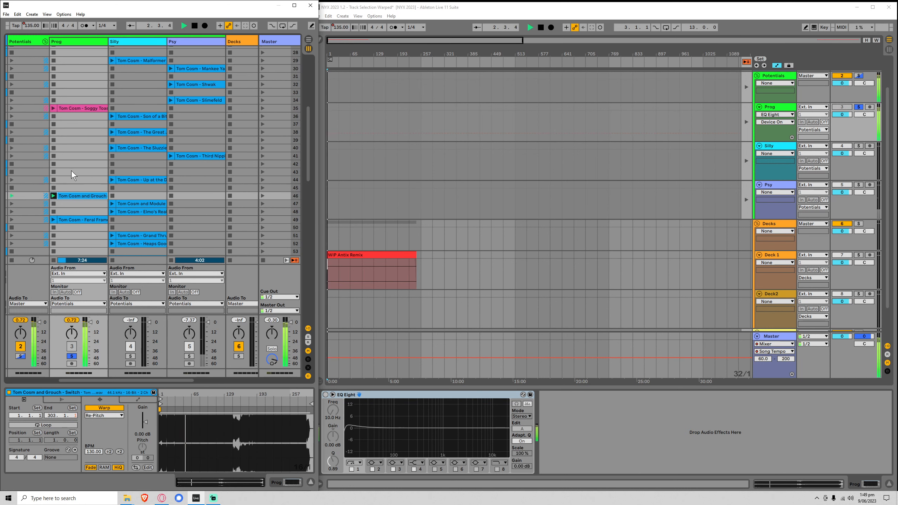
{"action": "right_click", "coordinate": [82, 199]}
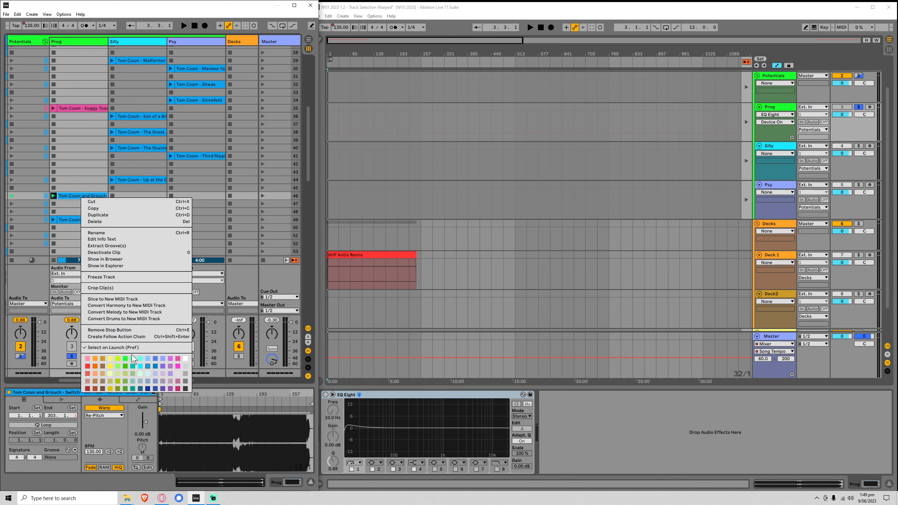
{"action": "left_click", "coordinate": [108, 359]}
Audition the Feral Frameshift clip in scene 49 of the Prog track from its start and just before its breakdown.
{"action": "scroll", "coordinate": [90, 184], "scroll_direction": "down", "scroll_amount": 3}
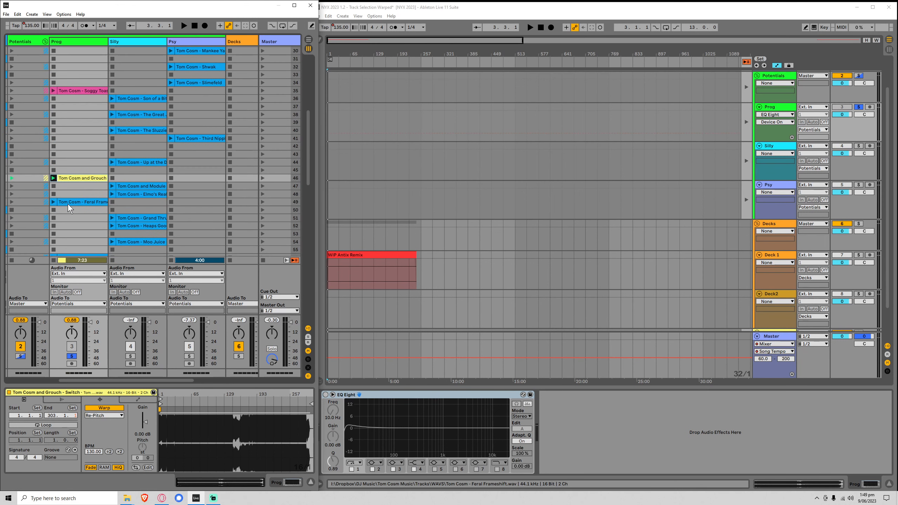
{"action": "left_click", "coordinate": [61, 193]}
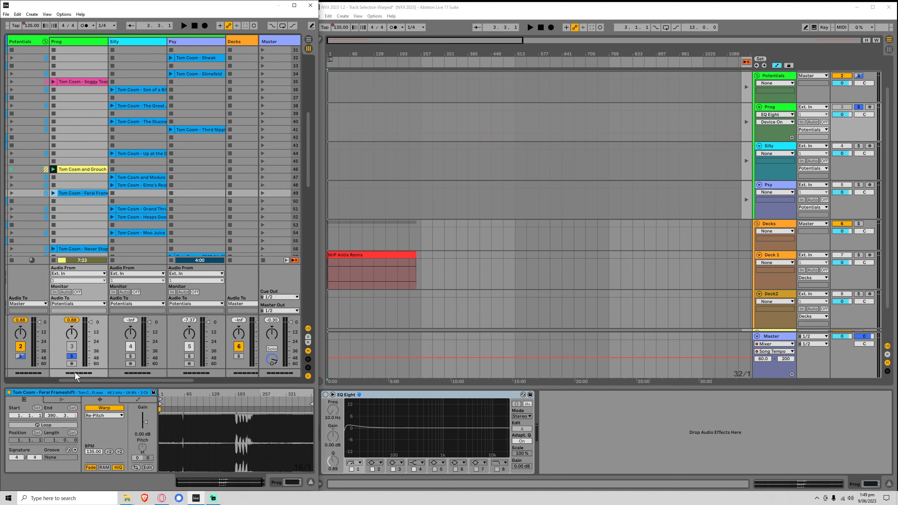
{"action": "left_click_drag", "start_coordinate": [96, 380], "coordinate": [76, 380]}
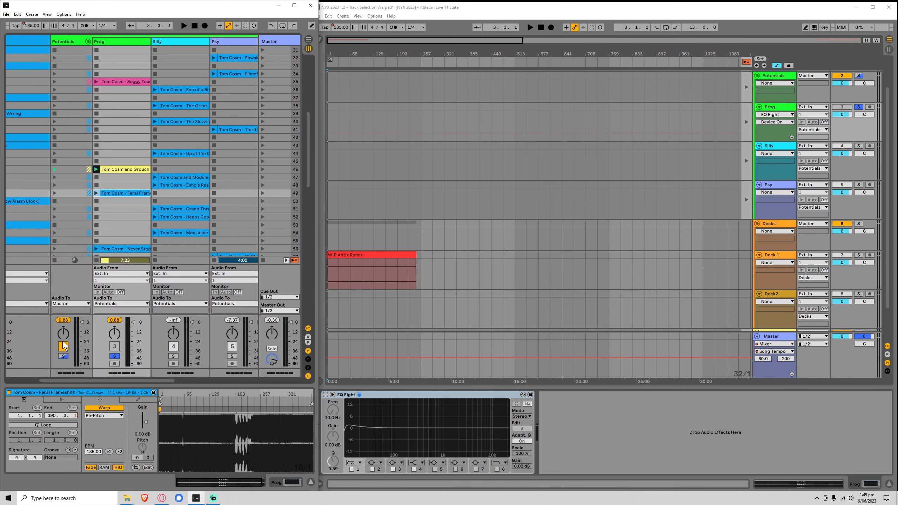
{"action": "left_click", "coordinate": [97, 193]}
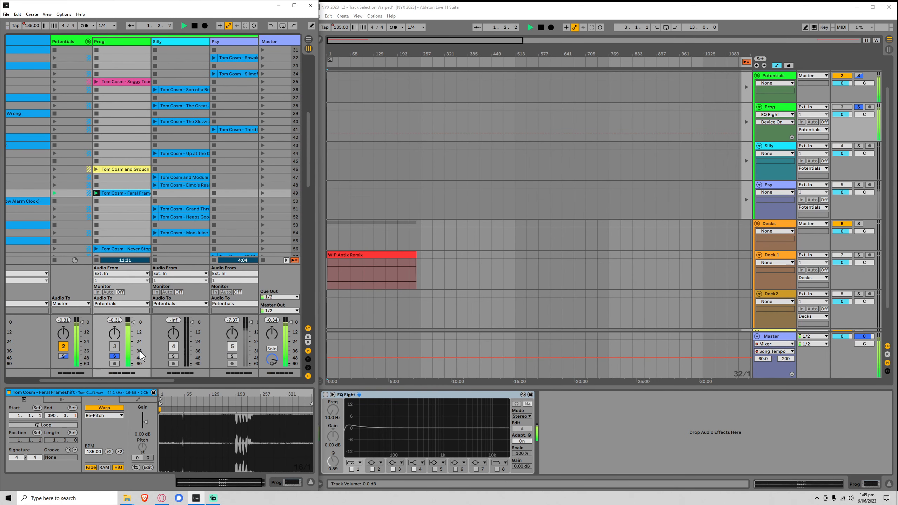
{"action": "left_click", "coordinate": [233, 401]}
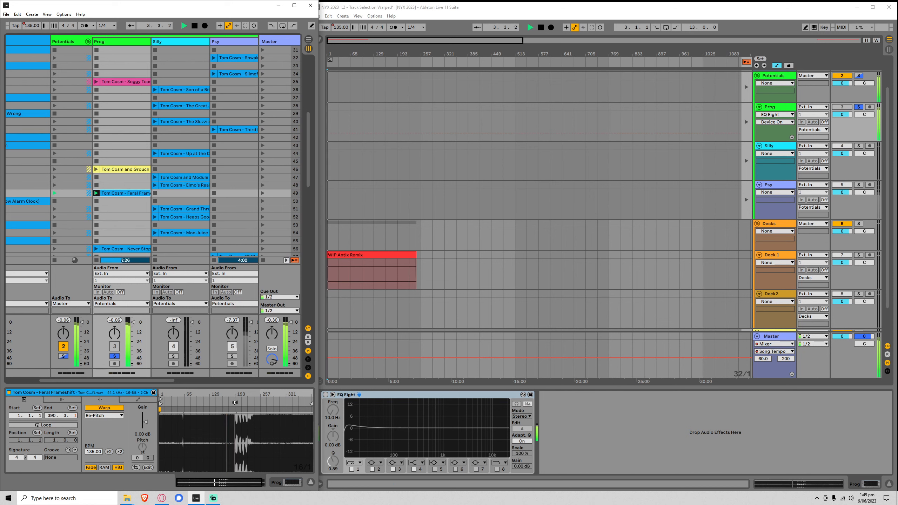
{"action": "left_click", "coordinate": [234, 402]}
{"action": "key", "text": "space"}
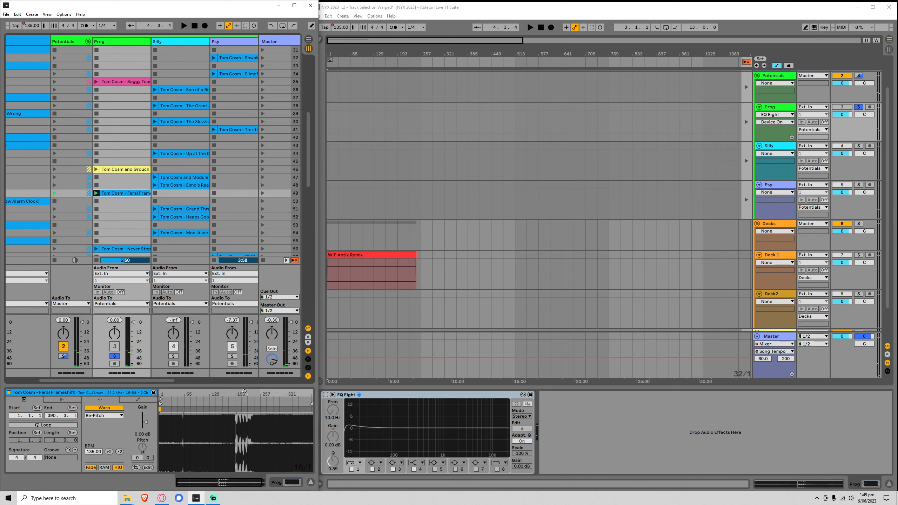
Audition the Feral Frameshift clip at several points through and after its breakdown, and colour the clip black.
{"action": "left_click_drag", "start_coordinate": [241, 392], "coordinate": [176, 421]}
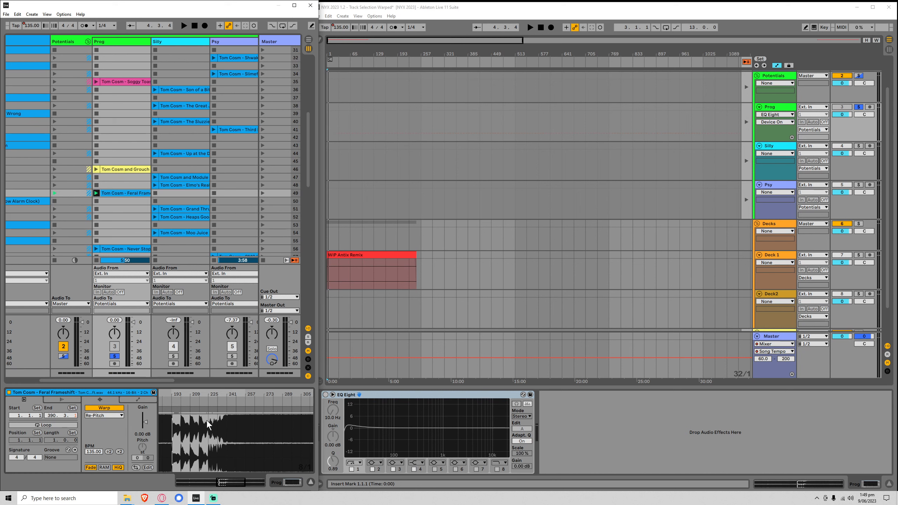
{"action": "left_click", "coordinate": [171, 400]}
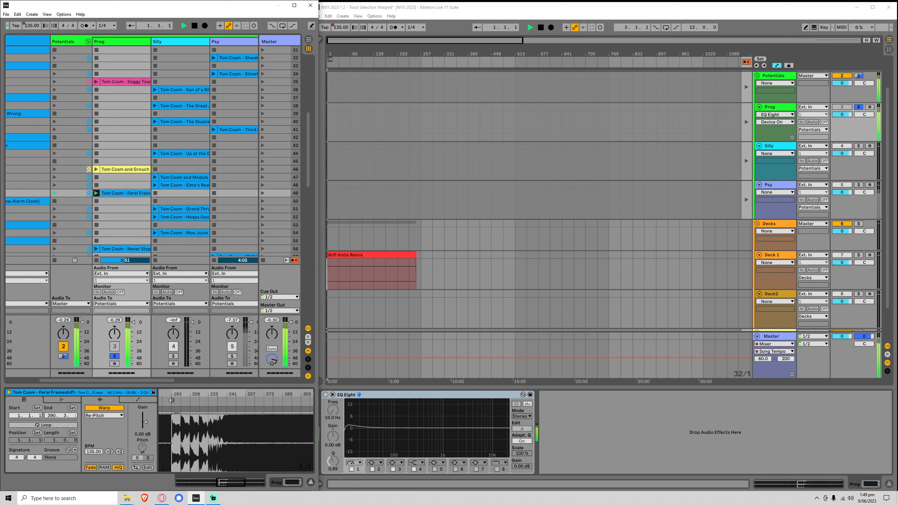
{"action": "left_click", "coordinate": [209, 401]}
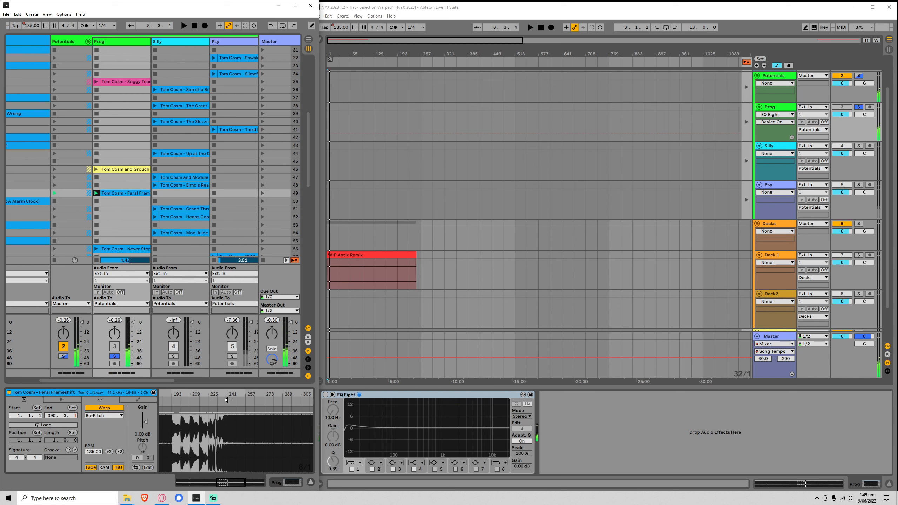
{"action": "left_click", "coordinate": [228, 400]}
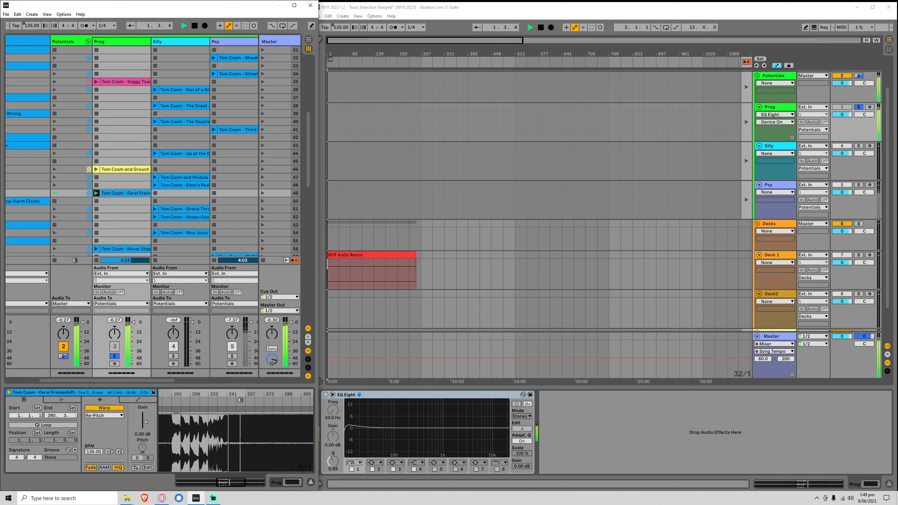
{"action": "left_click", "coordinate": [253, 400]}
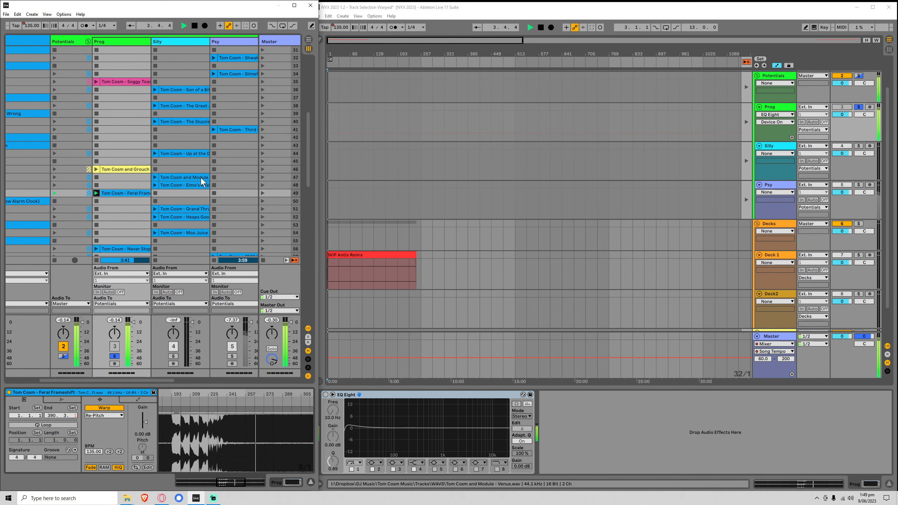
{"action": "mouse_move", "coordinate": [133, 381]}
{"action": "left_mouse_down"}
{"action": "mouse_move", "coordinate": [209, 376]}
{"action": "mouse_move", "coordinate": [122, 384]}
{"action": "left_mouse_up"}
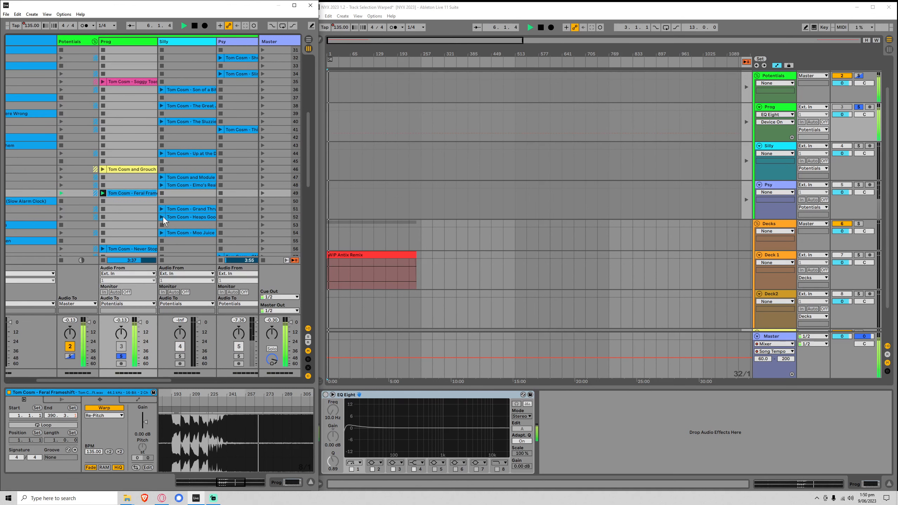
{"action": "key", "text": "space"}
{"action": "right_click", "coordinate": [124, 194]}
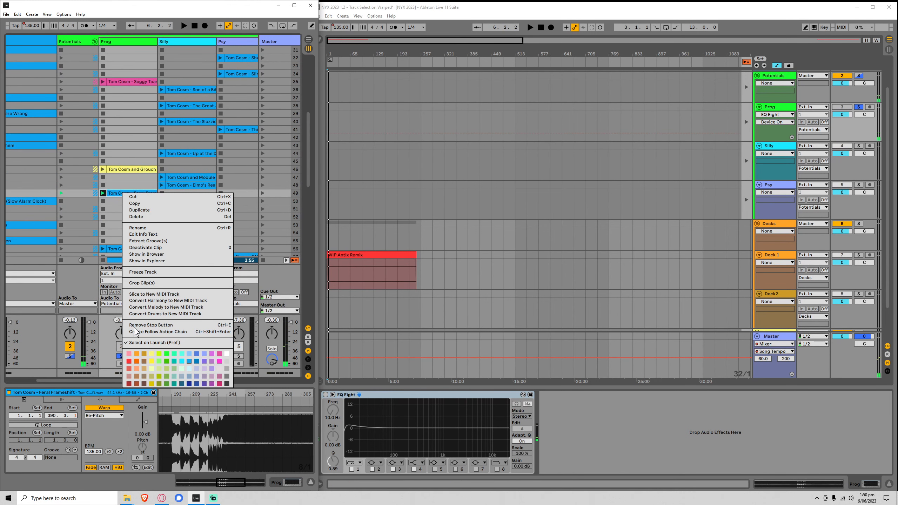
{"action": "left_click", "coordinate": [227, 384]}
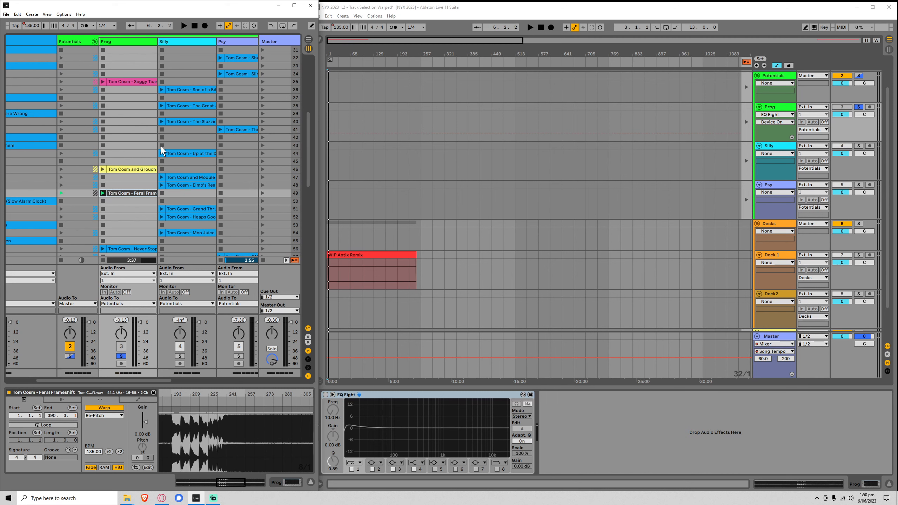
Audition the Never Stop Believing clip in scene 56 of the Prog track at several points of its waveform.
{"action": "scroll", "coordinate": [161, 146], "scroll_direction": "down", "scroll_amount": 3}
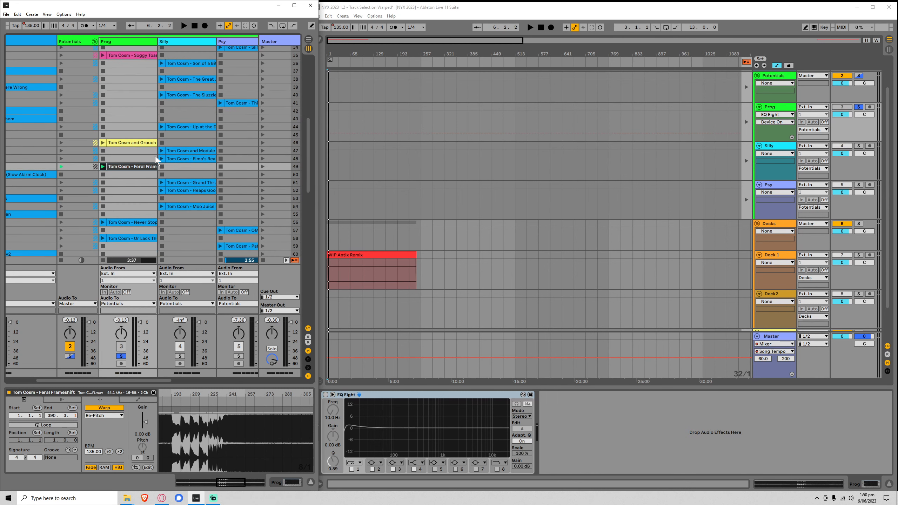
{"action": "scroll", "coordinate": [141, 166], "scroll_direction": "down", "scroll_amount": 2}
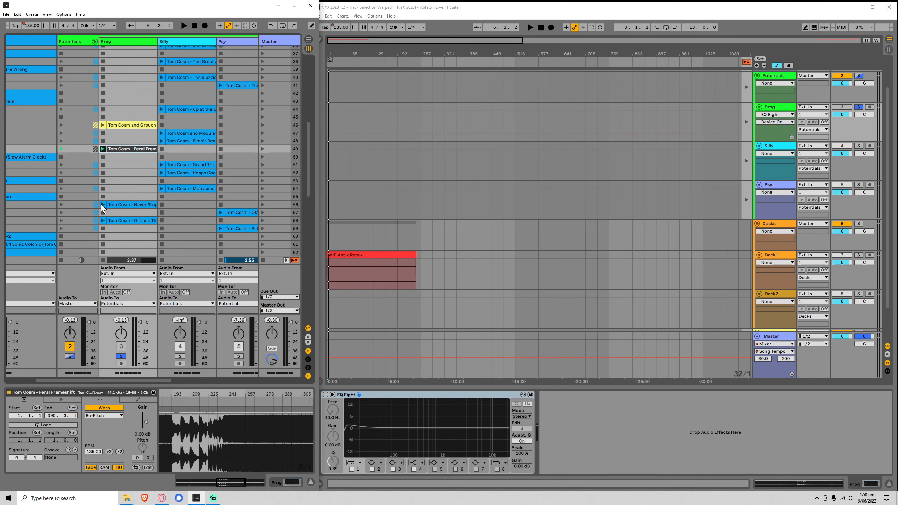
{"action": "left_click", "coordinate": [101, 204]}
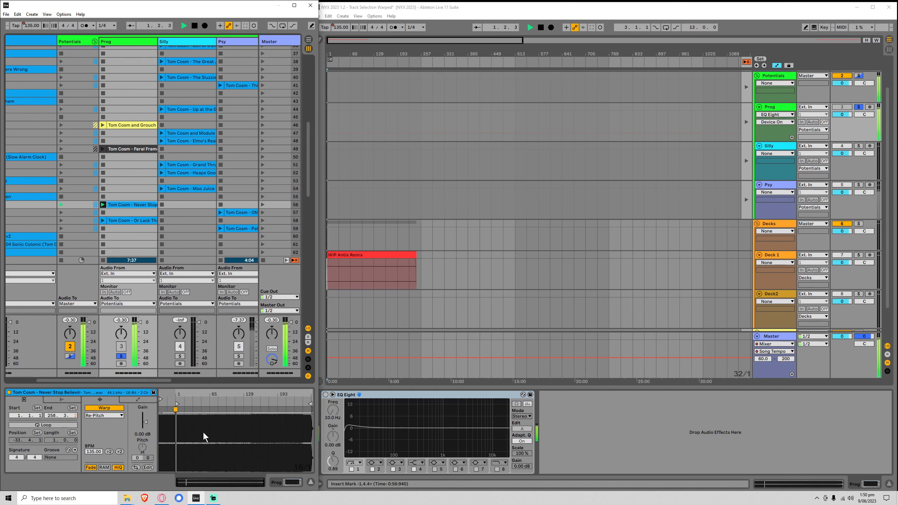
{"action": "left_click", "coordinate": [203, 400]}
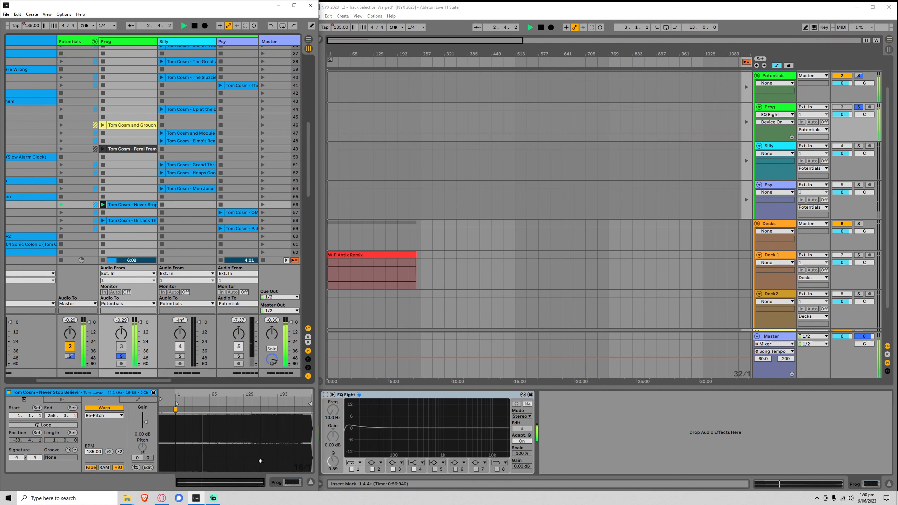
{"action": "left_click", "coordinate": [228, 402]}
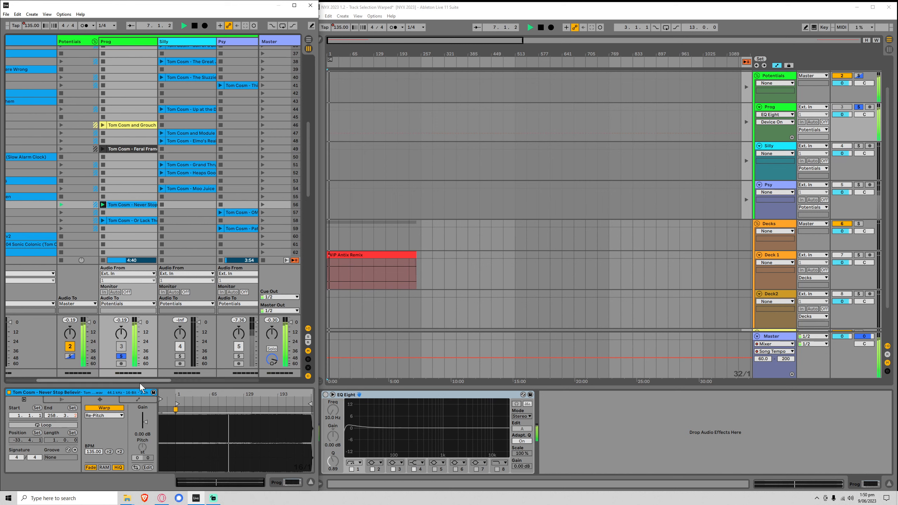
{"action": "key", "text": "space"}
Unfold the Stems group and audition the Rest-17 clip in scene 56 with the Rest track soloed.
{"action": "left_click_drag", "start_coordinate": [125, 381], "coordinate": [231, 378]}
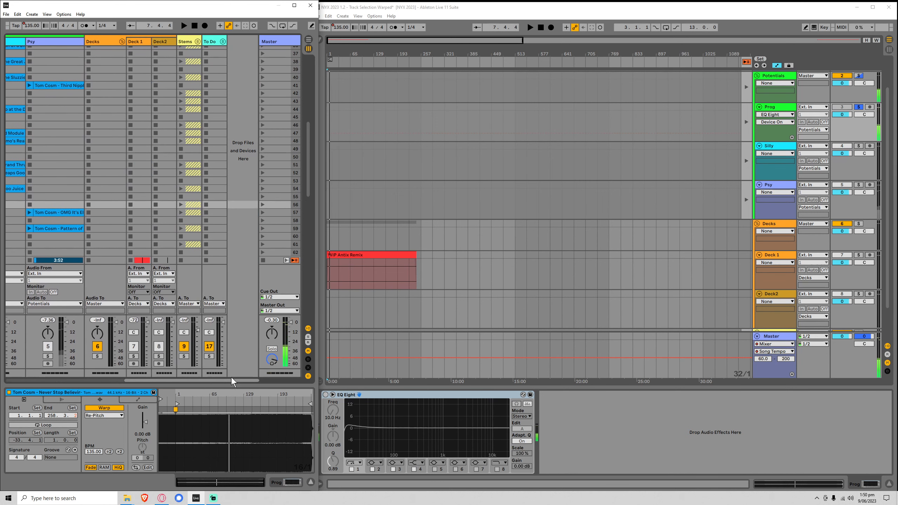
{"action": "left_click", "coordinate": [198, 41]}
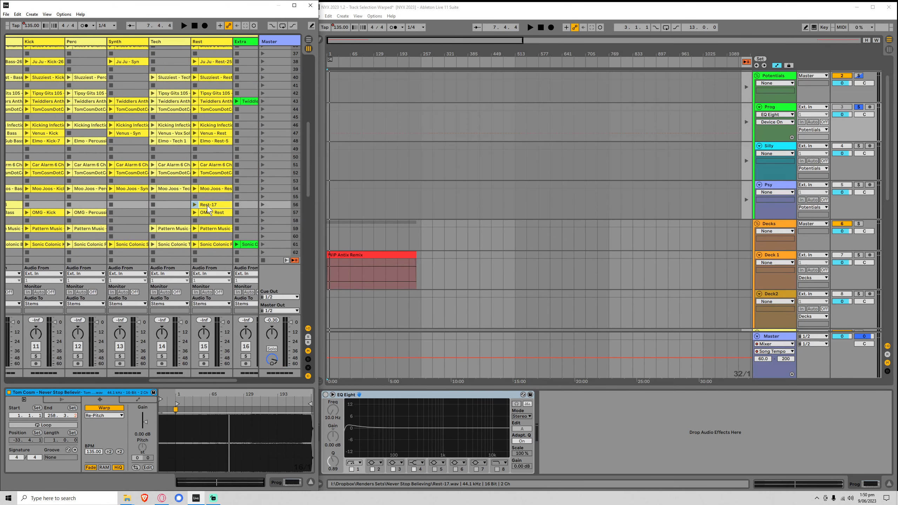
{"action": "left_click", "coordinate": [207, 205]}
{"action": "left_click", "coordinate": [204, 357]}
{"action": "left_click", "coordinate": [196, 205]}
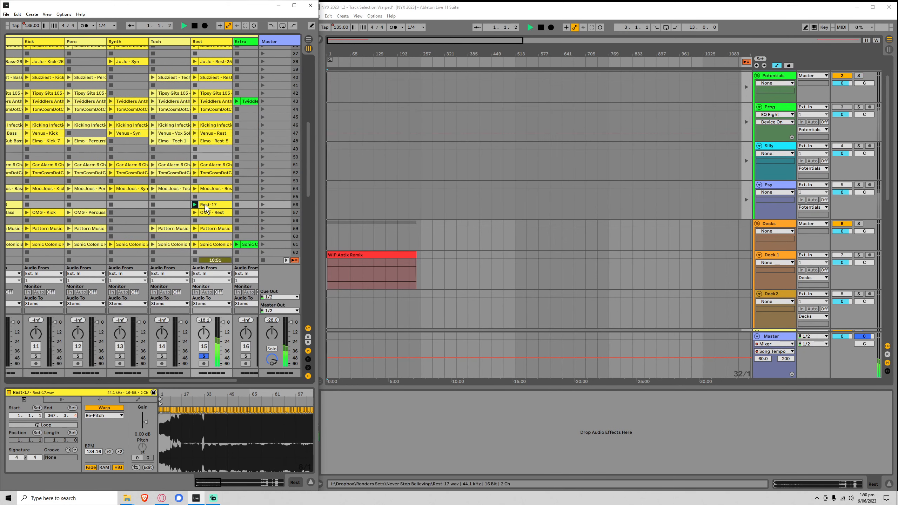
{"action": "left_click", "coordinate": [209, 399]}
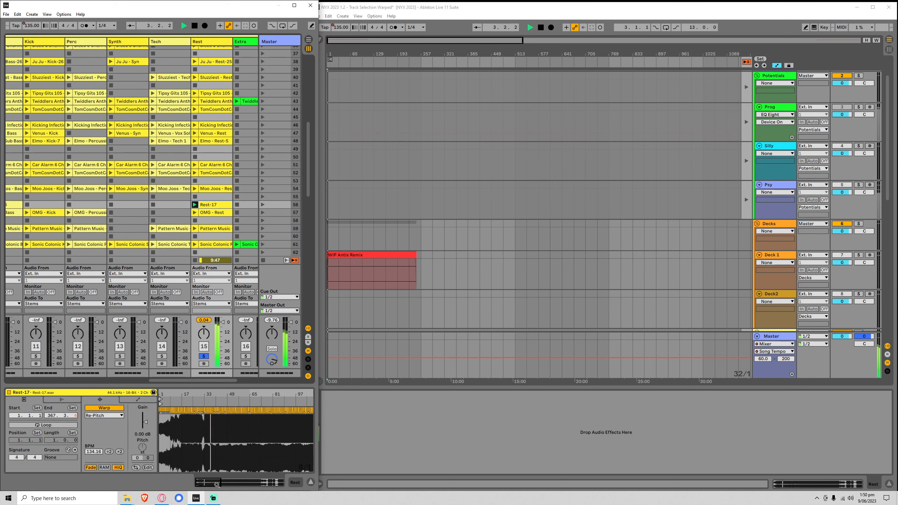
{"action": "left_click_drag", "start_coordinate": [210, 394], "coordinate": [40, 371]}
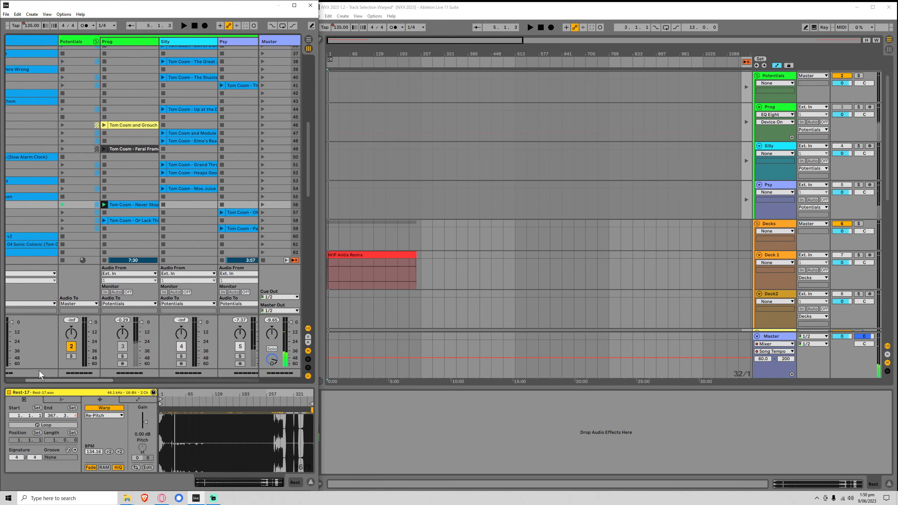
Delete the Never Stop Believing and Or Lack Thereof clips from the Prog track.
{"action": "left_click", "coordinate": [142, 204]}
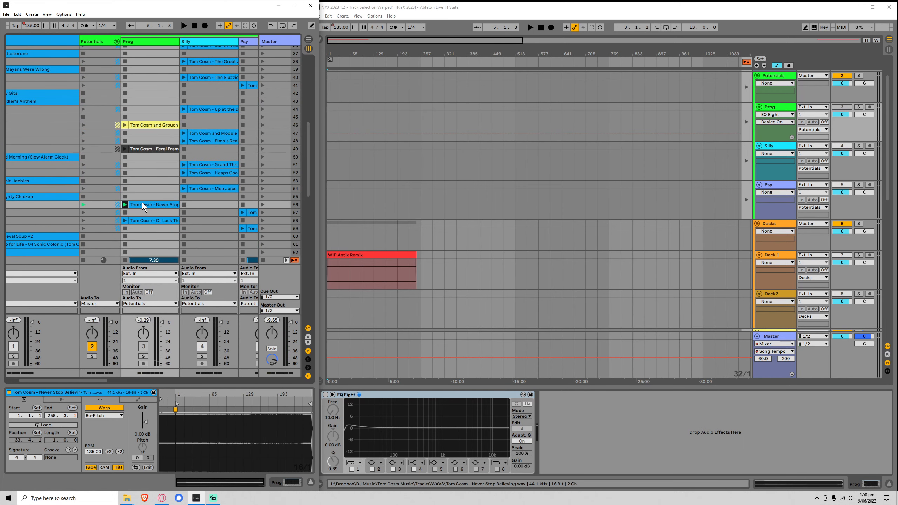
{"action": "key", "text": "Delete"}
{"action": "scroll", "coordinate": [157, 227], "scroll_direction": "down", "scroll_amount": 2}
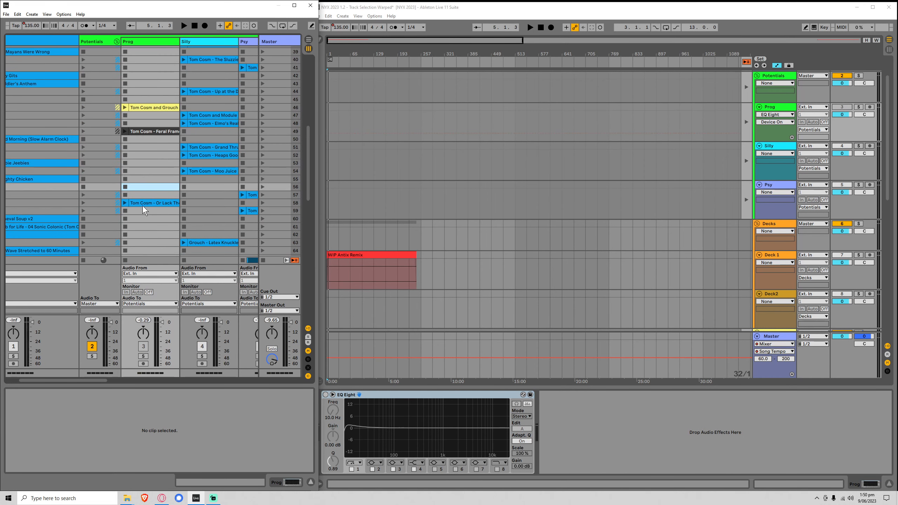
{"action": "left_click", "coordinate": [140, 204]}
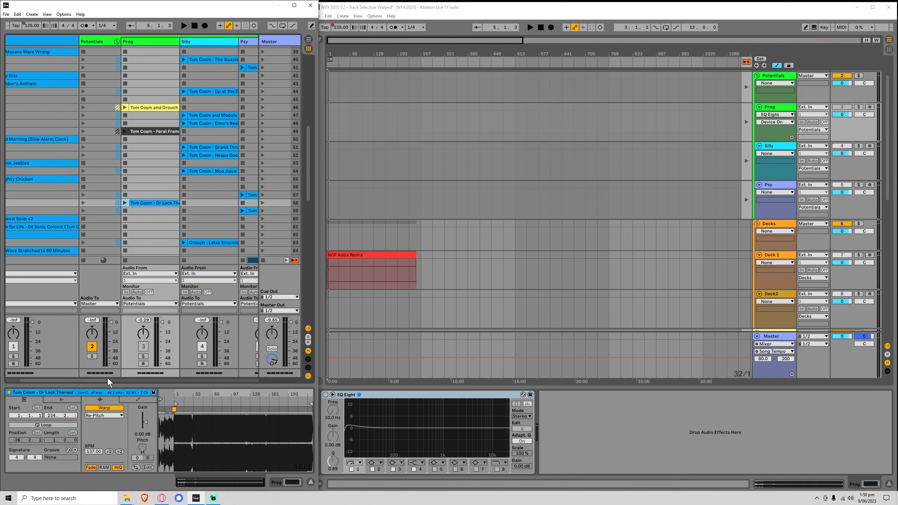
{"action": "left_click_drag", "start_coordinate": [107, 377], "coordinate": [70, 380]}
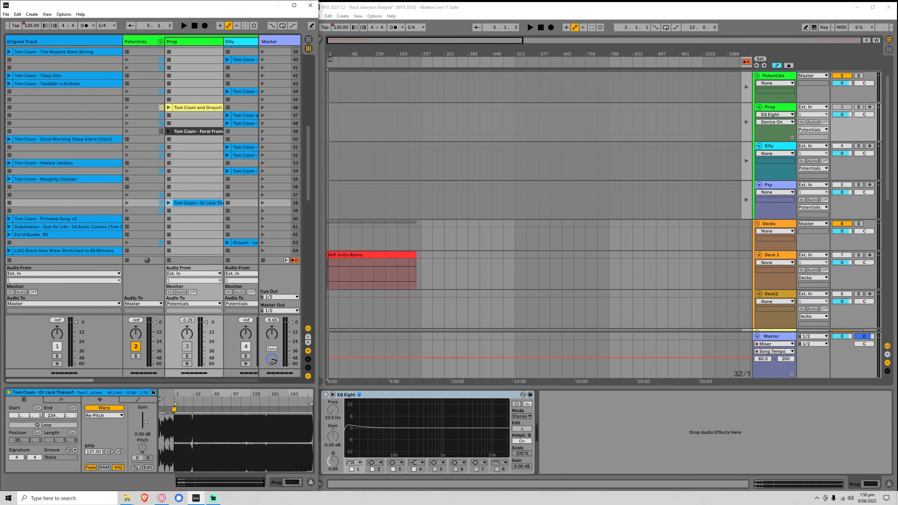
{"action": "left_click", "coordinate": [188, 202]}
{"action": "scroll", "coordinate": [197, 182], "scroll_direction": "down", "scroll_amount": 4}
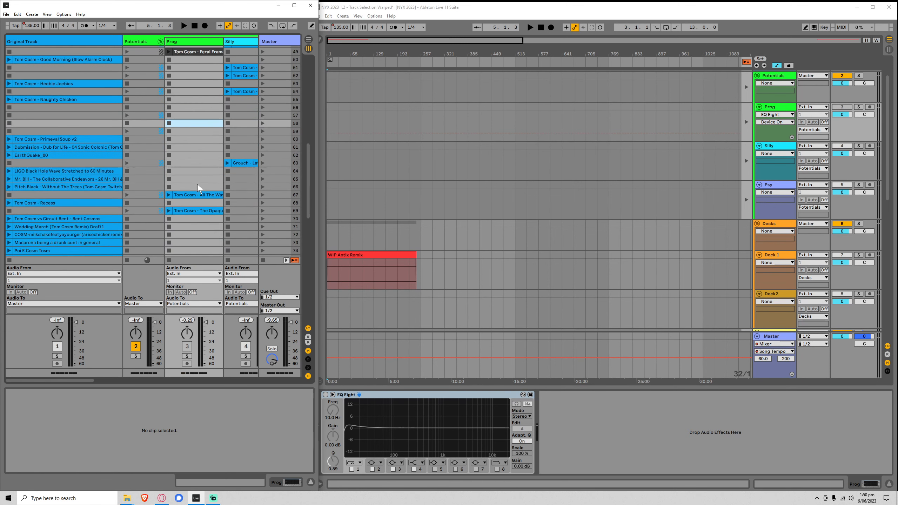
Audition the All The Way Across The Sky clip in scene 67 with the Prog track soloed, and colour the clip pink.
{"action": "left_click", "coordinate": [195, 195]}
{"action": "left_click", "coordinate": [169, 195]}
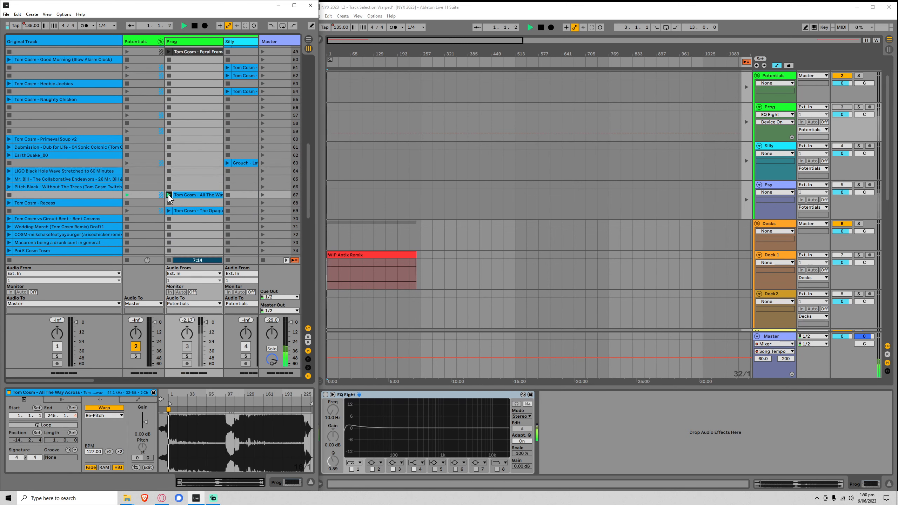
{"action": "left_click", "coordinate": [187, 356]}
{"action": "left_click", "coordinate": [191, 401]}
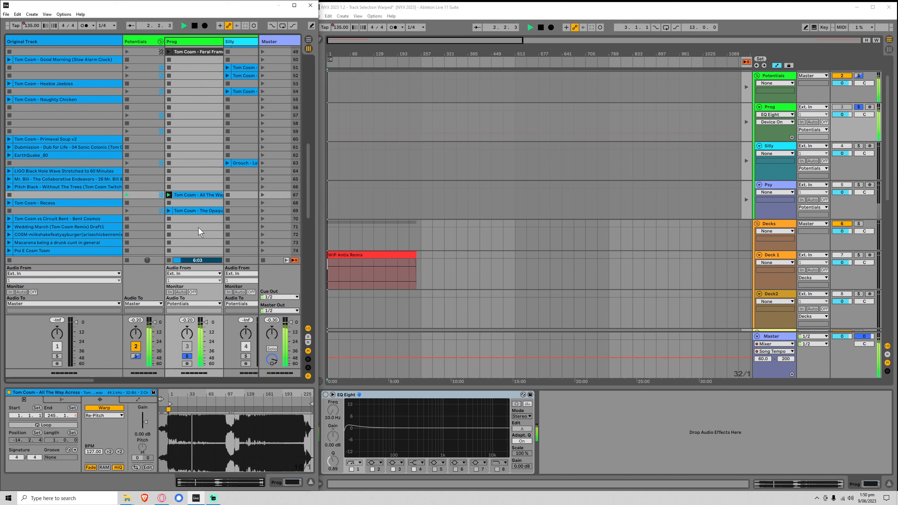
{"action": "right_click", "coordinate": [189, 197]}
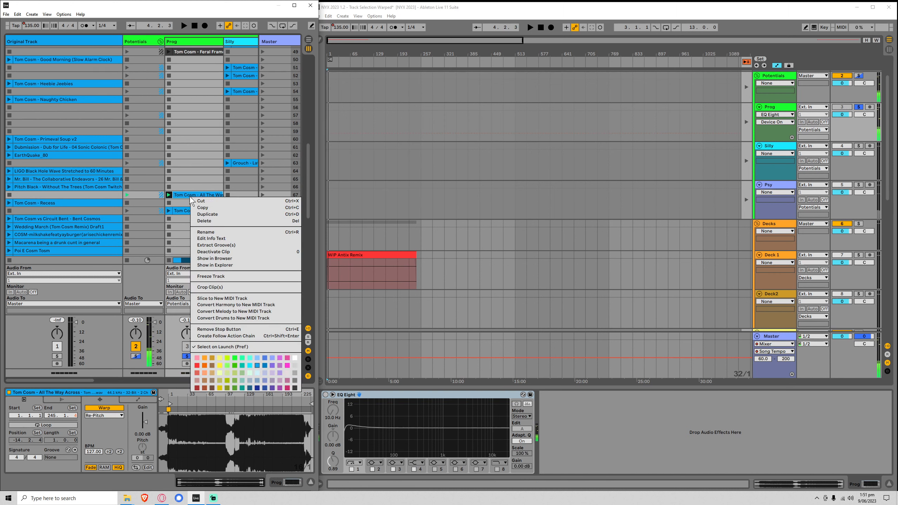
{"action": "left_click", "coordinate": [287, 366]}
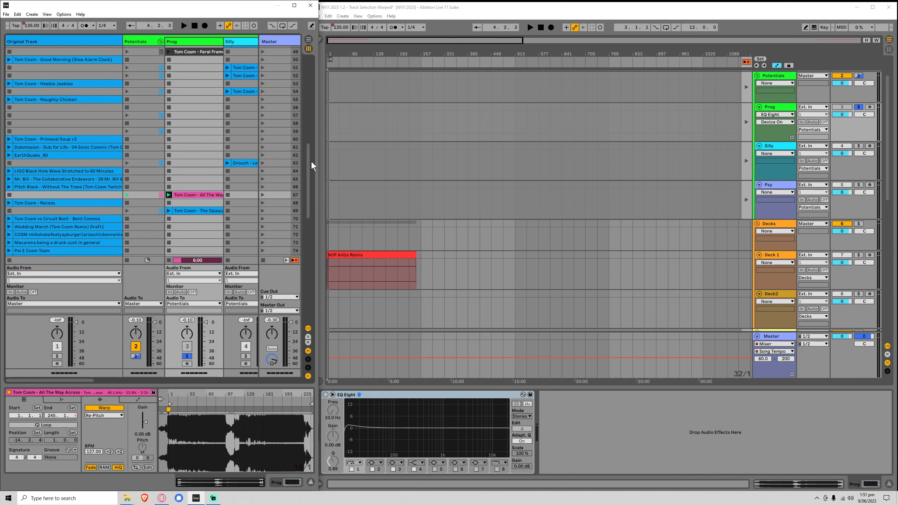
Place the All The Way Across The Sky clip on Deck2 at bar 225, overlapping the end of WIP Antix Remix.
{"action": "left_click_drag", "start_coordinate": [311, 161], "coordinate": [316, 186]}
{"action": "left_click_drag", "start_coordinate": [200, 128], "coordinate": [412, 303]}
{"action": "scroll", "coordinate": [142, 184], "scroll_direction": "right", "scroll_amount": 3}
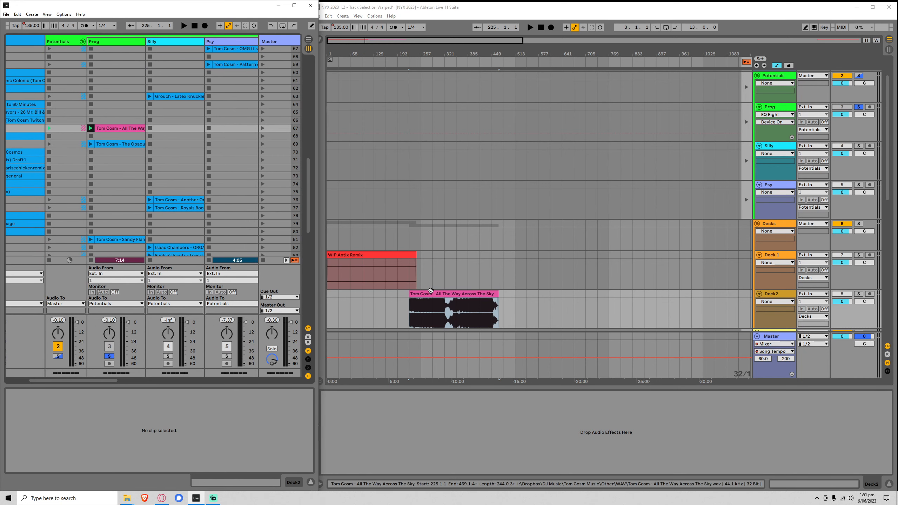
{"action": "left_click", "coordinate": [433, 307]}
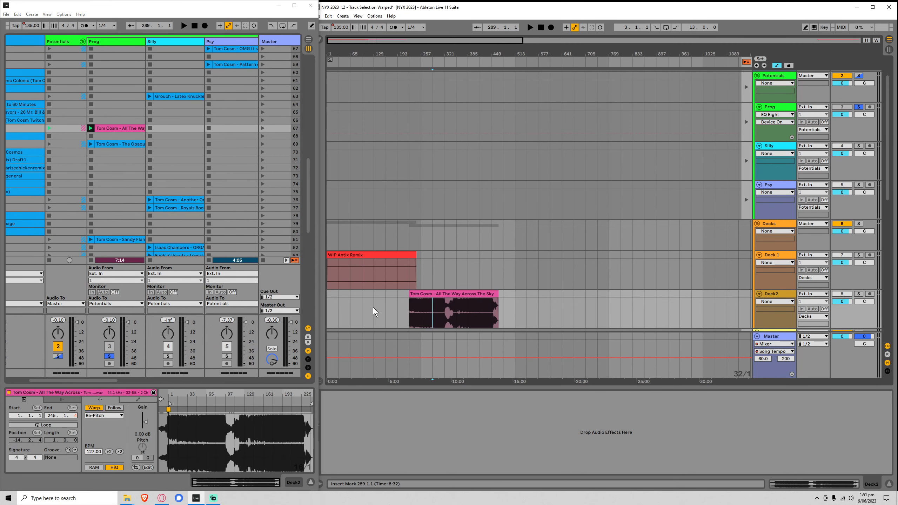
{"action": "mouse_move", "coordinate": [107, 378]}
{"action": "left_mouse_down"}
{"action": "mouse_move", "coordinate": [256, 374]}
{"action": "mouse_move", "coordinate": [91, 373]}
{"action": "left_mouse_up"}
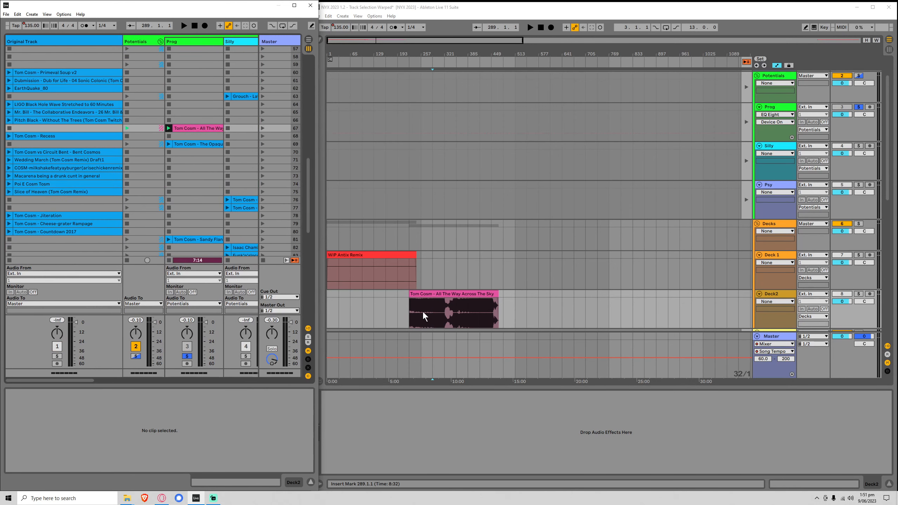
Audition the All The Way Across The Sky clip in scene 67 again, from its start and from a point before its breakdown.
{"action": "left_click", "coordinate": [171, 128]}
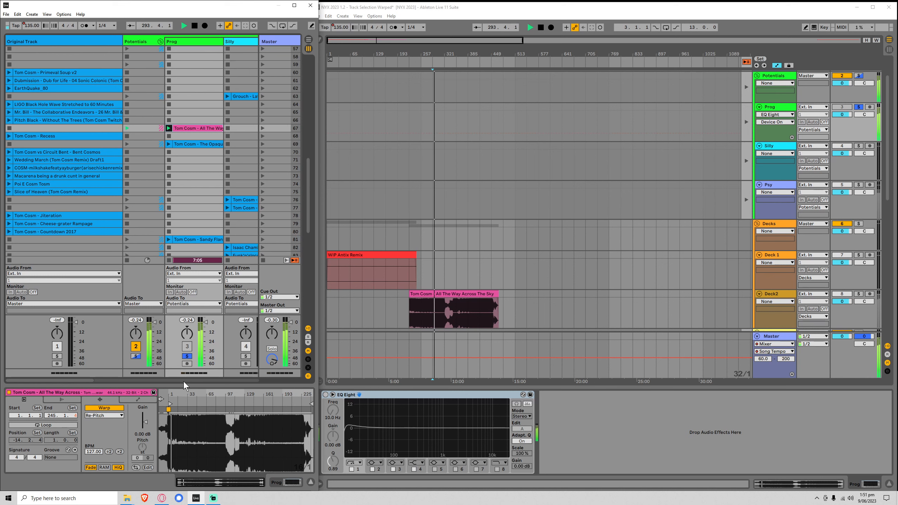
{"action": "left_click", "coordinate": [198, 403]}
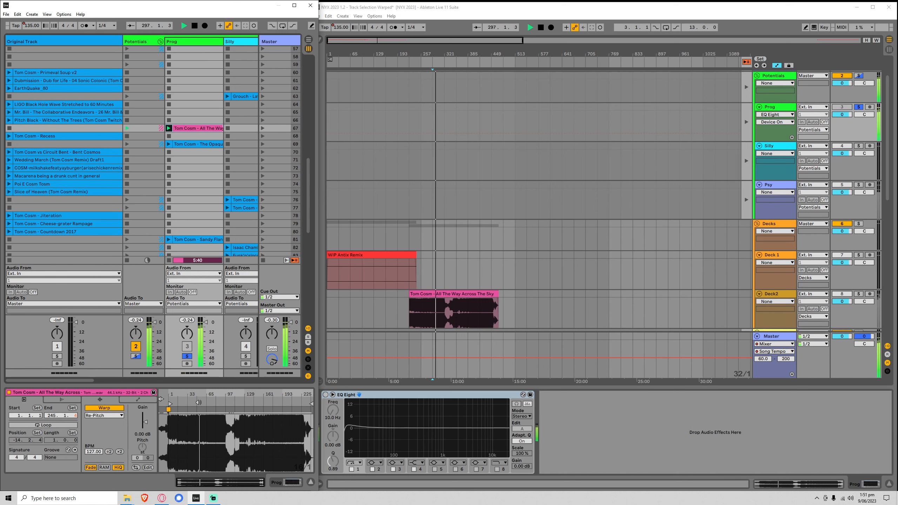
{"action": "key", "text": "space"}
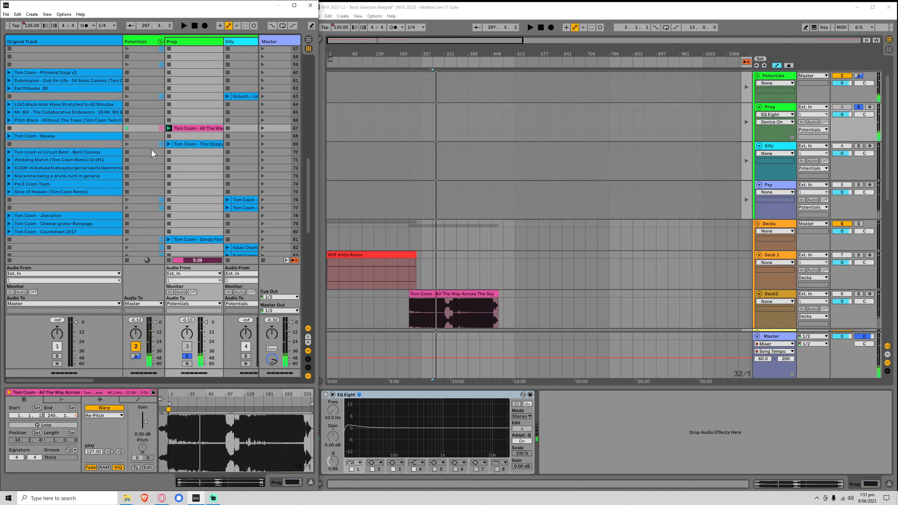
Colour The Opaque [2004] clip in scene 69 the same pink as the All The Way Across The Sky clip.
{"action": "scroll", "coordinate": [167, 156], "scroll_direction": "down", "scroll_amount": 1}
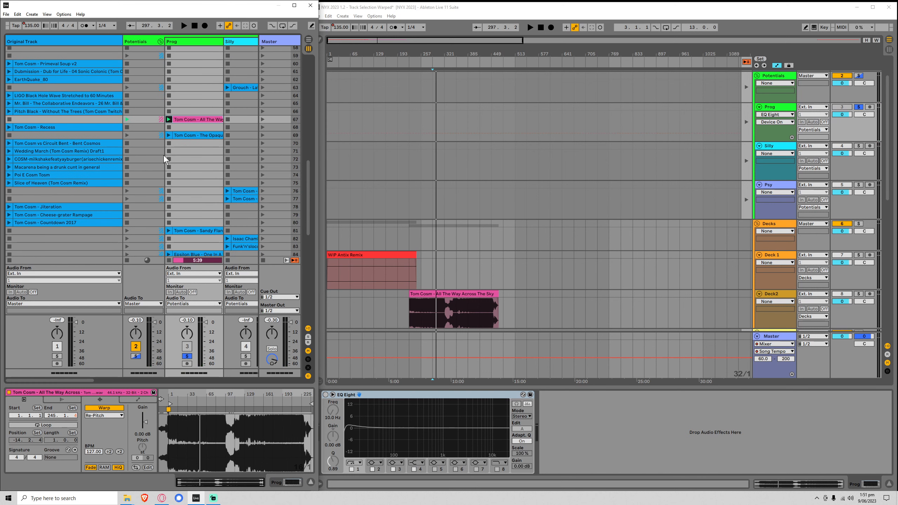
{"action": "left_click", "coordinate": [191, 135]}
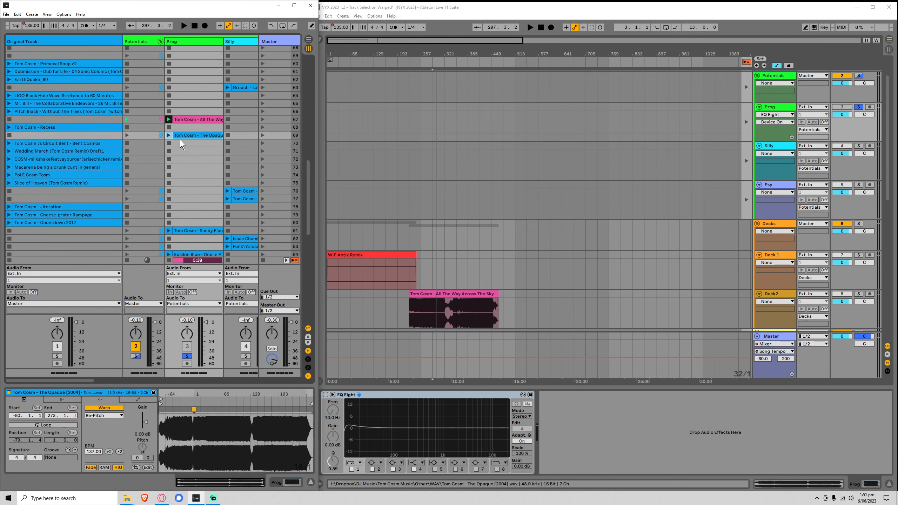
{"action": "right_click", "coordinate": [190, 136]}
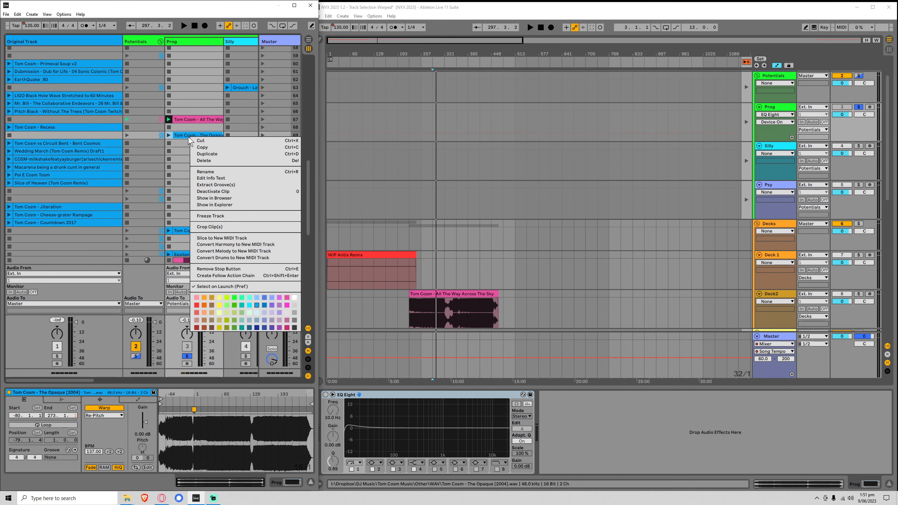
{"action": "left_click", "coordinate": [287, 306]}
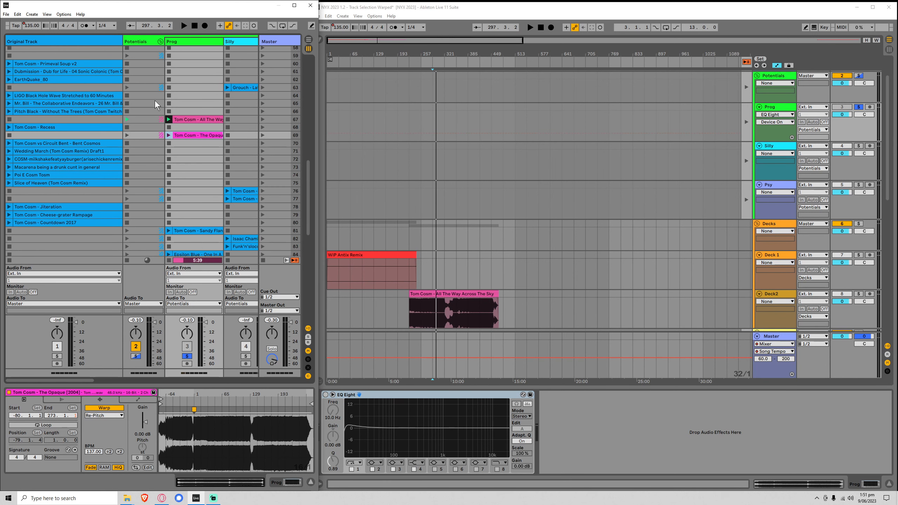
{"action": "right_click", "coordinate": [191, 135]}
{"action": "left_click", "coordinate": [290, 294]}
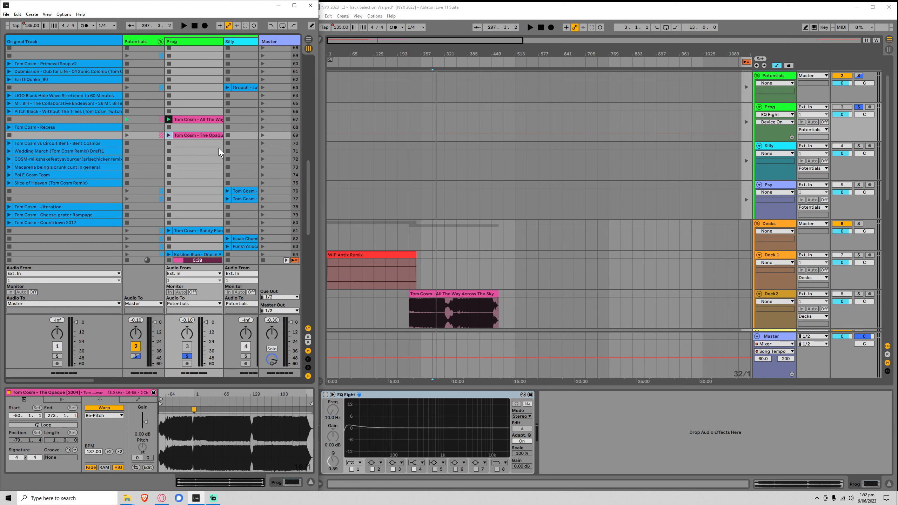
Audition the Sandy Flange clip in scene 81 of the Prog track and colour it magenta.
{"action": "scroll", "coordinate": [198, 158], "scroll_direction": "down", "scroll_amount": 3}
{"action": "left_click", "coordinate": [193, 179]}
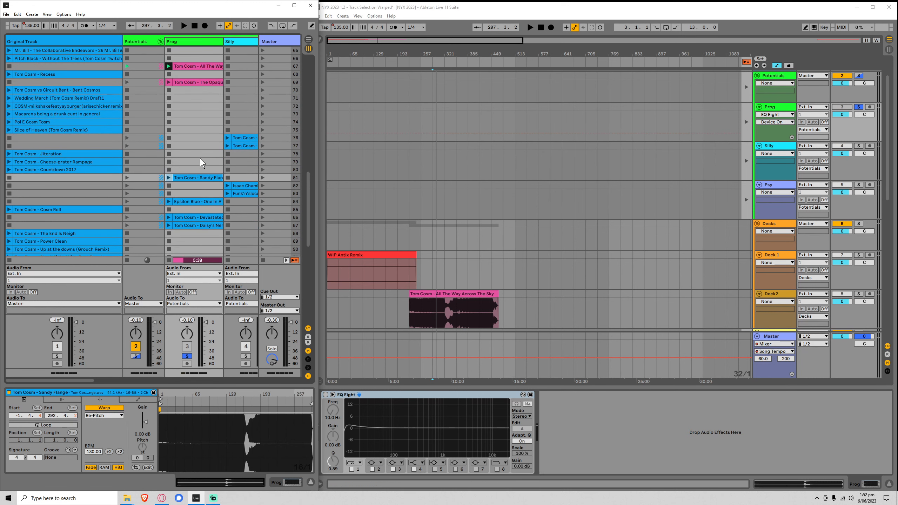
{"action": "key", "text": "Delete"}
{"action": "key", "text": "ctrl+z"}
{"action": "left_click", "coordinate": [168, 177]}
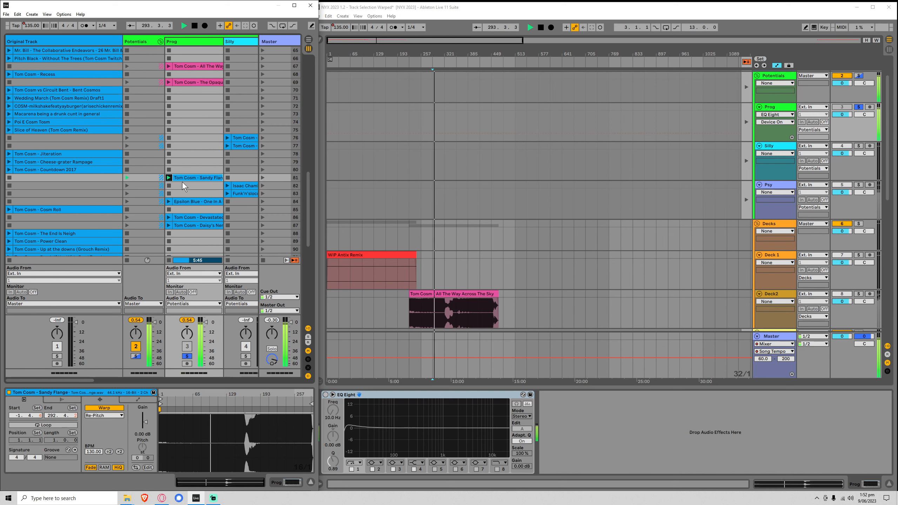
{"action": "key", "text": "space"}
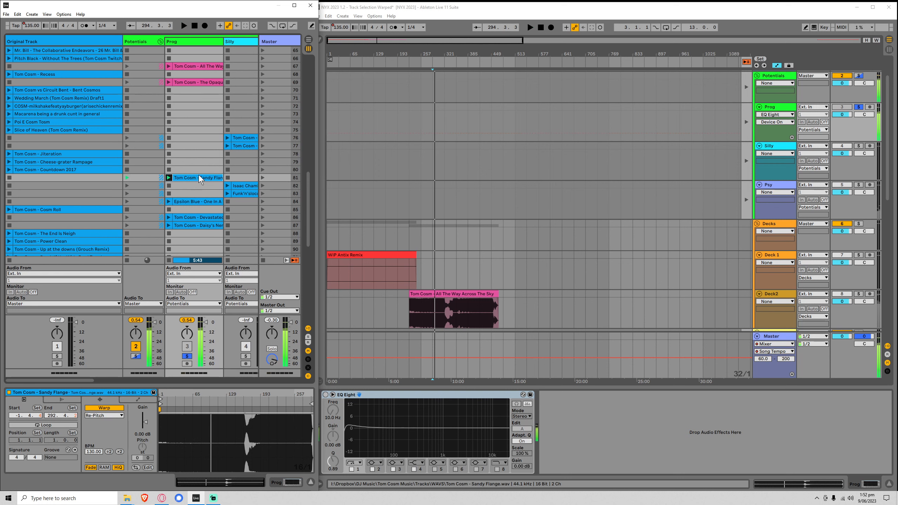
{"action": "right_click", "coordinate": [201, 177]}
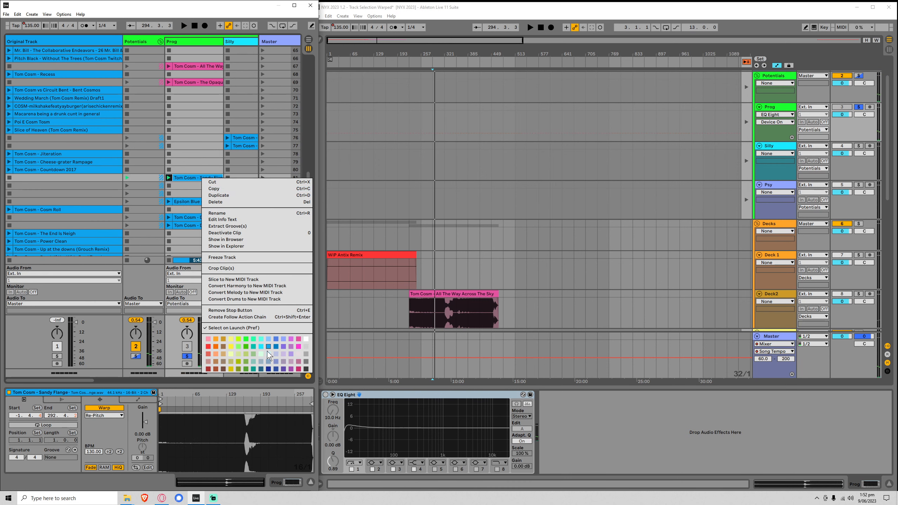
{"action": "left_click", "coordinate": [298, 345]}
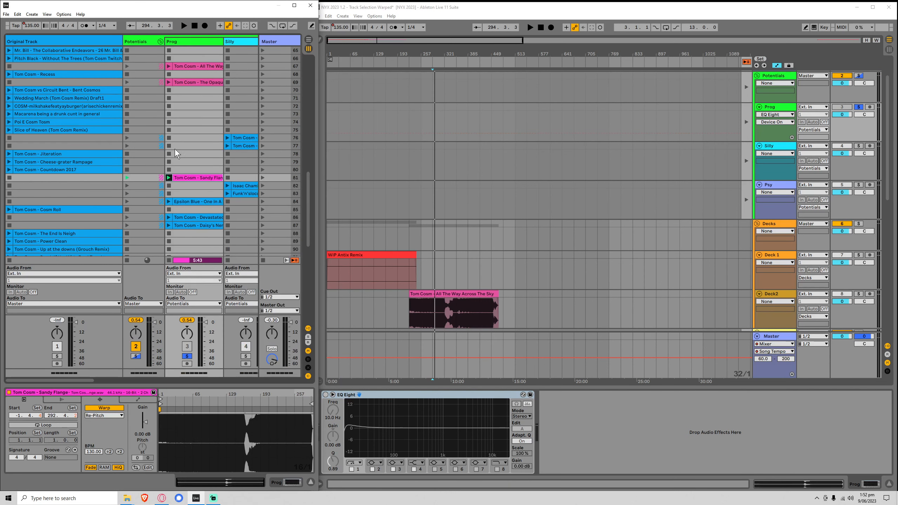
Audition the Epsilon Blue - One In A Million clip in scene 84 and place it on Deck2 at bar 513.
{"action": "scroll", "coordinate": [175, 149], "scroll_direction": "down", "scroll_amount": 4}
{"action": "left_click", "coordinate": [196, 166]}
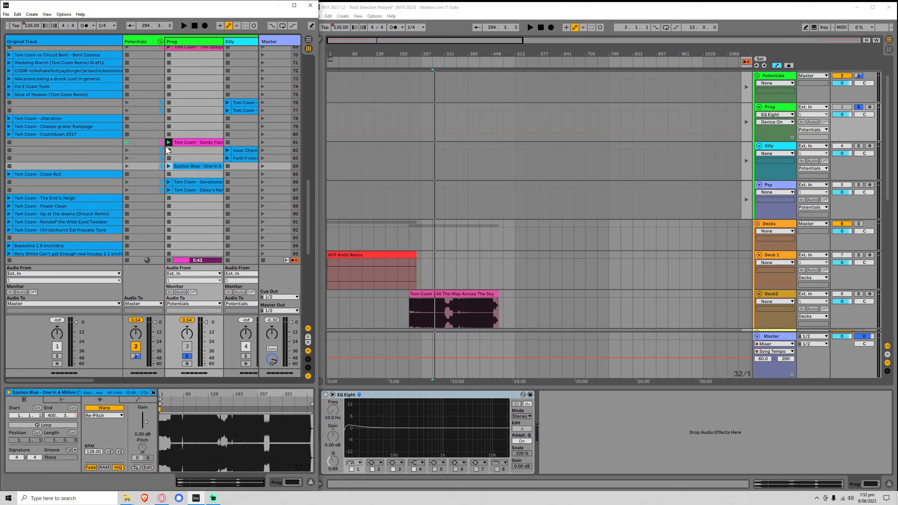
{"action": "left_click", "coordinate": [169, 166]}
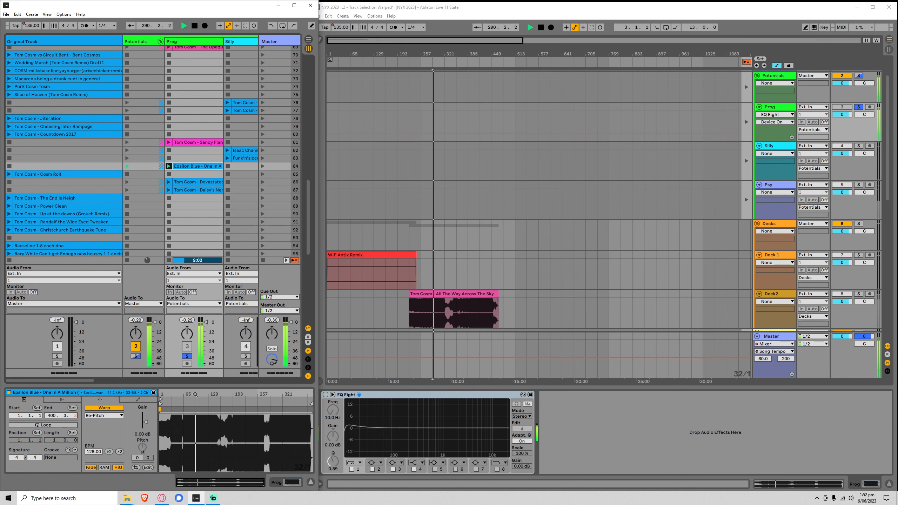
{"action": "key", "text": "space"}
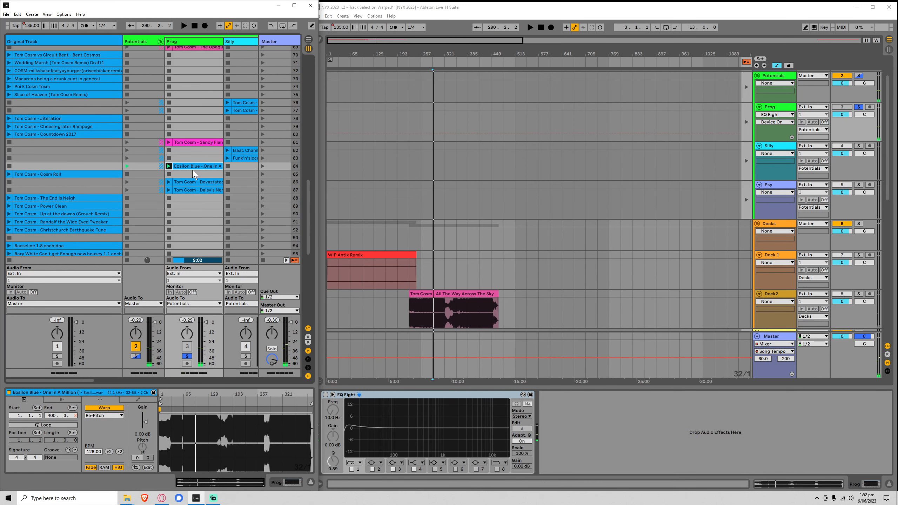
{"action": "left_click_drag", "start_coordinate": [191, 166], "coordinate": [518, 313]}
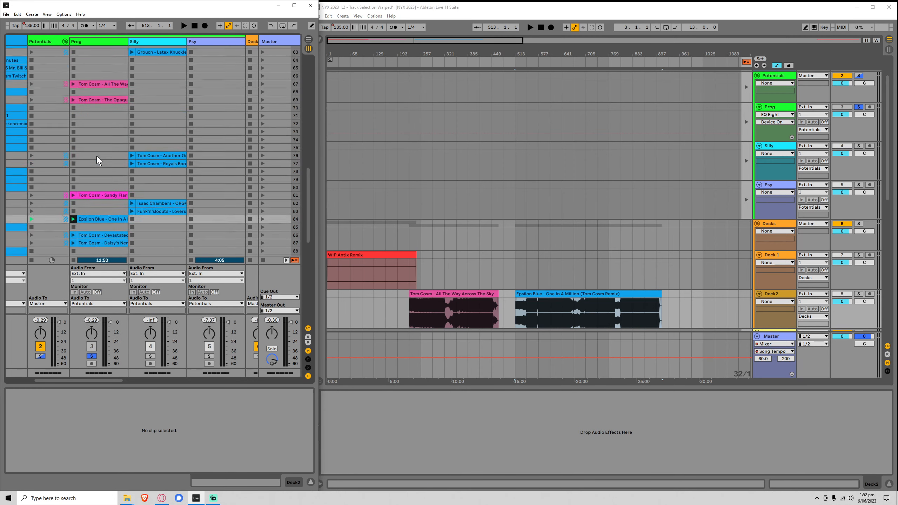
Place the Feral Frameshift clip on Deck 1 at bar 577 and set its start to the breakdown at 193.1.1.
{"action": "scroll", "coordinate": [114, 157], "scroll_direction": "up", "scroll_amount": 8}
{"action": "left_click_drag", "start_coordinate": [112, 144], "coordinate": [539, 282]}
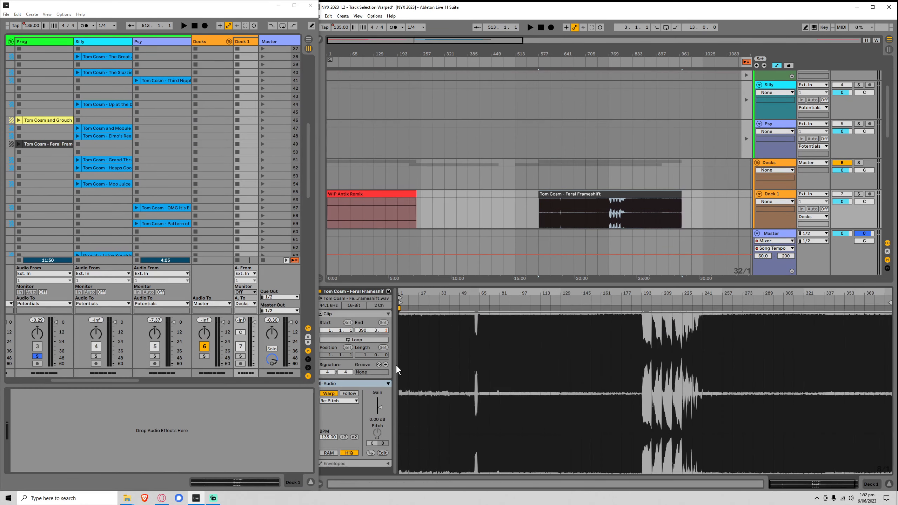
{"action": "left_click_drag", "start_coordinate": [400, 301], "coordinate": [643, 302]}
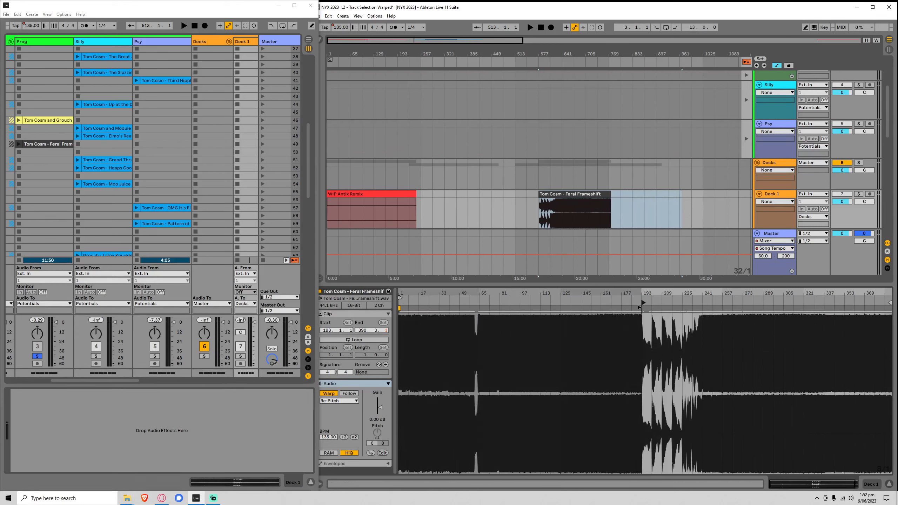
Solo the Decks group and audition the Feral Frameshift and Epsilon Blue overlap from bar 577 and from bar 609.
{"action": "scroll", "coordinate": [559, 217], "scroll_direction": "down", "scroll_amount": 2}
{"action": "scroll", "coordinate": [558, 216], "scroll_direction": "down", "scroll_amount": 1}
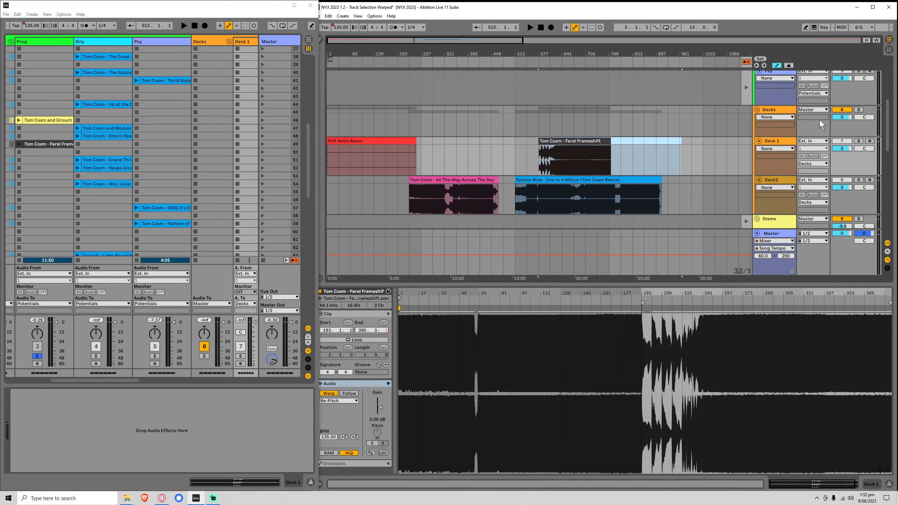
{"action": "left_click", "coordinate": [860, 110]}
{"action": "left_click", "coordinate": [539, 161]}
{"action": "key", "text": "space"}
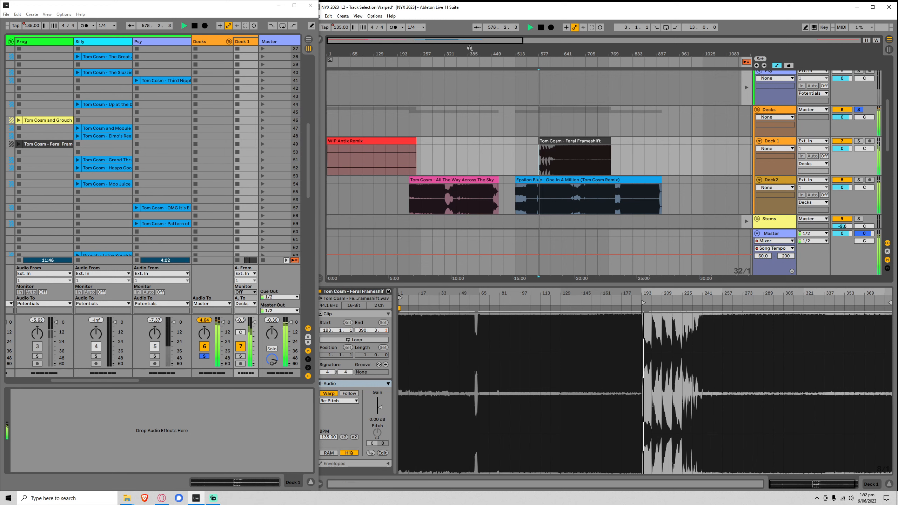
{"action": "left_click_drag", "start_coordinate": [452, 39], "coordinate": [441, 100]}
{"action": "left_click", "coordinate": [444, 168]}
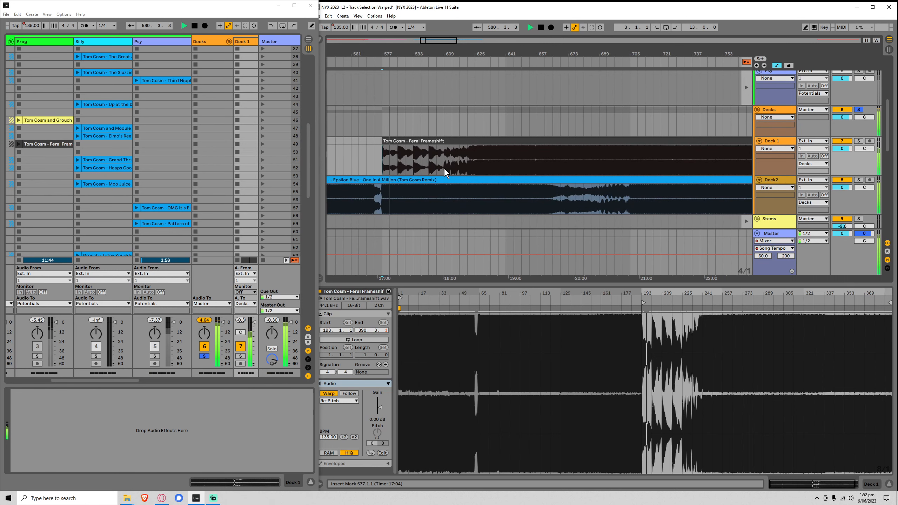
{"action": "key", "text": "space"}
{"action": "key", "text": "space"}
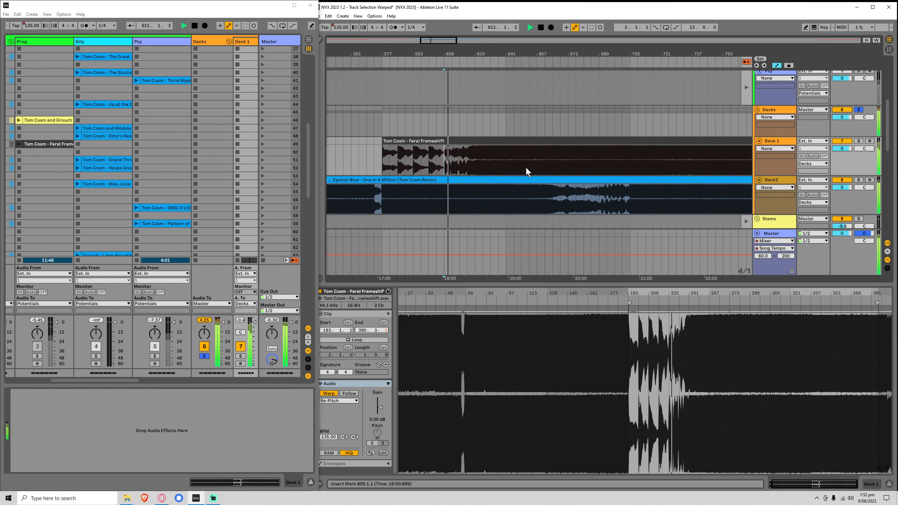
Try the Feral Frameshift clip's start marker slightly after bar 193, return it to bar 193 and stop playback.
{"action": "left_click", "coordinate": [409, 138]}
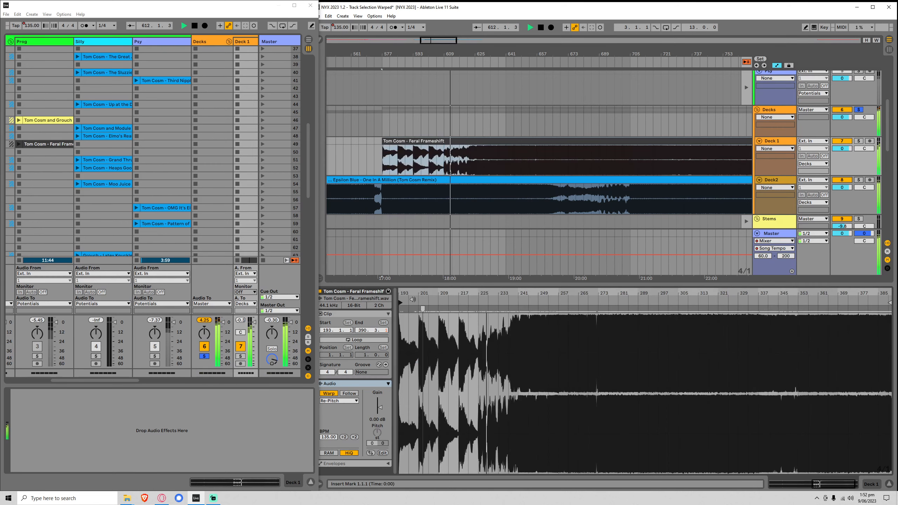
{"action": "left_click_drag", "start_coordinate": [404, 294], "coordinate": [420, 389]}
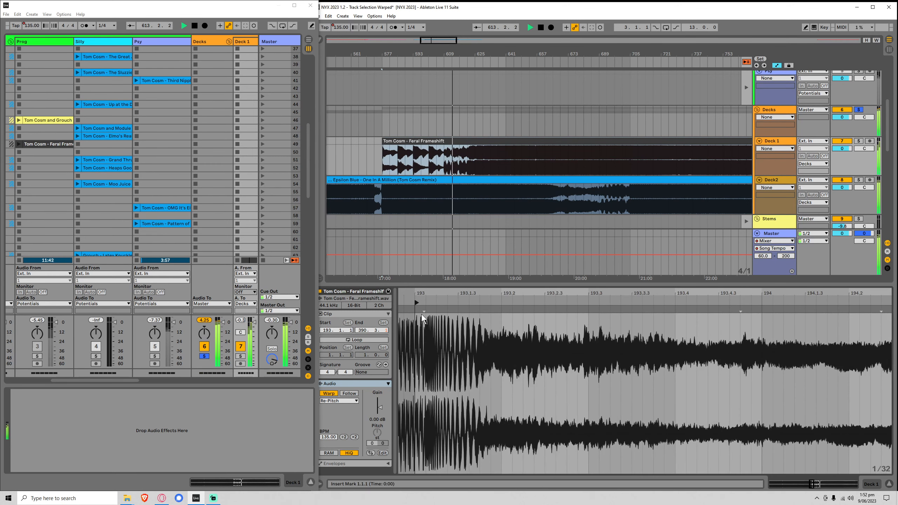
{"action": "left_click_drag", "start_coordinate": [415, 302], "coordinate": [428, 302]}
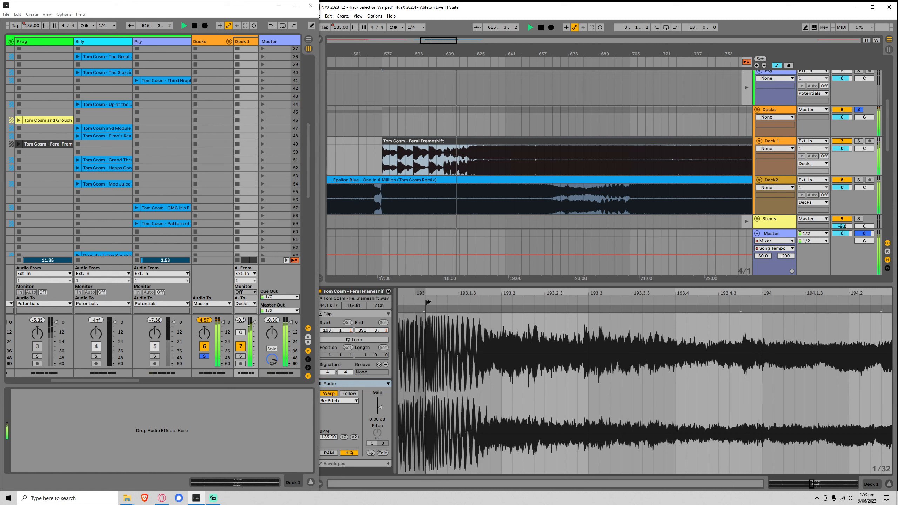
{"action": "left_click_drag", "start_coordinate": [429, 302], "coordinate": [418, 302]}
{"action": "key", "text": "space"}
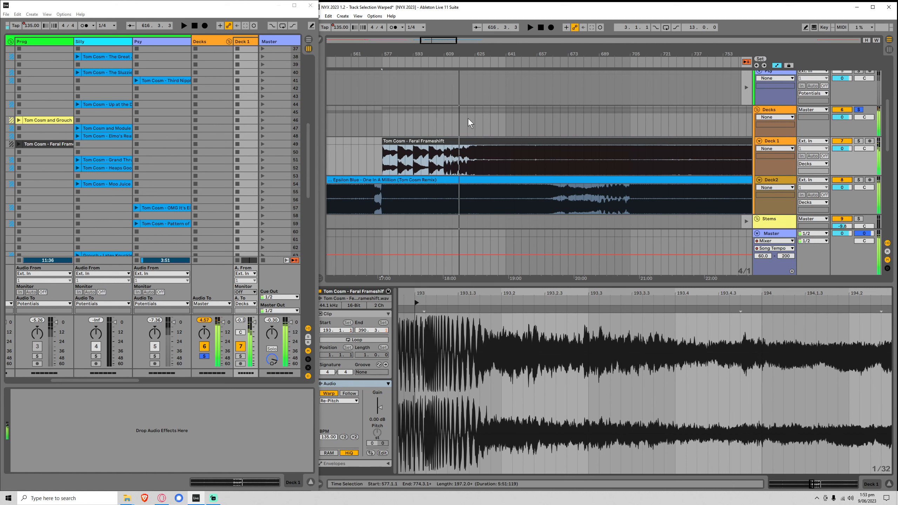
{"action": "double_click", "coordinate": [437, 40]}
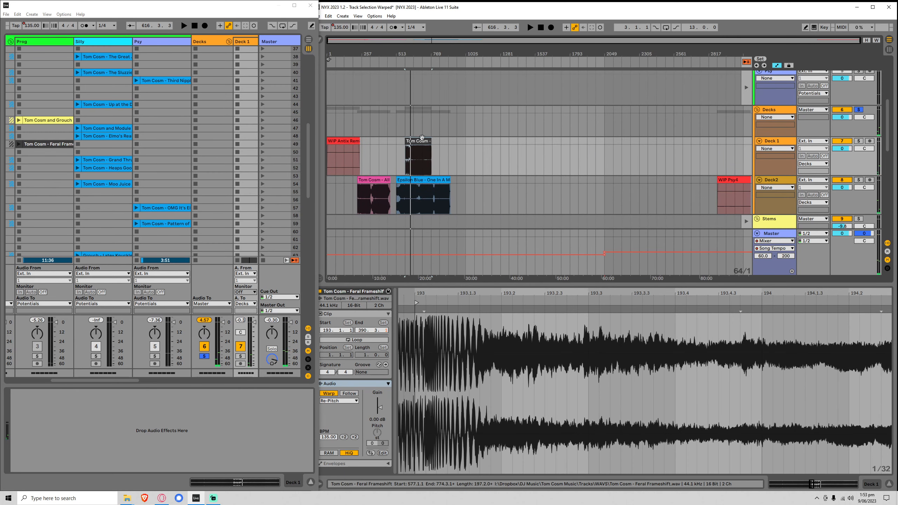
Delete the Feral Frameshift clip from Deck 1 and the Epsilon Blue - One In A Million clip from Deck2.
{"action": "key", "text": "Delete"}
{"action": "left_click", "coordinate": [422, 181]}
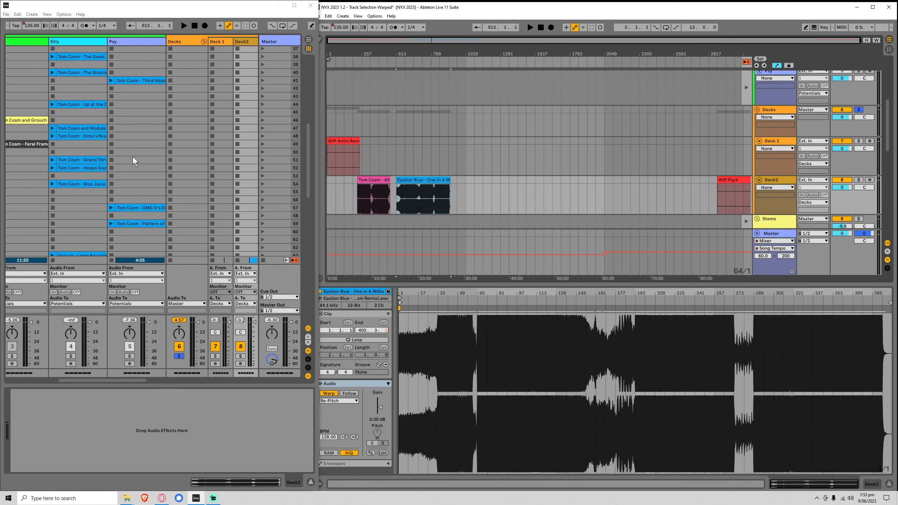
{"action": "key", "text": "Delete"}
Colour the Epsilon Blue - One In A Million clip in Prog scene 84 pink.
{"action": "scroll", "coordinate": [38, 198], "scroll_direction": "left", "scroll_amount": 3}
{"action": "scroll", "coordinate": [81, 169], "scroll_direction": "down", "scroll_amount": 3}
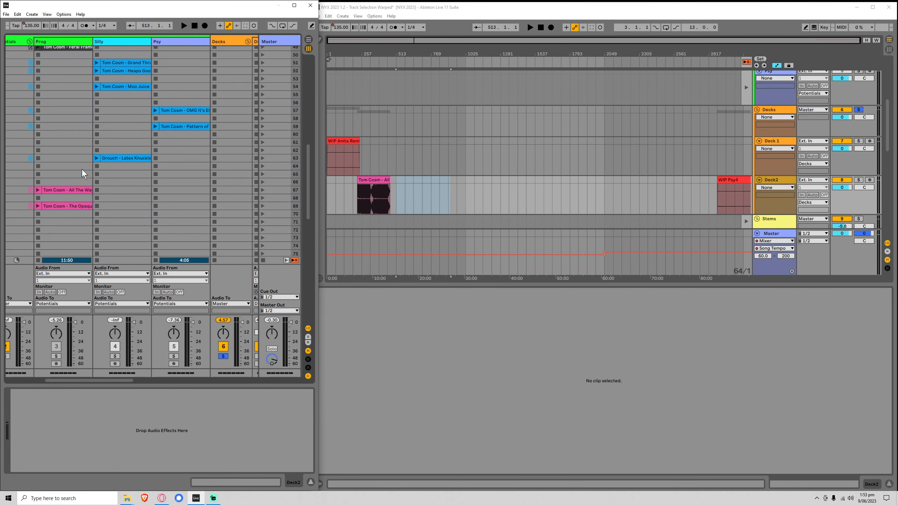
{"action": "scroll", "coordinate": [80, 173], "scroll_direction": "up", "scroll_amount": 3}
{"action": "scroll", "coordinate": [80, 171], "scroll_direction": "down", "scroll_amount": 12}
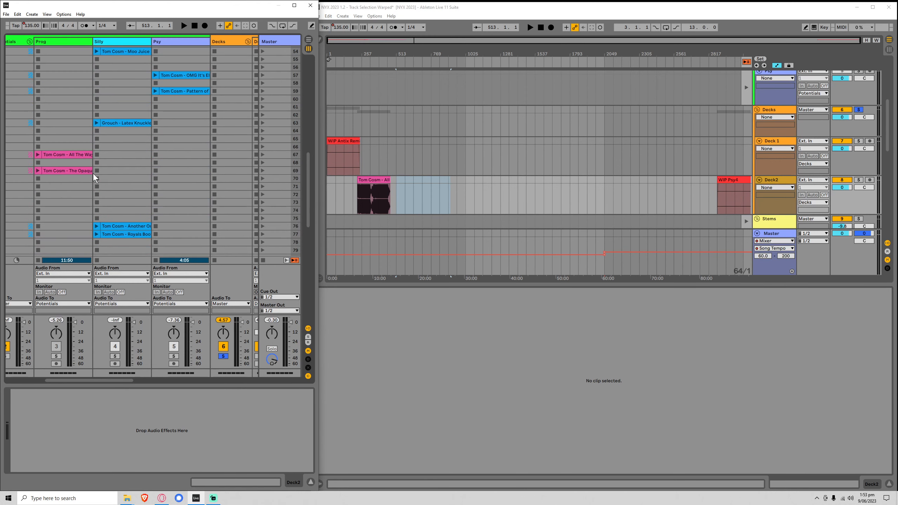
{"action": "right_click", "coordinate": [62, 151]}
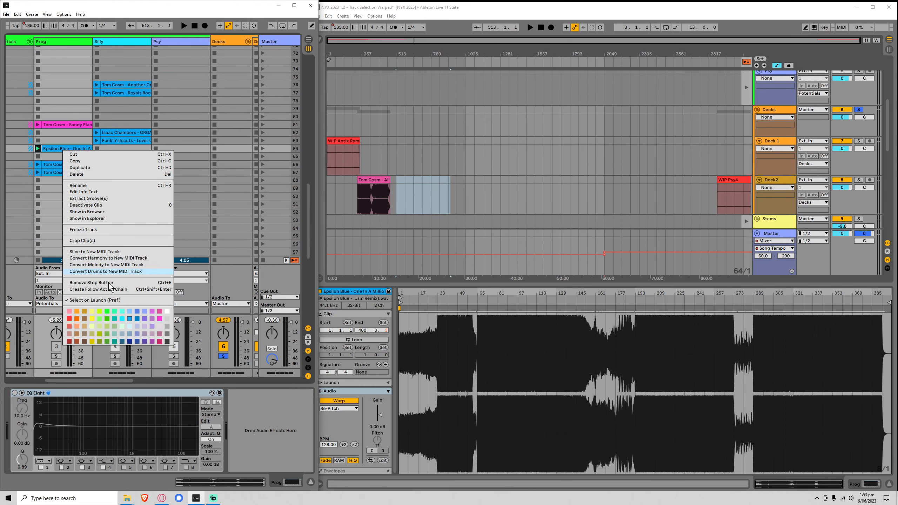
{"action": "left_click", "coordinate": [160, 311]}
Colour the Devastated Septum clip in scene 86 yellow and move the Daisy's Nerve Centre clip from Prog to Silly in scene 87.
{"action": "left_click", "coordinate": [77, 164]}
{"action": "scroll", "coordinate": [69, 196], "scroll_direction": "left", "scroll_amount": 1}
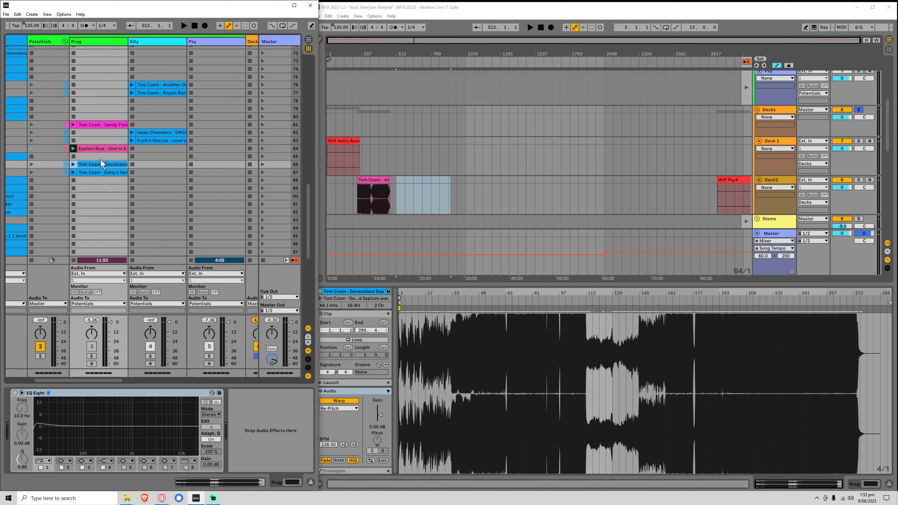
{"action": "right_click", "coordinate": [97, 164]}
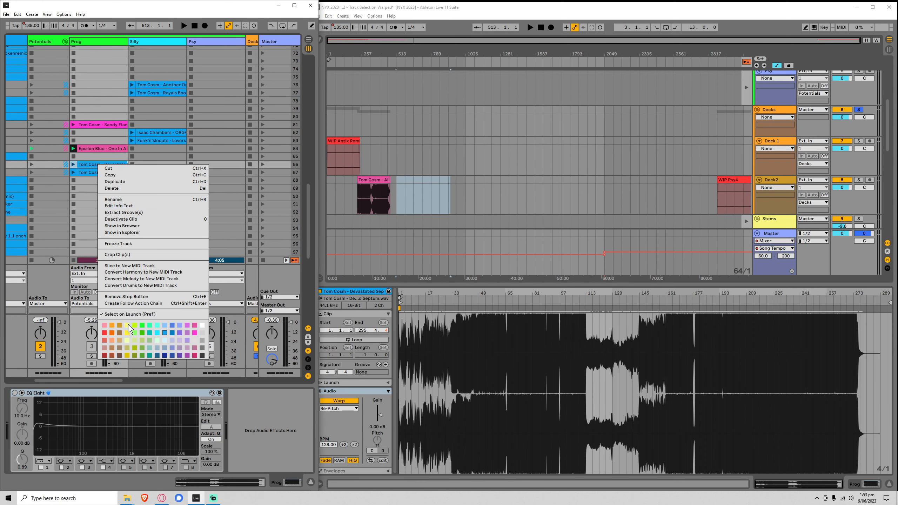
{"action": "left_click", "coordinate": [128, 324]}
{"action": "left_click", "coordinate": [107, 172]}
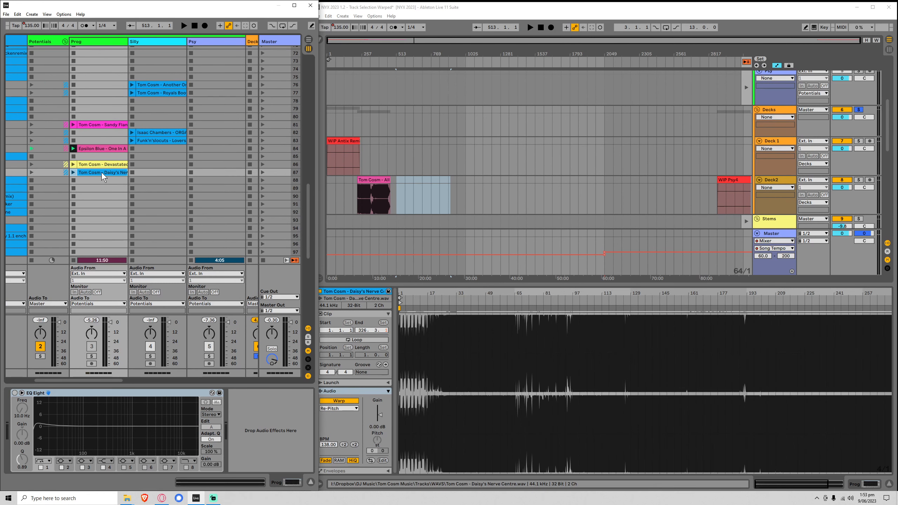
{"action": "left_click_drag", "start_coordinate": [101, 173], "coordinate": [163, 173]}
Colour the Prog clips Hyperion Quick Master in scene 117 and Girth in scene 122 pink.
{"action": "scroll", "coordinate": [84, 179], "scroll_direction": "down", "scroll_amount": 3}
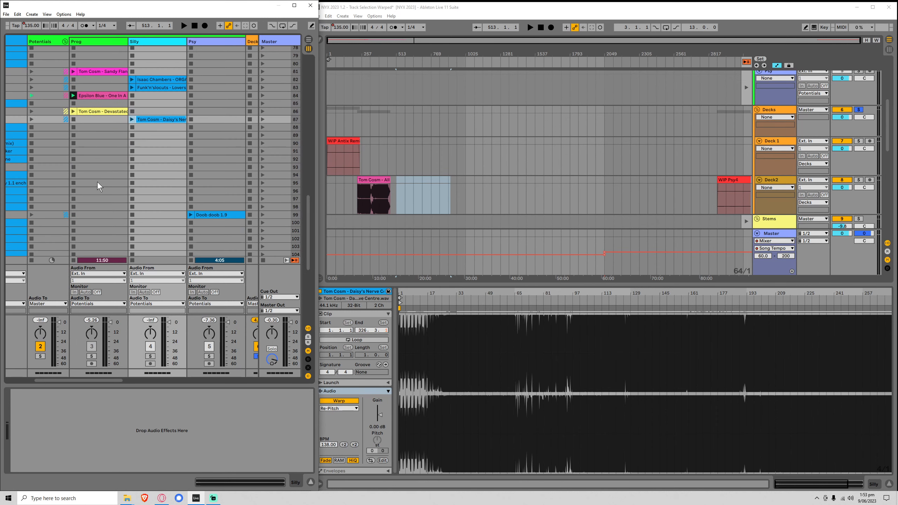
{"action": "scroll", "coordinate": [99, 185], "scroll_direction": "down", "scroll_amount": 12}
{"action": "right_click", "coordinate": [106, 133]}
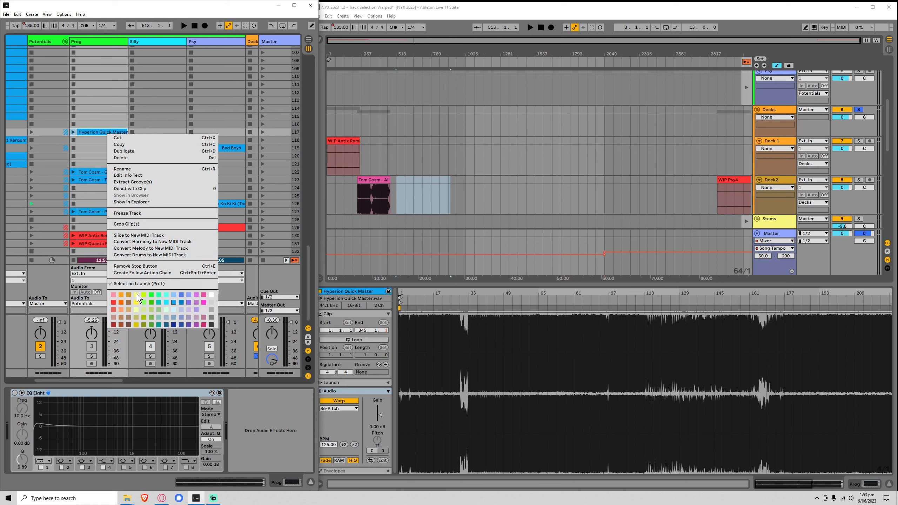
{"action": "left_click", "coordinate": [205, 295]}
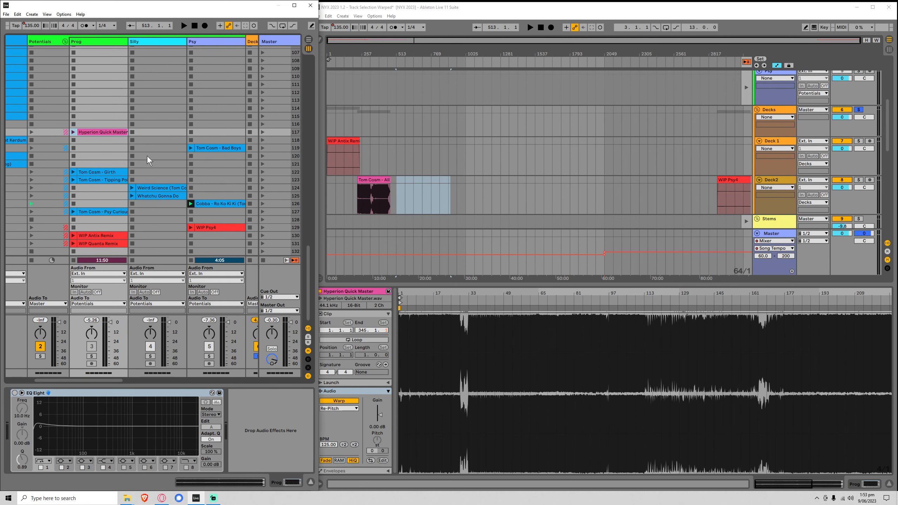
{"action": "left_click", "coordinate": [102, 172]}
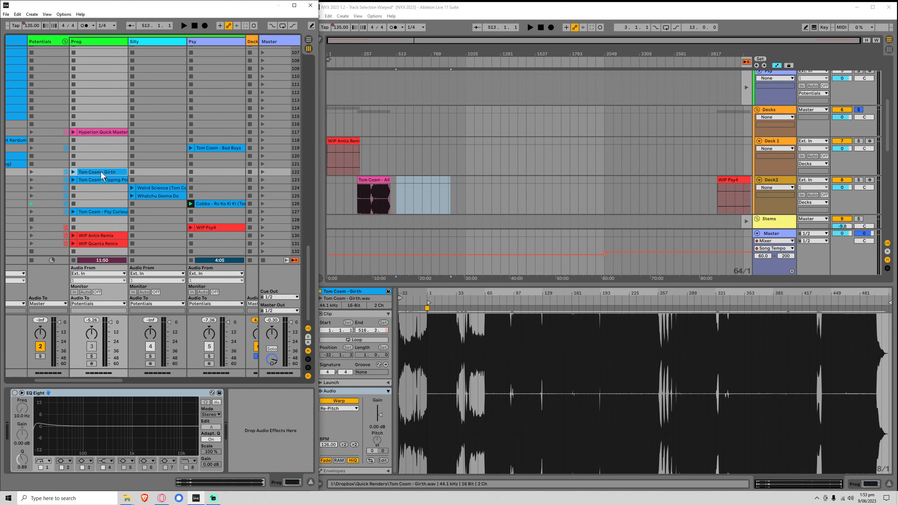
{"action": "right_click", "coordinate": [101, 171]}
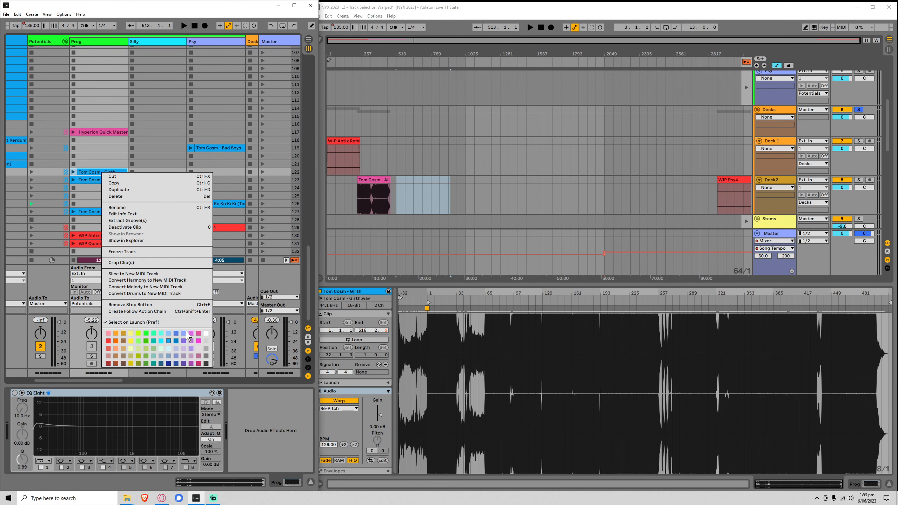
{"action": "left_click", "coordinate": [200, 334]}
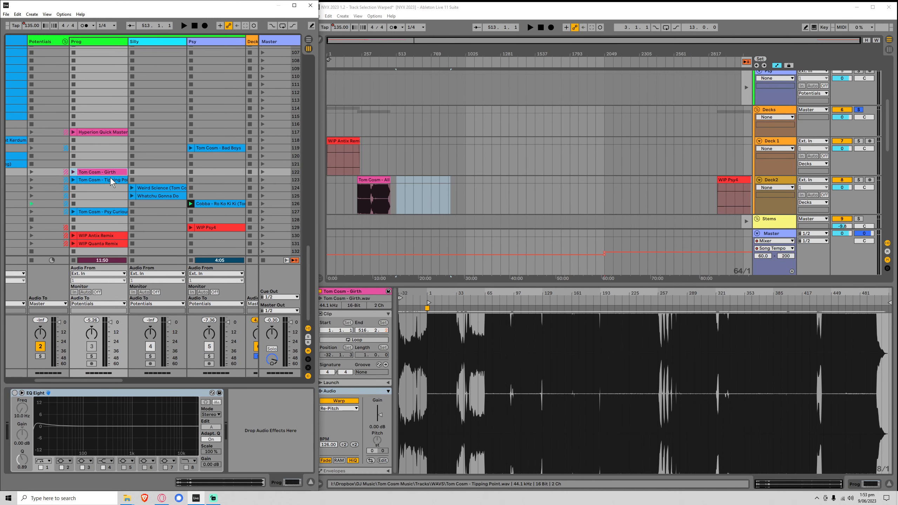
Audition the Girth clip with the Prog track soloed and set its 1.1.1 position at bar 65, where the louder section begins.
{"action": "left_click", "coordinate": [73, 173]}
{"action": "double_click", "coordinate": [85, 172]}
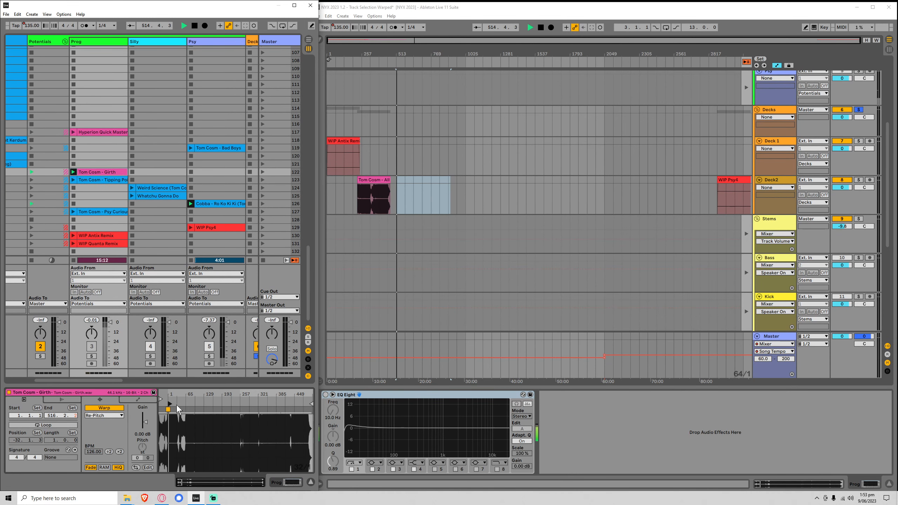
{"action": "left_click", "coordinate": [91, 356]}
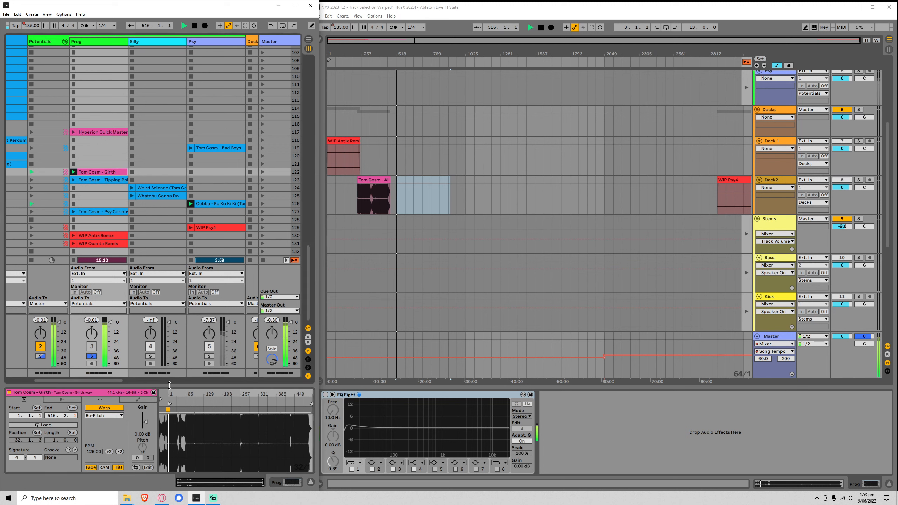
{"action": "left_click_drag", "start_coordinate": [169, 394], "coordinate": [169, 433]}
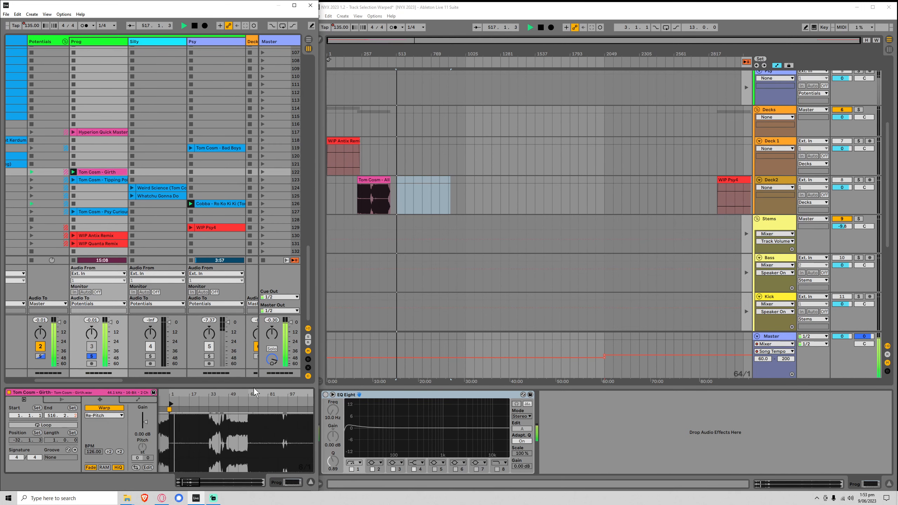
{"action": "left_click_drag", "start_coordinate": [247, 395], "coordinate": [220, 395]}
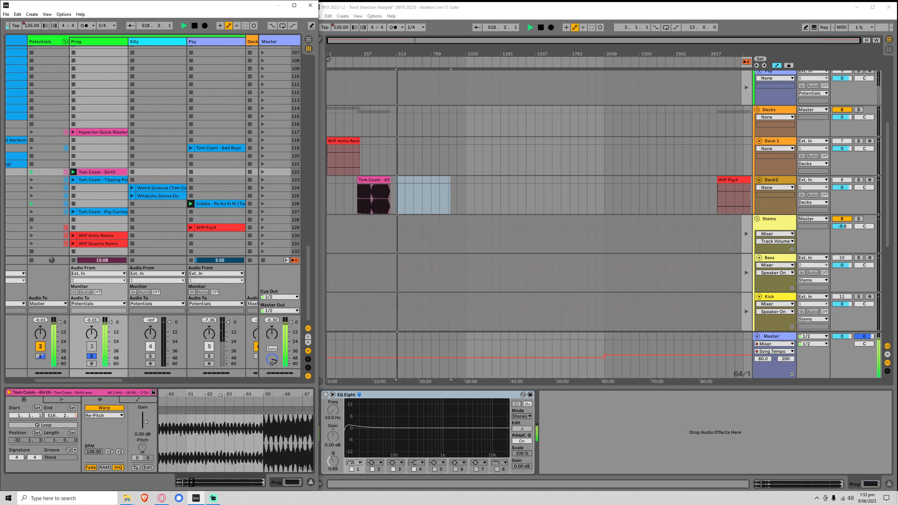
{"action": "right_click", "coordinate": [261, 440]}
{"action": "left_click", "coordinate": [296, 316]}
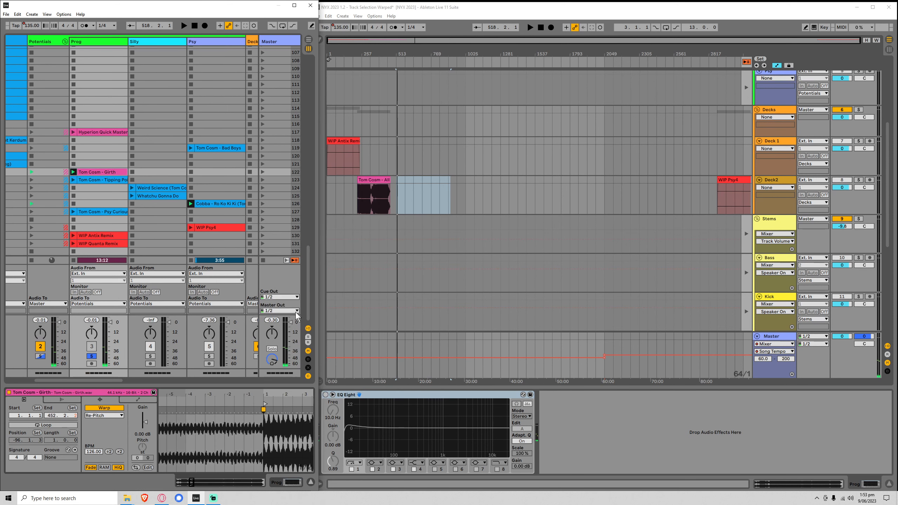
Audition the Girth clip from its 1.1.1 position and from a point further into the track.
{"action": "left_click_drag", "start_coordinate": [277, 393], "coordinate": [277, 313]}
{"action": "key", "text": "space"}
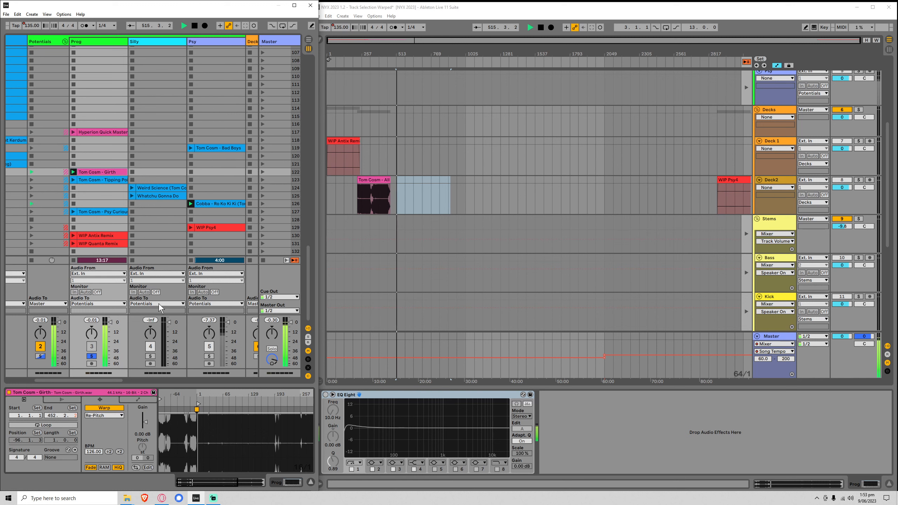
{"action": "key", "text": "space"}
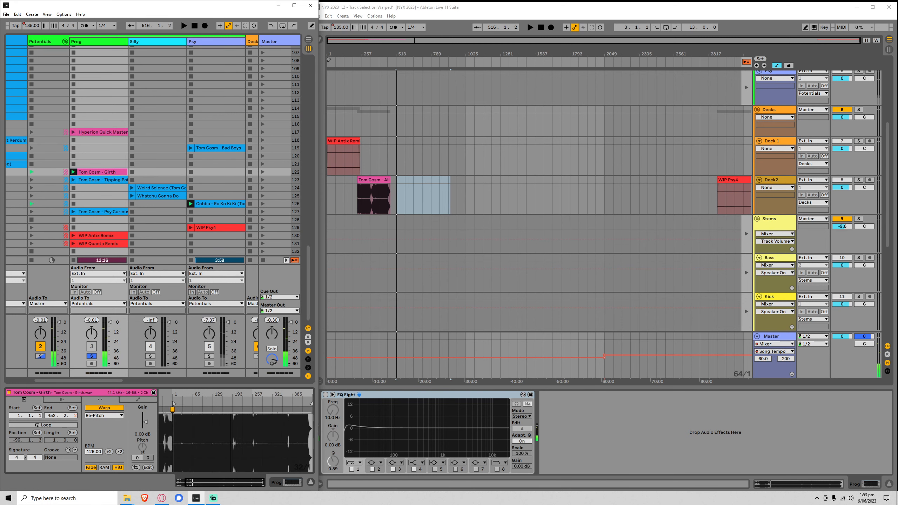
{"action": "left_click_drag", "start_coordinate": [245, 396], "coordinate": [245, 386]}
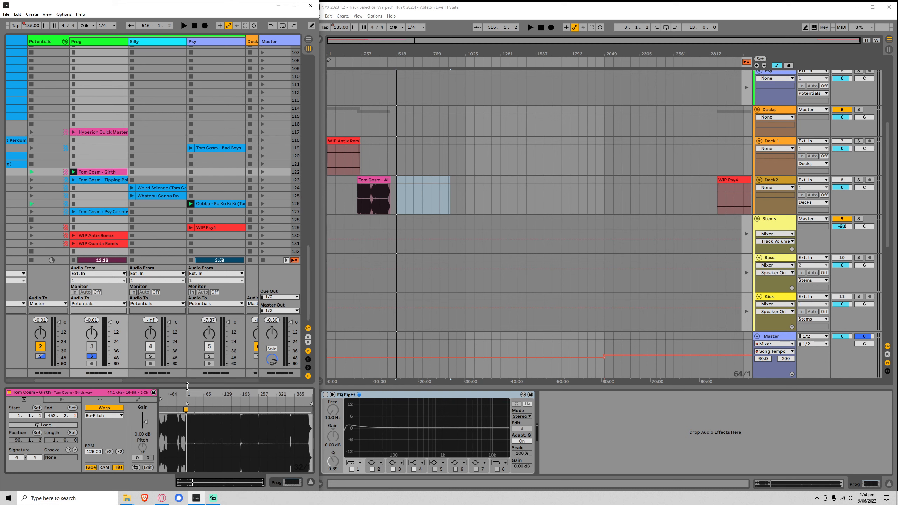
{"action": "mouse_move", "coordinate": [186, 403]}
{"action": "left_mouse_down"}
{"action": "mouse_move", "coordinate": [271, 404]}
{"action": "mouse_move", "coordinate": [187, 404]}
{"action": "left_mouse_up"}
{"action": "left_click", "coordinate": [250, 402]}
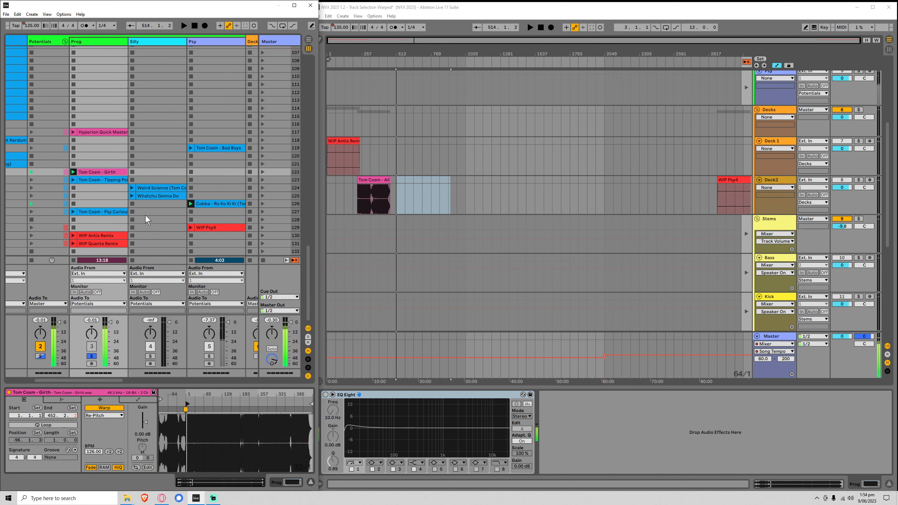
Audition the Tipping Point clip in Prog scene 123, including a later section, and delete it.
{"action": "left_click", "coordinate": [101, 180]}
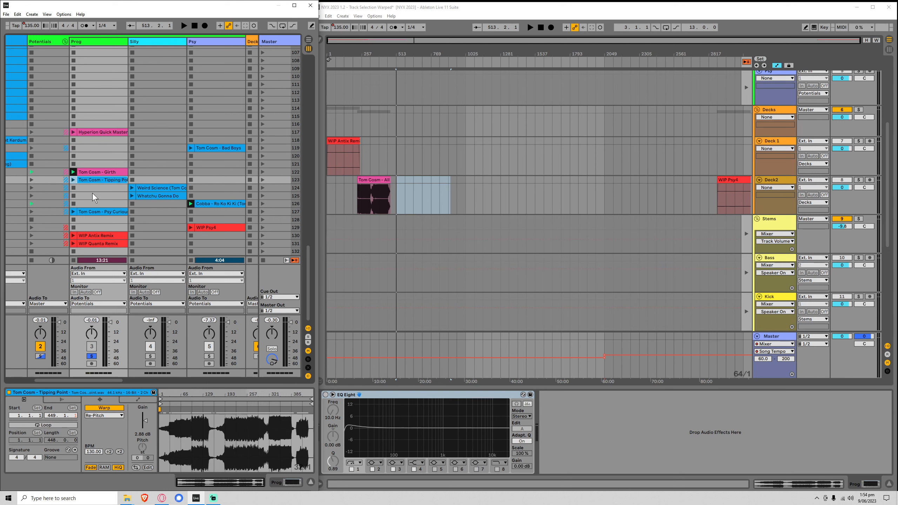
{"action": "left_click", "coordinate": [73, 179]}
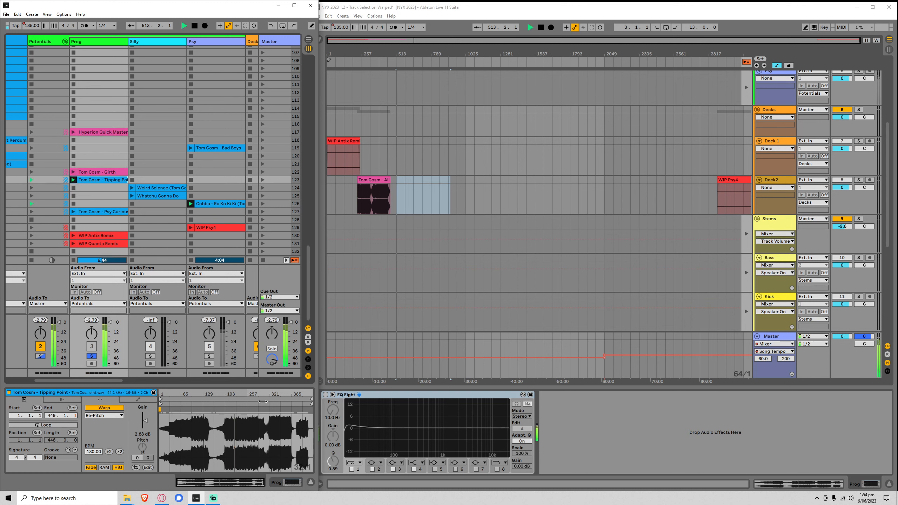
{"action": "left_click", "coordinate": [268, 406]}
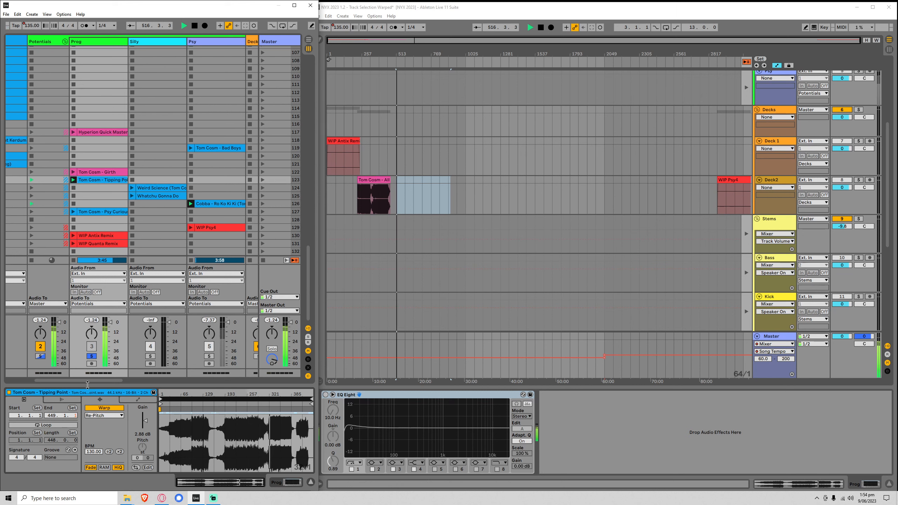
{"action": "key", "text": "space"}
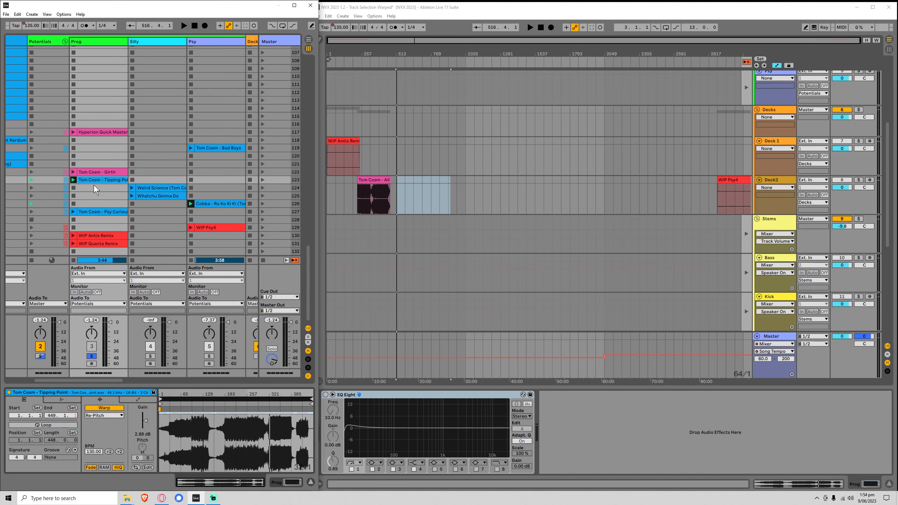
{"action": "key", "text": "Delete"}
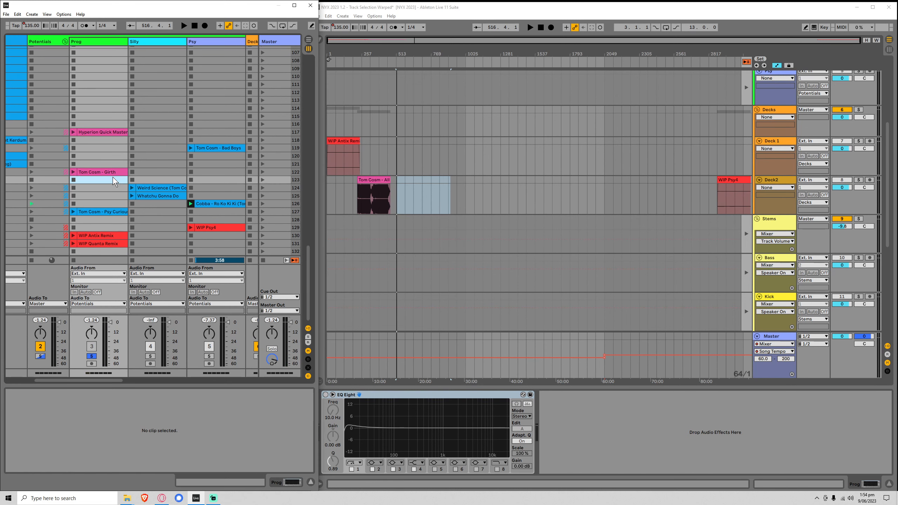
Audition the Psy Curious clip in scene 127 and move it from the Prog track to the Silly track.
{"action": "left_click", "coordinate": [92, 212]}
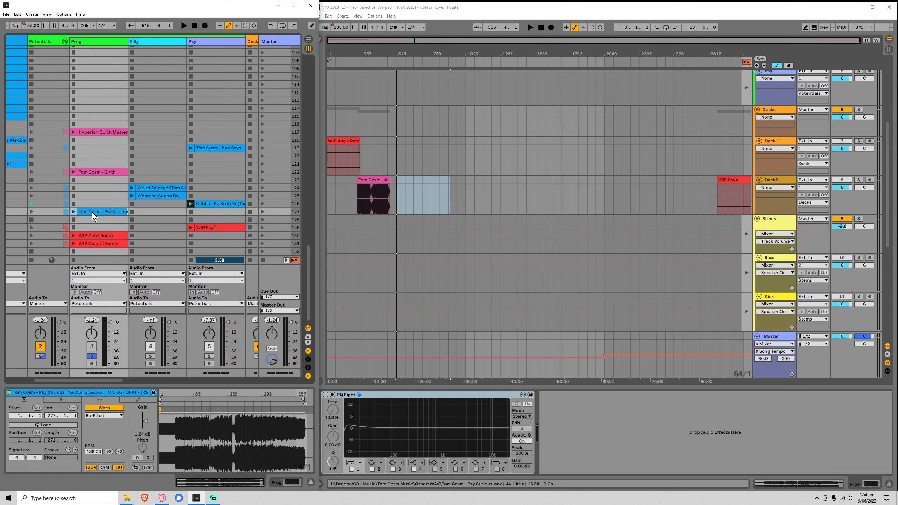
{"action": "left_click", "coordinate": [73, 212]}
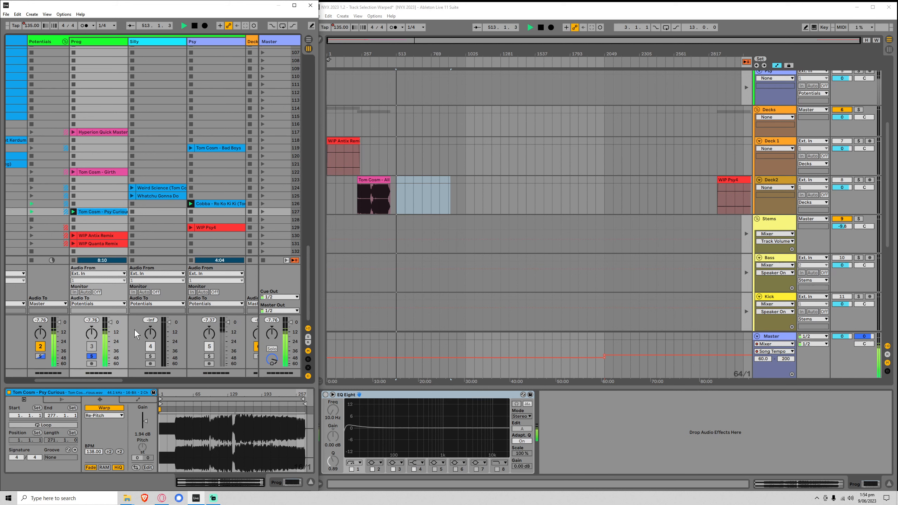
{"action": "left_click", "coordinate": [220, 402]}
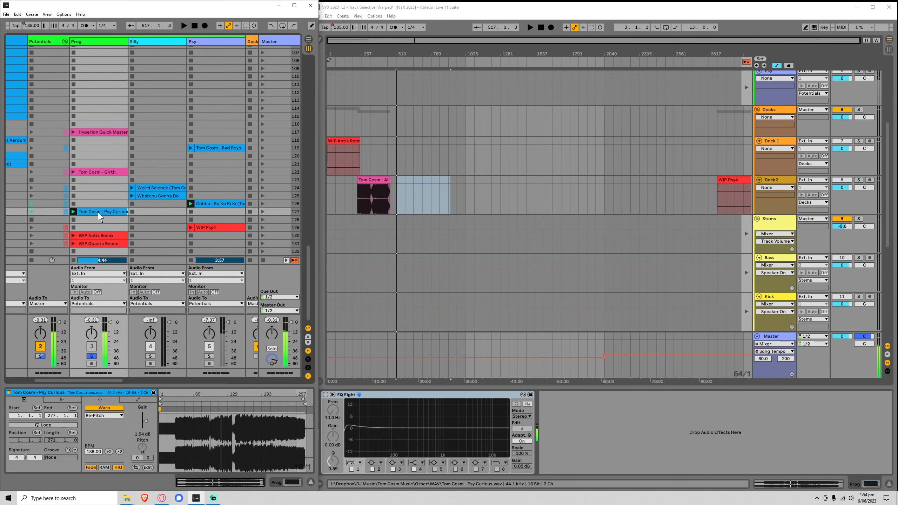
{"action": "left_click_drag", "start_coordinate": [99, 212], "coordinate": [157, 212]}
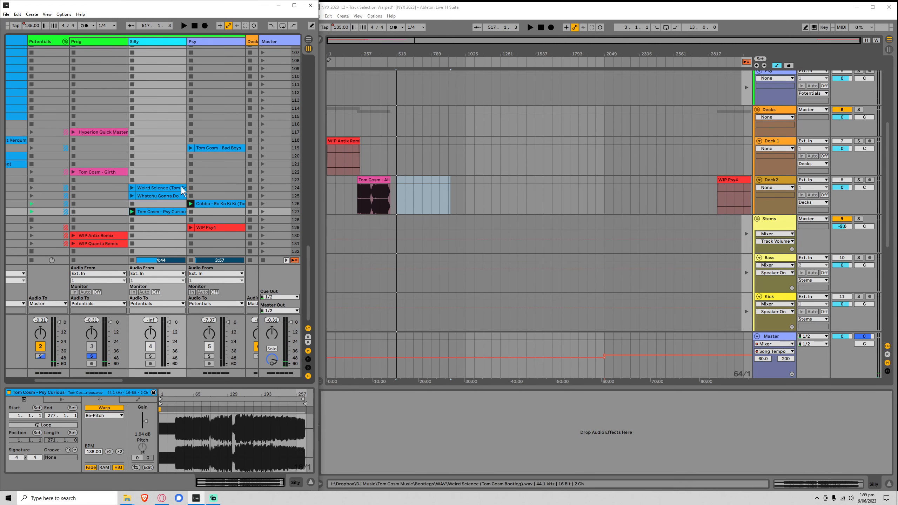
Check the opening WIP Antix Remix clip on Deck 1 and the overlapping All The Way Across clip on Deck2.
{"action": "left_click_drag", "start_coordinate": [310, 266], "coordinate": [267, 257]}
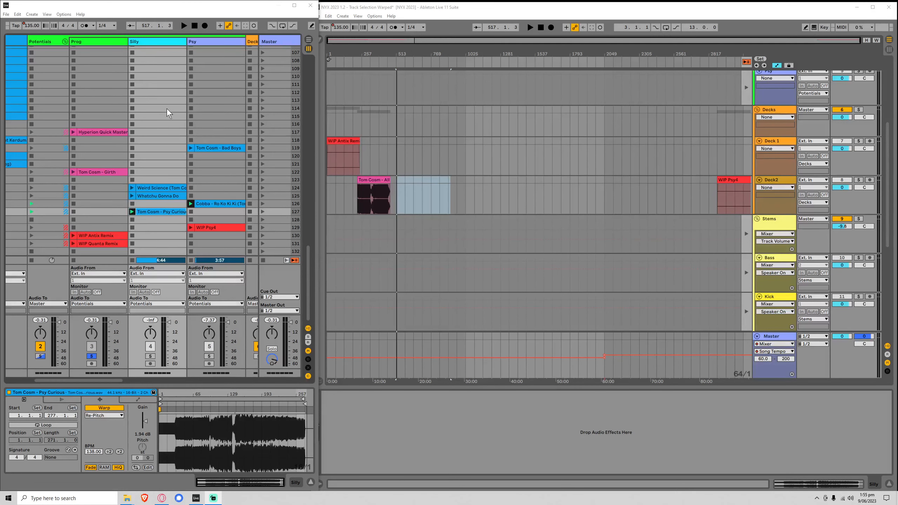
{"action": "left_click", "coordinate": [351, 141]}
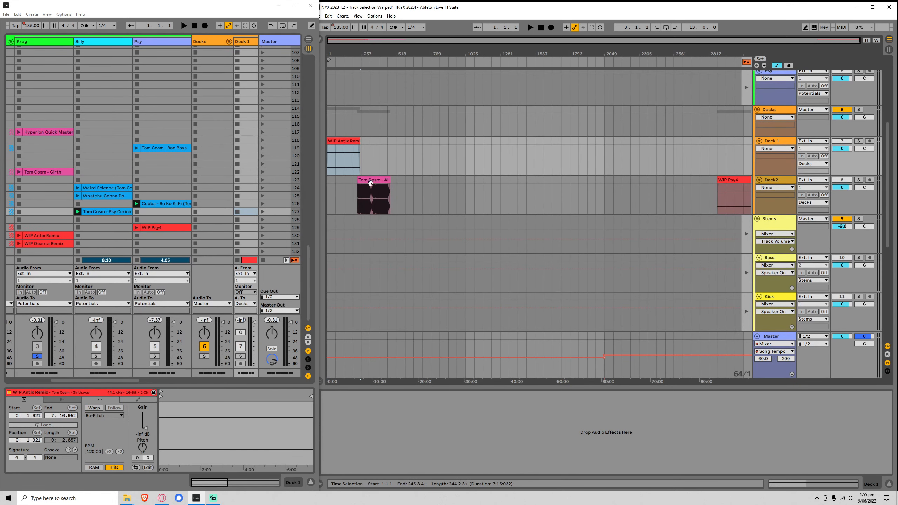
{"action": "left_click", "coordinate": [370, 182]}
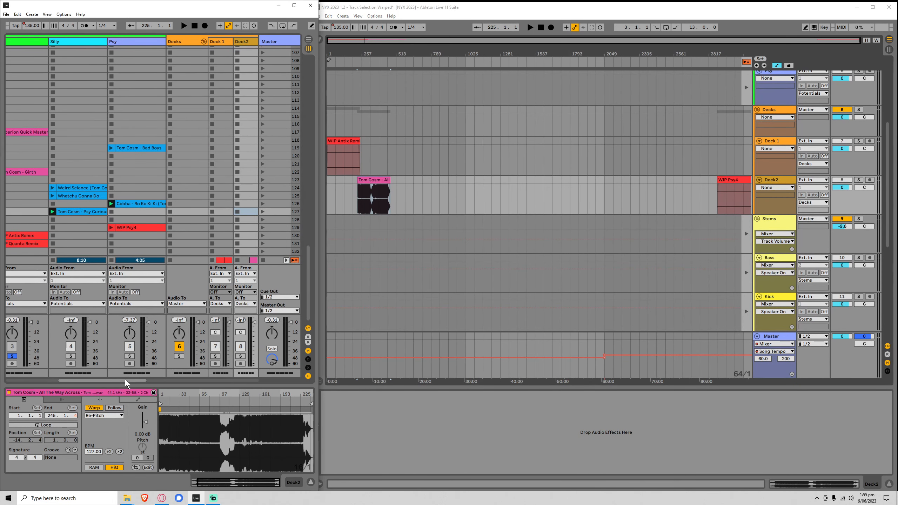
{"action": "left_click_drag", "start_coordinate": [125, 379], "coordinate": [98, 380]}
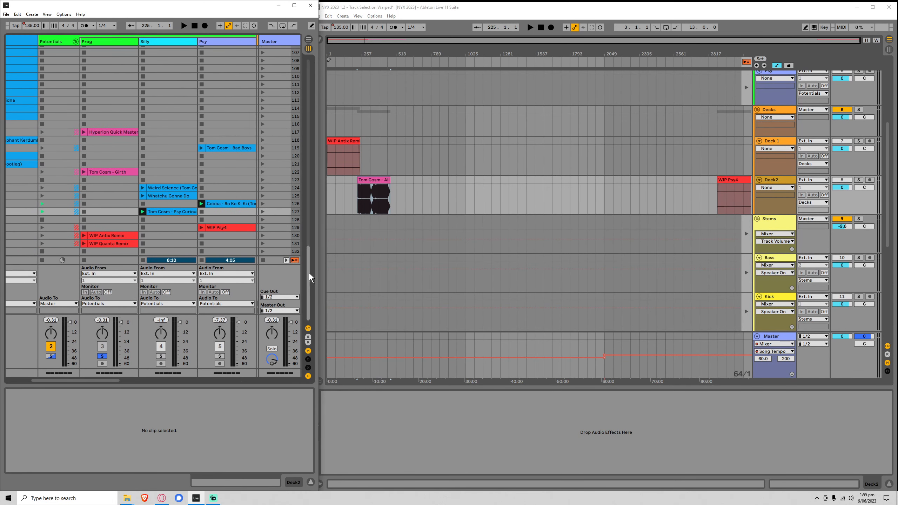
Inspect the Antix - Circade remix clip in Prog scene 10 as a candidate for the next track.
{"action": "left_click_drag", "start_coordinate": [308, 265], "coordinate": [316, 80]}
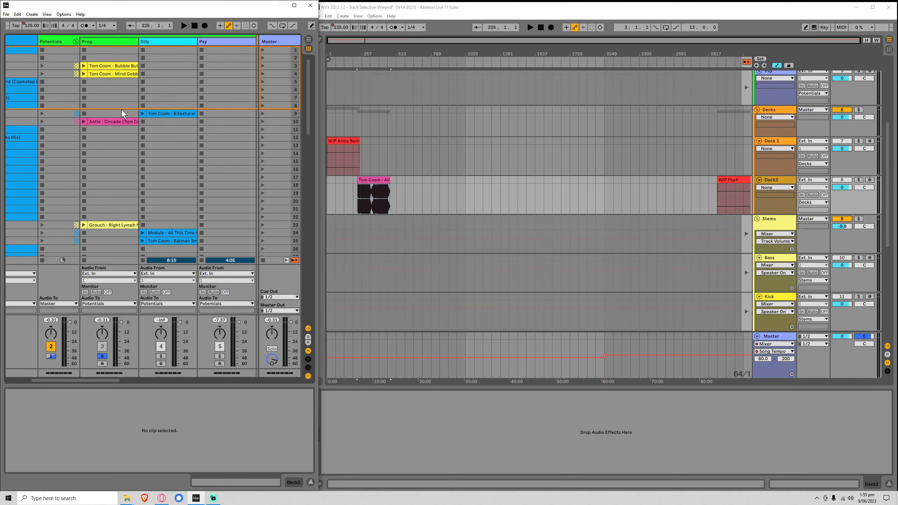
{"action": "left_click", "coordinate": [111, 121]}
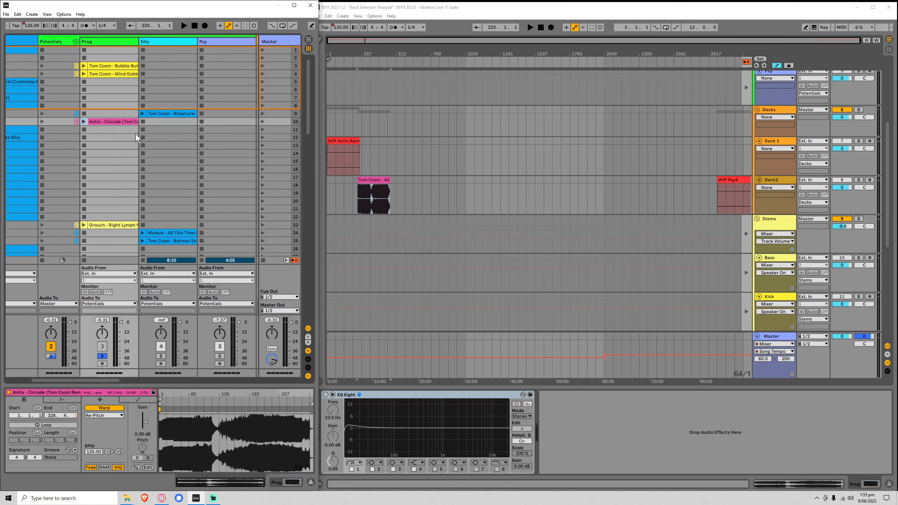
{"action": "scroll", "coordinate": [105, 190], "scroll_direction": "down", "scroll_amount": 6}
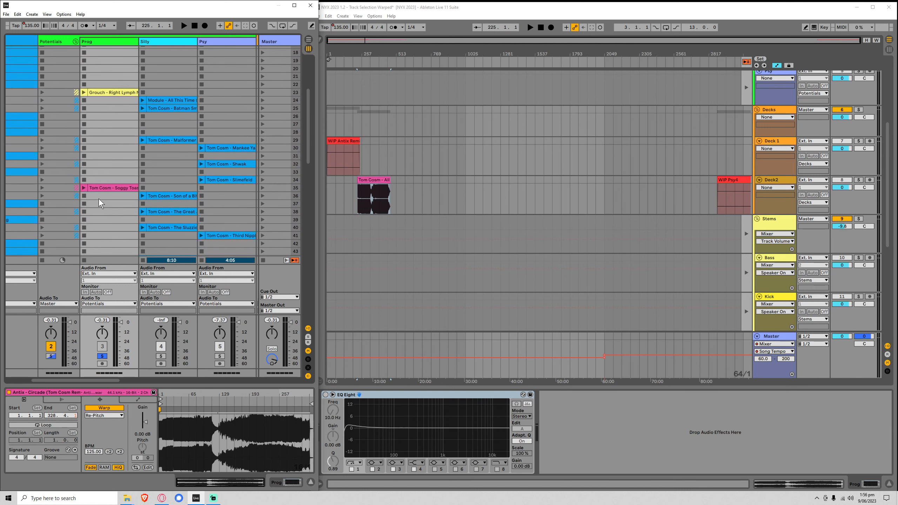
Audition the Soggy Toast clip in Prog scene 35 from its beginning and from several later points, and stop playback.
{"action": "left_click", "coordinate": [94, 187]}
{"action": "scroll", "coordinate": [115, 184], "scroll_direction": "down", "scroll_amount": 4}
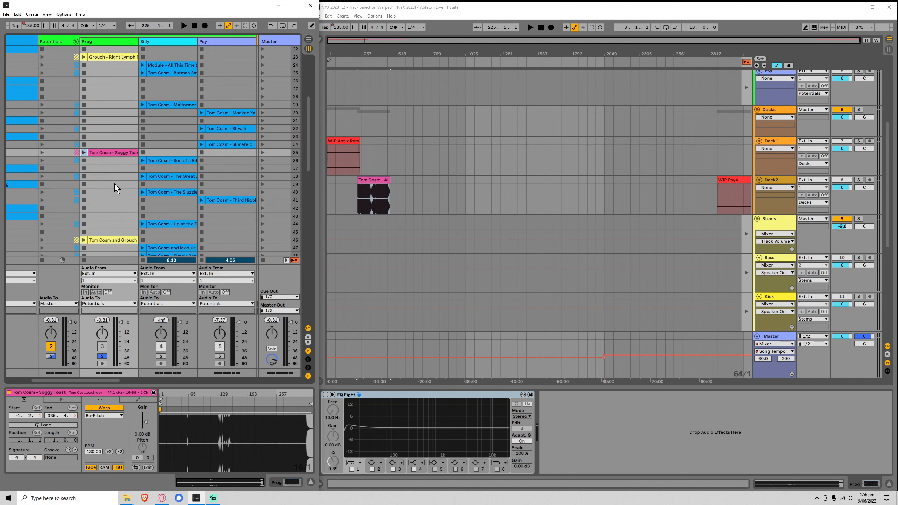
{"action": "left_click", "coordinate": [84, 91]}
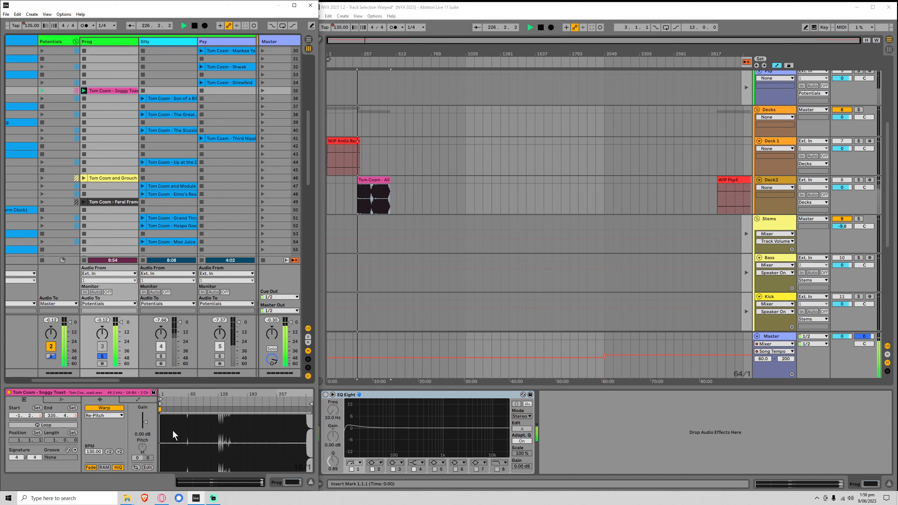
{"action": "left_click", "coordinate": [190, 404]}
{"action": "left_click", "coordinate": [215, 403]}
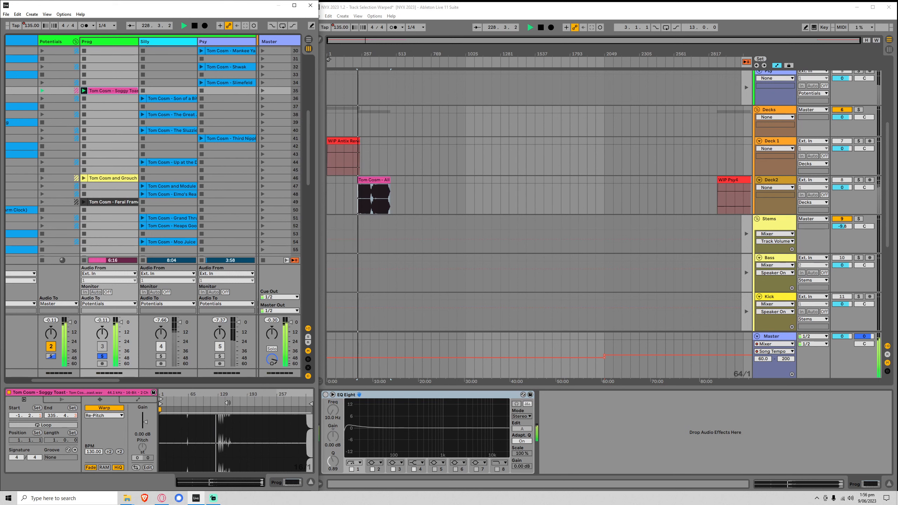
{"action": "left_click", "coordinate": [228, 404]}
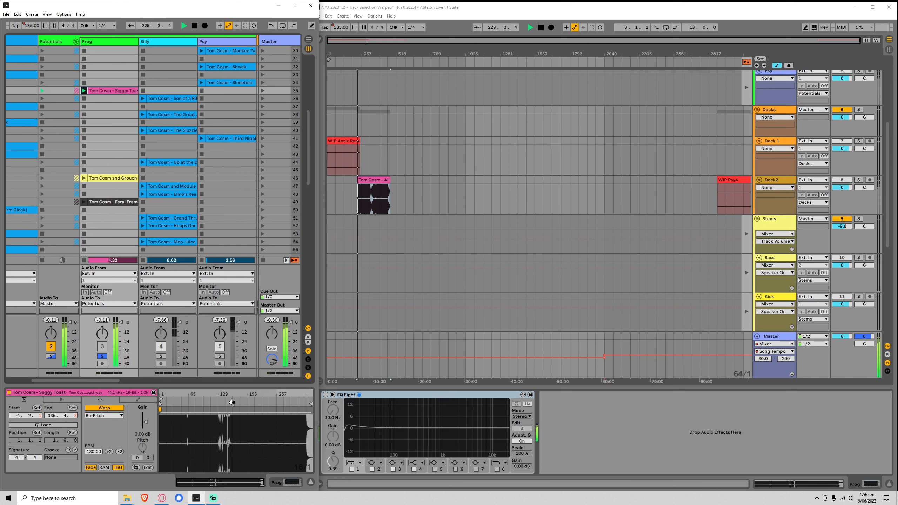
{"action": "left_click", "coordinate": [236, 402]}
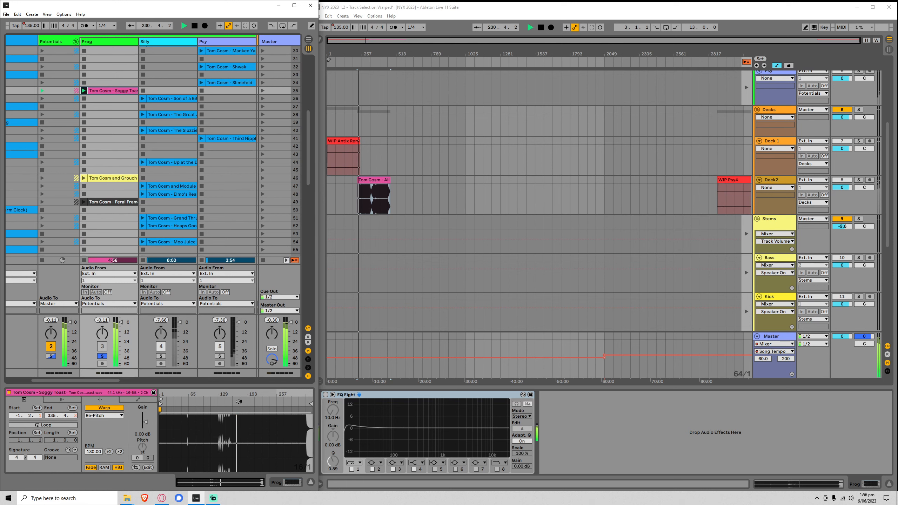
{"action": "left_click", "coordinate": [242, 402]}
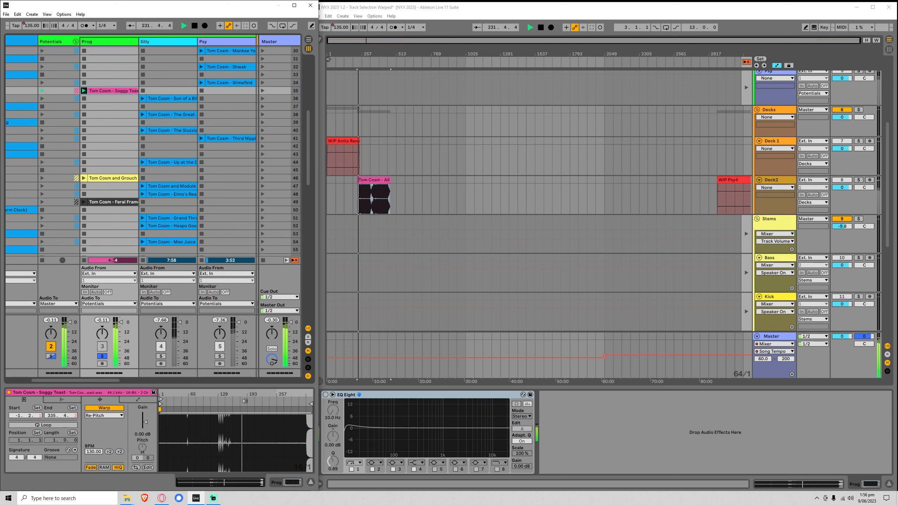
{"action": "left_click", "coordinate": [245, 402]}
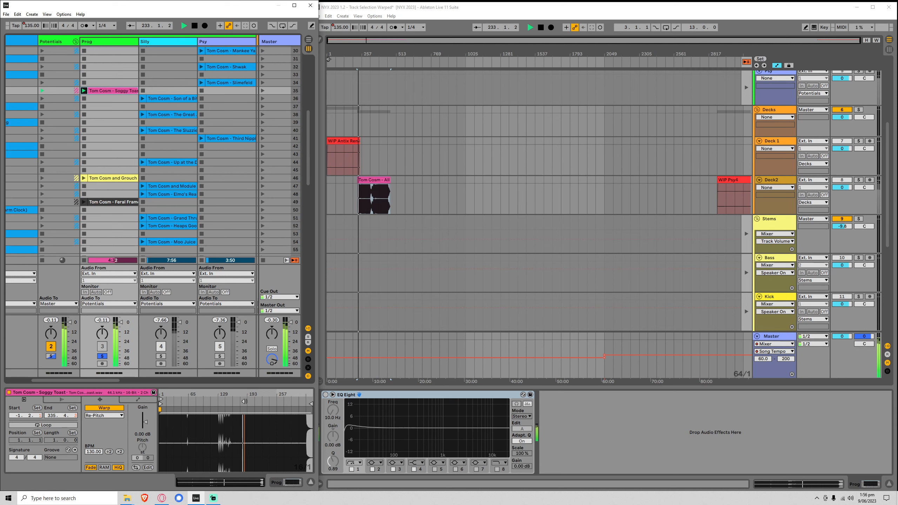
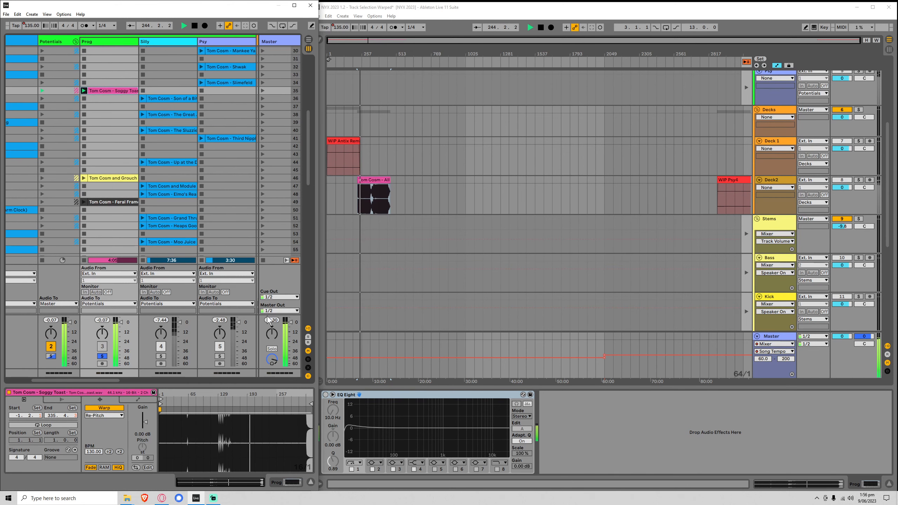
{"action": "left_click", "coordinate": [194, 26]}
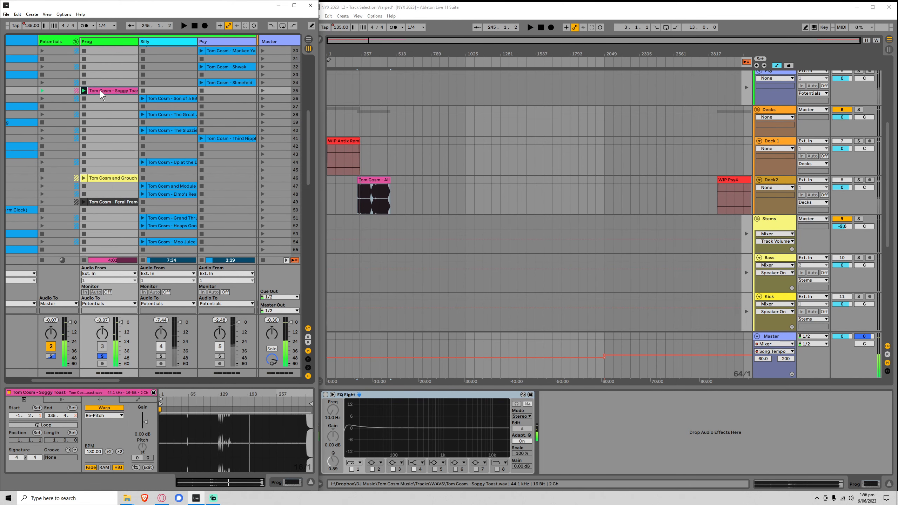
Place the Soggy Toast clip on Deck 1 at bar 449, overlapping the end of All The Way Across The Sky on Deck2.
{"action": "left_click_drag", "start_coordinate": [105, 90], "coordinate": [388, 167]}
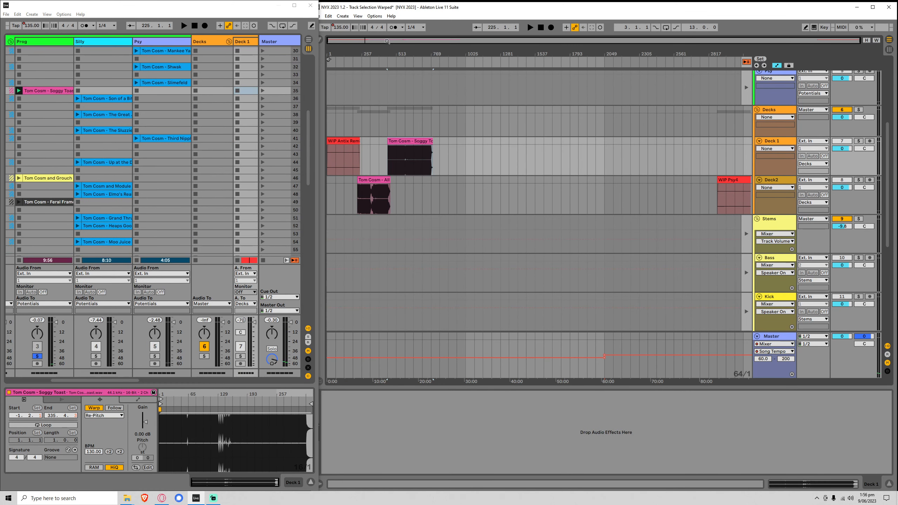
{"action": "left_click_drag", "start_coordinate": [388, 41], "coordinate": [454, 127]}
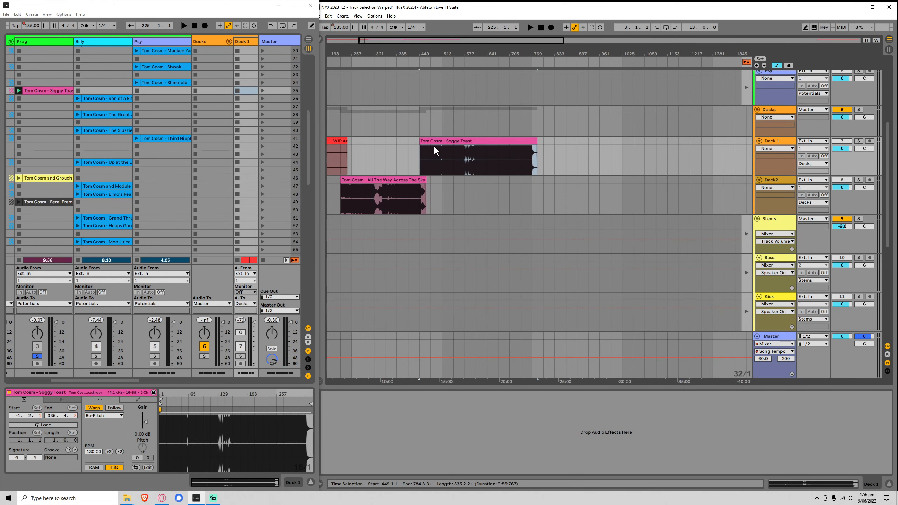
{"action": "left_click_drag", "start_coordinate": [308, 151], "coordinate": [309, 275]}
{"action": "left_click_drag", "start_coordinate": [430, 41], "coordinate": [447, 123]}
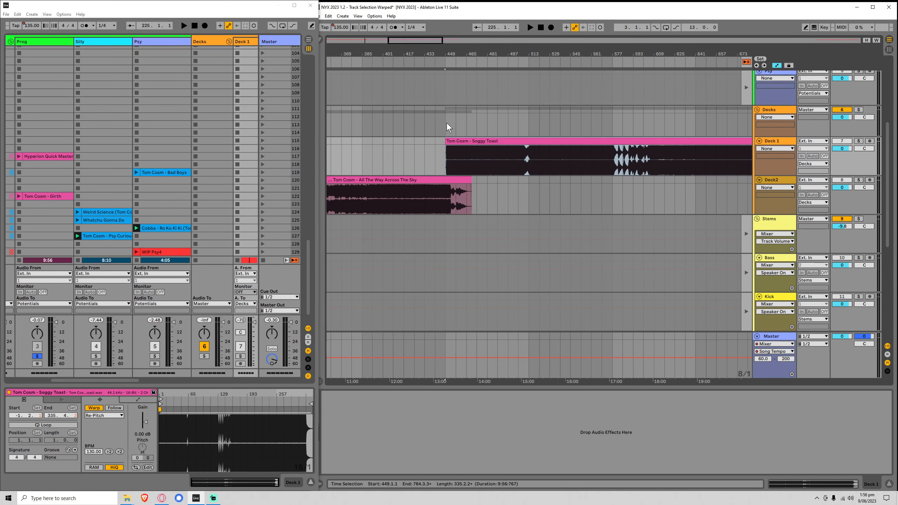
{"action": "scroll", "coordinate": [447, 167], "scroll_direction": "left", "scroll_amount": 5}
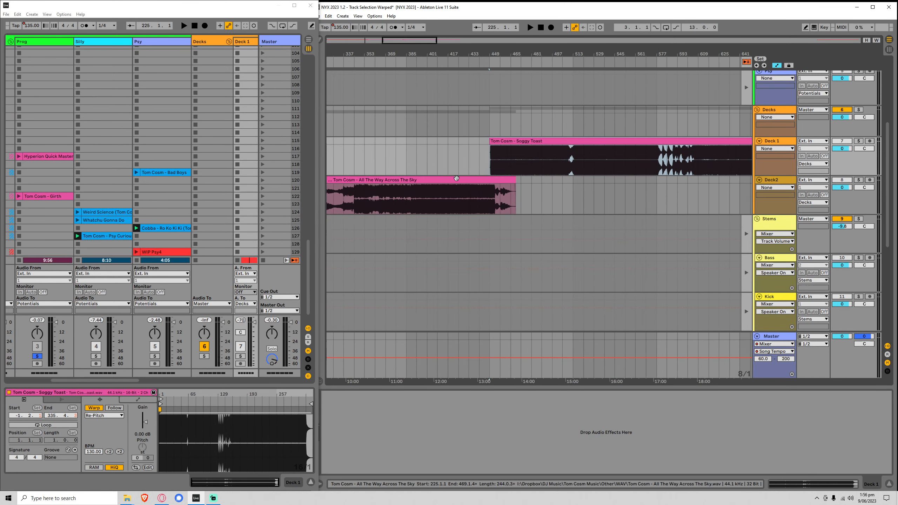
Solo the Decks group and move Soggy Toast on Deck 1 to start at bar 389 while playing the mix from there.
{"action": "left_click", "coordinate": [442, 163]}
{"action": "scroll", "coordinate": [438, 171], "scroll_direction": "up", "scroll_amount": 3}
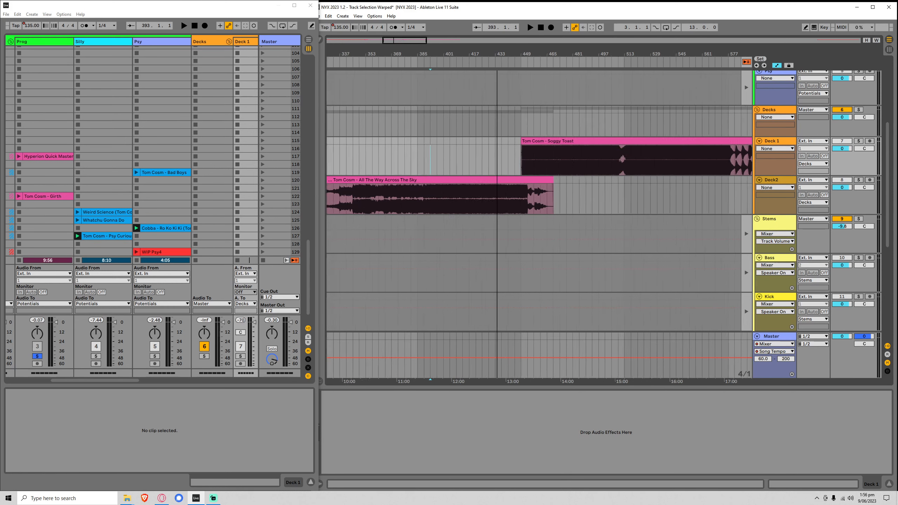
{"action": "left_click", "coordinate": [438, 170]}
{"action": "key", "text": "space"}
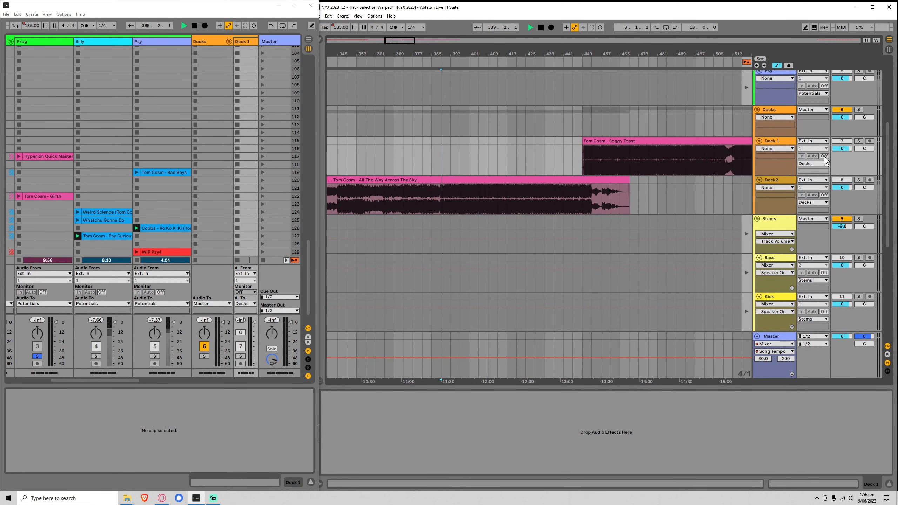
{"action": "left_click", "coordinate": [859, 110]}
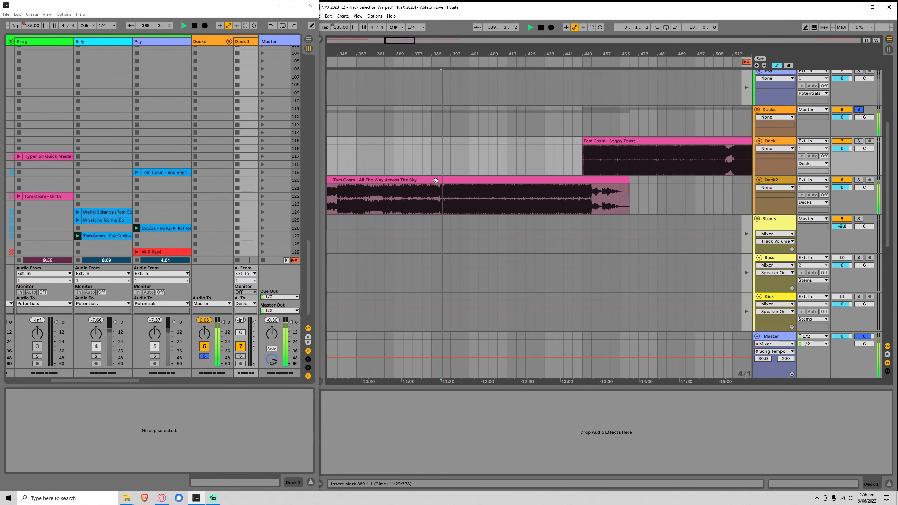
{"action": "left_click_drag", "start_coordinate": [590, 142], "coordinate": [451, 151]}
{"action": "key", "text": "space"}
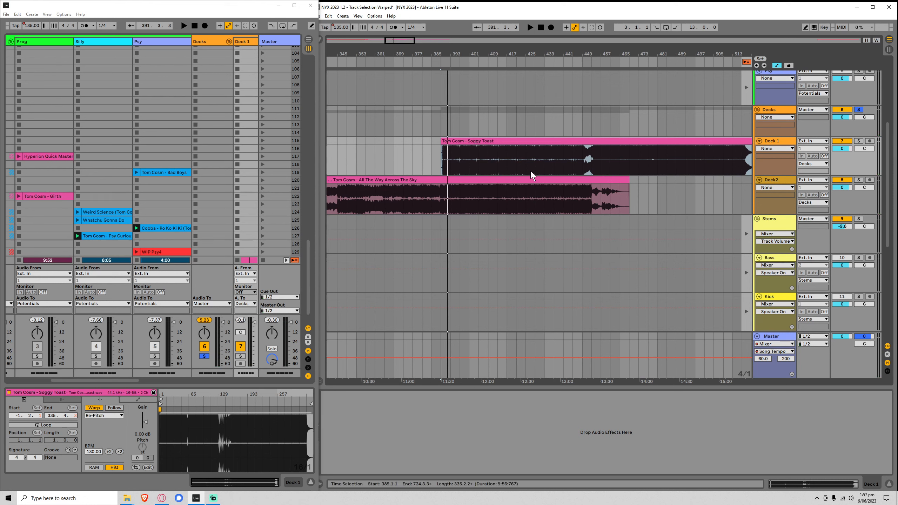
Audition the transition between All The Way Across The Sky and Soggy Toast from bars 429, 449 and 453, and stop playback.
{"action": "left_click", "coordinate": [536, 161]}
{"action": "key", "text": "space"}
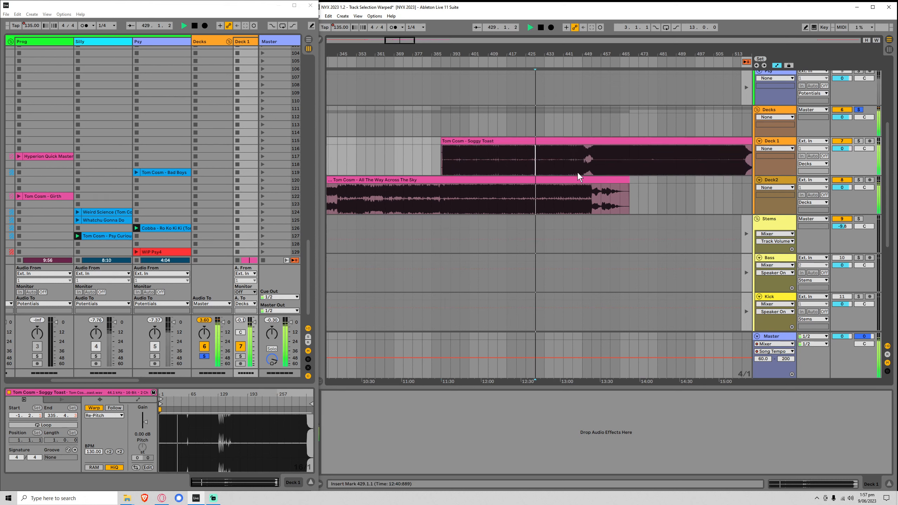
{"action": "left_click", "coordinate": [581, 172]}
{"action": "key", "text": "space"}
{"action": "key", "text": "space"}
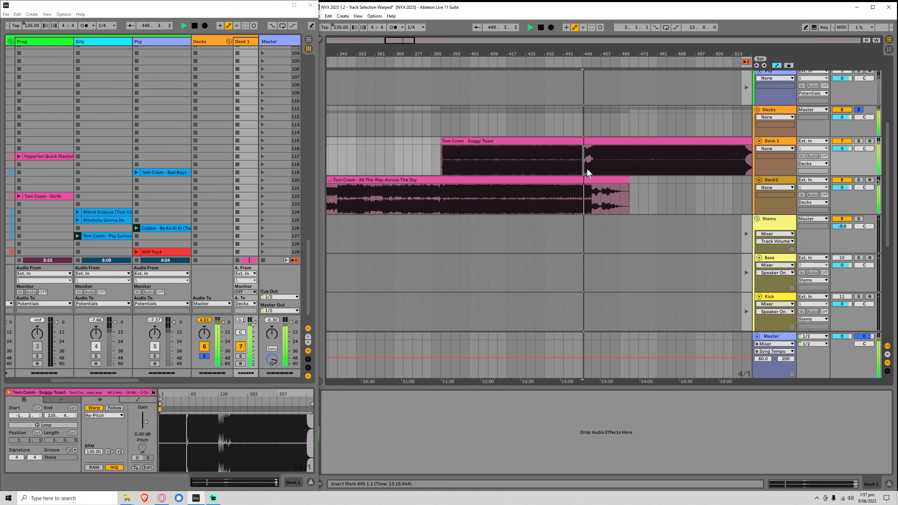
{"action": "left_click", "coordinate": [588, 169]}
{"action": "key", "text": "space"}
{"action": "key", "text": "space"}
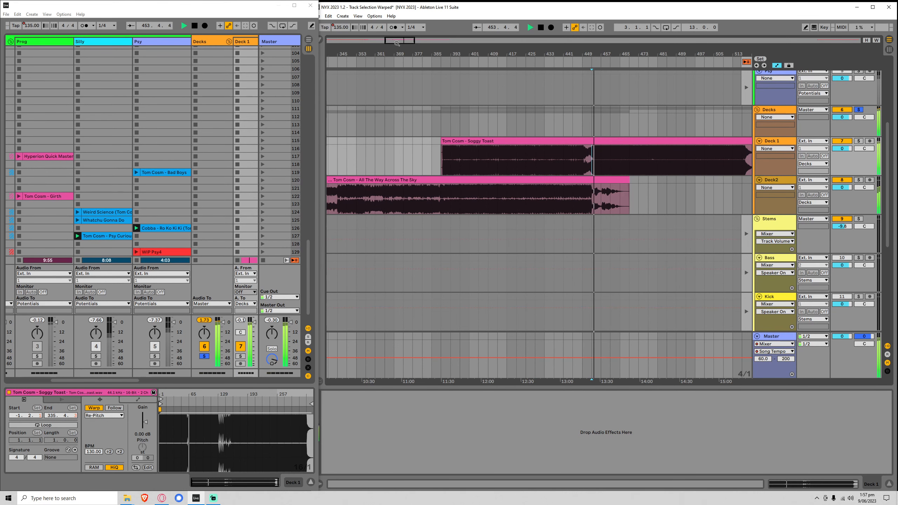
{"action": "left_click_drag", "start_coordinate": [405, 43], "coordinate": [416, 15]}
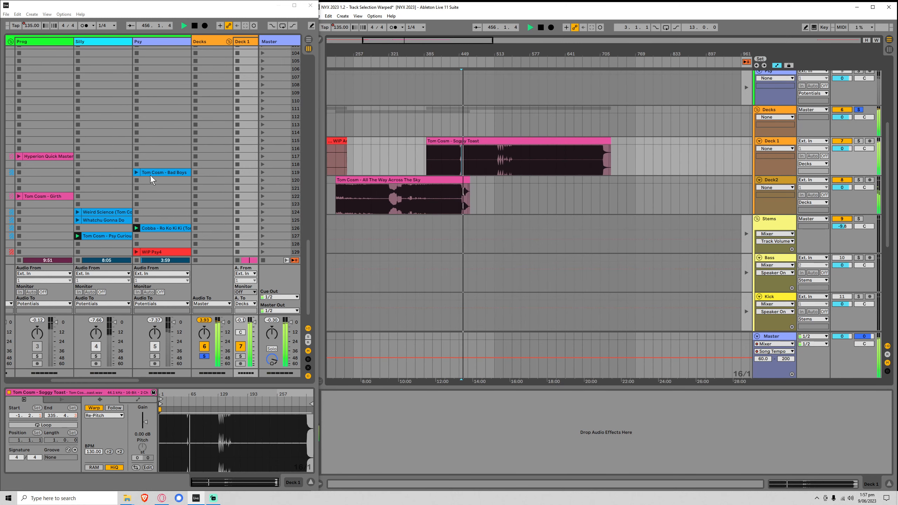
{"action": "key", "text": "space"}
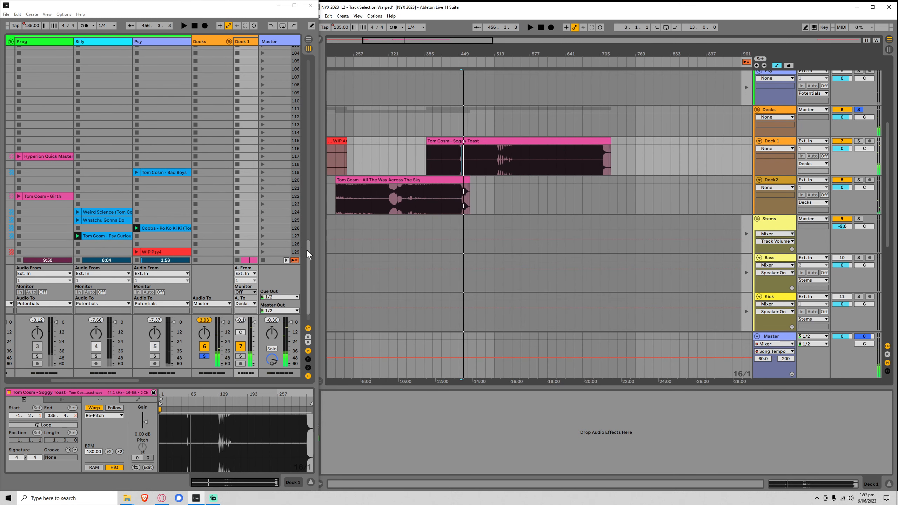
Deactivate the Soggy Toast clip in Prog scene 35 to mark it as used in the set.
{"action": "left_click_drag", "start_coordinate": [306, 250], "coordinate": [318, 130]}
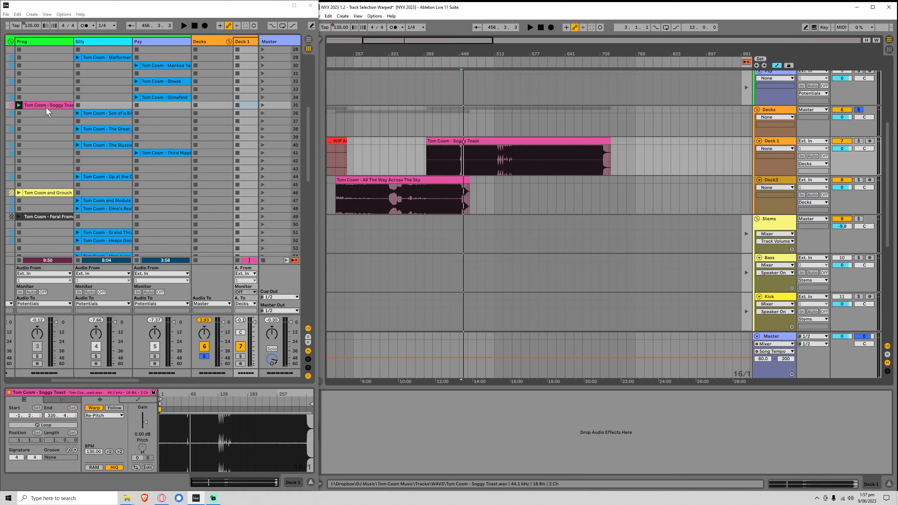
{"action": "left_click", "coordinate": [46, 108]}
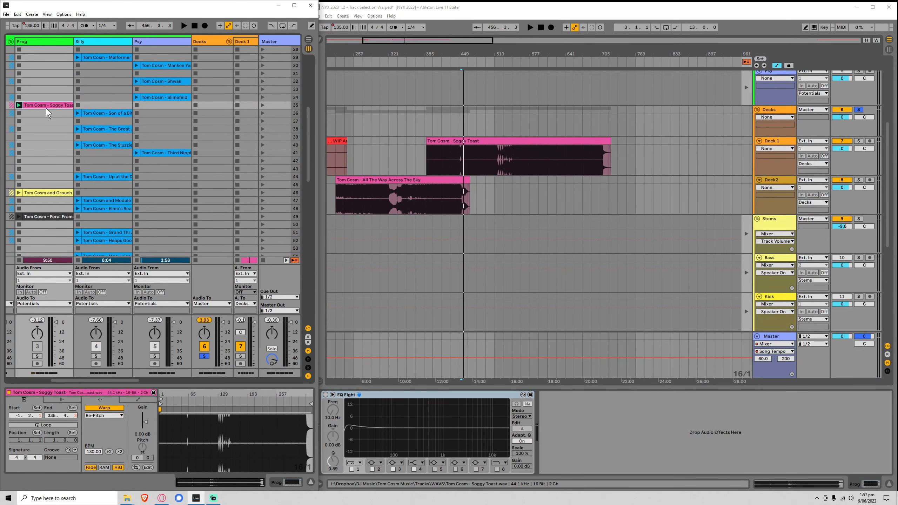
{"action": "key", "text": "0"}
Look through the Prog track's candidate clips across all scenes for the next track to use.
{"action": "left_click_drag", "start_coordinate": [308, 168], "coordinate": [322, 43]}
{"action": "left_click_drag", "start_coordinate": [315, 119], "coordinate": [325, 215]}
{"action": "scroll", "coordinate": [54, 175], "scroll_direction": "down", "scroll_amount": 8}
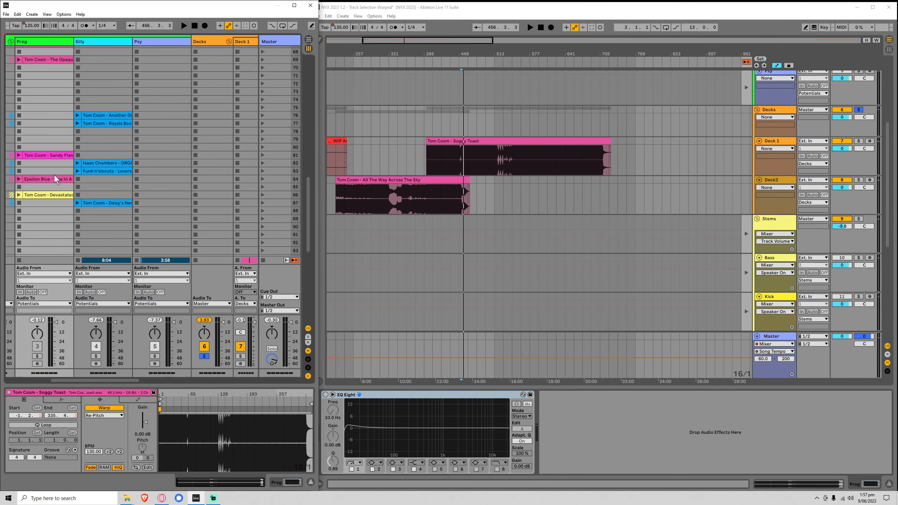
{"action": "scroll", "coordinate": [55, 188], "scroll_direction": "down", "scroll_amount": 8}
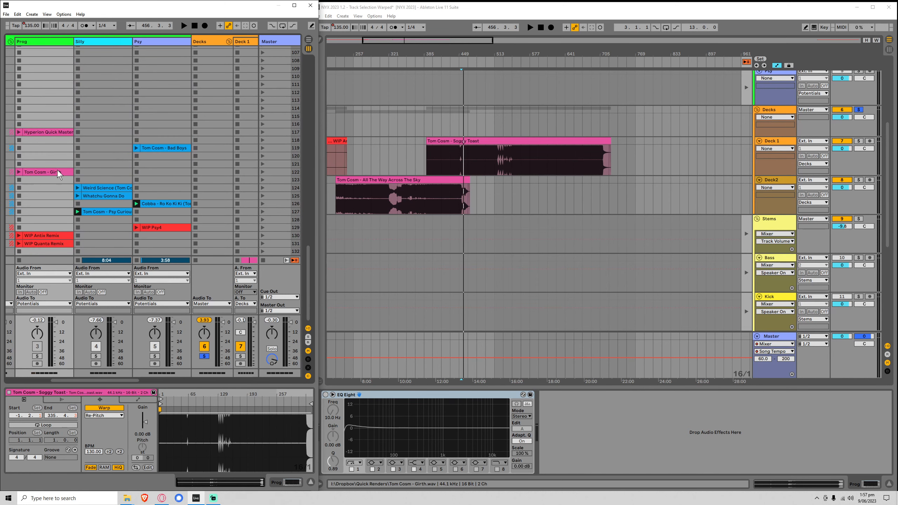
{"action": "scroll", "coordinate": [53, 191], "scroll_direction": "down", "scroll_amount": 2}
{"action": "scroll", "coordinate": [57, 199], "scroll_direction": "up", "scroll_amount": 2}
{"action": "left_click_drag", "start_coordinate": [308, 241], "coordinate": [288, 47]}
{"action": "scroll", "coordinate": [64, 205], "scroll_direction": "left", "scroll_amount": 5}
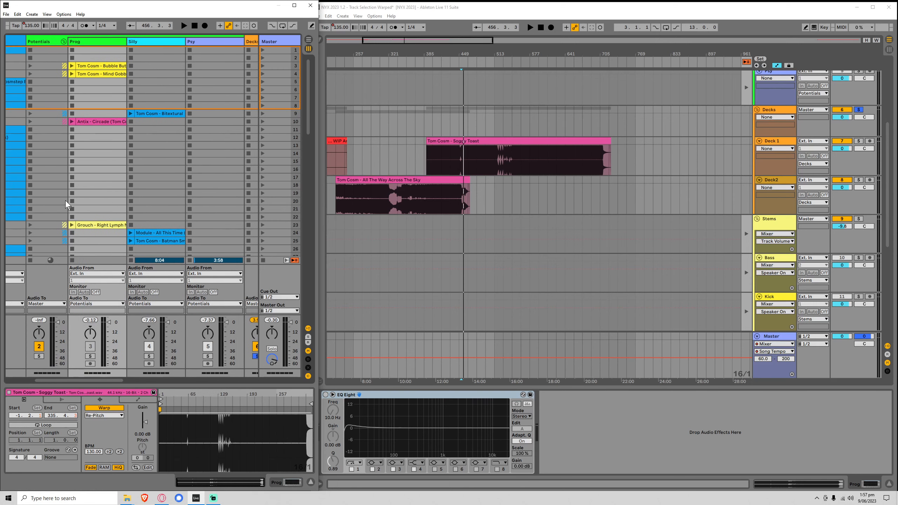
Deactivate the All The Way Across The Sky clip in Prog scene 67 to mark it as used.
{"action": "scroll", "coordinate": [159, 173], "scroll_direction": "down", "scroll_amount": 12}
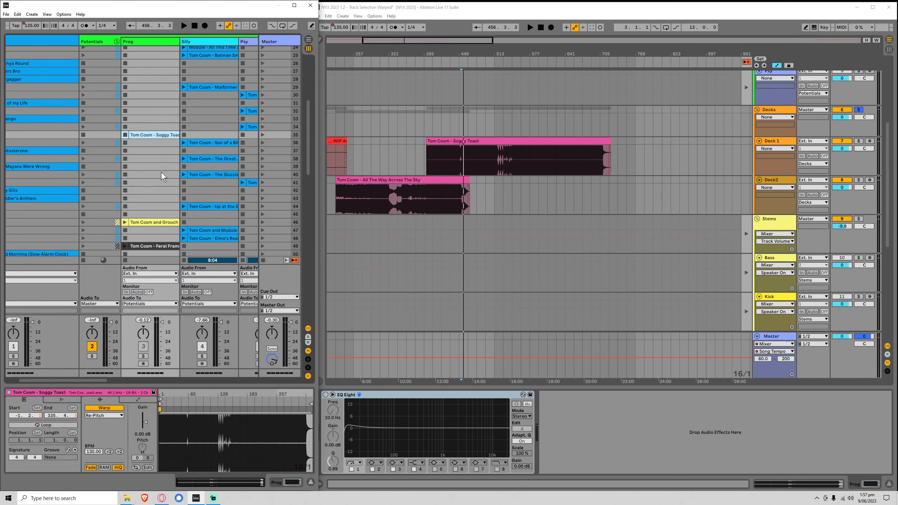
{"action": "scroll", "coordinate": [165, 167], "scroll_direction": "down", "scroll_amount": 4}
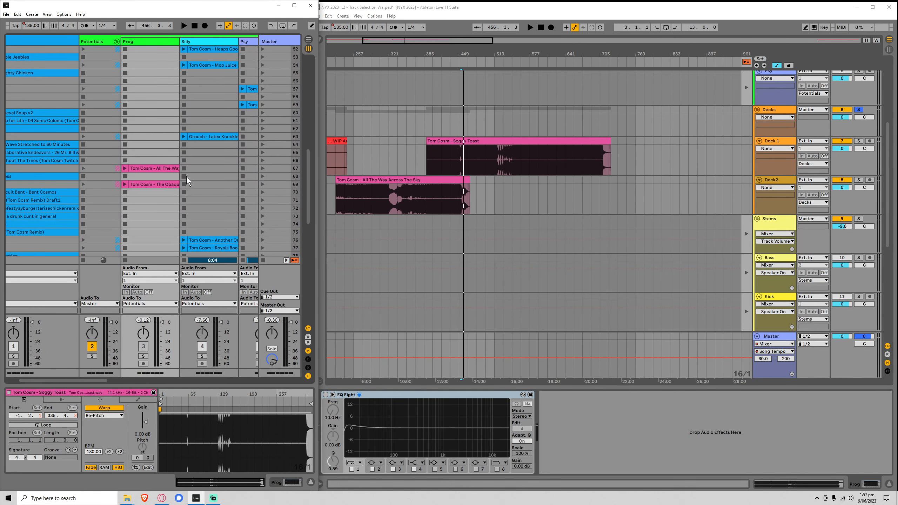
{"action": "left_click", "coordinate": [160, 167]}
{"action": "key", "text": "0"}
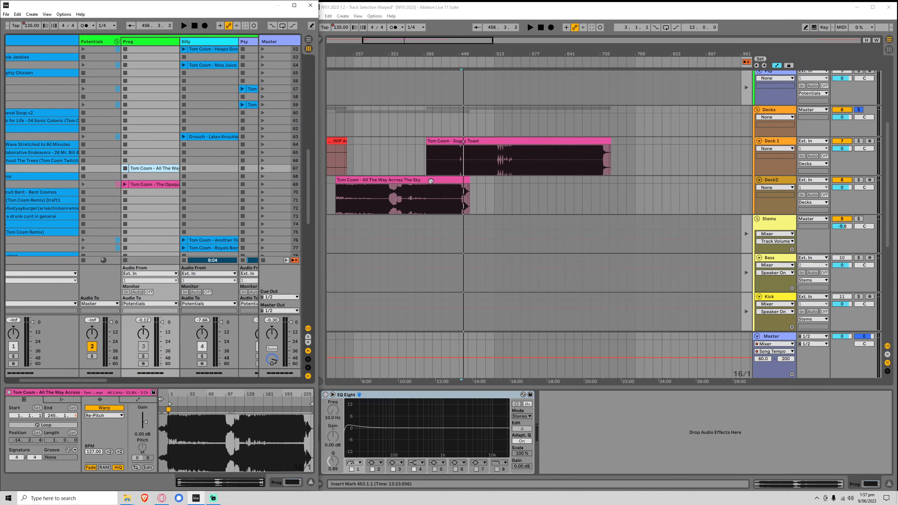
Delete the Antix - Circade clip from Prog scene 10.
{"action": "left_click_drag", "start_coordinate": [309, 170], "coordinate": [308, 59]}
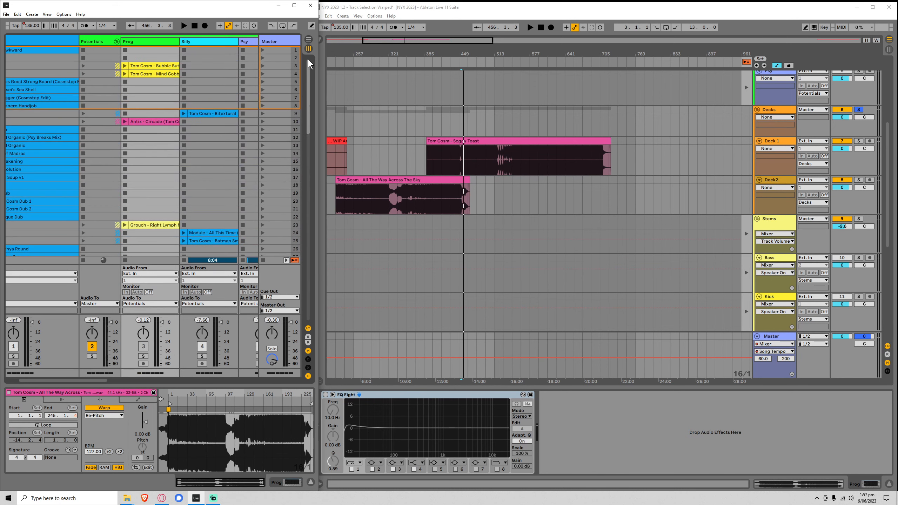
{"action": "left_click", "coordinate": [162, 122]}
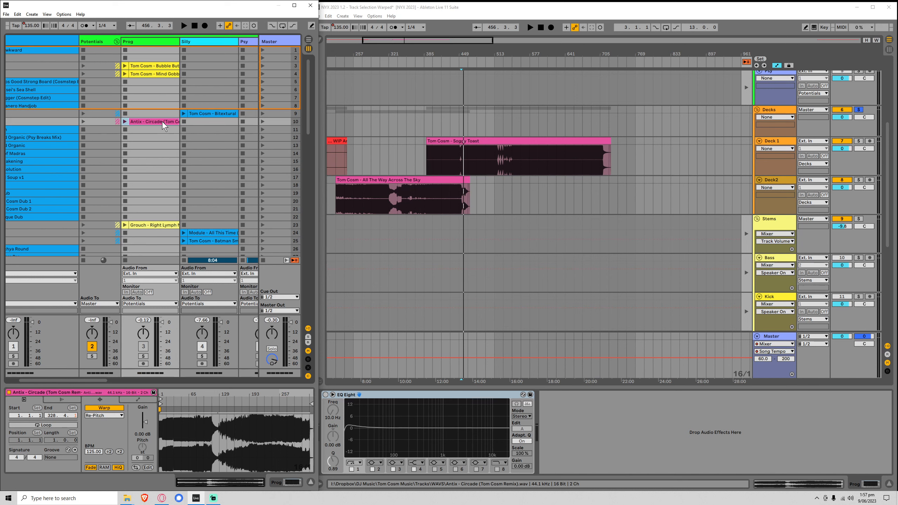
{"action": "key", "text": "Delete"}
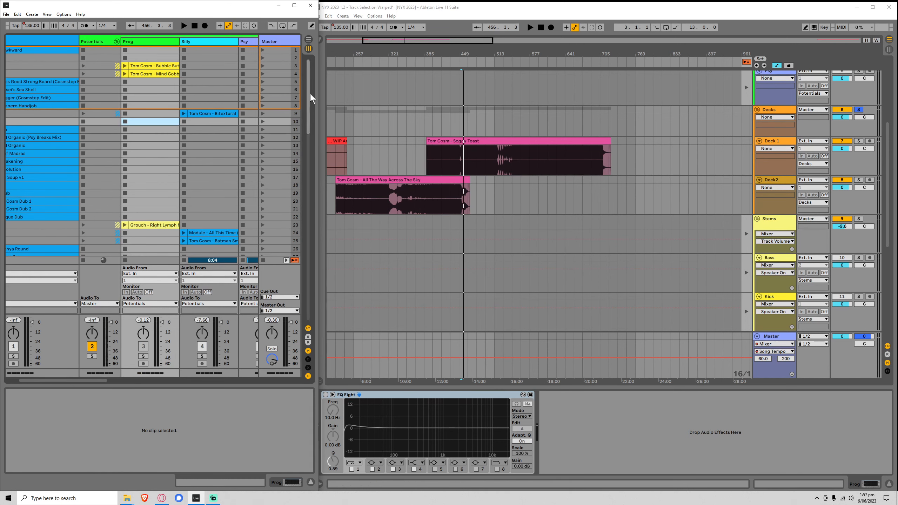
Try removing the Epsilon Blue clip from Prog scene 84.
{"action": "left_click_drag", "start_coordinate": [310, 94], "coordinate": [313, 203]}
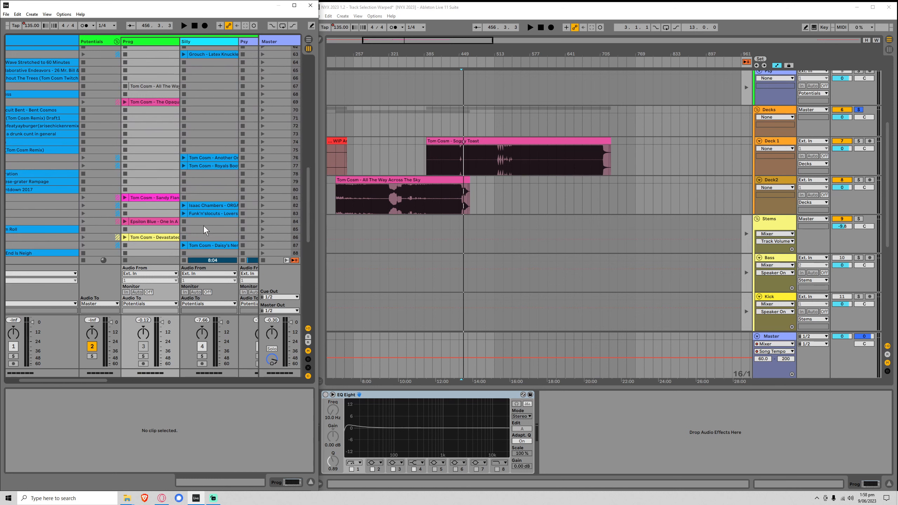
{"action": "left_click", "coordinate": [149, 222]}
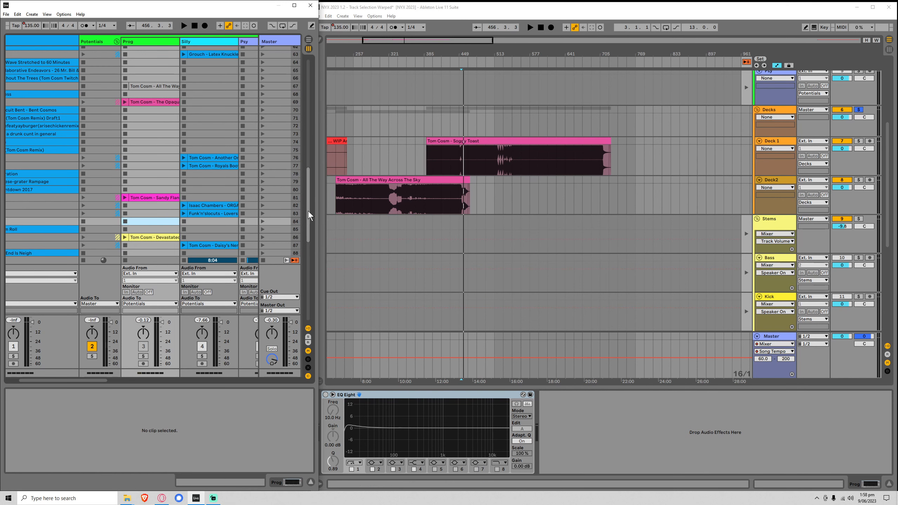
Recolour the Hyperion Quick Master clip in Prog scene 117 yellow.
{"action": "left_click_drag", "start_coordinate": [308, 211], "coordinate": [313, 286]}
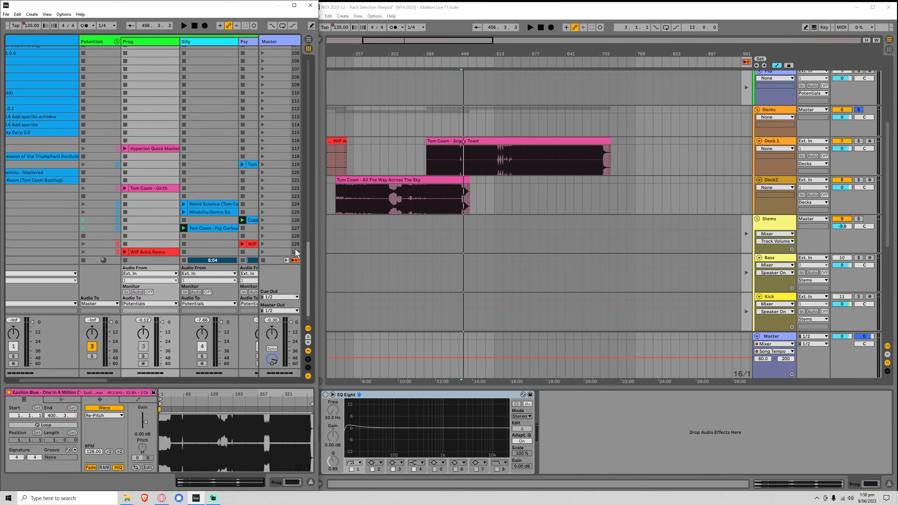
{"action": "right_click", "coordinate": [163, 150]}
{"action": "left_click", "coordinate": [191, 310]}
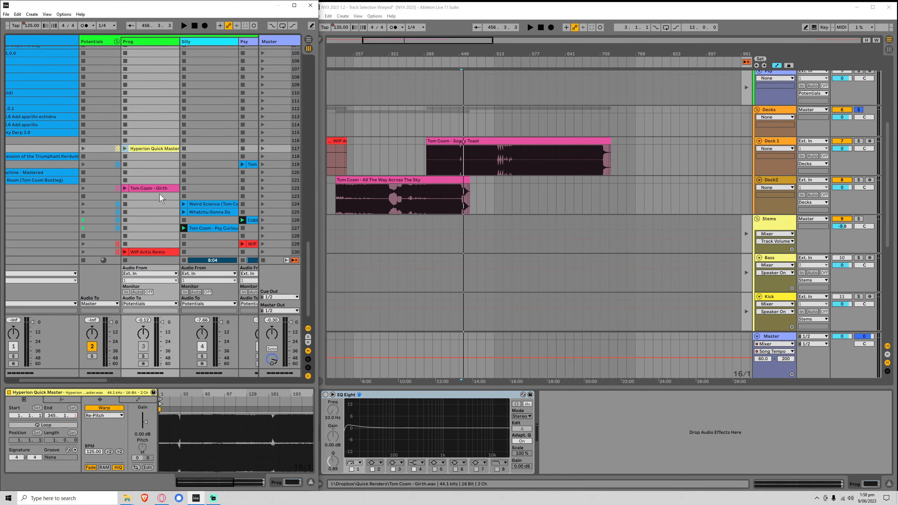
Check the Girth clip in Prog scene 122 and play Soggy Toast on Deck 1 from about bar 657.
{"action": "left_click", "coordinate": [153, 192]}
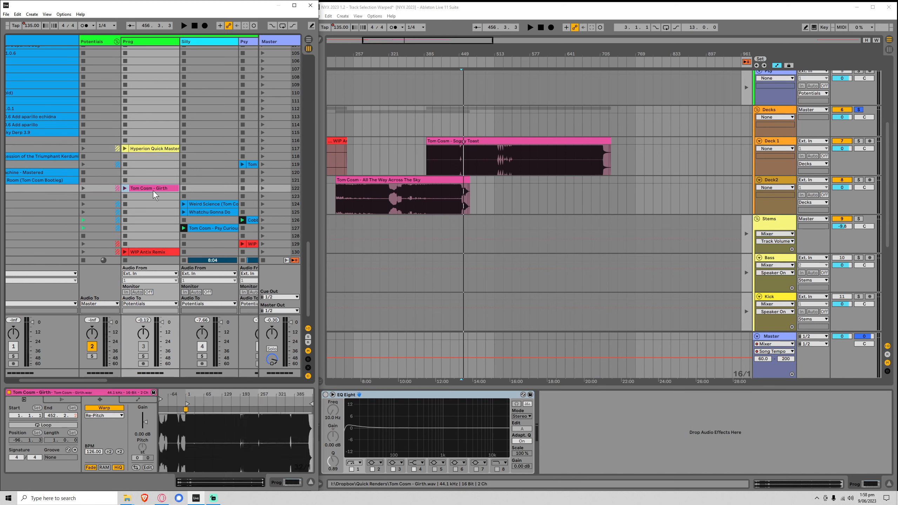
{"action": "left_click_drag", "start_coordinate": [309, 253], "coordinate": [315, 191]}
{"action": "left_click", "coordinate": [575, 171]}
{"action": "key", "text": "space"}
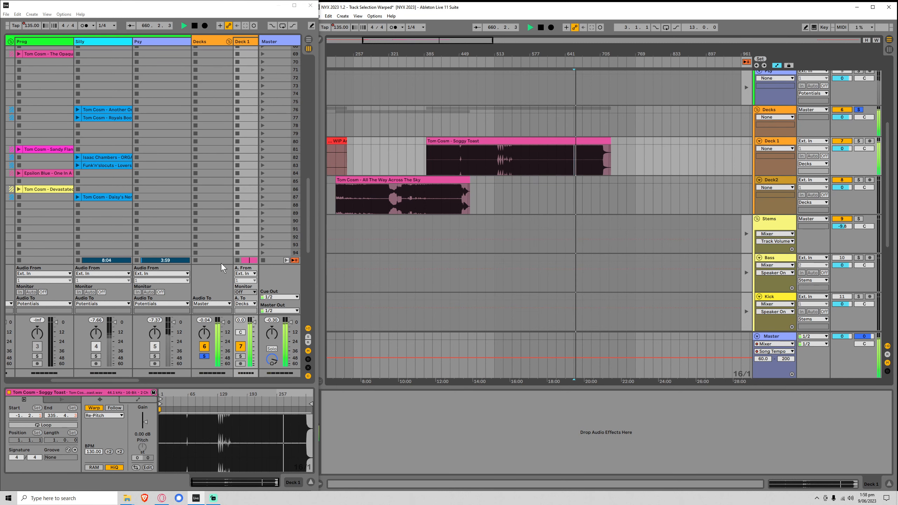
Stop playback and place The Opaque [2004] from Prog scene 69 on Deck2 at bar 625.
{"action": "left_click", "coordinate": [128, 380]}
{"action": "left_click_drag", "start_coordinate": [124, 380], "coordinate": [78, 381]}
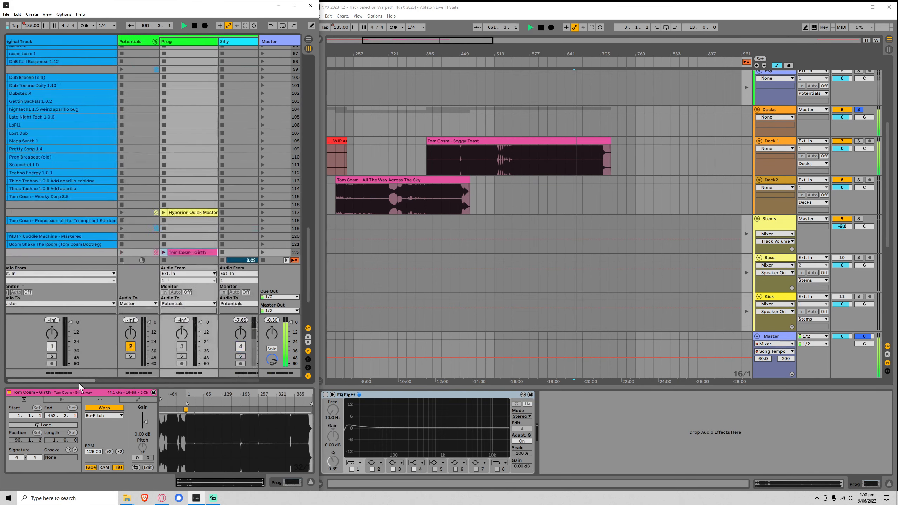
{"action": "left_click_drag", "start_coordinate": [312, 260], "coordinate": [313, 195]}
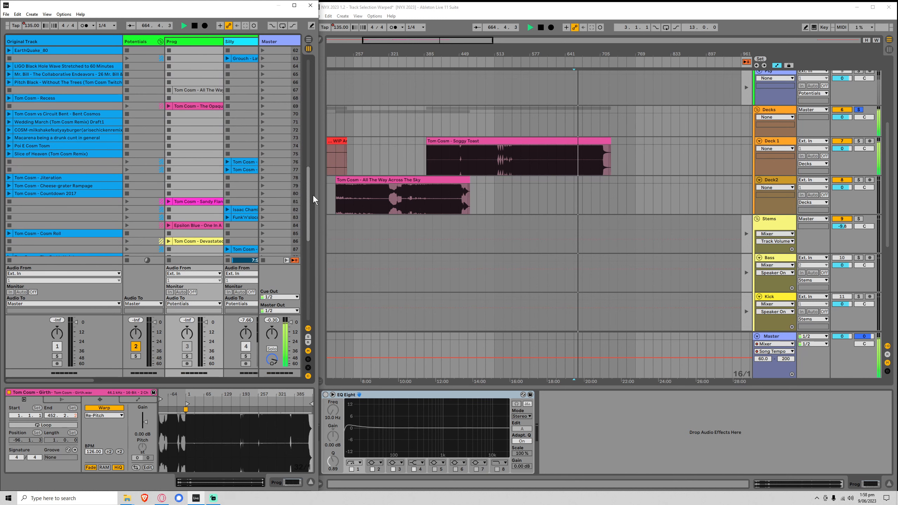
{"action": "key", "text": "space"}
{"action": "left_click_drag", "start_coordinate": [199, 104], "coordinate": [559, 201]}
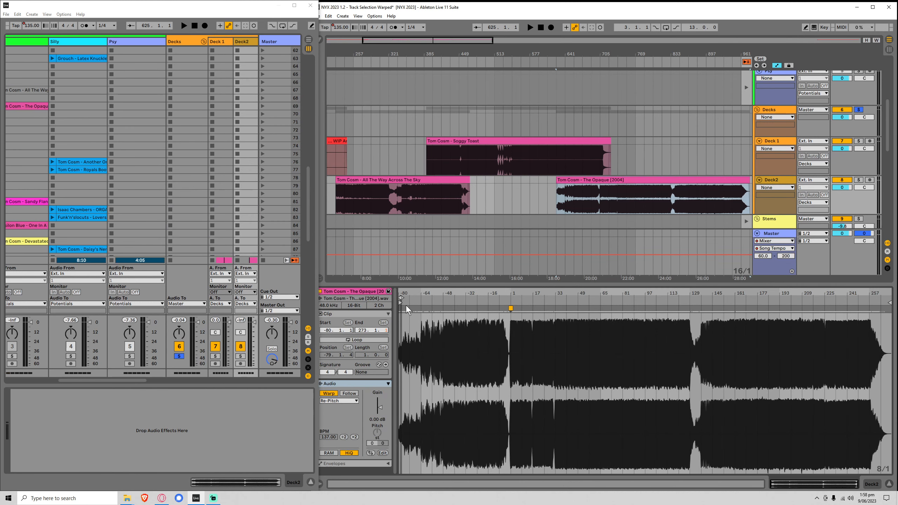
Set The Opaque [2004] clip's start to 1.1.1, audition its entry, and move the clip to bar 657 on Deck2.
{"action": "left_click_drag", "start_coordinate": [407, 307], "coordinate": [517, 303]}
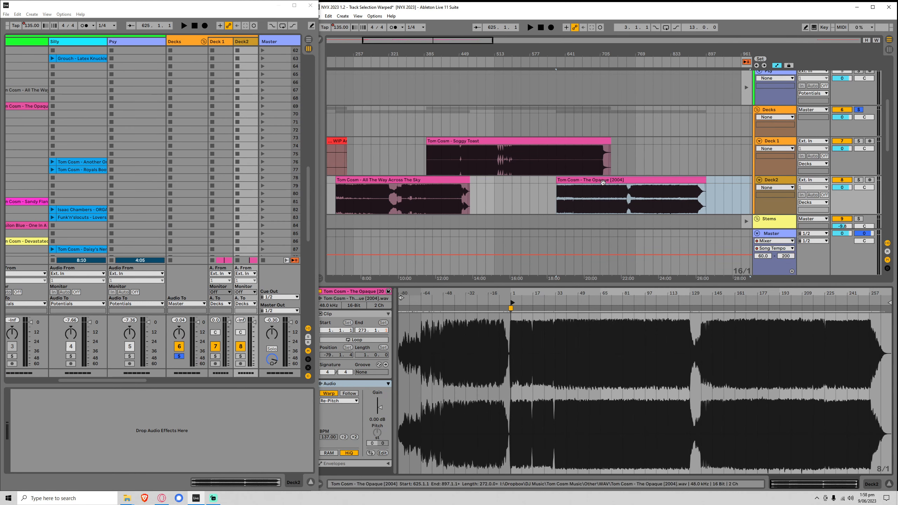
{"action": "left_click", "coordinate": [546, 198]}
{"action": "key", "text": "space"}
{"action": "key", "text": "space"}
{"action": "left_click_drag", "start_coordinate": [563, 181], "coordinate": [586, 181]}
Audition Soggy Toast's lead-in to The Opaque [2004] from several points, including bars 641 and 645.
{"action": "left_click", "coordinate": [557, 186]}
{"action": "key", "text": "space"}
{"action": "key", "text": "space"}
{"action": "left_click", "coordinate": [567, 195]}
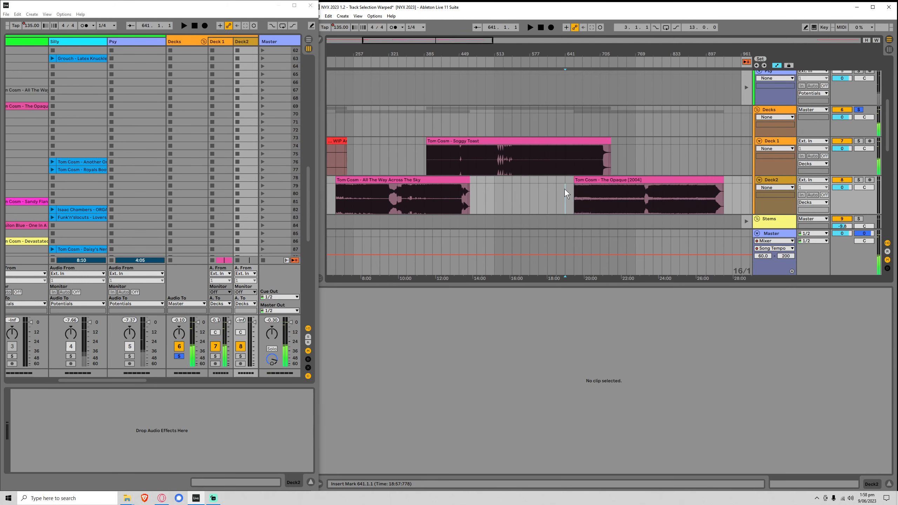
{"action": "key", "text": "space"}
{"action": "mouse_move", "coordinate": [480, 41]}
{"action": "left_mouse_down"}
{"action": "mouse_move", "coordinate": [473, 85]}
{"action": "mouse_move", "coordinate": [478, 70]}
{"action": "left_mouse_up"}
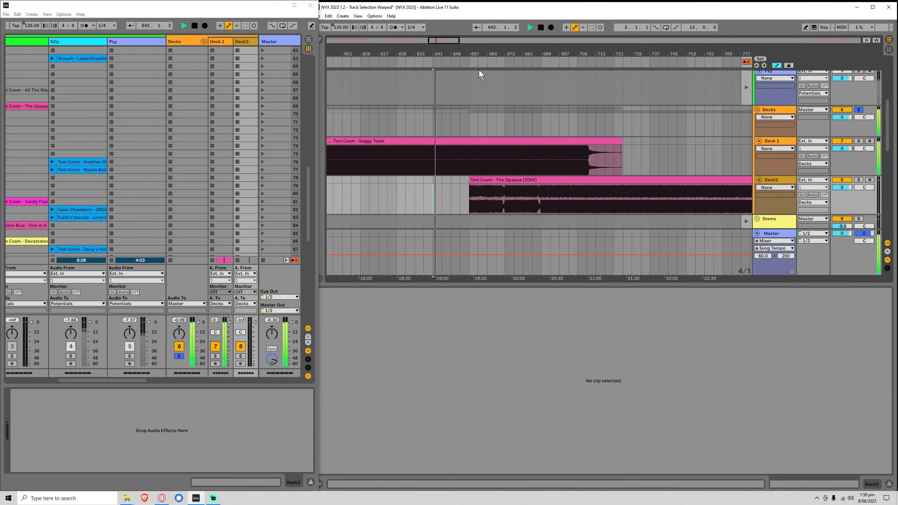
{"action": "key", "text": "space"}
{"action": "left_click", "coordinate": [448, 198]}
{"action": "key", "text": "space"}
{"action": "key", "text": "space"}
{"action": "left_click", "coordinate": [443, 190]}
{"action": "key", "text": "space"}
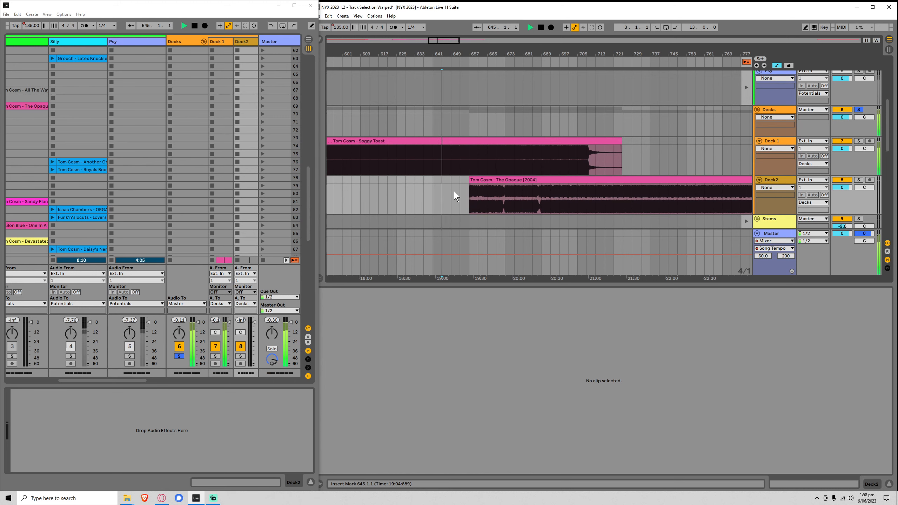
Narrow the arrangement grid and replay Soggy Toast around bar 645 to check where its beats fall.
{"action": "left_click_drag", "start_coordinate": [442, 40], "coordinate": [441, 80]}
{"action": "key", "text": "space"}
{"action": "key", "text": "space"}
{"action": "key", "text": "ctrl+1"}
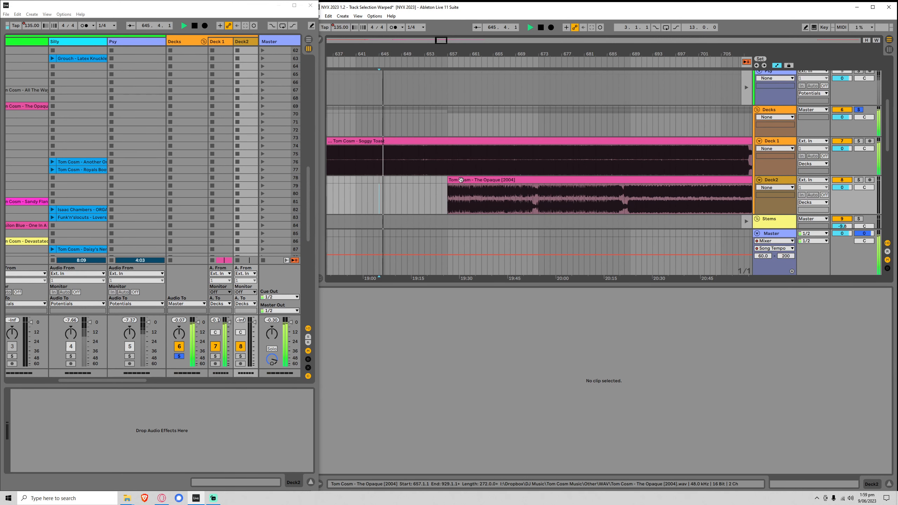
{"action": "key", "text": "space"}
{"action": "key", "text": "space"}
{"action": "left_click_drag", "start_coordinate": [441, 42], "coordinate": [443, 102]}
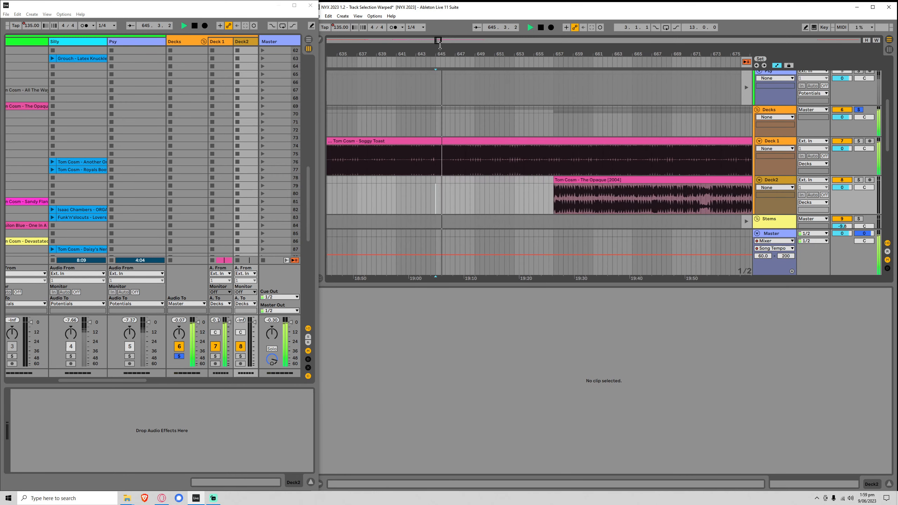
Turn on the metronome and audition the Soggy Toast clip against it around bar 645.
{"action": "left_click", "coordinate": [438, 149]}
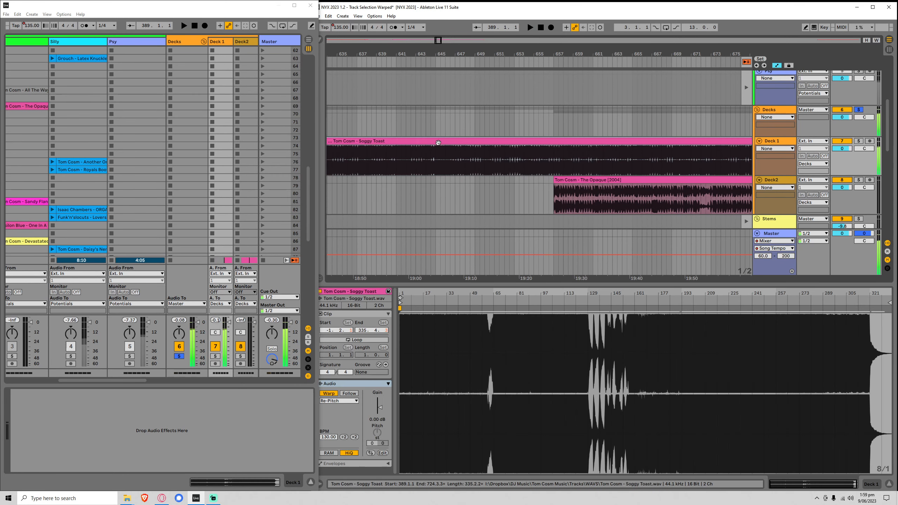
{"action": "left_click", "coordinate": [85, 26]}
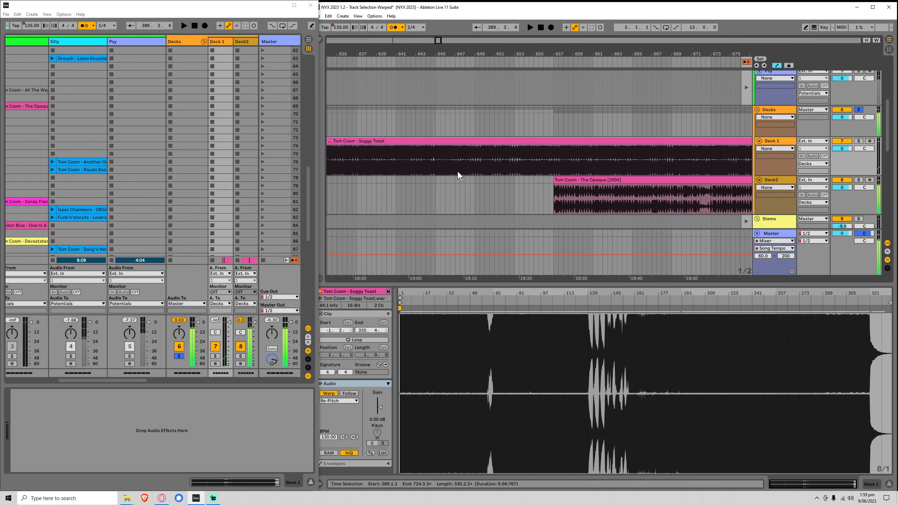
{"action": "left_click", "coordinate": [429, 158]}
{"action": "key", "text": "space"}
{"action": "left_click", "coordinate": [439, 141]}
{"action": "key", "text": "space"}
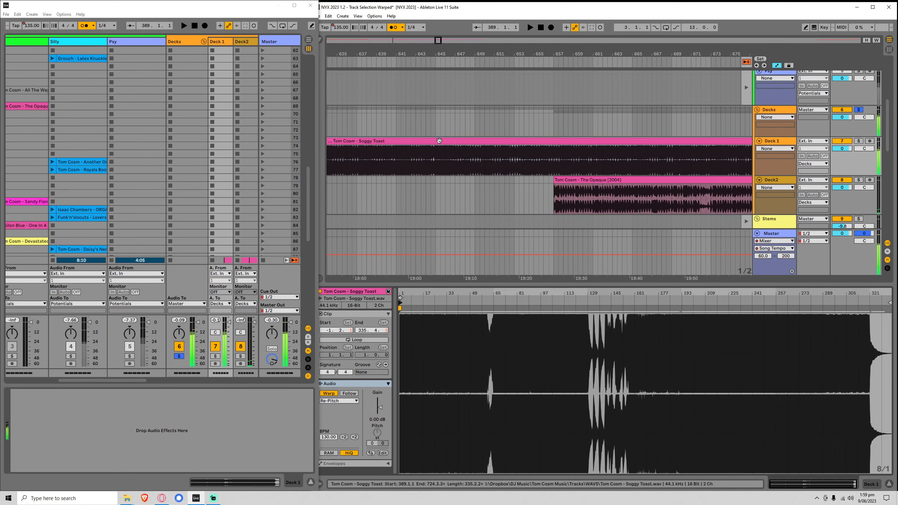
Examine the beginning of Soggy Toast's waveform around the warp marker at 1.1.1.
{"action": "left_click_drag", "start_coordinate": [831, 294], "coordinate": [831, 357]}
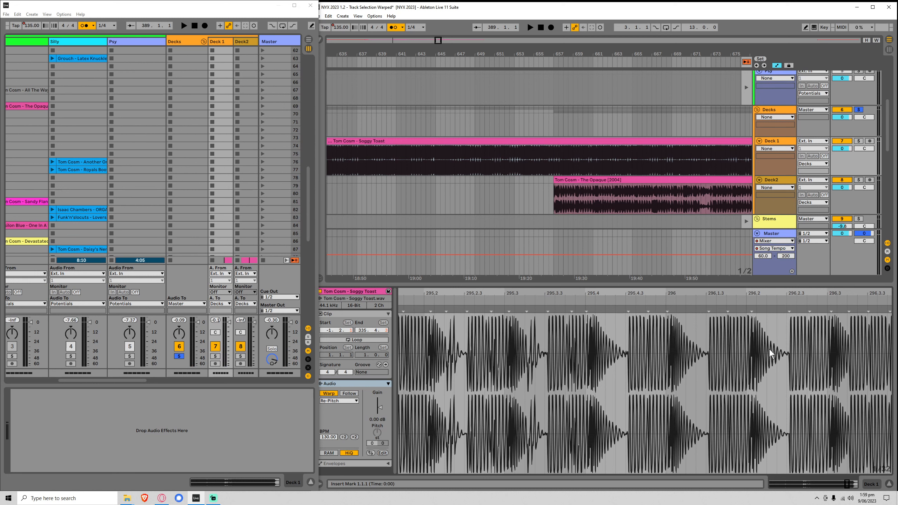
{"action": "left_click_drag", "start_coordinate": [772, 484], "coordinate": [770, 483]}
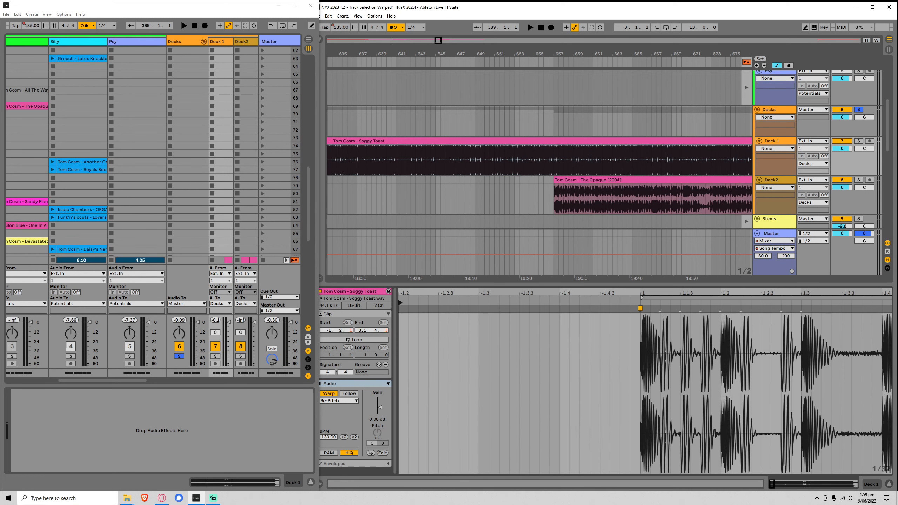
Set the start of the Soggy Toast clip to 1.1.1 and inspect its beats near the end.
{"action": "left_click_drag", "start_coordinate": [401, 300], "coordinate": [641, 302]}
{"action": "left_click", "coordinate": [851, 483]}
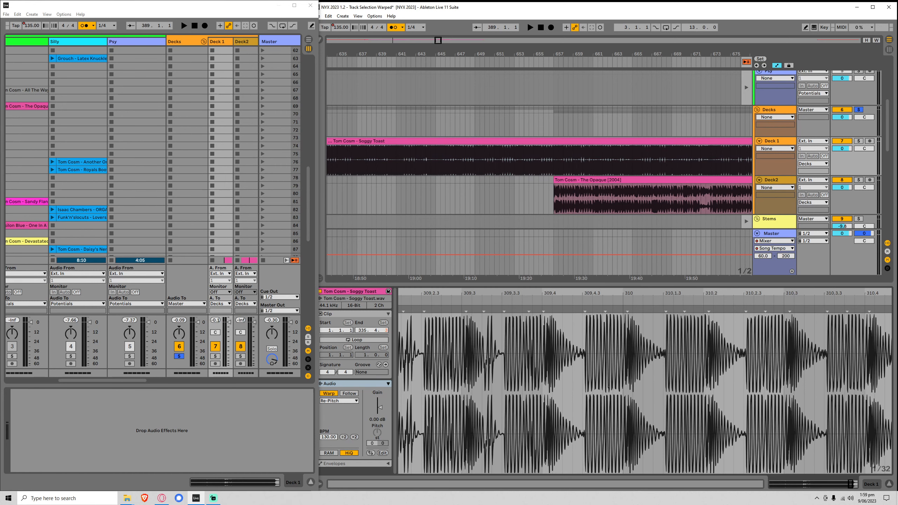
{"action": "left_click_drag", "start_coordinate": [851, 482], "coordinate": [851, 446]}
Play the deck overlap from 657.1.1 and shift the Soggy Toast beat near 277.4.3 onto its grid line.
{"action": "left_click", "coordinate": [553, 204]}
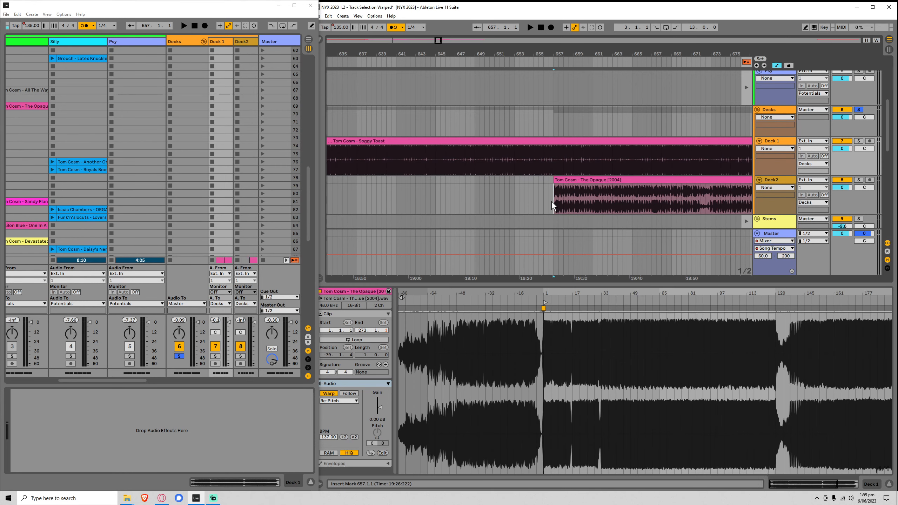
{"action": "key", "text": "space"}
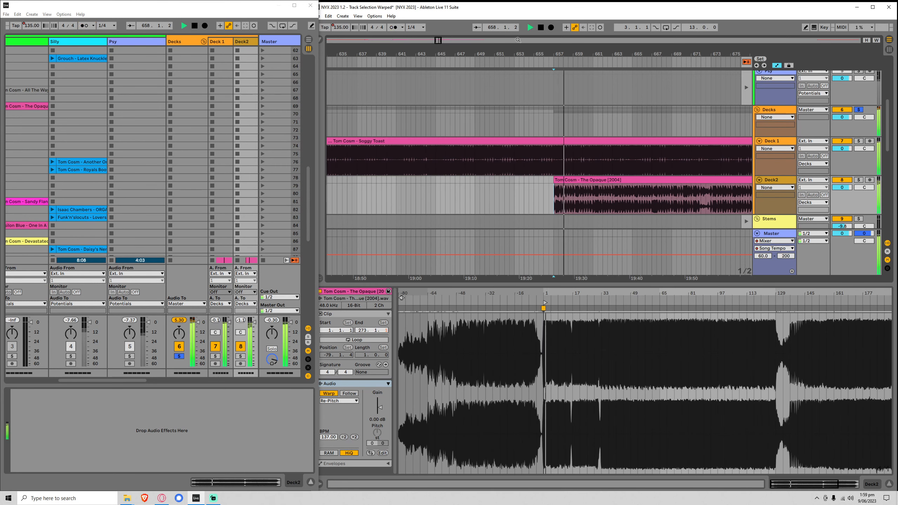
{"action": "left_click", "coordinate": [577, 142]}
{"action": "left_click_drag", "start_coordinate": [806, 294], "coordinate": [805, 343]}
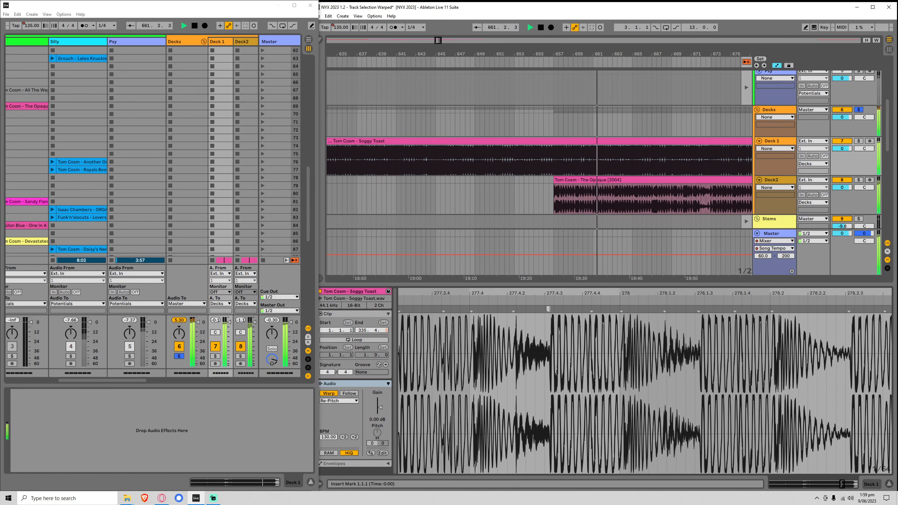
{"action": "left_click_drag", "start_coordinate": [548, 310], "coordinate": [543, 309]}
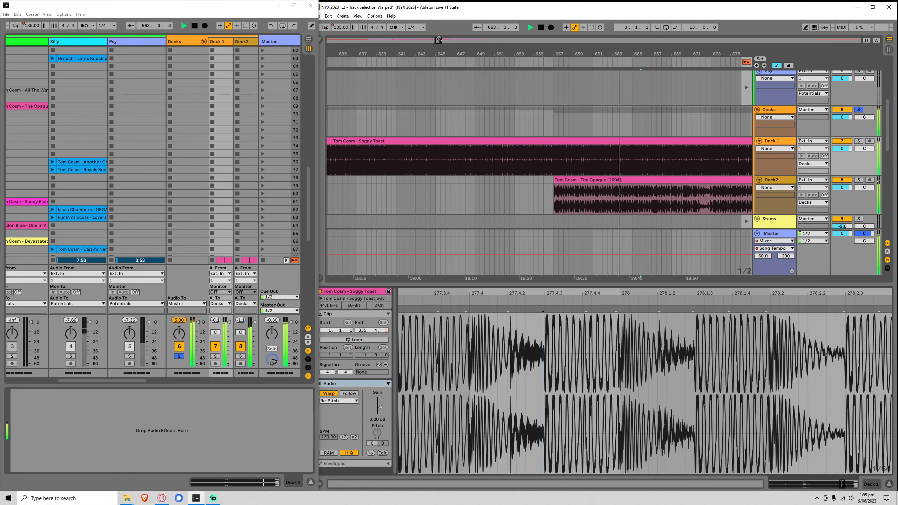
Play the overlap of the two deck tracks from 689.1.1.
{"action": "left_click_drag", "start_coordinate": [438, 41], "coordinate": [438, 21]}
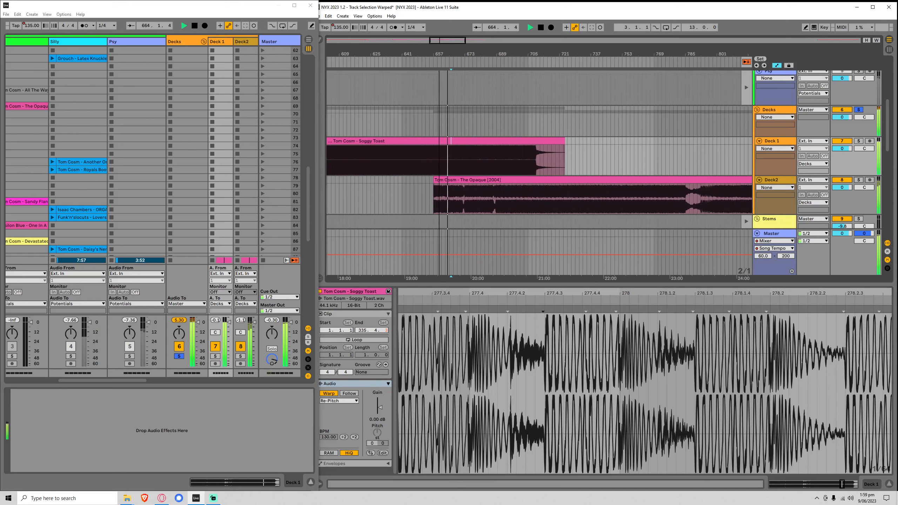
{"action": "left_click", "coordinate": [497, 200]}
{"action": "key", "text": "space"}
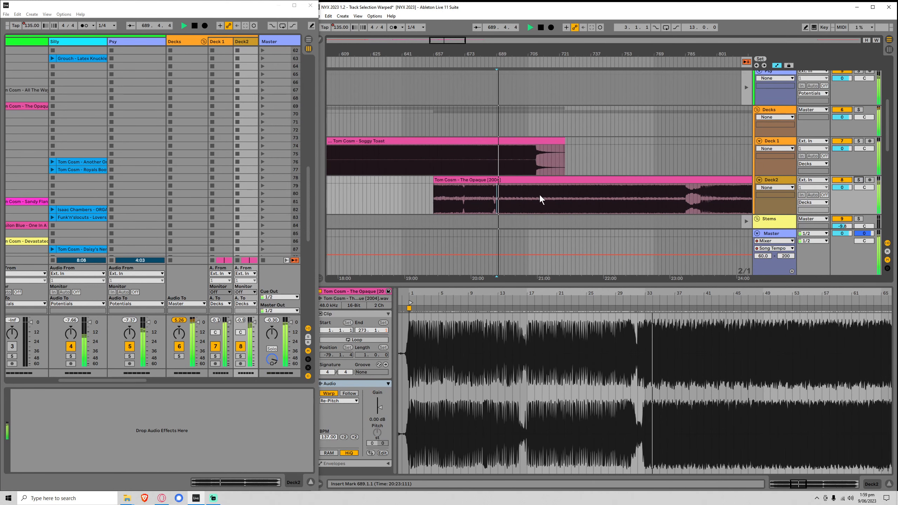
Examine how The Opaque's beats line up with the grid at the clip's start and around bar 33.
{"action": "left_click", "coordinate": [465, 180]}
{"action": "left_click_drag", "start_coordinate": [402, 294], "coordinate": [424, 364]}
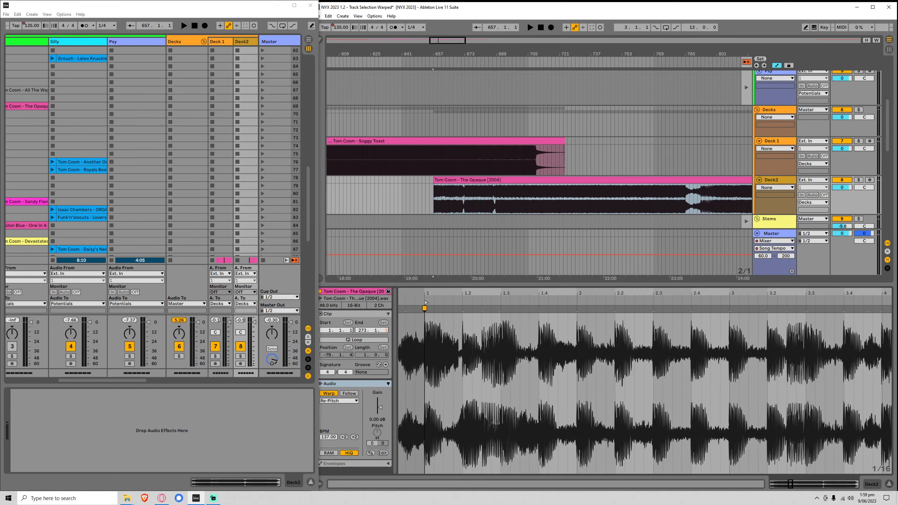
{"action": "left_click", "coordinate": [798, 485]}
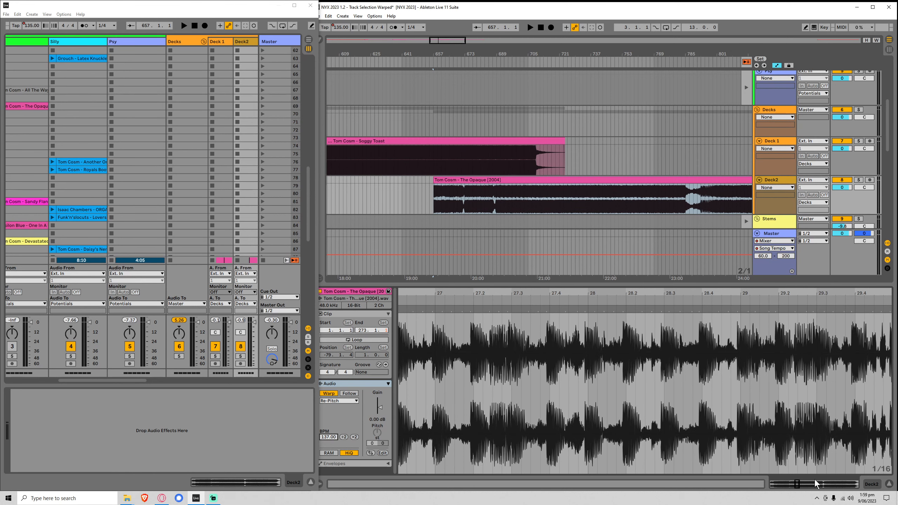
{"action": "left_click_drag", "start_coordinate": [798, 486], "coordinate": [802, 485]}
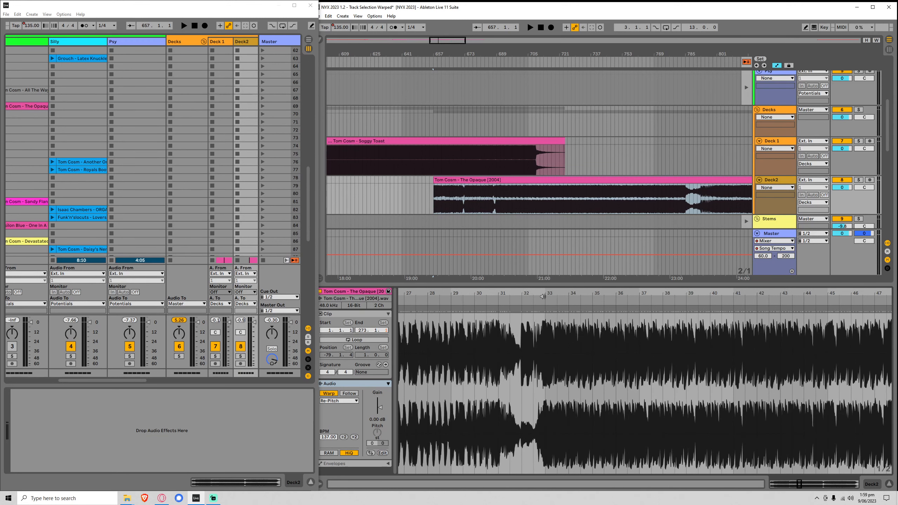
{"action": "left_click", "coordinate": [543, 296]}
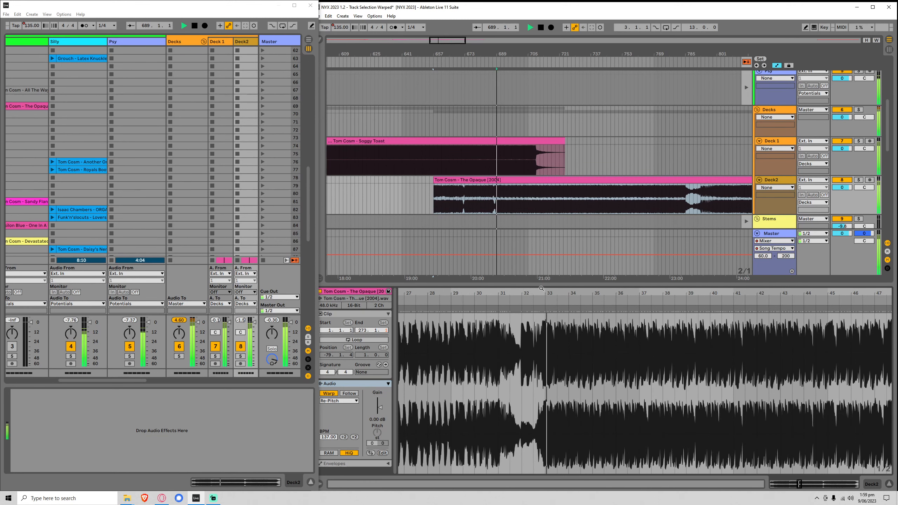
{"action": "left_click", "coordinate": [602, 294]}
{"action": "left_click_drag", "start_coordinate": [602, 294], "coordinate": [602, 227]}
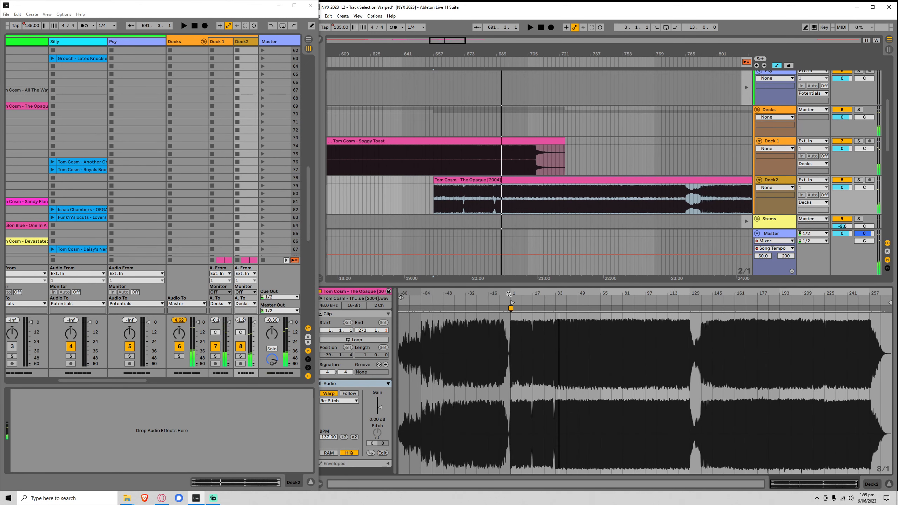
{"action": "left_click_drag", "start_coordinate": [508, 294], "coordinate": [602, 417]}
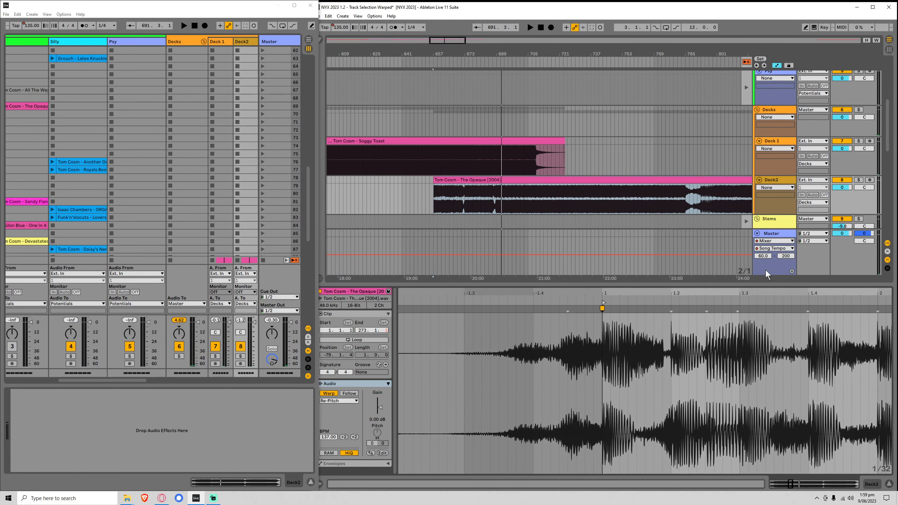
Solo Deck2 and play The Opaque from its start at 657.1.1.
{"action": "left_click", "coordinate": [858, 180]}
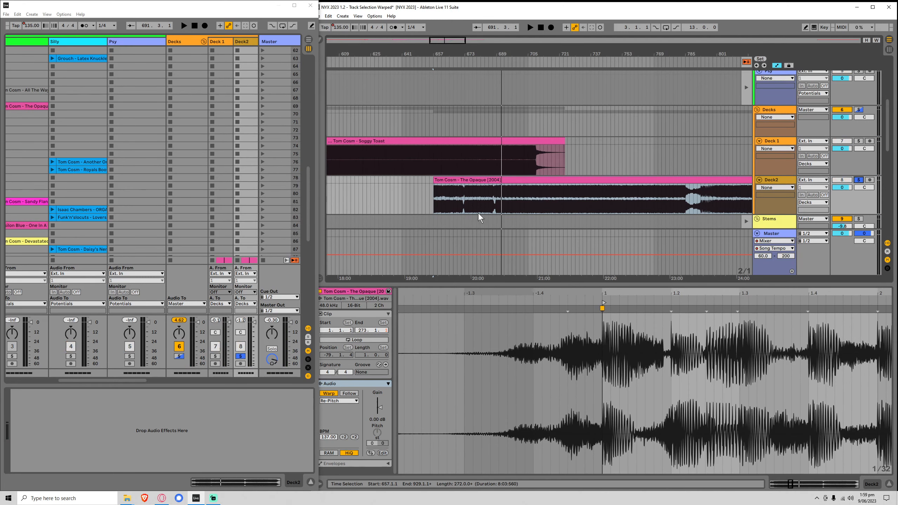
{"action": "left_click", "coordinate": [434, 196]}
{"action": "key", "text": "space"}
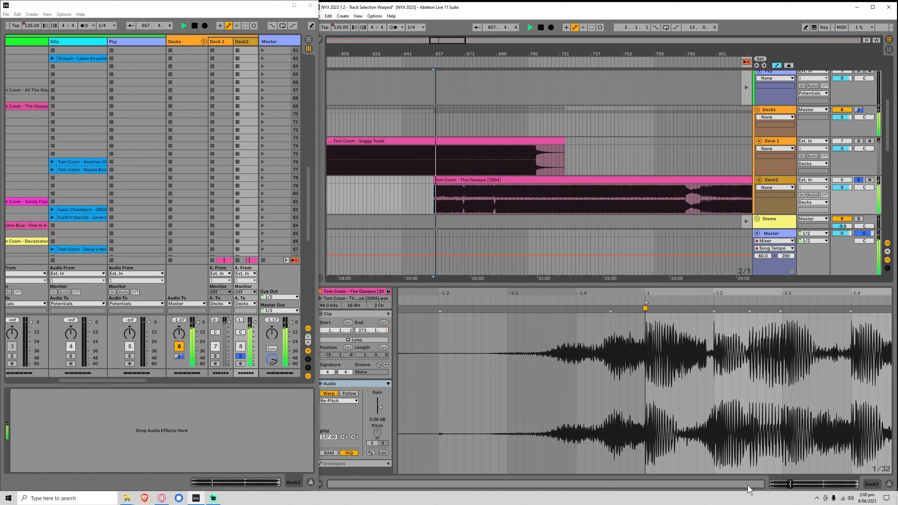
Warp the beat at 196.1.1 in The Opaque onto the grid and replay the track from bar 657.
{"action": "mouse_move", "coordinate": [791, 483]}
{"action": "left_mouse_down"}
{"action": "mouse_move", "coordinate": [857, 483]}
{"action": "mouse_move", "coordinate": [853, 474]}
{"action": "mouse_move", "coordinate": [774, 483]}
{"action": "mouse_move", "coordinate": [791, 493]}
{"action": "left_mouse_up"}
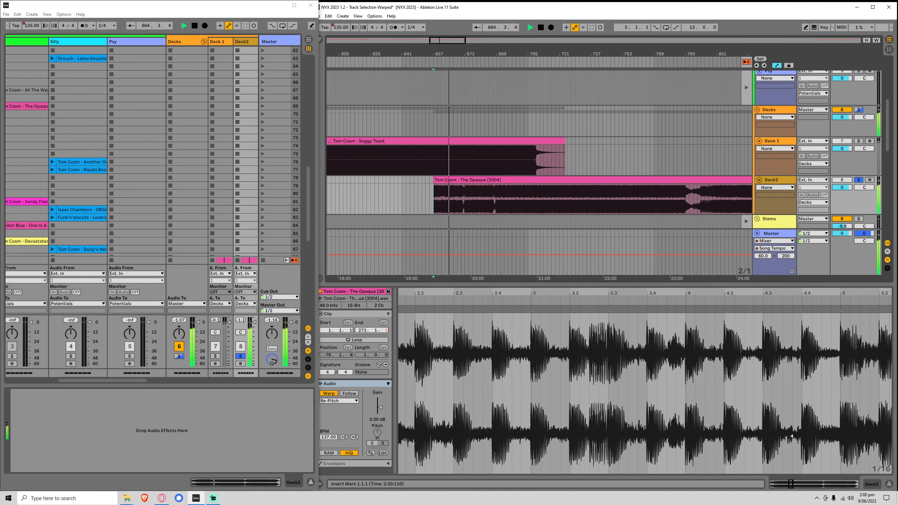
{"action": "left_click", "coordinate": [839, 484]}
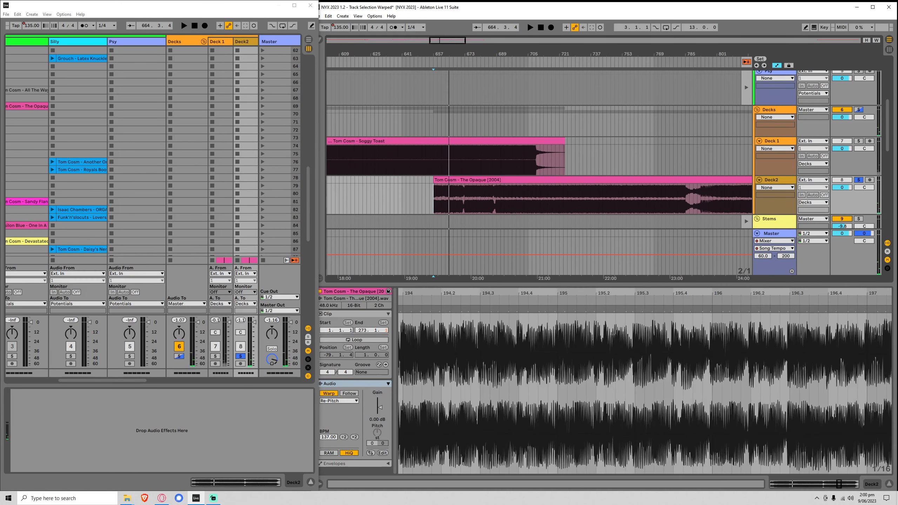
{"action": "left_click", "coordinate": [712, 308]}
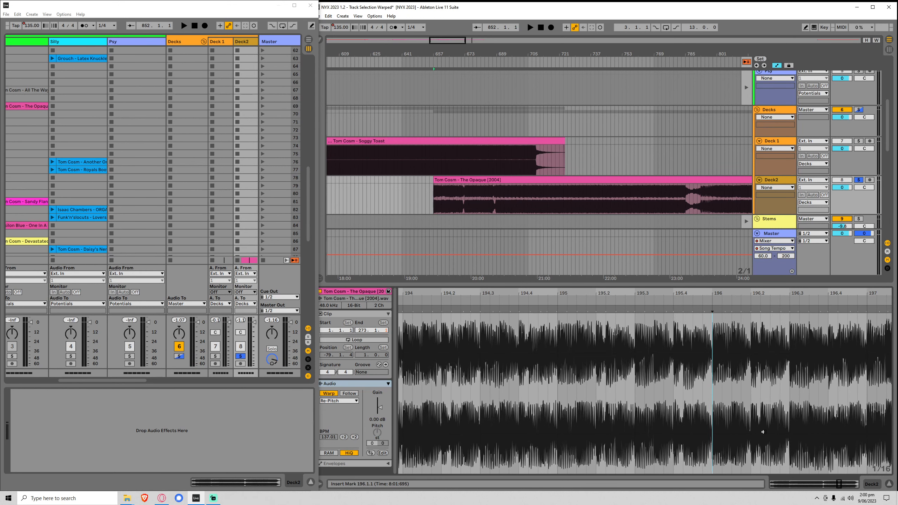
{"action": "key", "text": "space"}
Solo Deck 1, inspect the Soggy Toast beats around bar 285, and play it from about bar 671.
{"action": "left_click", "coordinate": [859, 141]}
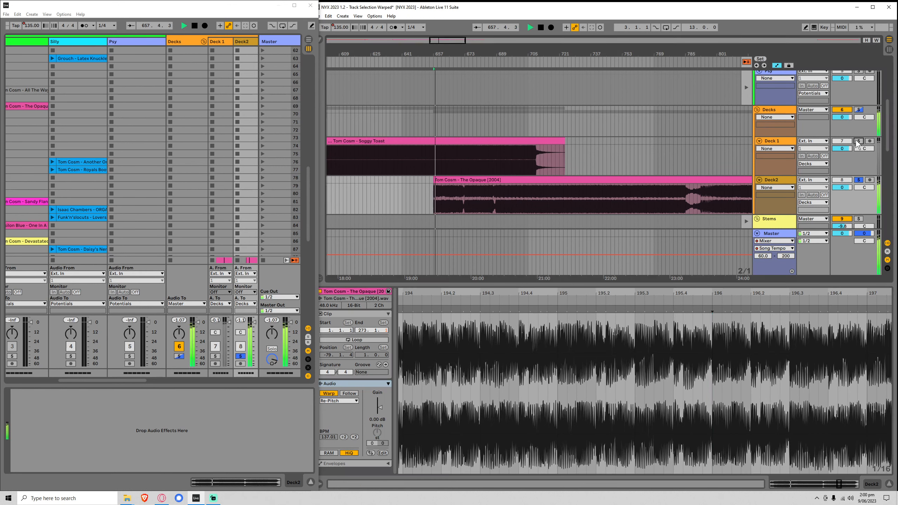
{"action": "left_click", "coordinate": [448, 140]}
{"action": "key", "text": "space"}
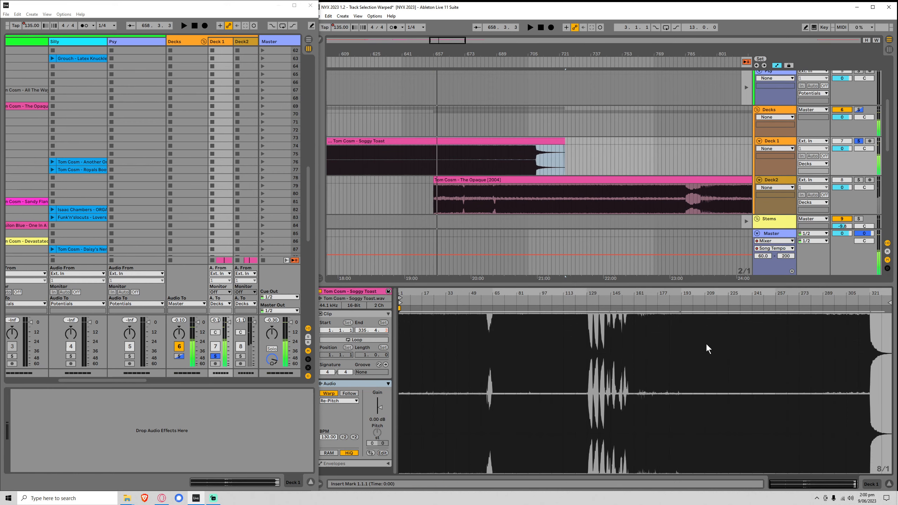
{"action": "left_click_drag", "start_coordinate": [819, 295], "coordinate": [822, 294]}
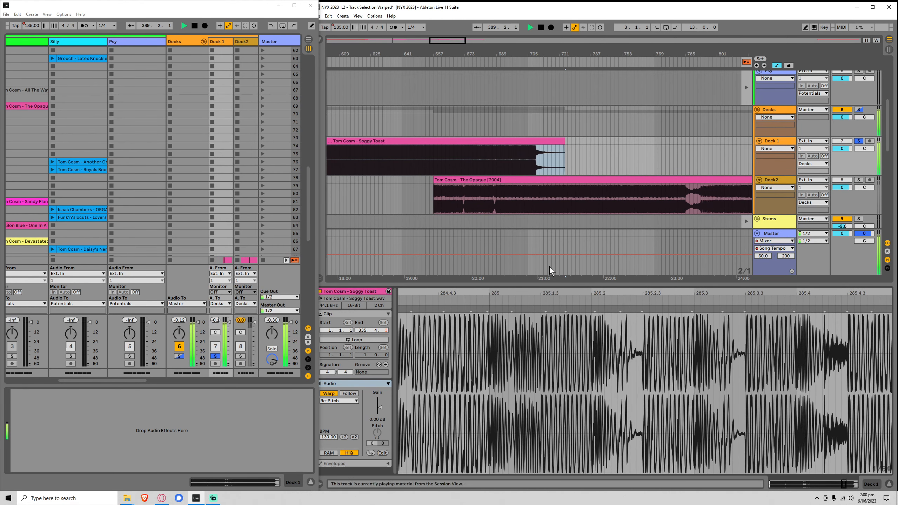
{"action": "left_click", "coordinate": [463, 169]}
{"action": "key", "text": "space"}
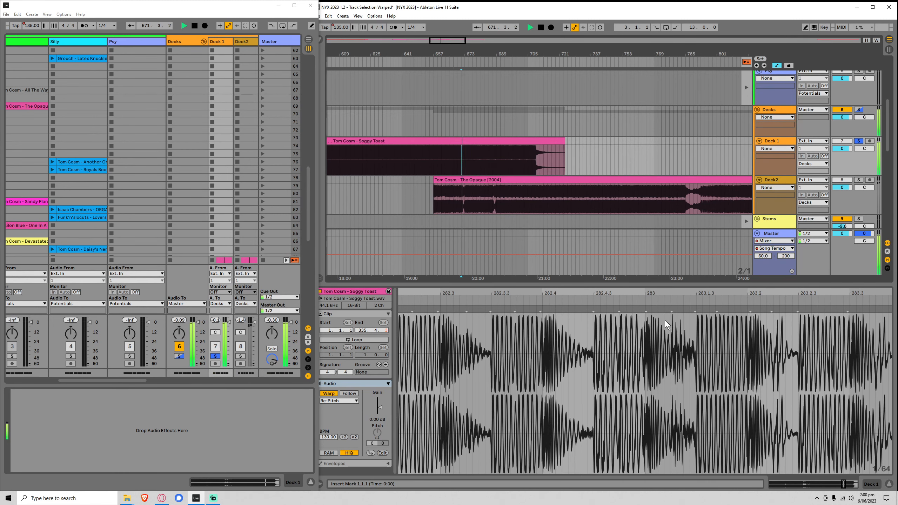
Turn on the metronome, solo Deck2, and play The Opaque from its start against the metronome.
{"action": "left_click", "coordinate": [86, 25]}
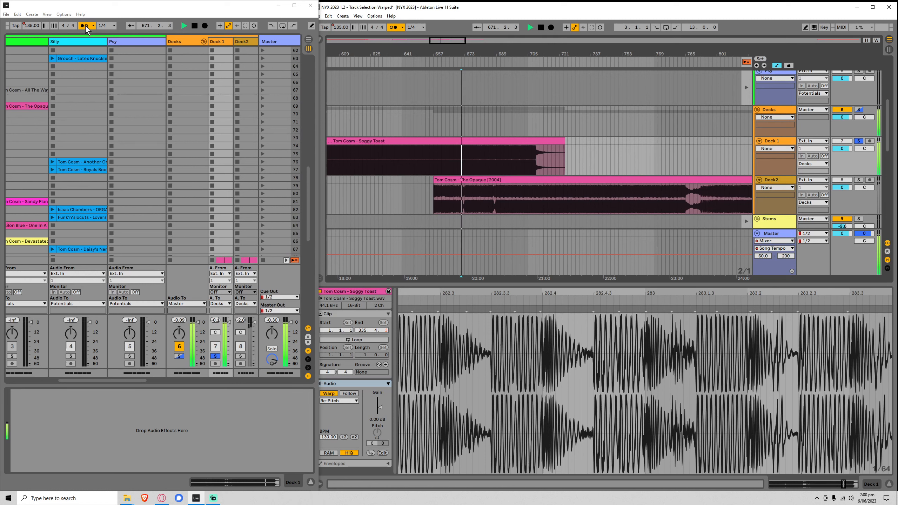
{"action": "left_click", "coordinate": [859, 180]}
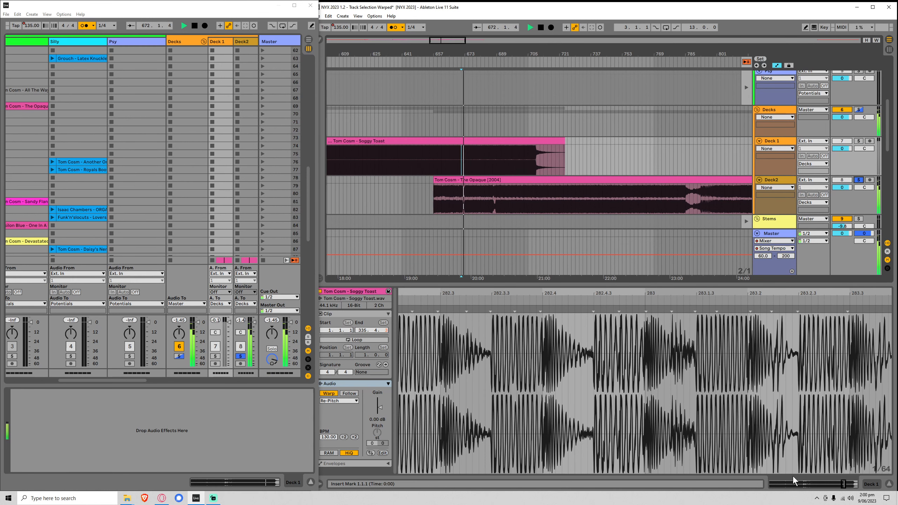
{"action": "left_click", "coordinate": [539, 188]}
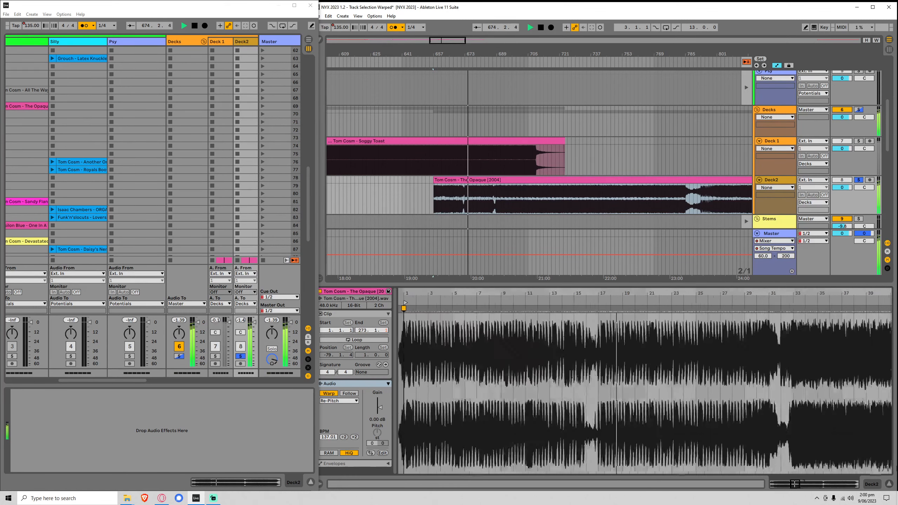
{"action": "left_click_drag", "start_coordinate": [404, 293], "coordinate": [412, 393]}
{"action": "key", "text": "space"}
{"action": "key", "text": "space"}
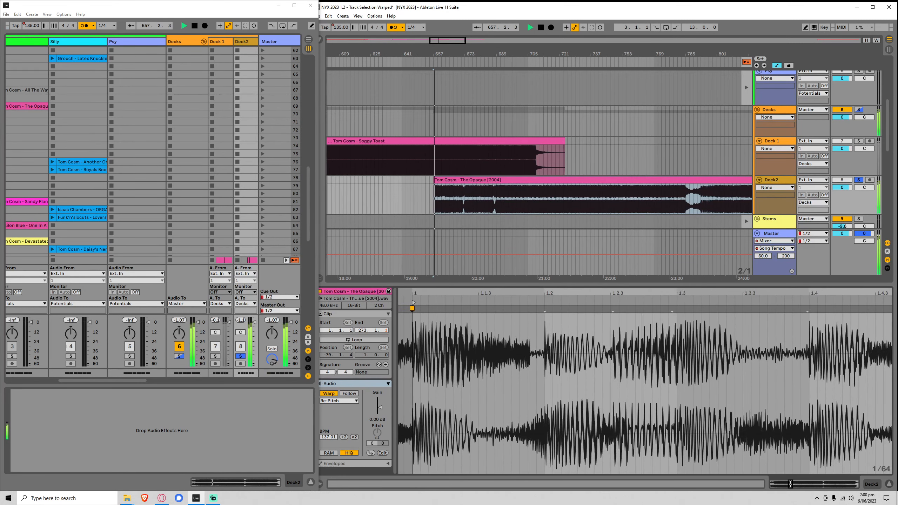
{"action": "left_click_drag", "start_coordinate": [413, 294], "coordinate": [412, 256]}
Stop playback and set The Opaque clip's tempo to 137 BPM.
{"action": "key", "text": "space"}
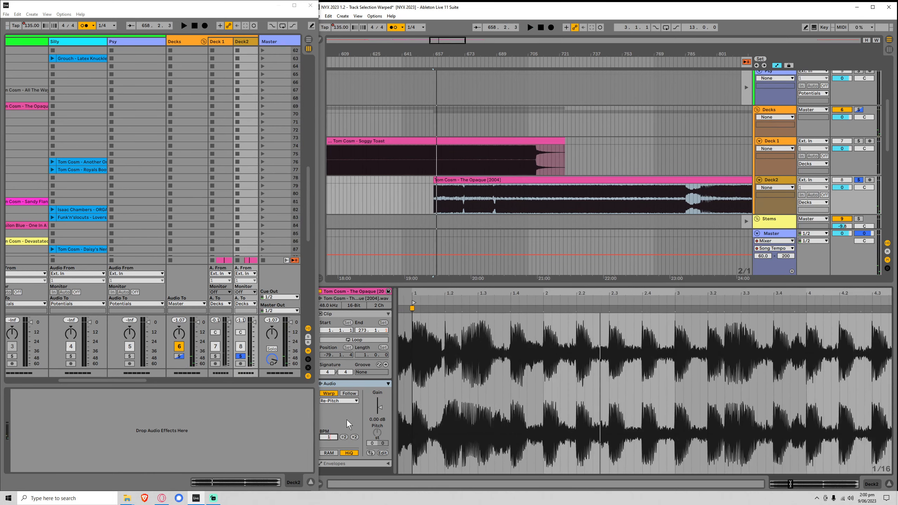
{"action": "type", "text": "7"}
{"action": "key", "text": "Return"}
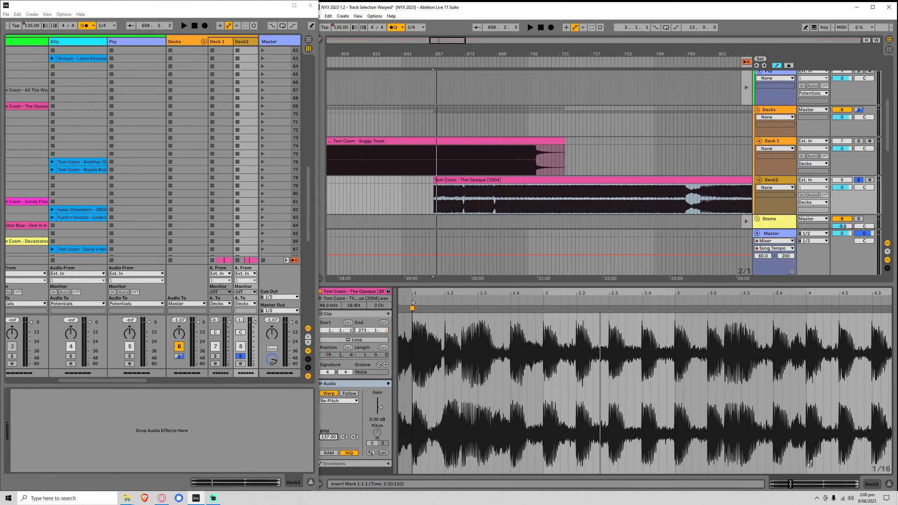
Warp the beat at 52.2.1 in The Opaque clip onto the grid, giving a clip tempo of 137.10 BPM.
{"action": "left_click", "coordinate": [792, 485]}
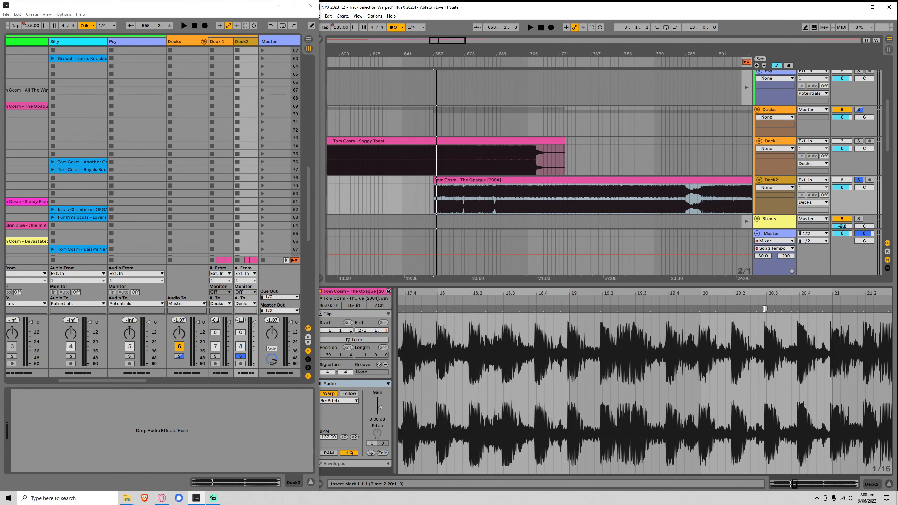
{"action": "left_click_drag", "start_coordinate": [765, 308], "coordinate": [782, 311]}
{"action": "left_click", "coordinate": [803, 484]}
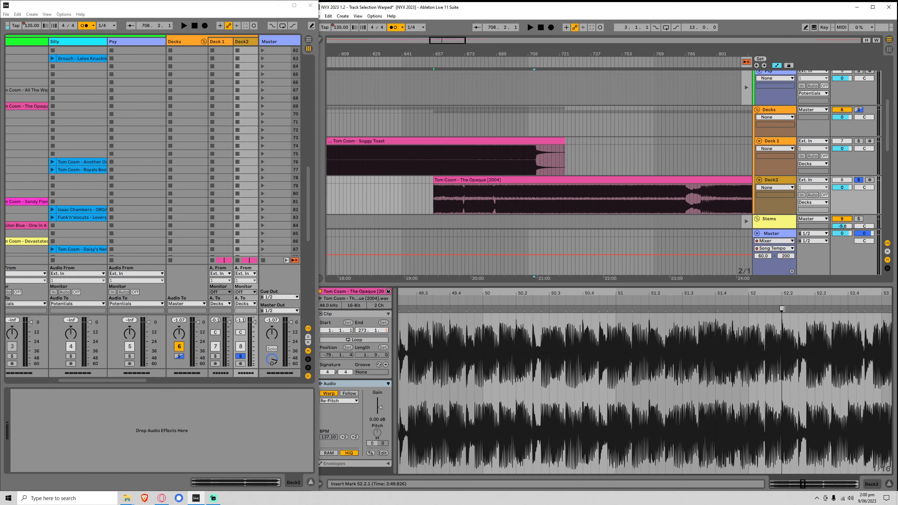
Check The Opaque's beat alignment around bars 107 and 190, including 190.1.3, and replay it briefly from bar 657.
{"action": "left_click", "coordinate": [816, 483]}
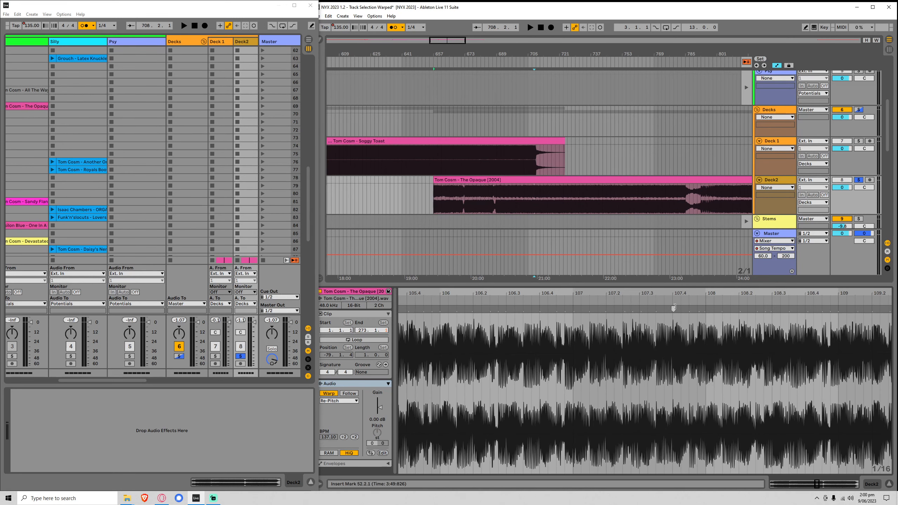
{"action": "left_click", "coordinate": [838, 484]}
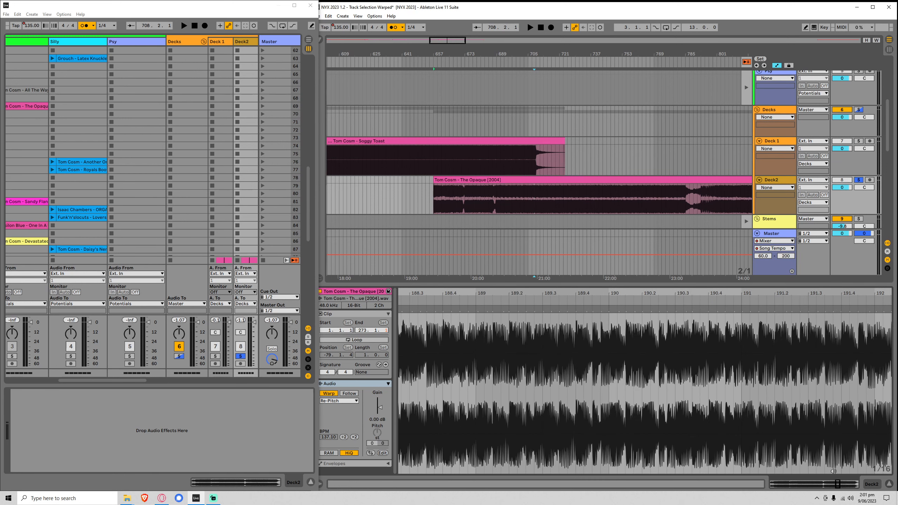
{"action": "left_click", "coordinate": [625, 309]}
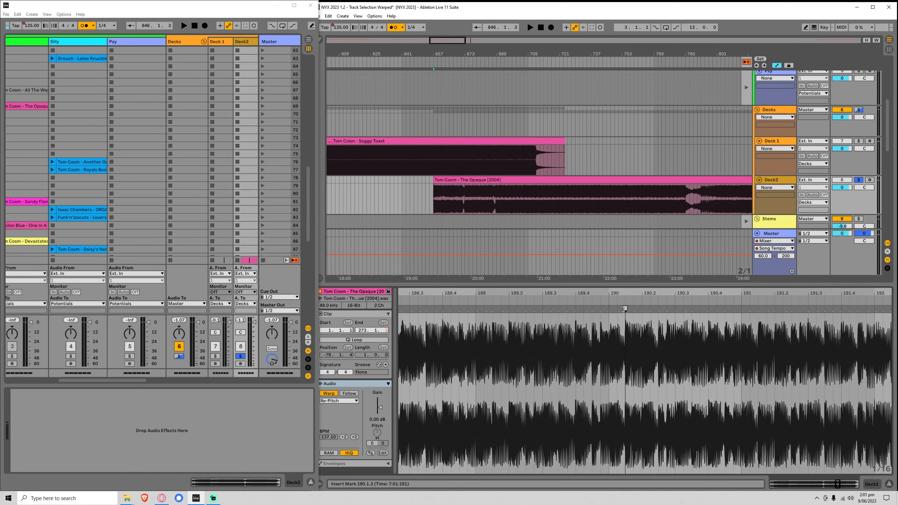
{"action": "key", "text": "space"}
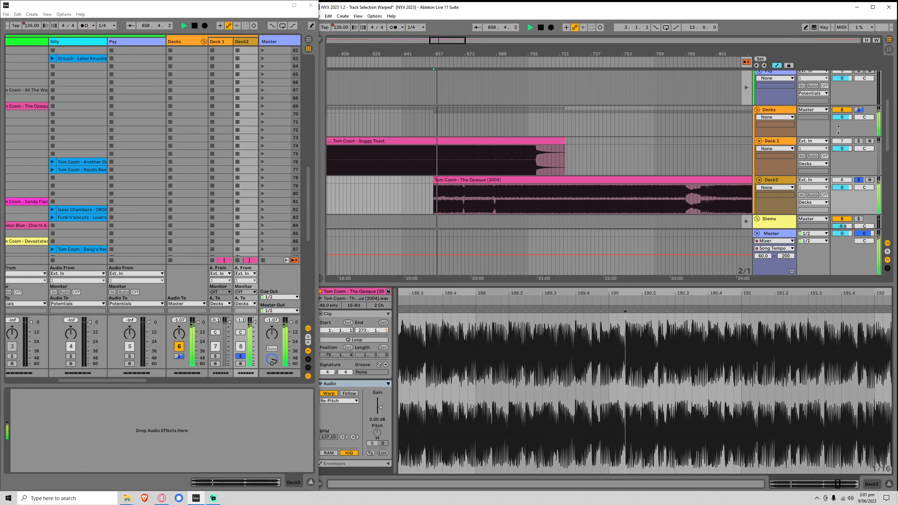
{"action": "key", "text": "space"}
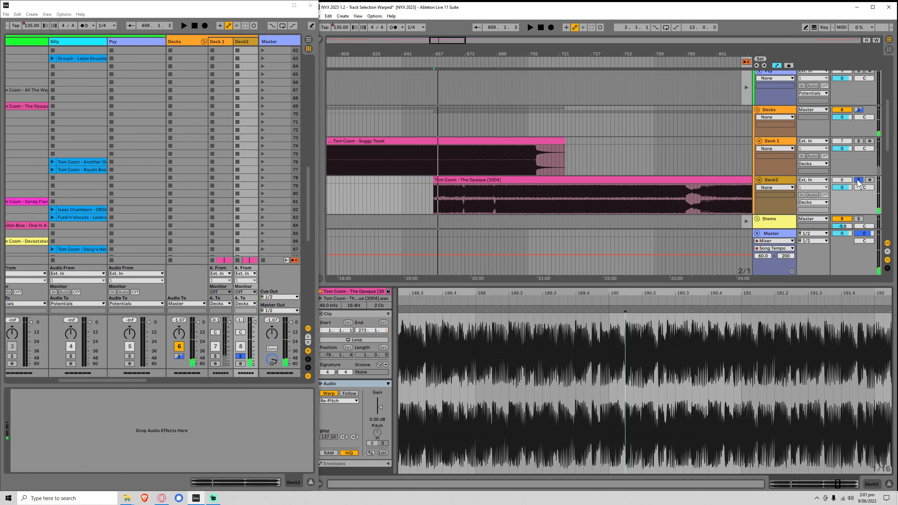
Unsolo Deck2 and play the overlap of Soggy Toast and The Opaque from bars 657, 701 and 685.
{"action": "left_click", "coordinate": [859, 180]}
{"action": "left_click_drag", "start_coordinate": [456, 42], "coordinate": [463, 42]}
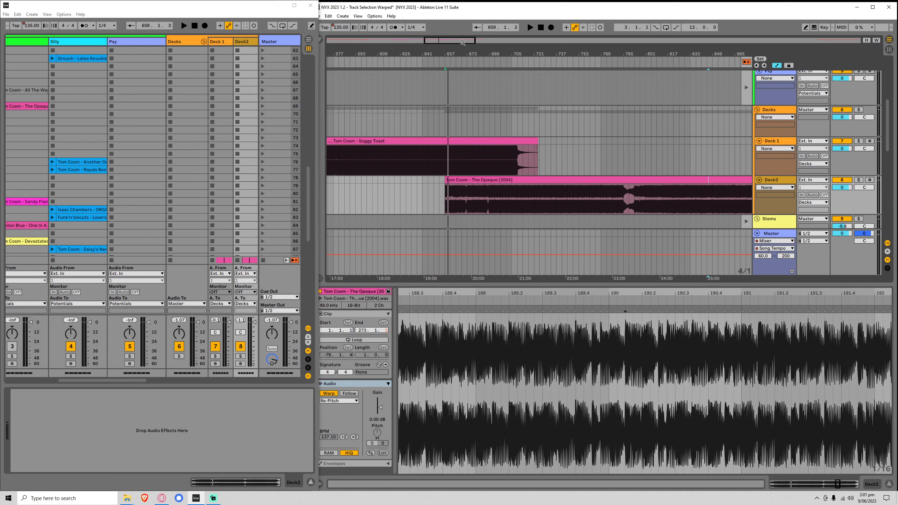
{"action": "key", "text": "space"}
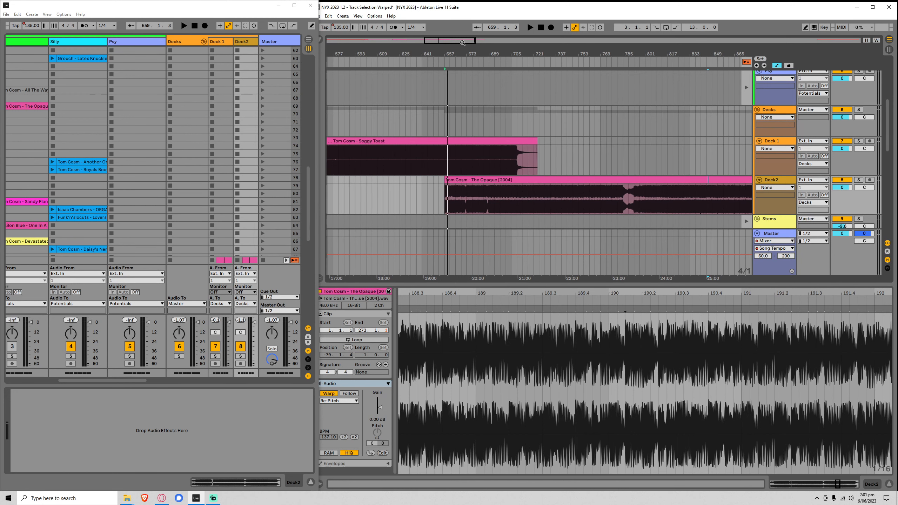
{"action": "left_click_drag", "start_coordinate": [462, 41], "coordinate": [464, 42]}
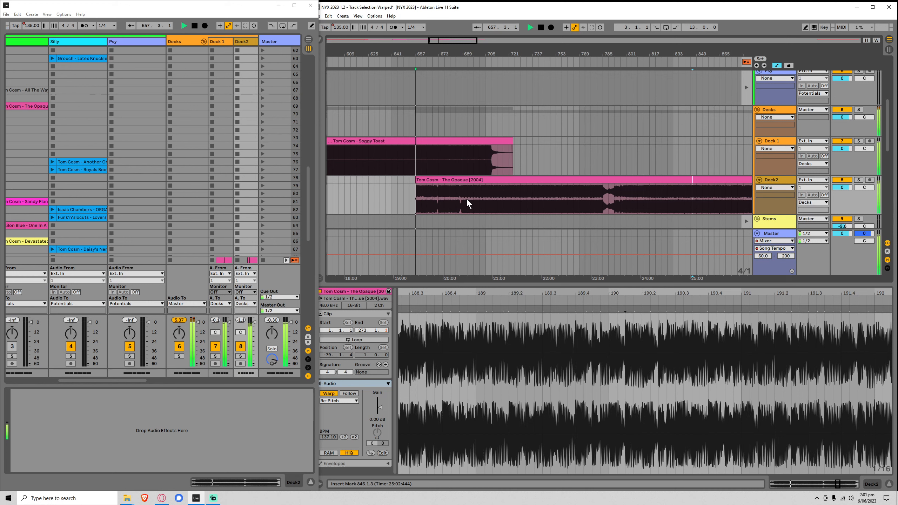
{"action": "left_click", "coordinate": [479, 162]}
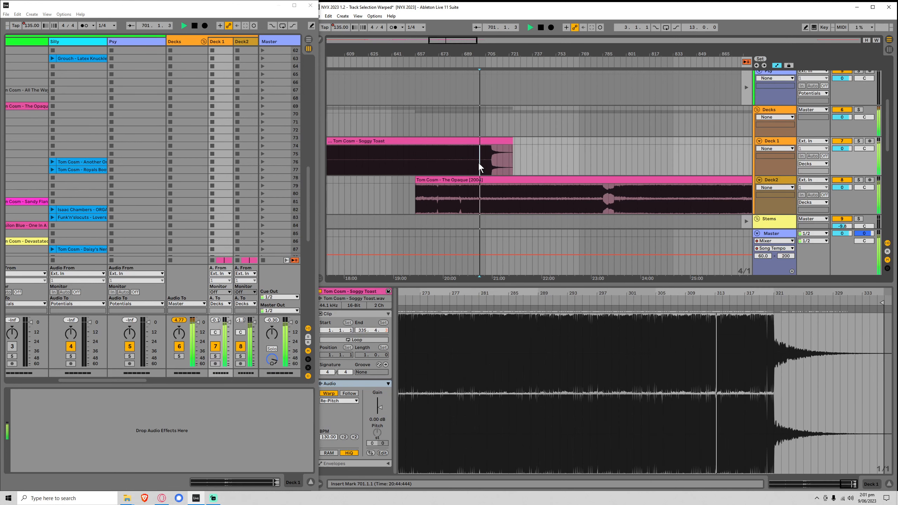
{"action": "left_click", "coordinate": [459, 163]}
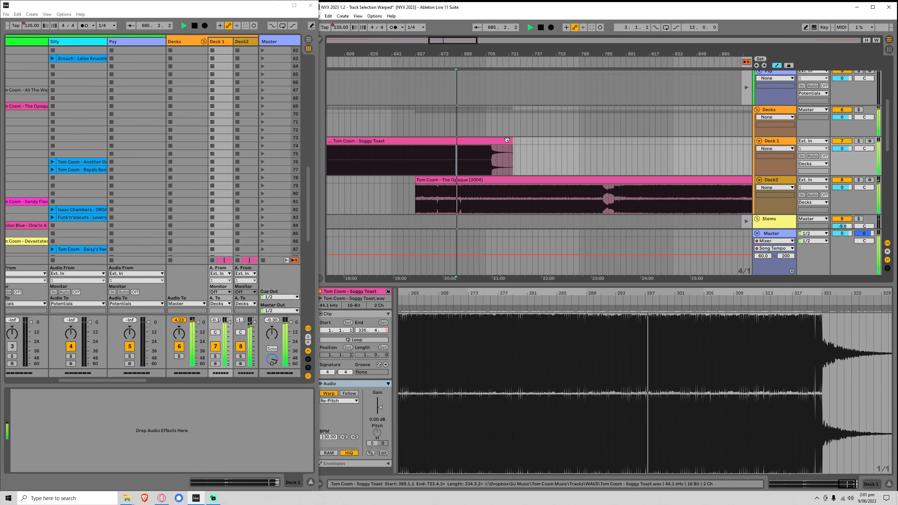
Shorten the end of Soggy Toast on Deck 1 to about bar 687, listen to the result, and stop playback.
{"action": "left_click_drag", "start_coordinate": [445, 40], "coordinate": [446, 66]}
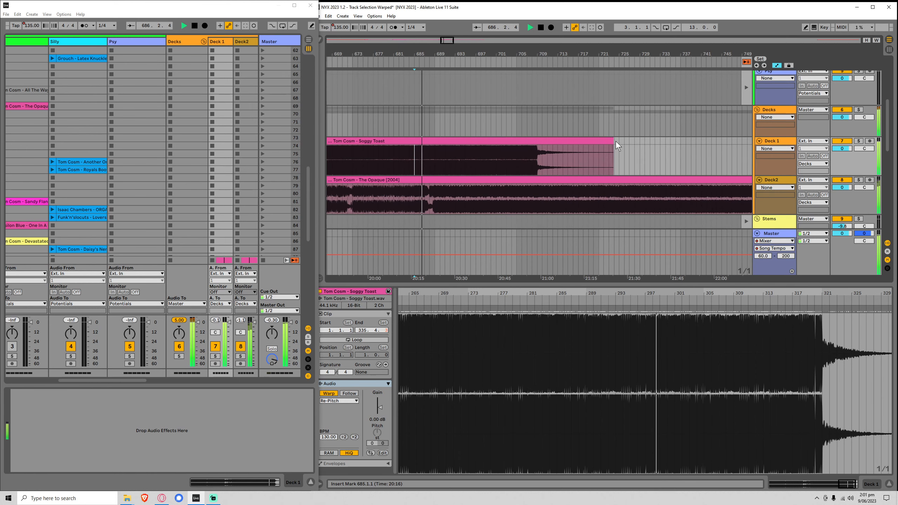
{"action": "left_click_drag", "start_coordinate": [616, 142], "coordinate": [423, 159]}
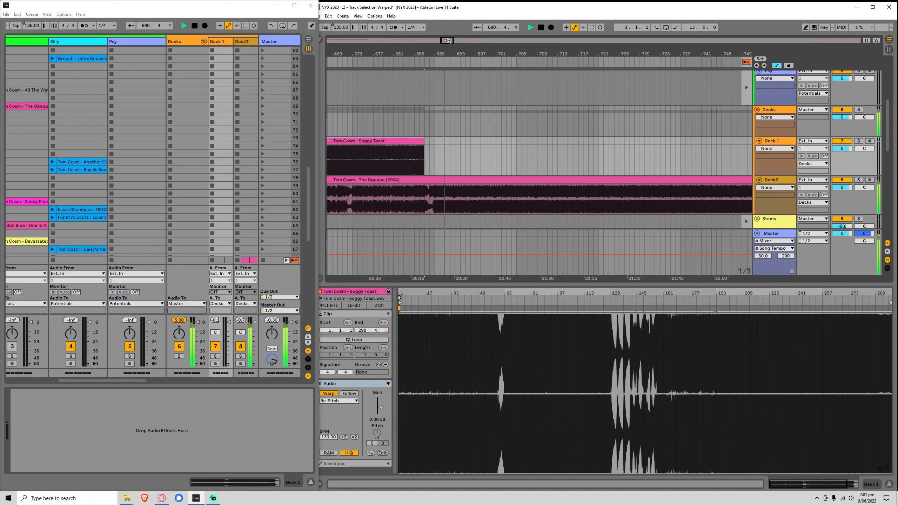
{"action": "left_click_drag", "start_coordinate": [448, 40], "coordinate": [460, 12]}
{"action": "key", "text": "space"}
Deactivate The Opaque clip in scene 69 of the Prog track.
{"action": "scroll", "coordinate": [99, 208], "scroll_direction": "left", "scroll_amount": 3}
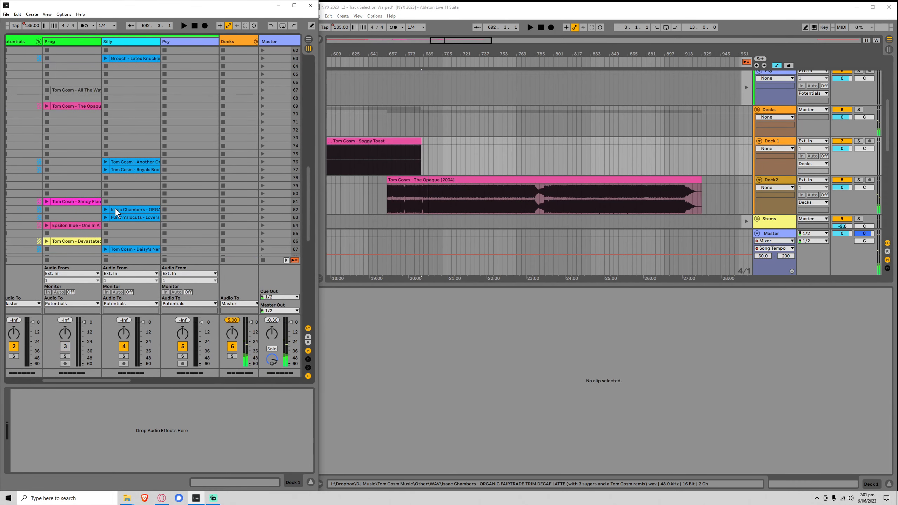
{"action": "left_click", "coordinate": [73, 107]}
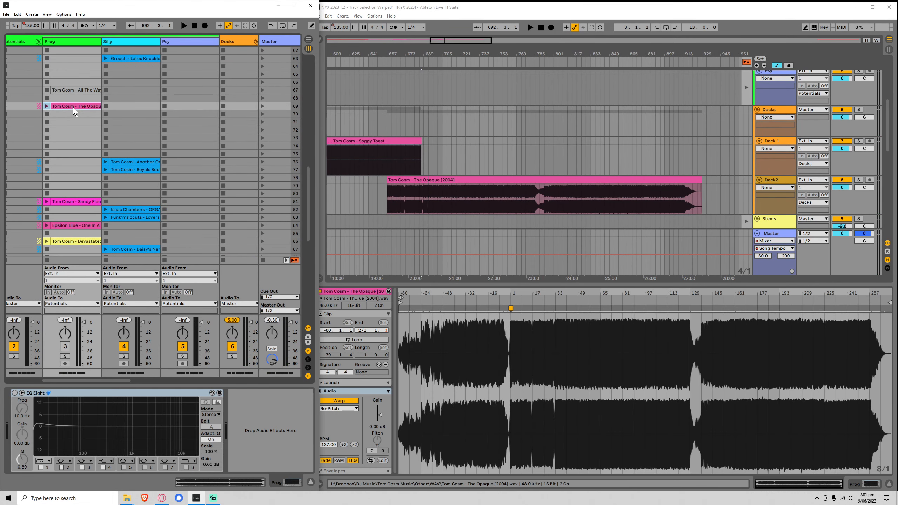
{"action": "key", "text": "0"}
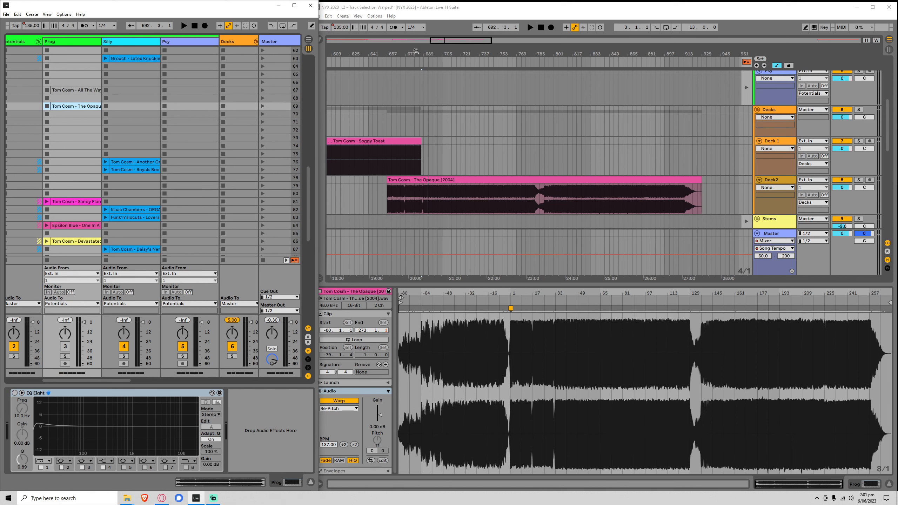
{"action": "left_click", "coordinate": [117, 48]}
{"action": "left_click", "coordinate": [72, 41]}
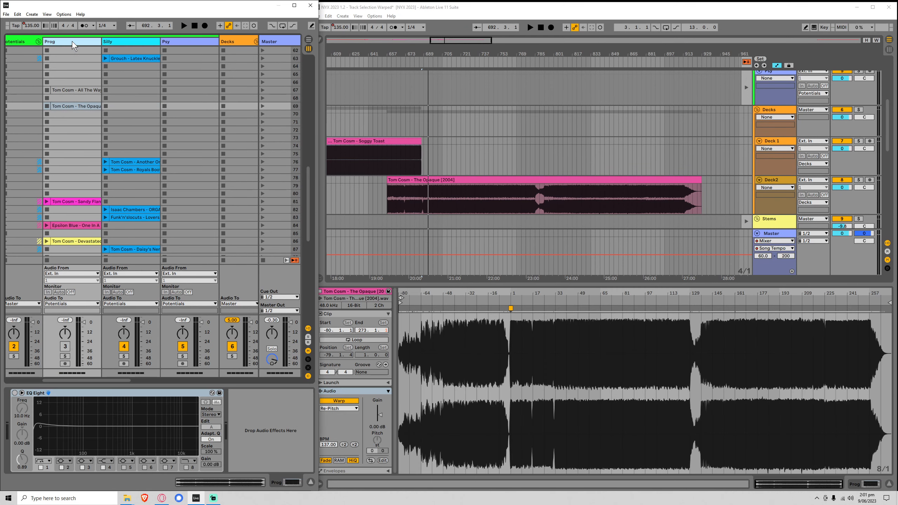
{"action": "left_click", "coordinate": [110, 42]}
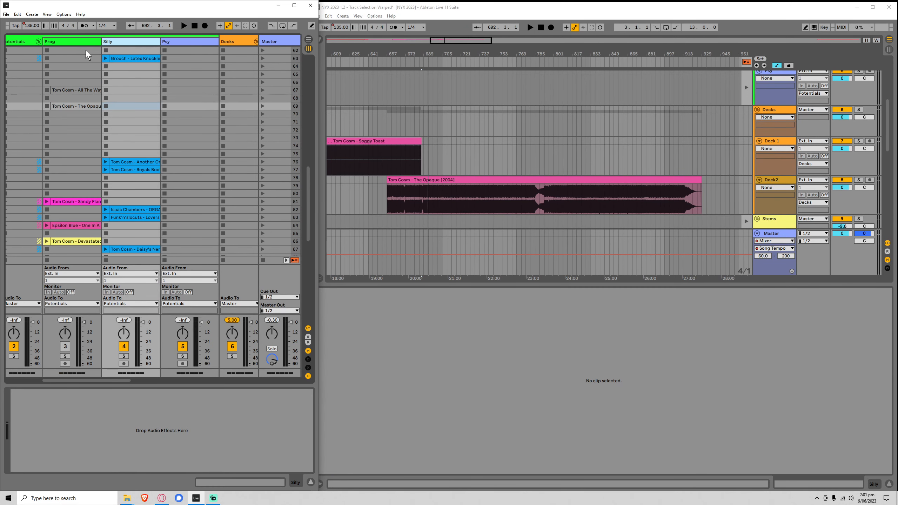
{"action": "left_click", "coordinate": [61, 43]}
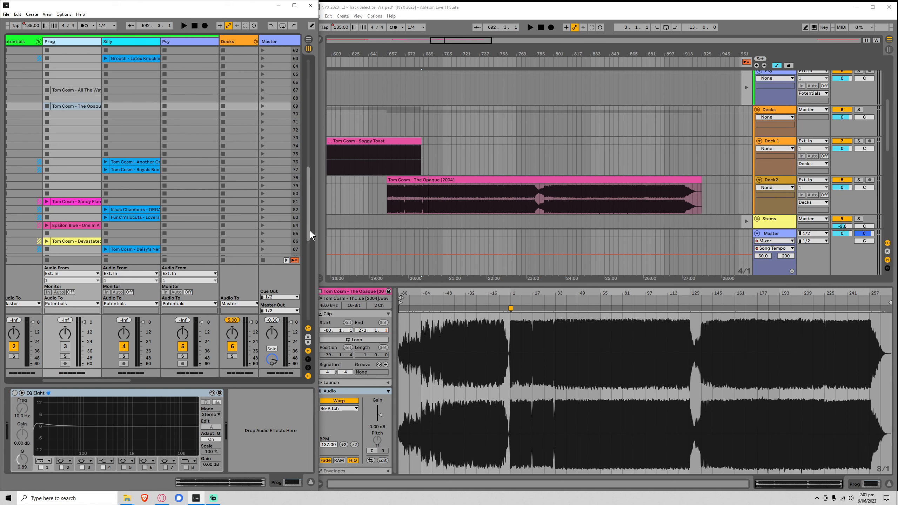
Delete the Epsilon Blue clip in scene 84 and the pink Sandy clip in scene 81 from the Prog track.
{"action": "mouse_move", "coordinate": [310, 230]}
{"action": "left_mouse_down"}
{"action": "mouse_move", "coordinate": [310, 270]}
{"action": "mouse_move", "coordinate": [307, 236]}
{"action": "left_mouse_up"}
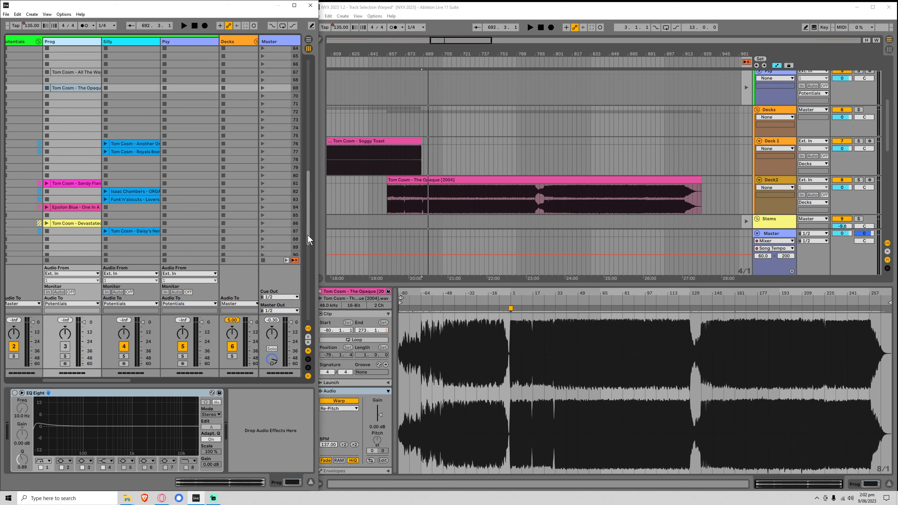
{"action": "left_click_drag", "start_coordinate": [307, 237], "coordinate": [309, 247]}
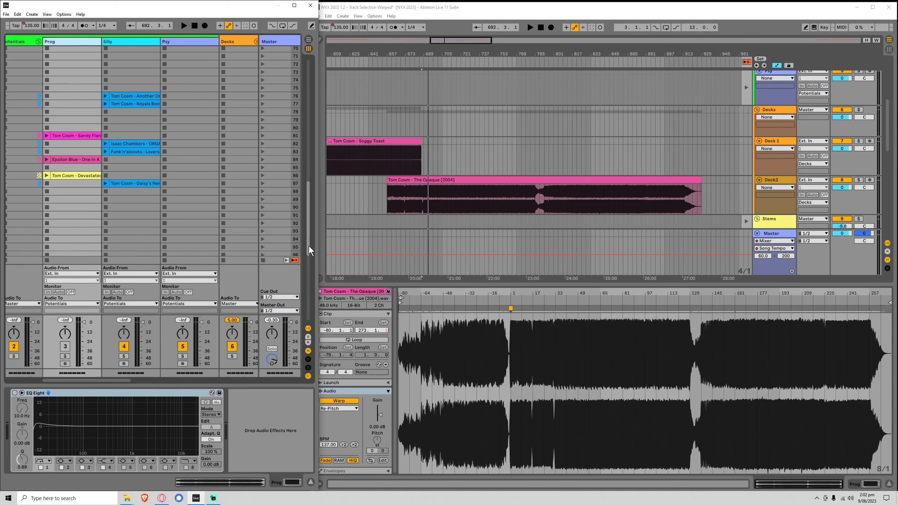
{"action": "left_click", "coordinate": [63, 161]}
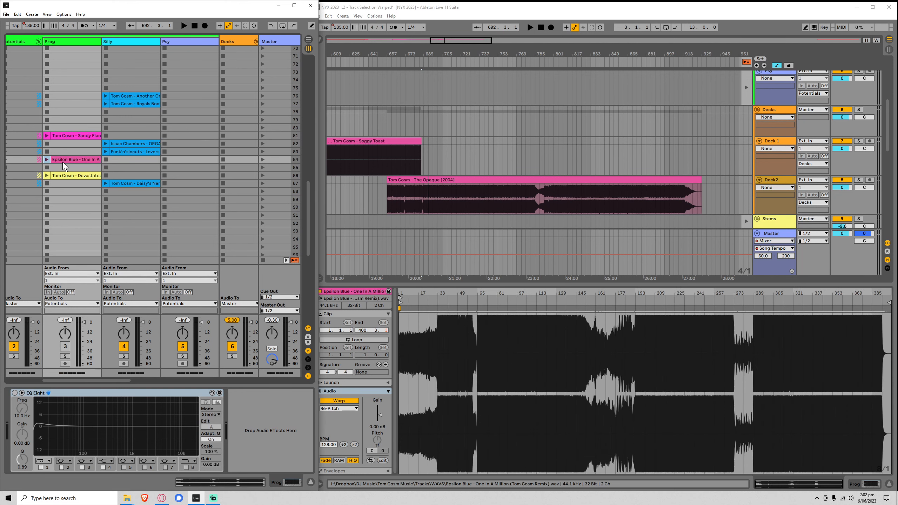
{"action": "left_click", "coordinate": [166, 147]}
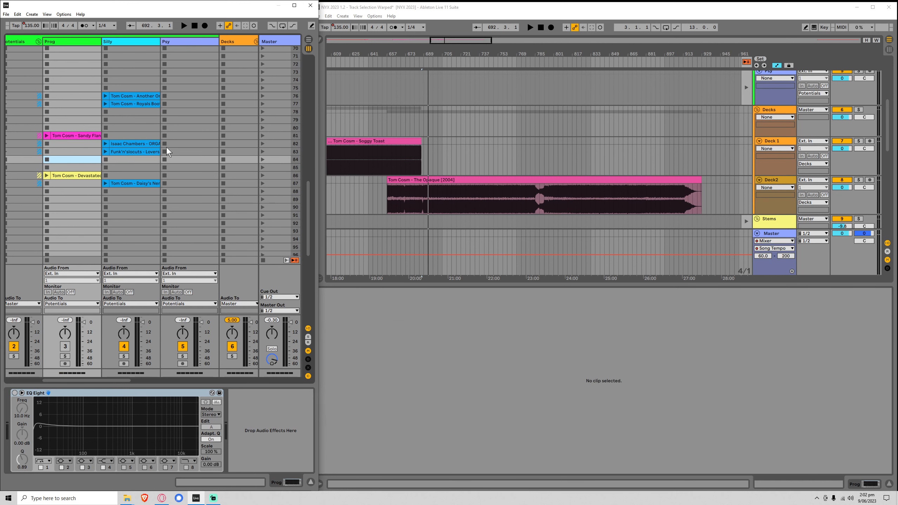
{"action": "left_click", "coordinate": [86, 135]}
{"action": "key", "text": "Delete"}
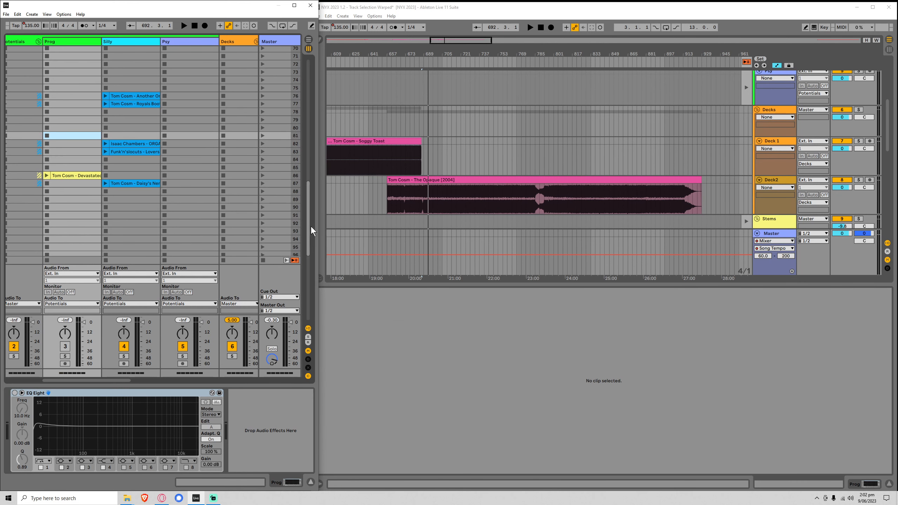
Select the Girth clip in the Prog track and audition The Opaque around bars 801, 813, 818, 863 and 879.
{"action": "left_click_drag", "start_coordinate": [311, 226], "coordinate": [296, 314]}
{"action": "left_click", "coordinate": [68, 173]}
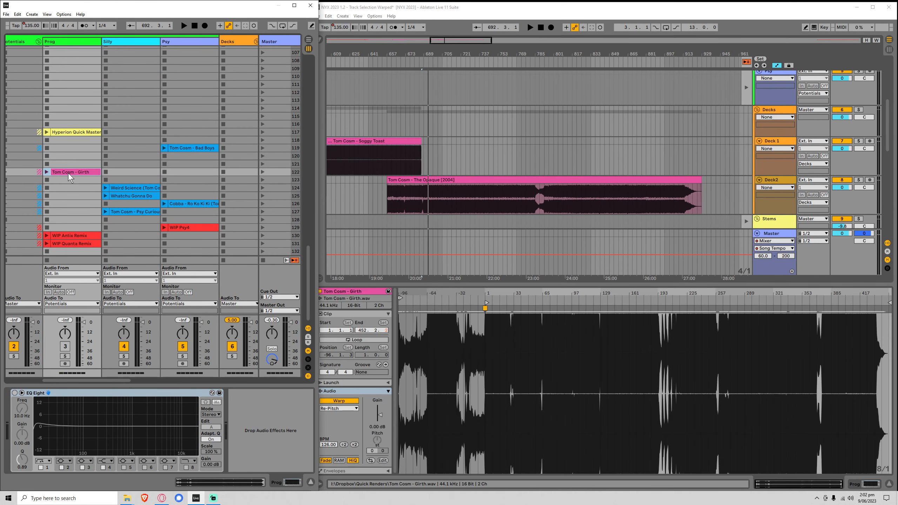
{"action": "left_click", "coordinate": [531, 152]}
{"action": "key", "text": "space"}
{"action": "left_click", "coordinate": [554, 163]}
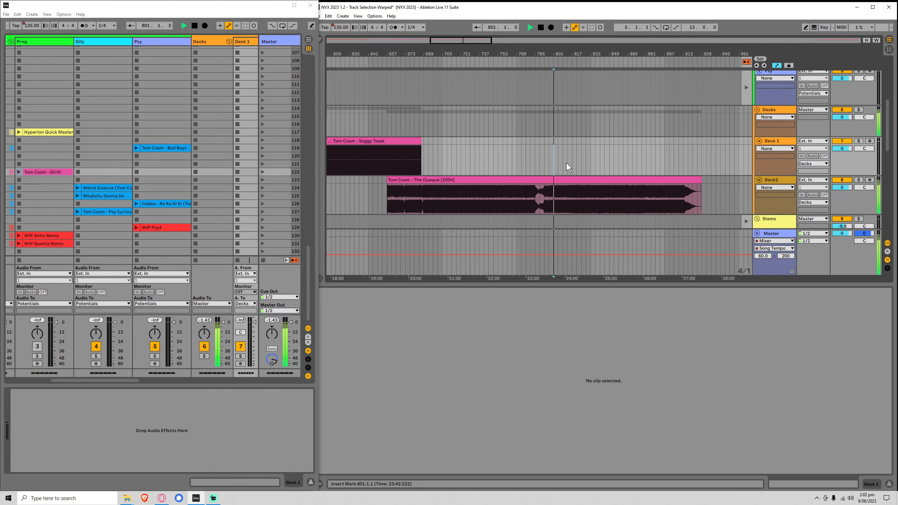
{"action": "left_click", "coordinate": [567, 161]}
{"action": "key", "text": "space"}
{"action": "key", "text": "space"}
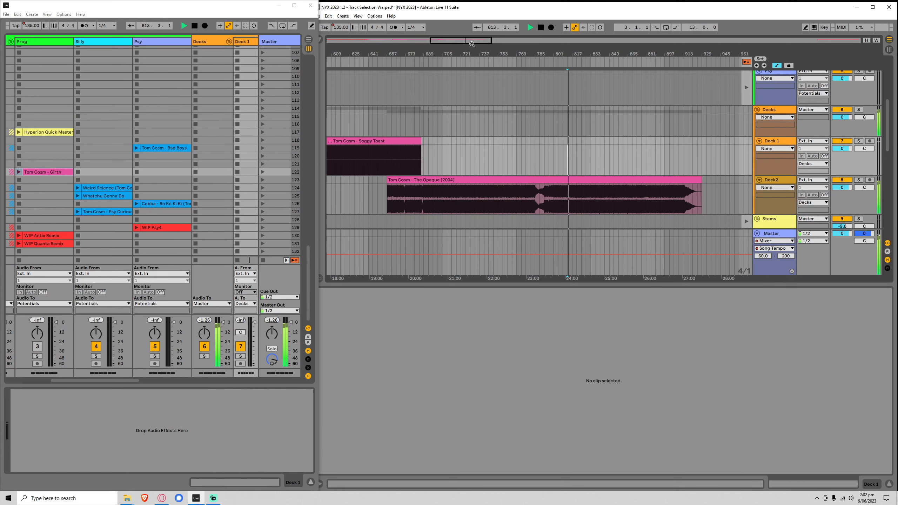
{"action": "left_click_drag", "start_coordinate": [472, 40], "coordinate": [472, 73]}
{"action": "left_click", "coordinate": [473, 159]}
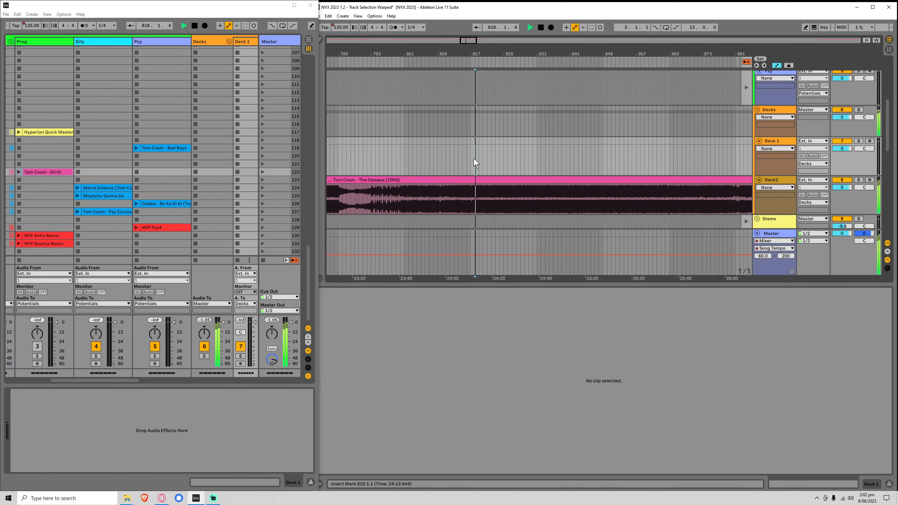
{"action": "left_click", "coordinate": [665, 162]}
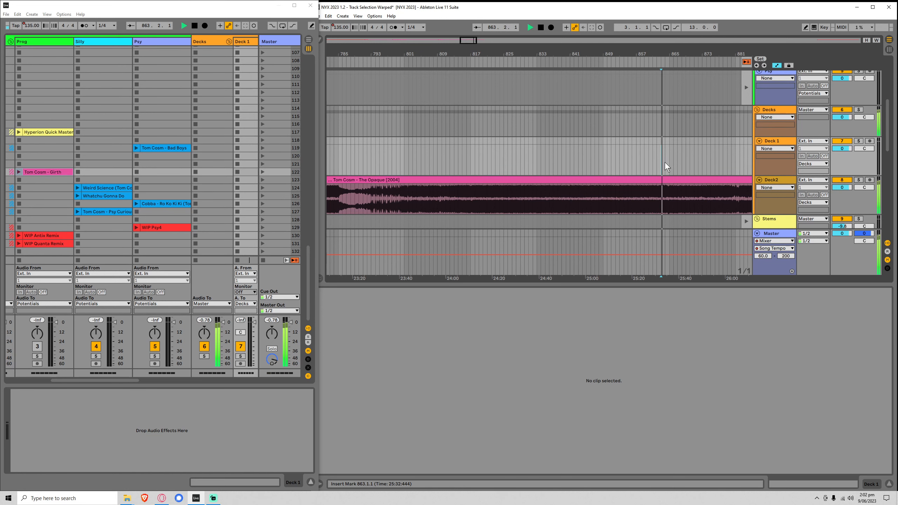
{"action": "left_click_drag", "start_coordinate": [475, 40], "coordinate": [478, 56]}
{"action": "left_click", "coordinate": [515, 154]}
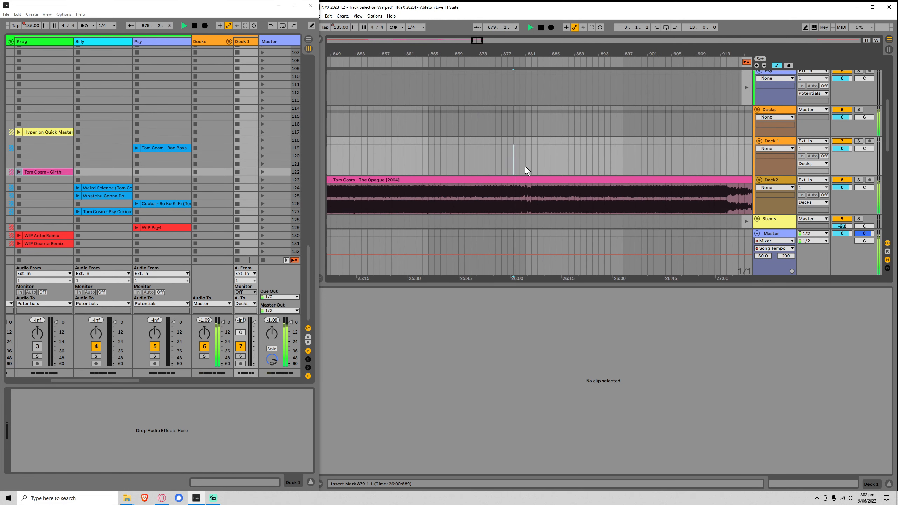
Place the Girth clip on Deck 1 starting at bar 882, overlapping the end of The Opaque.
{"action": "left_click_drag", "start_coordinate": [48, 173], "coordinate": [532, 159]}
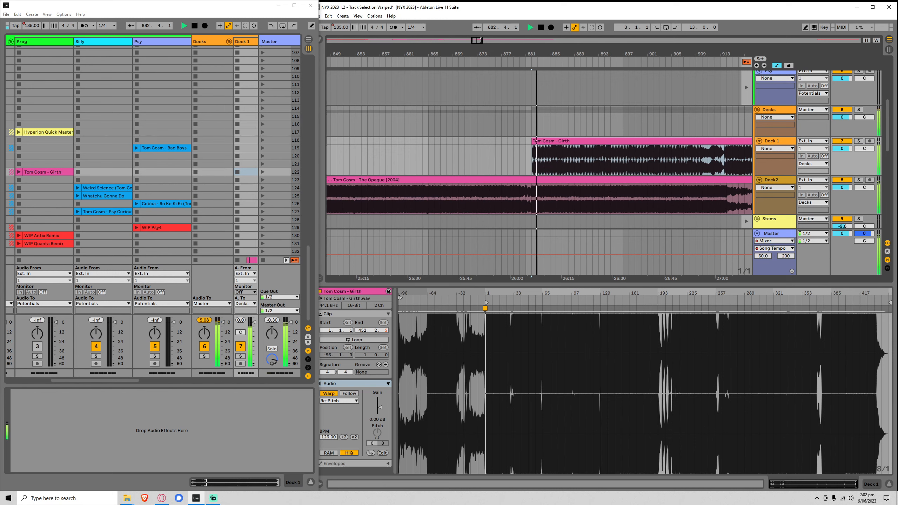
{"action": "left_click", "coordinate": [584, 132]}
{"action": "left_click_drag", "start_coordinate": [584, 54], "coordinate": [524, 51]}
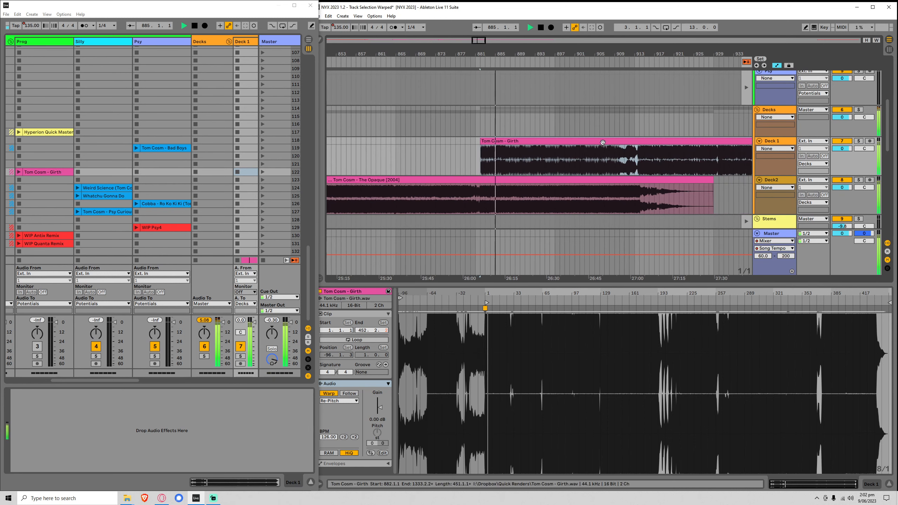
Move Girth earlier on Deck 1 to start at about bar 850, and play its overlap with The Opaque.
{"action": "key", "text": "space"}
{"action": "left_click_drag", "start_coordinate": [637, 142], "coordinate": [721, 194]}
{"action": "left_click", "coordinate": [467, 173]}
{"action": "key", "text": "space"}
Hide the automation lanes and delete the end of The Opaque from bar 882 onward, then stop playback.
{"action": "key", "text": "a"}
{"action": "key", "text": "Delete"}
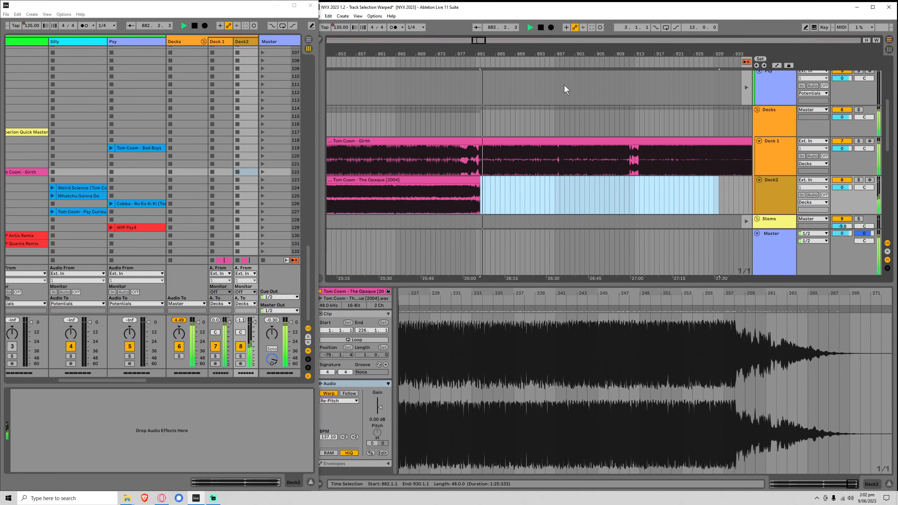
{"action": "left_click_drag", "start_coordinate": [478, 40], "coordinate": [476, 25]}
{"action": "key", "text": "space"}
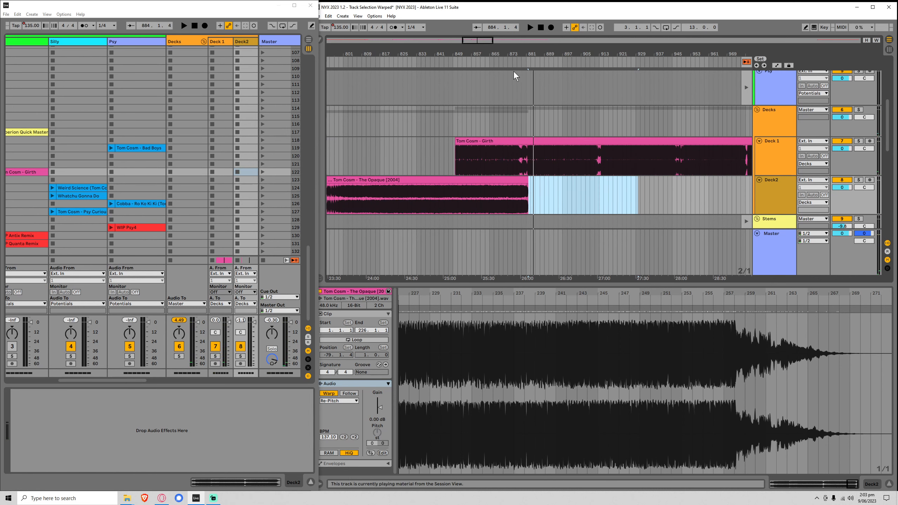
{"action": "left_click_drag", "start_coordinate": [476, 40], "coordinate": [476, 33]}
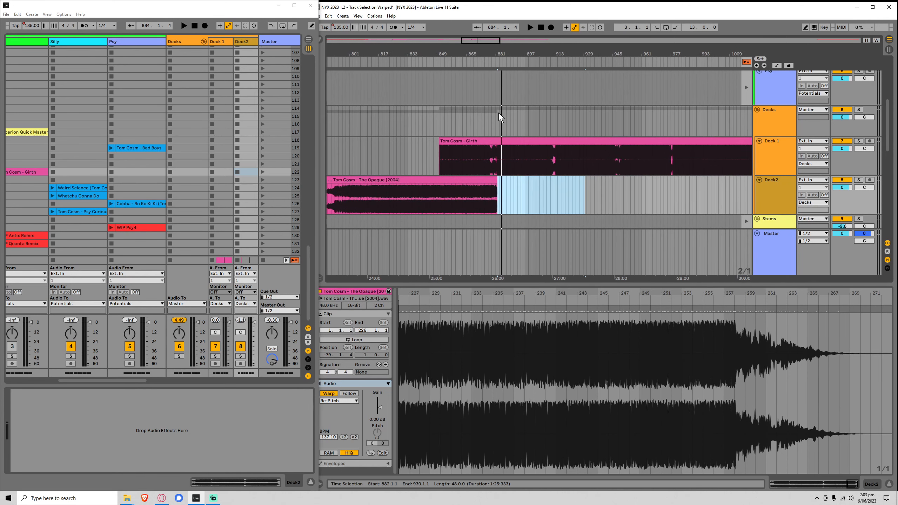
Play the transition from The Opaque to Girth from bar 877 and stop playback.
{"action": "left_click", "coordinate": [489, 164]}
{"action": "key", "text": "space"}
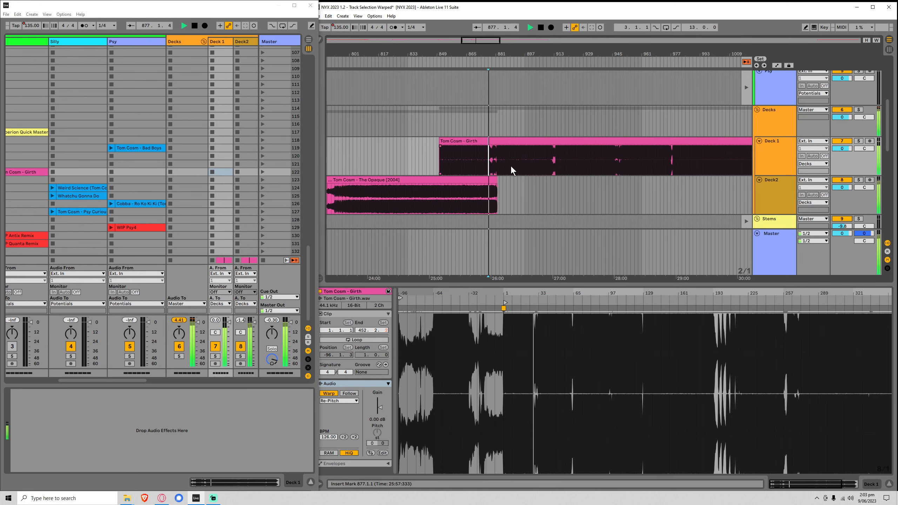
{"action": "key", "text": "space"}
Add an EQ Three to Deck 1 with GainLow at -inf dB and play the transition into Girth.
{"action": "left_click", "coordinate": [779, 146]}
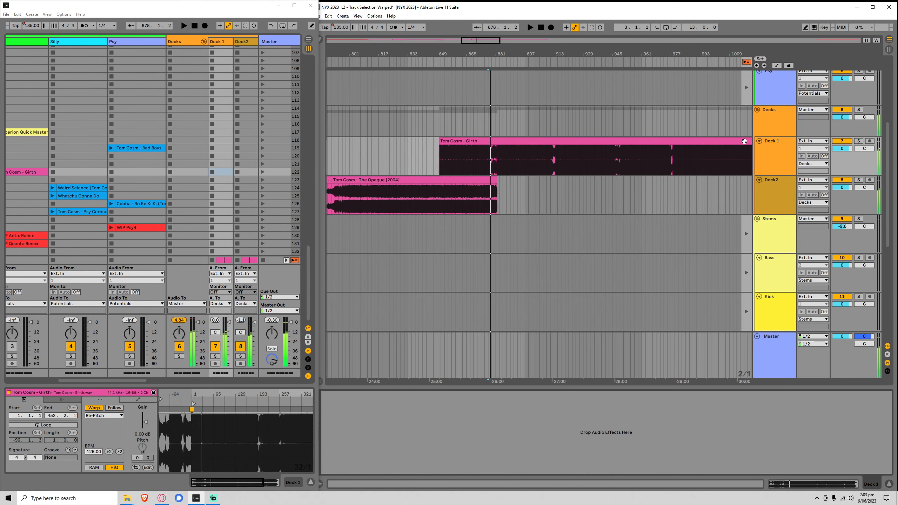
{"action": "left_click", "coordinate": [323, 38]}
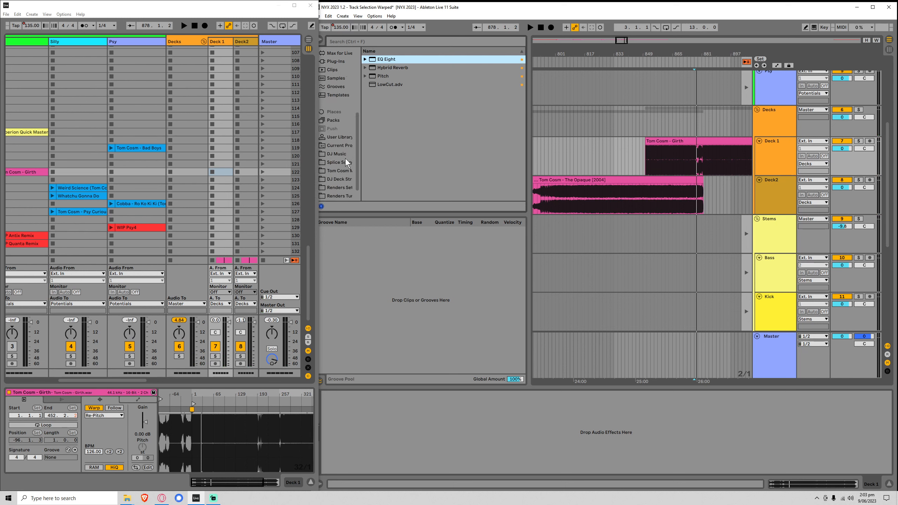
{"action": "scroll", "coordinate": [345, 159], "scroll_direction": "up", "scroll_amount": 1}
{"action": "left_click", "coordinate": [343, 134]}
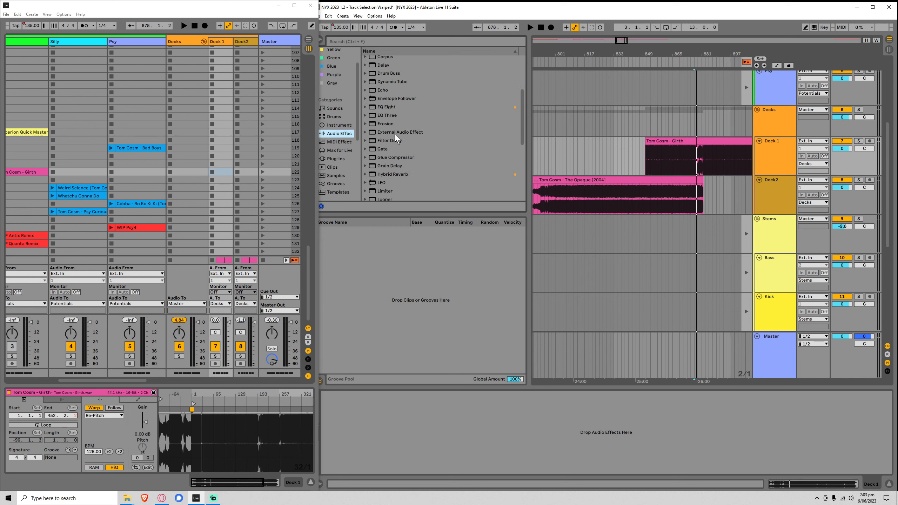
{"action": "double_click", "coordinate": [395, 115]}
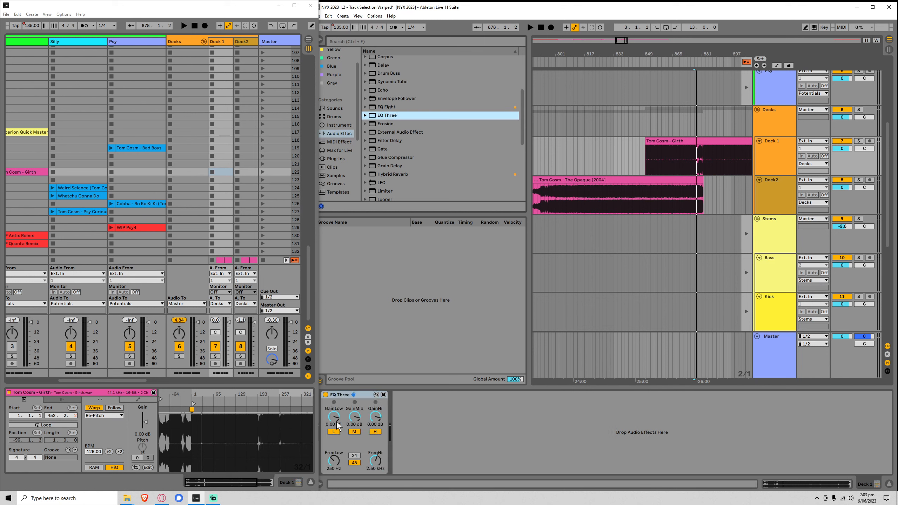
{"action": "left_click_drag", "start_coordinate": [338, 426], "coordinate": [347, 442]}
{"action": "key", "text": "space"}
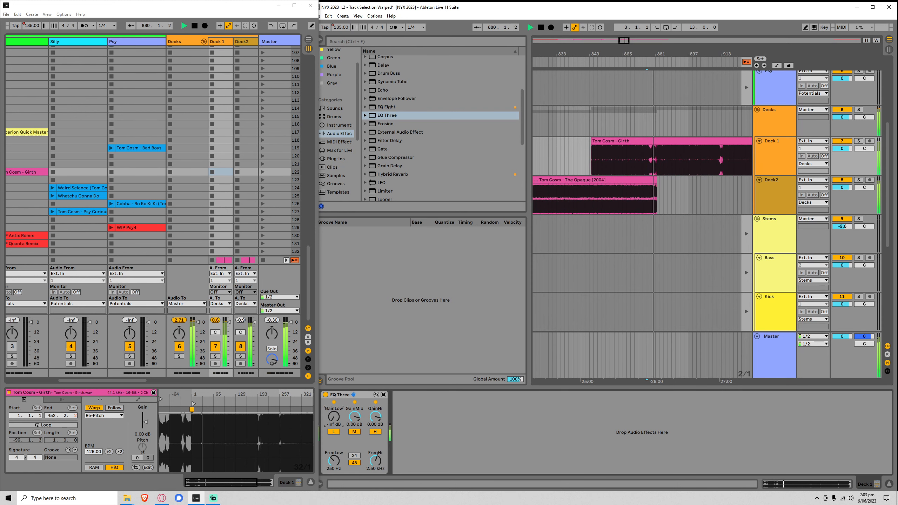
Reset GainLow on Deck 1's EQ Three to 0 dB and extend the end of The Opaque on Deck2 to bar 913.
{"action": "double_click", "coordinate": [334, 418]}
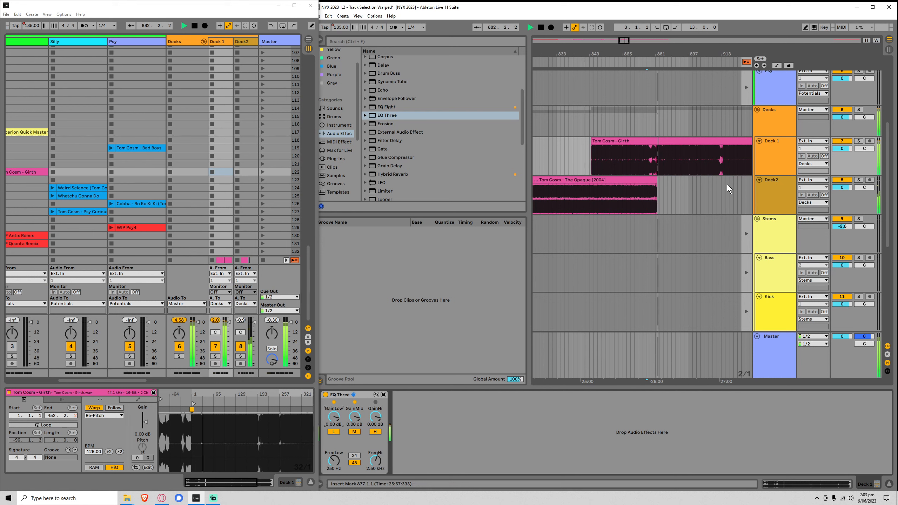
{"action": "left_click_drag", "start_coordinate": [656, 179], "coordinate": [721, 179]}
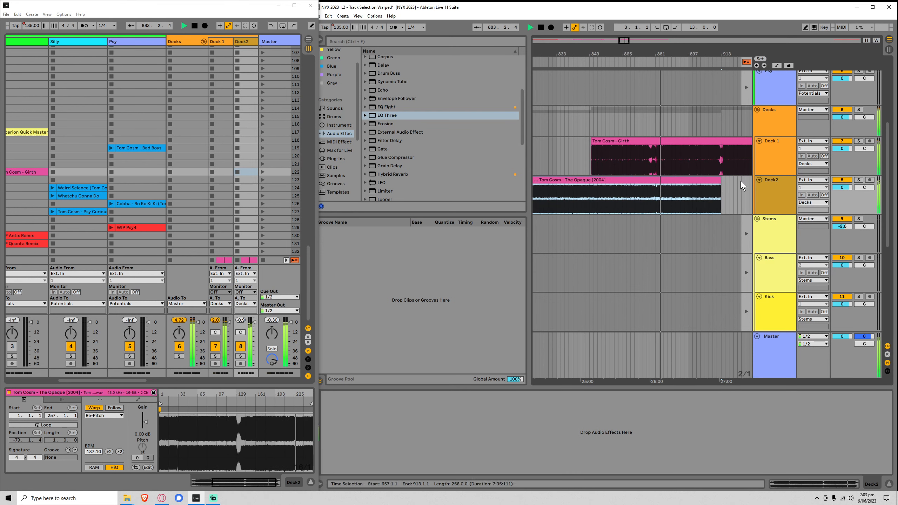
Add an EQ Three to Deck2 and set its GainLow to -inf dB.
{"action": "double_click", "coordinate": [398, 119]}
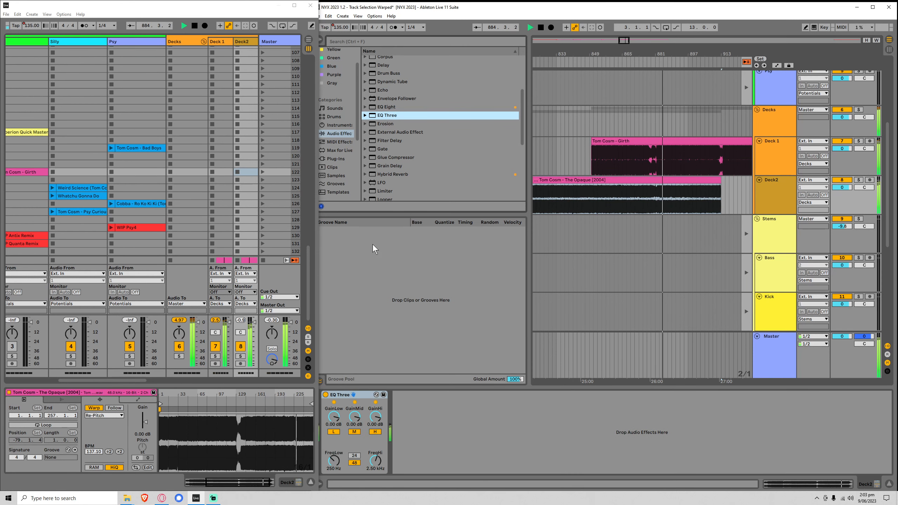
{"action": "left_click_drag", "start_coordinate": [336, 425], "coordinate": [336, 471]}
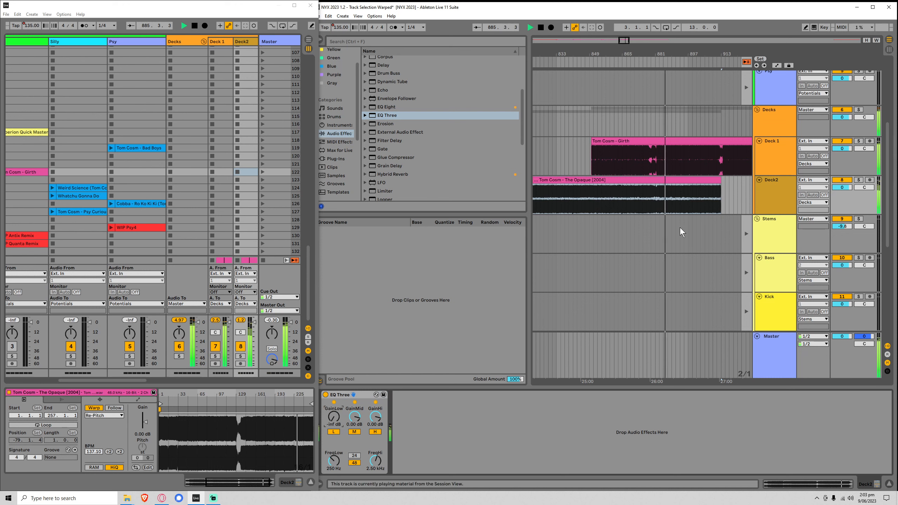
Extend The Opaque to the end of its fade-out at about bar 929 and play the overlap with Girth from bar 909.
{"action": "left_click_drag", "start_coordinate": [624, 41], "coordinate": [629, 36]}
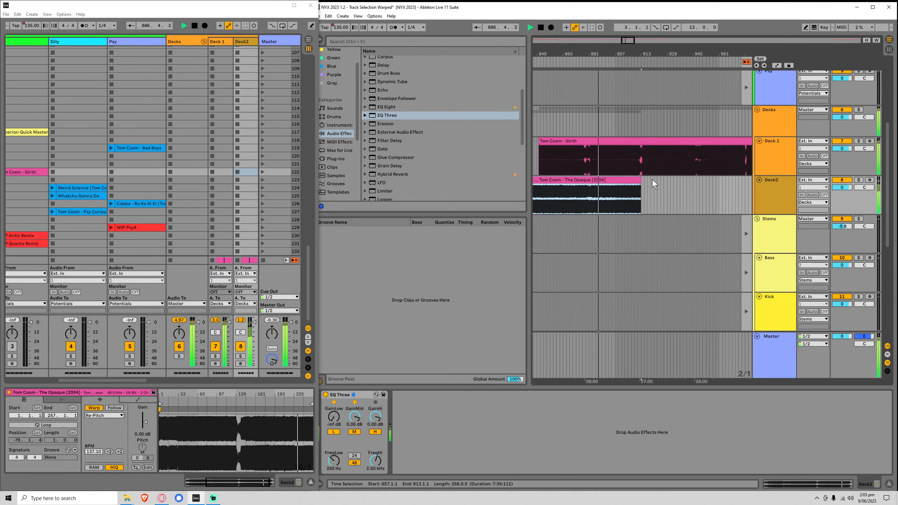
{"action": "left_click_drag", "start_coordinate": [636, 179], "coordinate": [667, 178]}
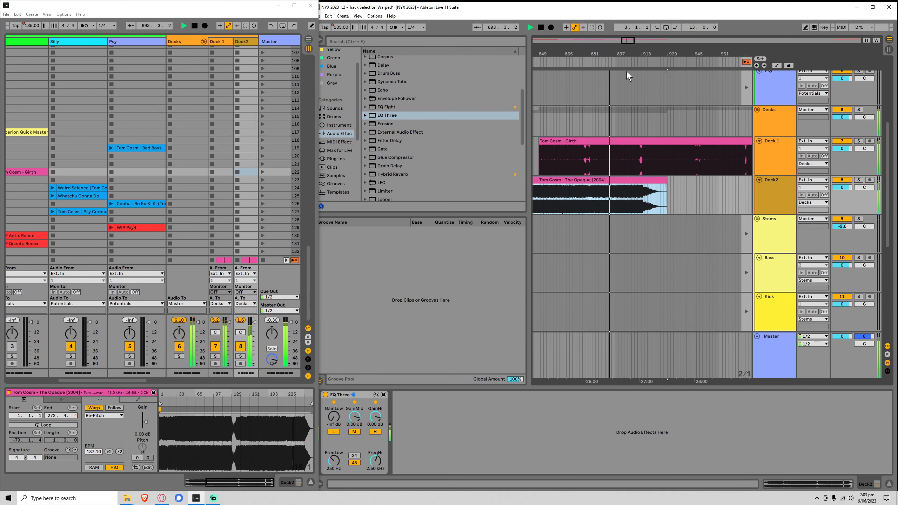
{"action": "left_click", "coordinate": [634, 171]}
{"action": "key", "text": "space"}
{"action": "key", "text": "space"}
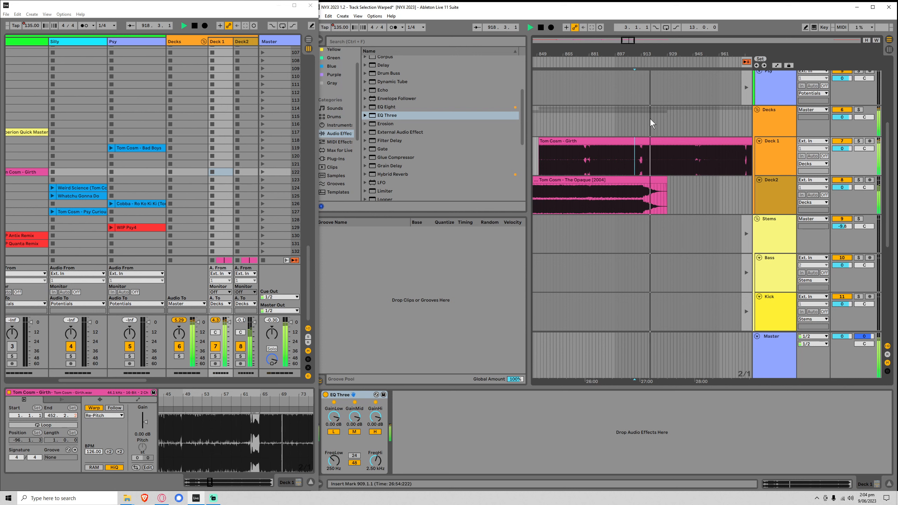
Play Girth on Deck 1 from bar 961 and from the short break at bar 978.
{"action": "left_click_drag", "start_coordinate": [630, 41], "coordinate": [636, 42]}
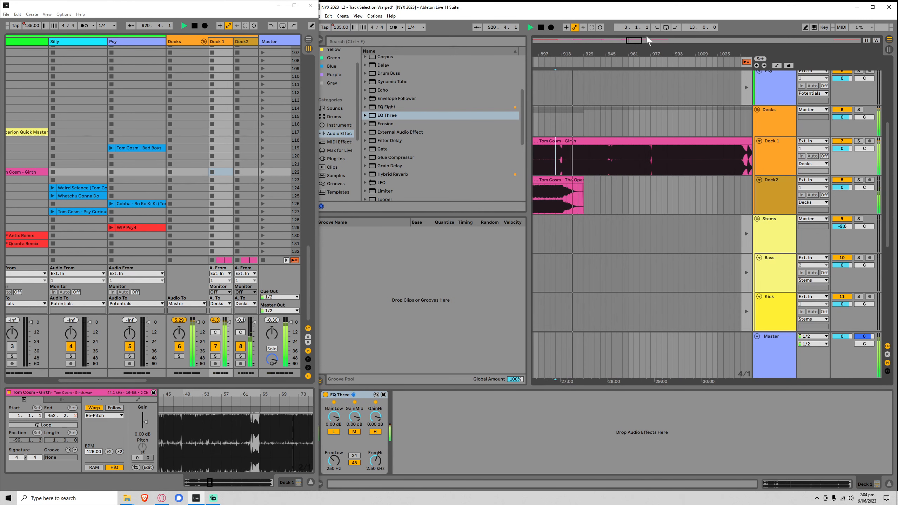
{"action": "key", "text": "space"}
{"action": "left_click", "coordinate": [628, 173]}
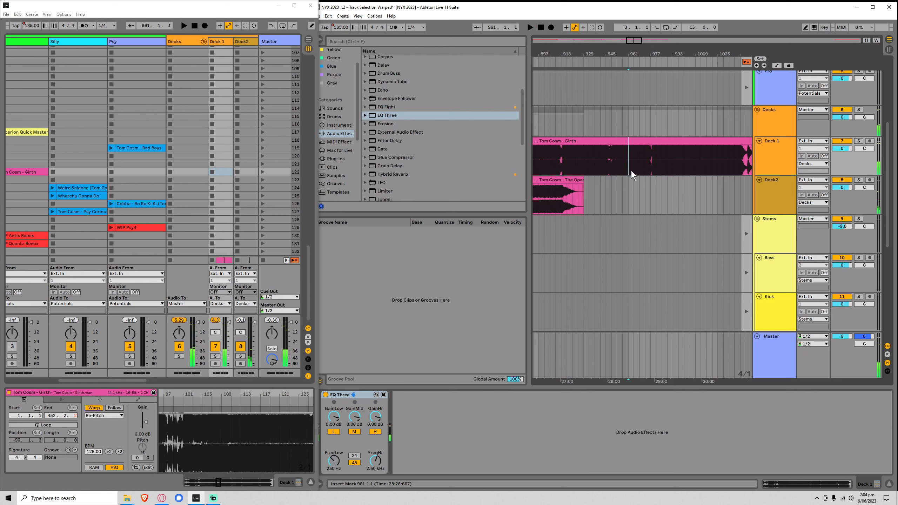
{"action": "key", "text": "space"}
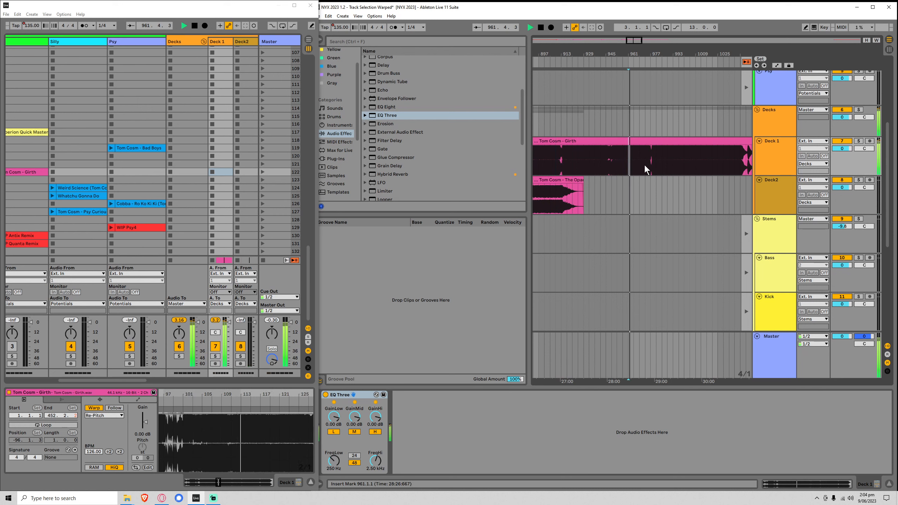
{"action": "left_click_drag", "start_coordinate": [633, 40], "coordinate": [635, 165]}
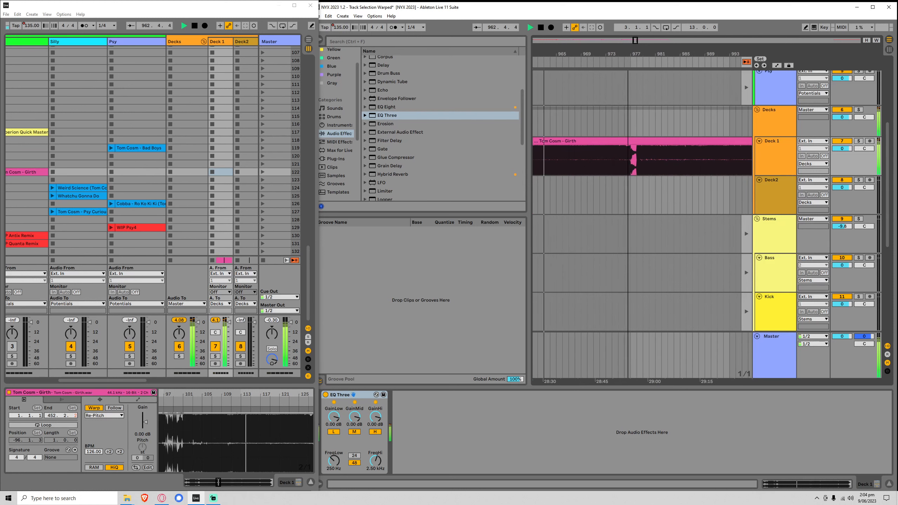
{"action": "left_click", "coordinate": [635, 166]}
{"action": "key", "text": "space"}
Audition the later sections of Girth, playing from bars 1049, 1061, 1081, 1089, 1113 and 1117.
{"action": "left_click_drag", "start_coordinate": [636, 41], "coordinate": [640, 21]}
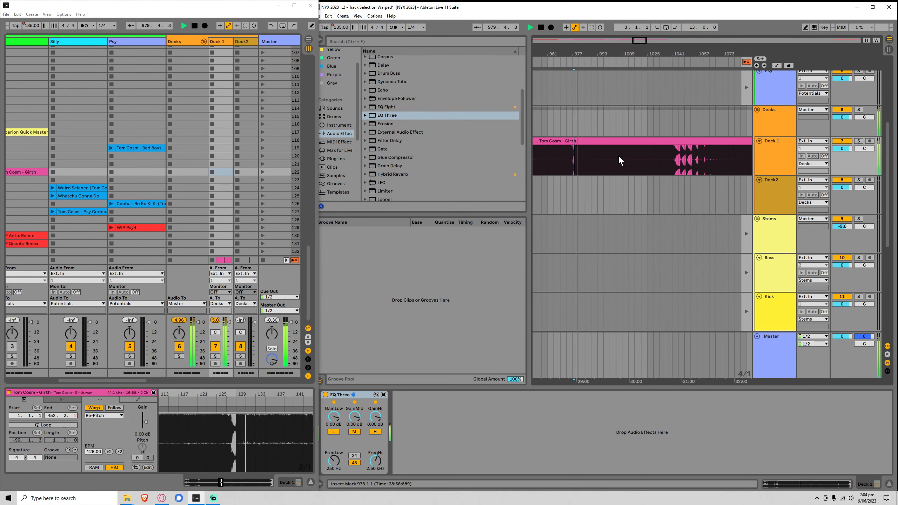
{"action": "left_click", "coordinate": [629, 159]}
{"action": "left_click", "coordinate": [685, 161]}
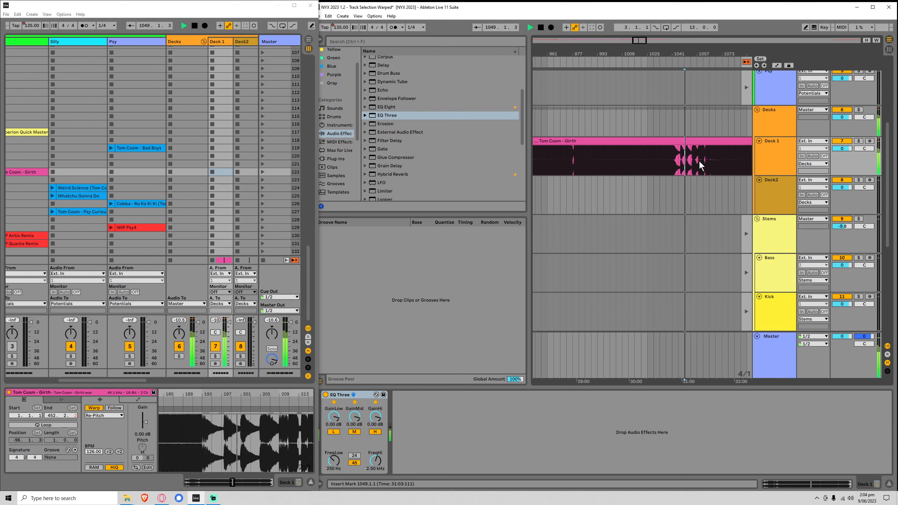
{"action": "left_click_drag", "start_coordinate": [641, 41], "coordinate": [648, 36]}
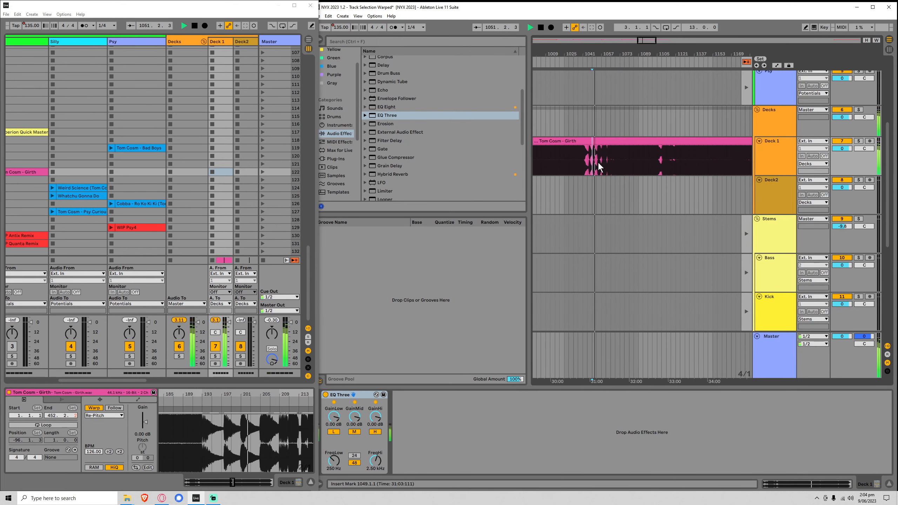
{"action": "left_click", "coordinate": [607, 160]}
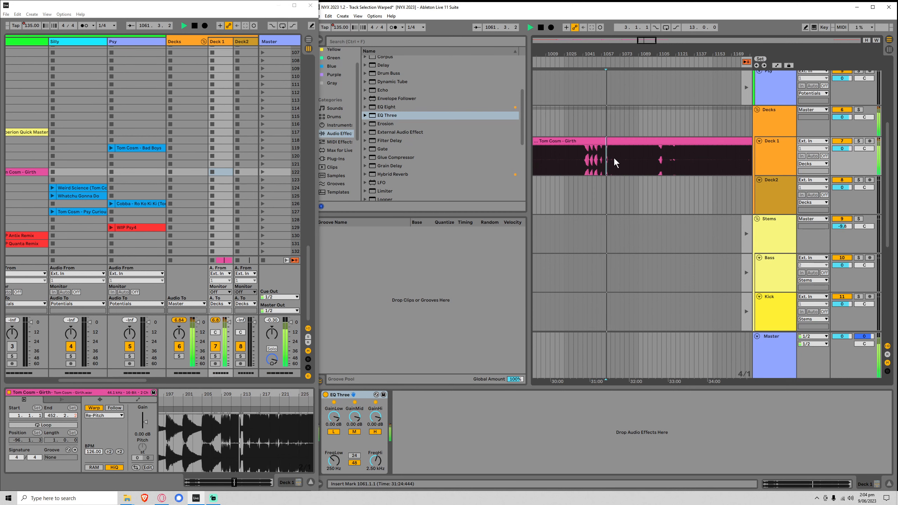
{"action": "left_click", "coordinate": [615, 157]}
{"action": "left_click", "coordinate": [629, 162]}
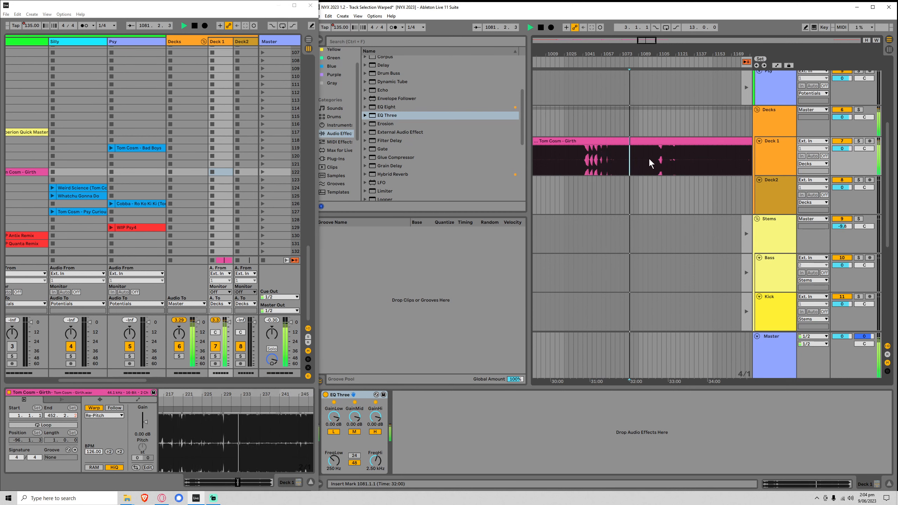
{"action": "left_click", "coordinate": [638, 163]}
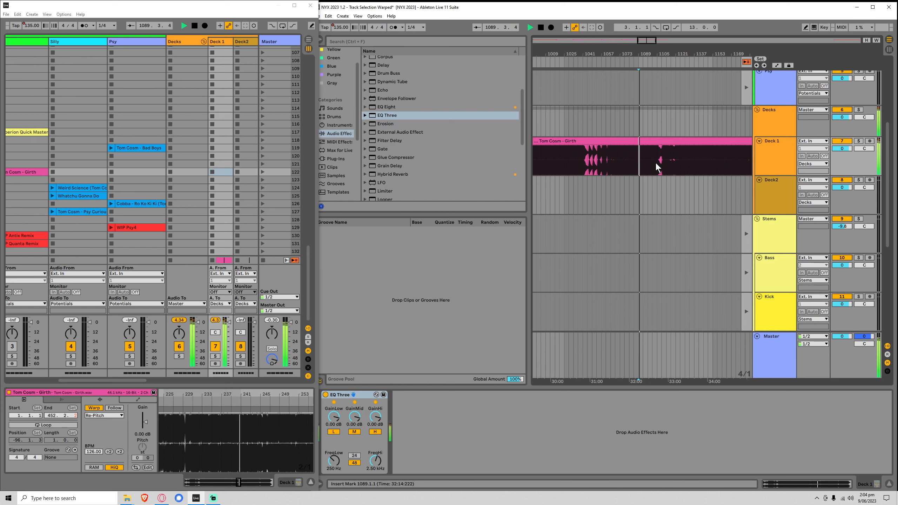
{"action": "left_click", "coordinate": [605, 151]}
{"action": "left_click", "coordinate": [615, 157]}
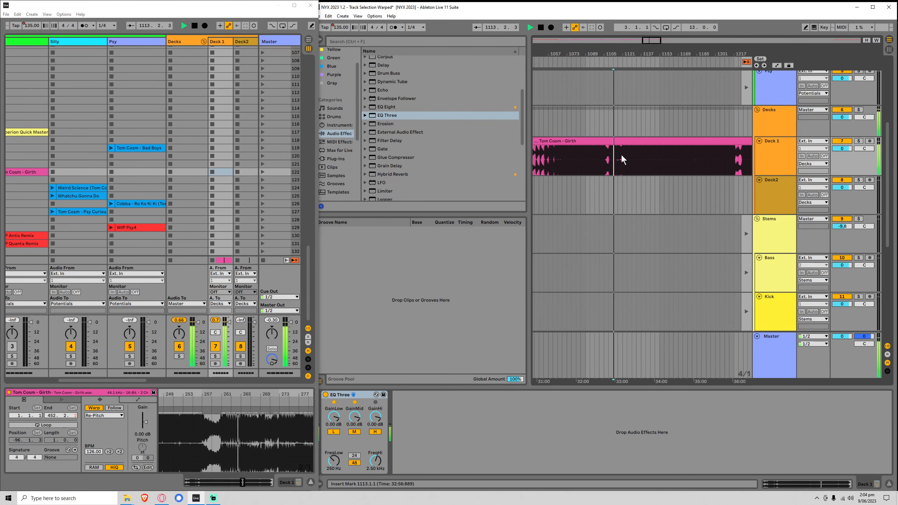
{"action": "left_click", "coordinate": [619, 156]}
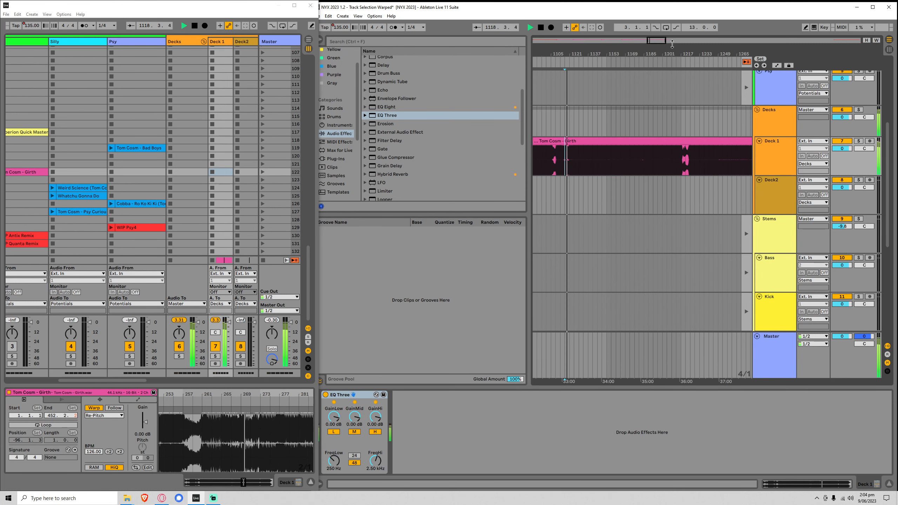
Deactivate the Girth clip in the Prog track of the session clip grid.
{"action": "left_click_drag", "start_coordinate": [117, 381], "coordinate": [97, 381]}
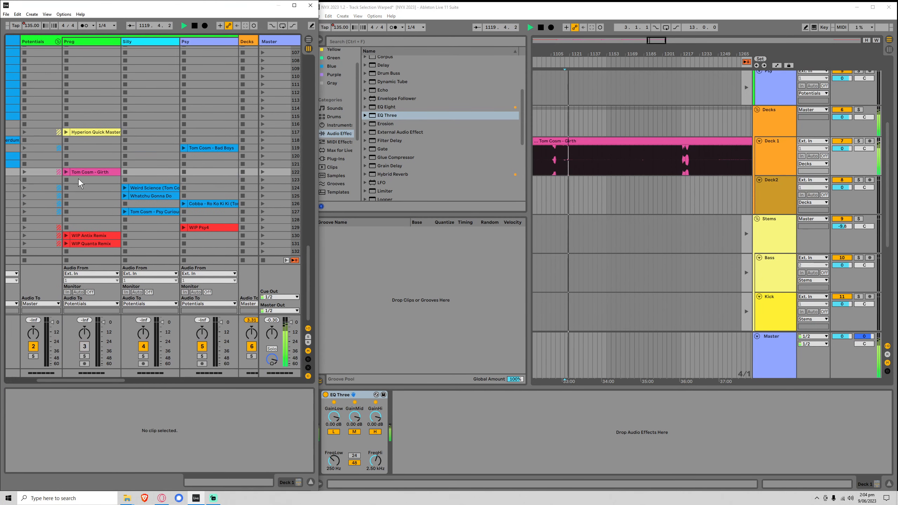
{"action": "left_click", "coordinate": [86, 173]}
{"action": "key", "text": "0"}
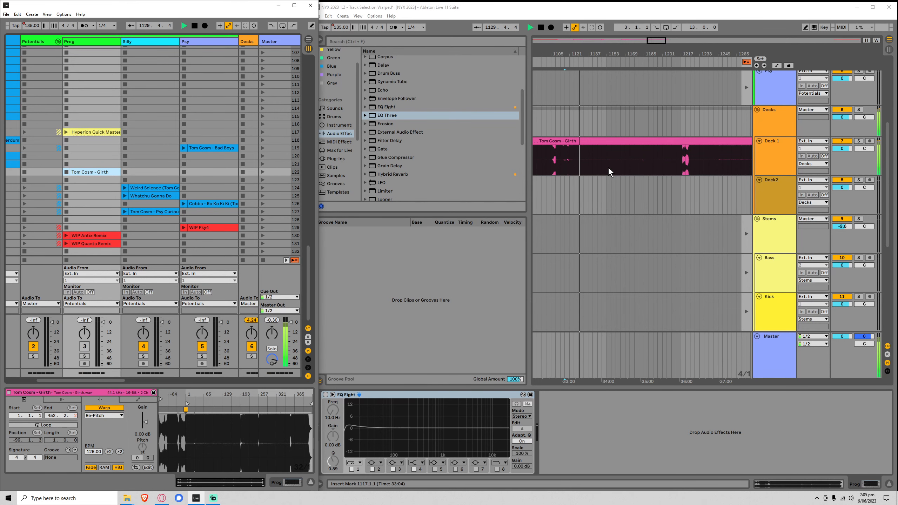
Audition Girth from bar 1161 and around its last break, from bars 1217 and 1223.
{"action": "left_click", "coordinate": [618, 163]}
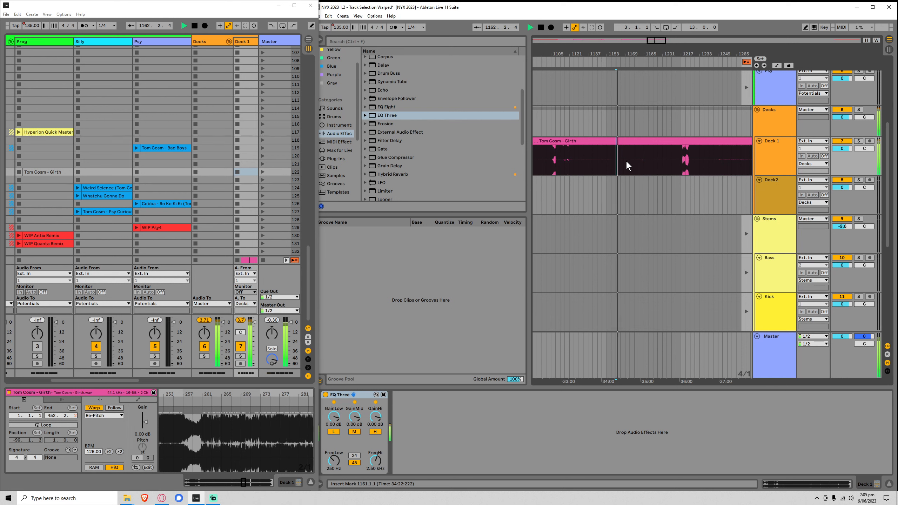
{"action": "left_click", "coordinate": [652, 160]}
{"action": "left_click", "coordinate": [682, 158]}
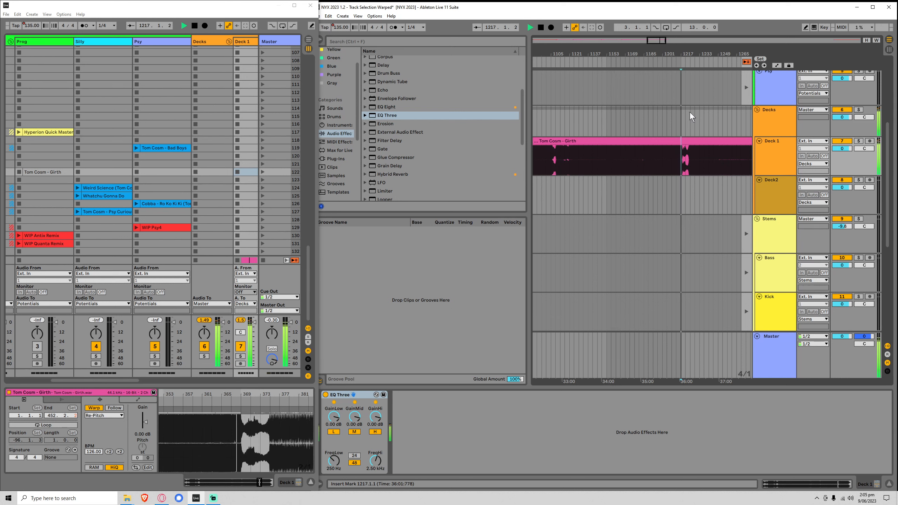
{"action": "left_click_drag", "start_coordinate": [672, 54], "coordinate": [589, 85]}
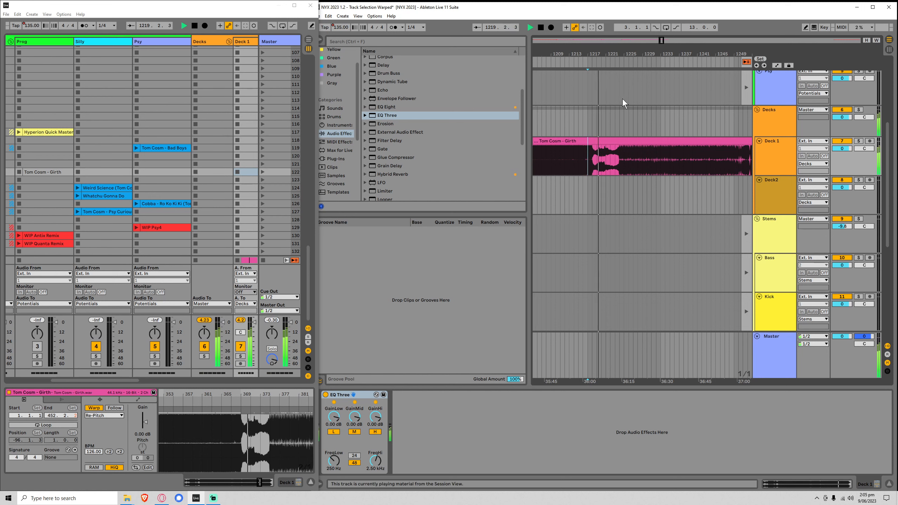
{"action": "key", "text": "space"}
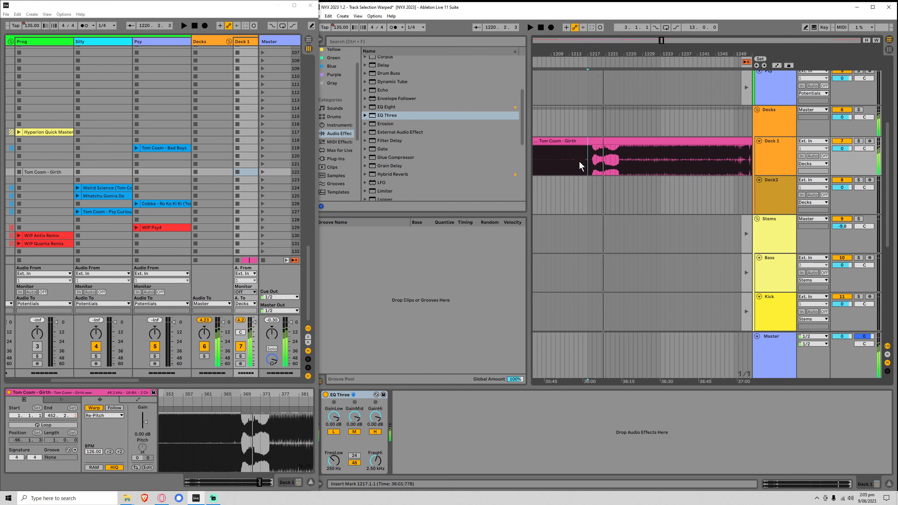
{"action": "left_click", "coordinate": [615, 151]}
{"action": "key", "text": "space"}
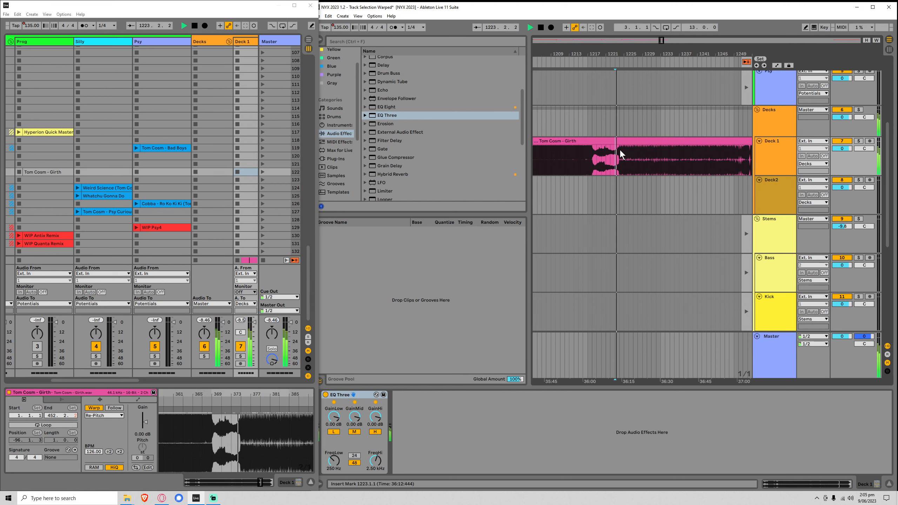
Place the Hyperion Quick Master clip from the Prog track on Deck2 at bar 1224 and play it against Girth.
{"action": "left_click", "coordinate": [619, 124]}
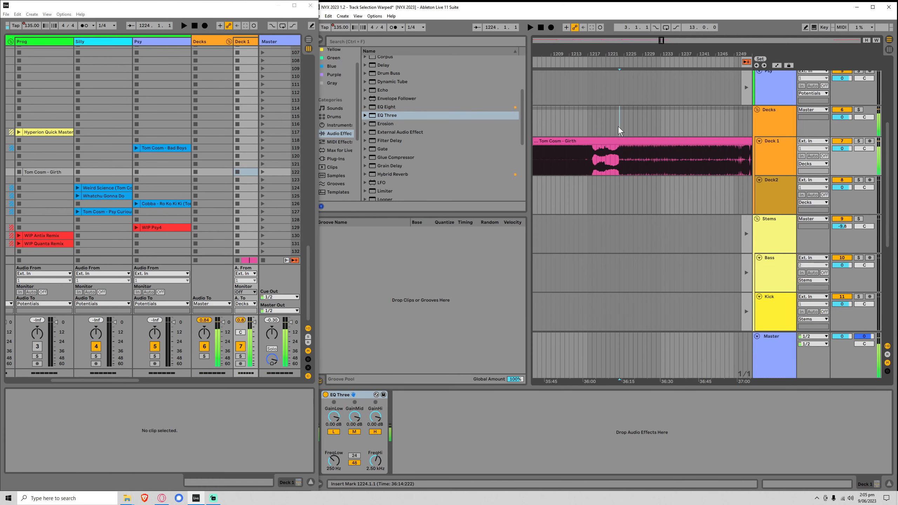
{"action": "key", "text": "space"}
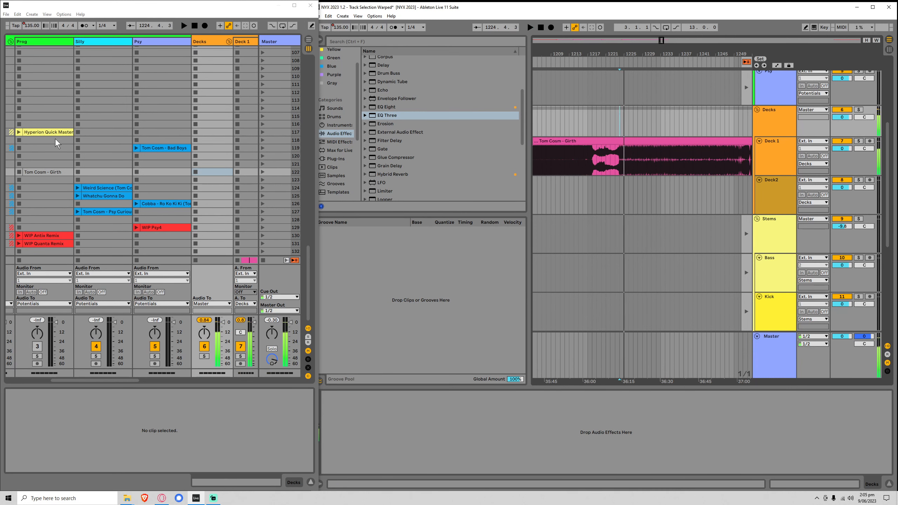
{"action": "left_click_drag", "start_coordinate": [53, 133], "coordinate": [619, 130]}
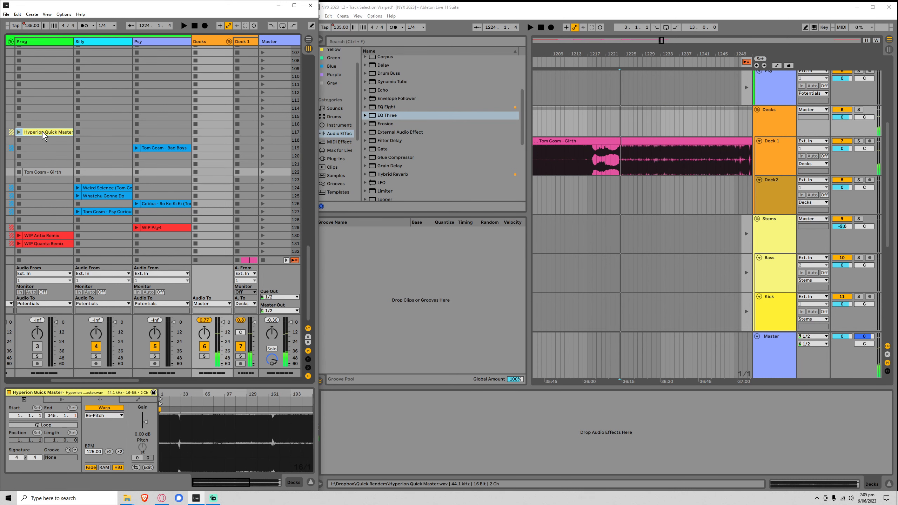
{"action": "left_click_drag", "start_coordinate": [44, 136], "coordinate": [621, 198]}
{"action": "key", "text": "space"}
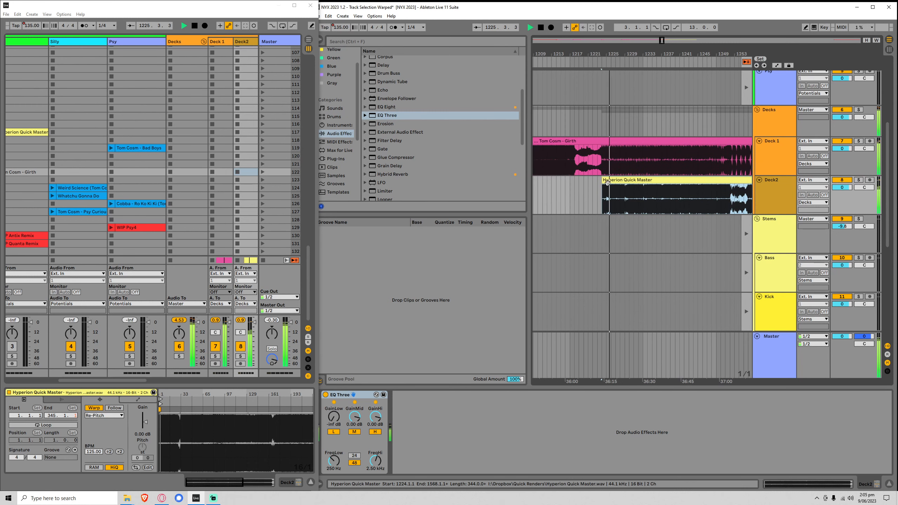
Move Hyperion Quick Master earlier on Deck2 to start at bar 1218.
{"action": "key", "text": "space"}
{"action": "left_click", "coordinate": [570, 197]}
{"action": "left_click_drag", "start_coordinate": [612, 182], "coordinate": [584, 238]}
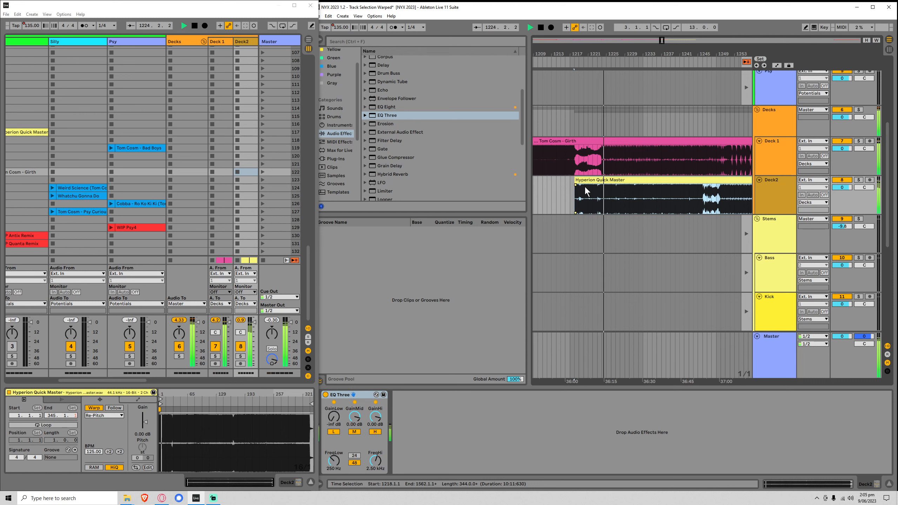
Set GainLow on Deck 1's EQ Three to -inf dB and reset GainLow on Deck2's EQ Three to its default.
{"action": "left_click", "coordinate": [771, 144]}
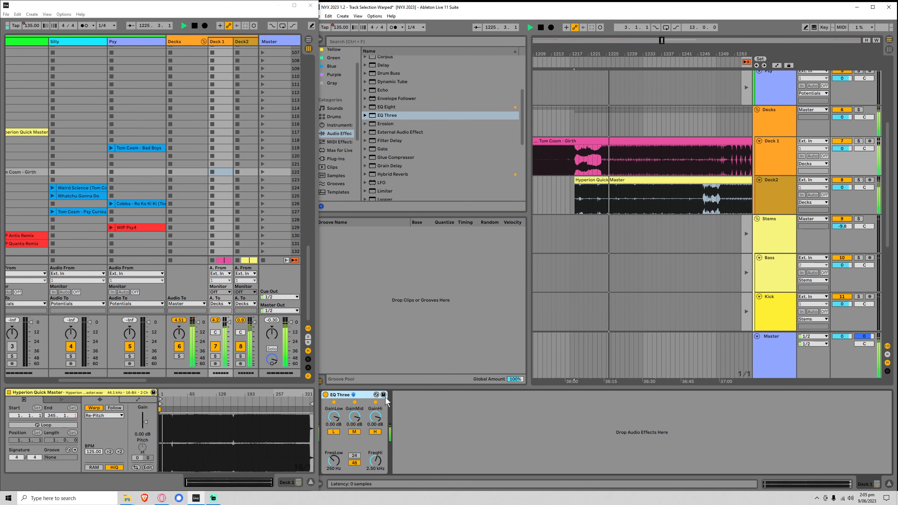
{"action": "left_click_drag", "start_coordinate": [333, 417], "coordinate": [334, 477]}
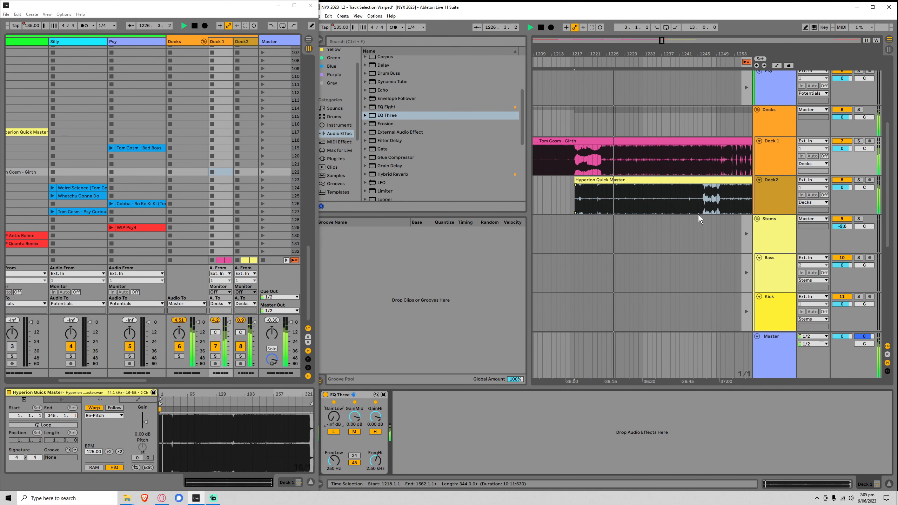
{"action": "left_click", "coordinate": [780, 189]}
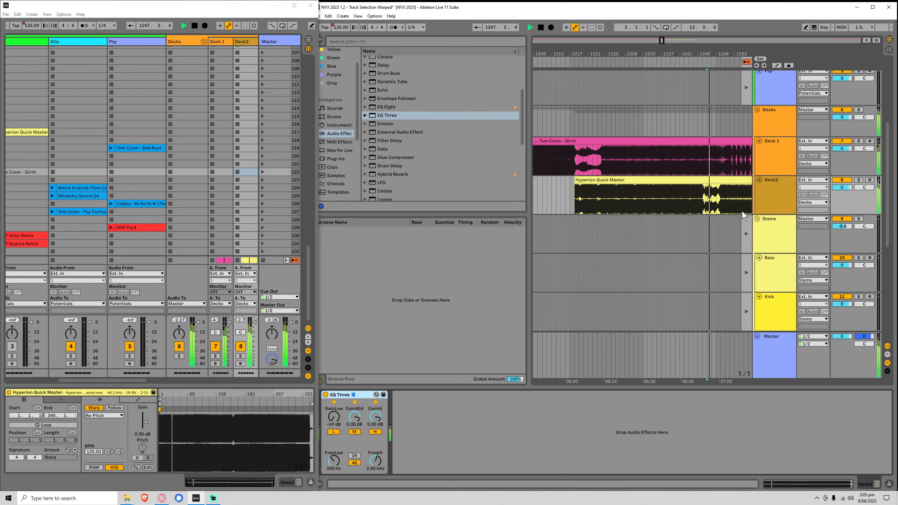
{"action": "double_click", "coordinate": [333, 417]}
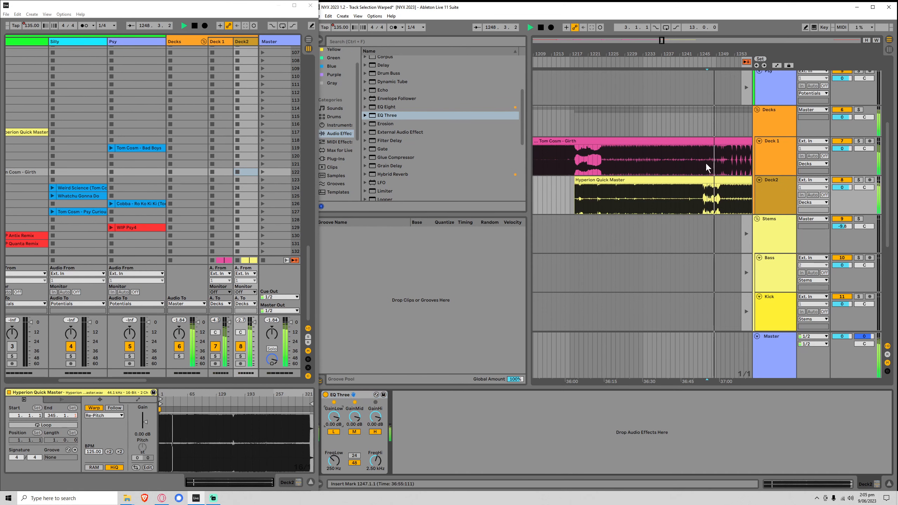
Move Hyperion Quick Master later on Deck2, to bar 1219 and one bar further, and play its first break against Girth.
{"action": "left_click_drag", "start_coordinate": [662, 41], "coordinate": [661, 40]}
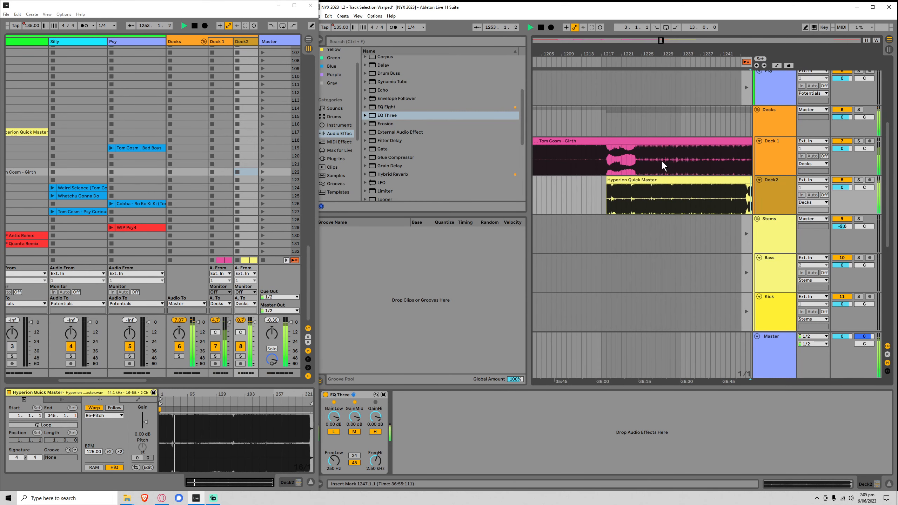
{"action": "left_click", "coordinate": [614, 181]}
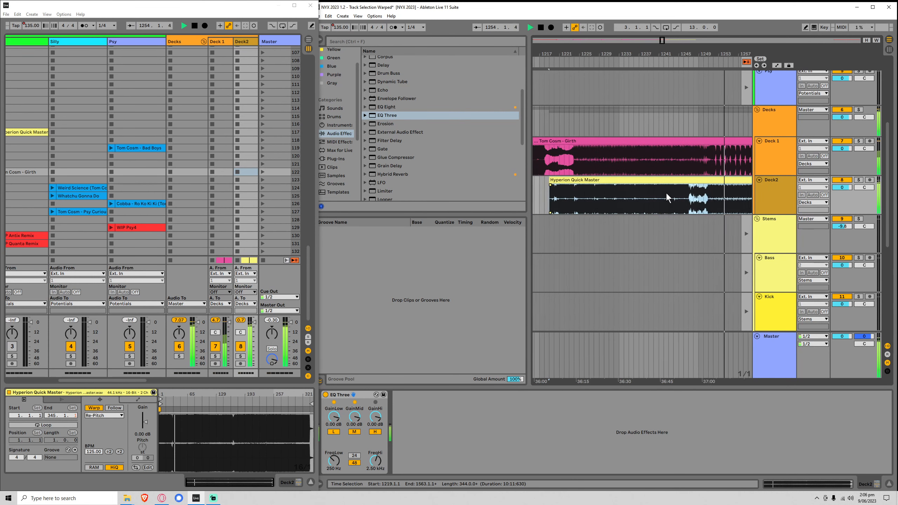
{"action": "left_click", "coordinate": [632, 208]}
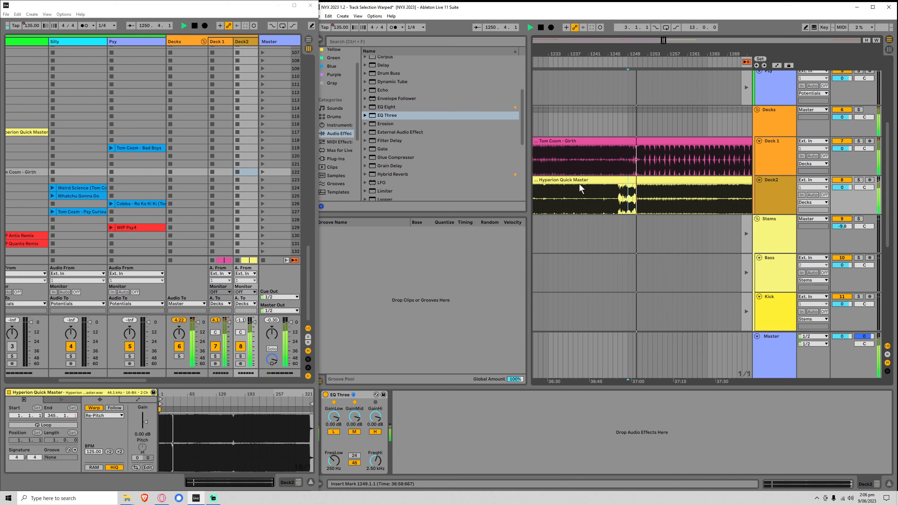
{"action": "left_click_drag", "start_coordinate": [629, 180], "coordinate": [634, 181]}
{"action": "left_click", "coordinate": [623, 198]}
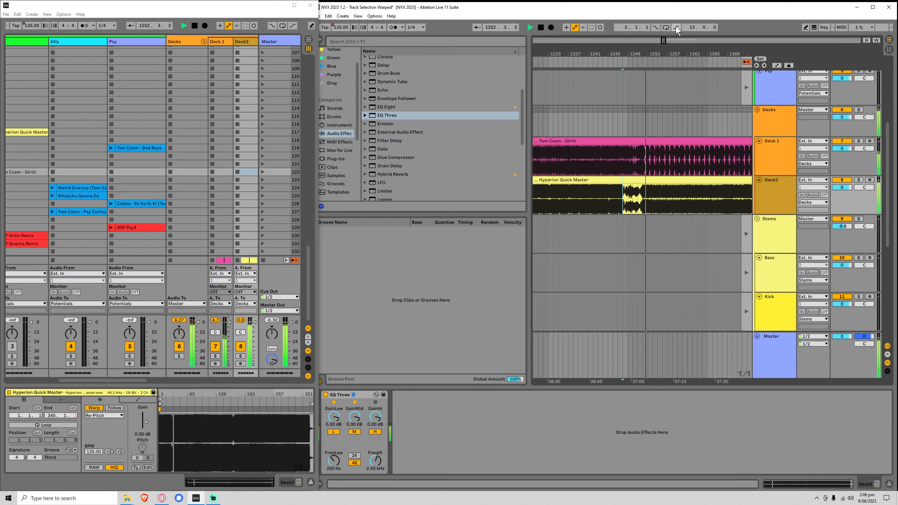
Examine Girth's ending over Hyperion Quick Master and inspect Girth's waveform transient at 420.4 up close.
{"action": "mouse_move", "coordinate": [663, 42]}
{"action": "left_mouse_down"}
{"action": "mouse_move", "coordinate": [668, 23]}
{"action": "mouse_move", "coordinate": [670, 40]}
{"action": "left_mouse_up"}
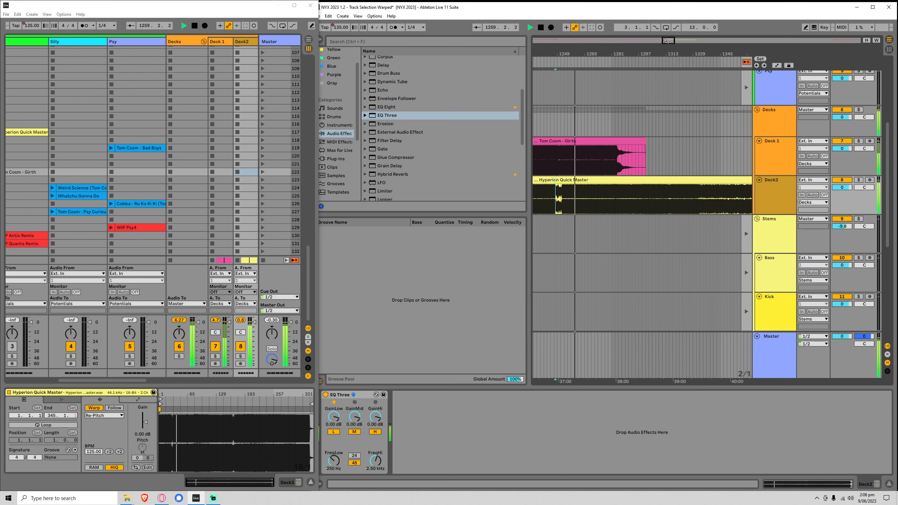
{"action": "left_click_drag", "start_coordinate": [665, 40], "coordinate": [665, 52]}
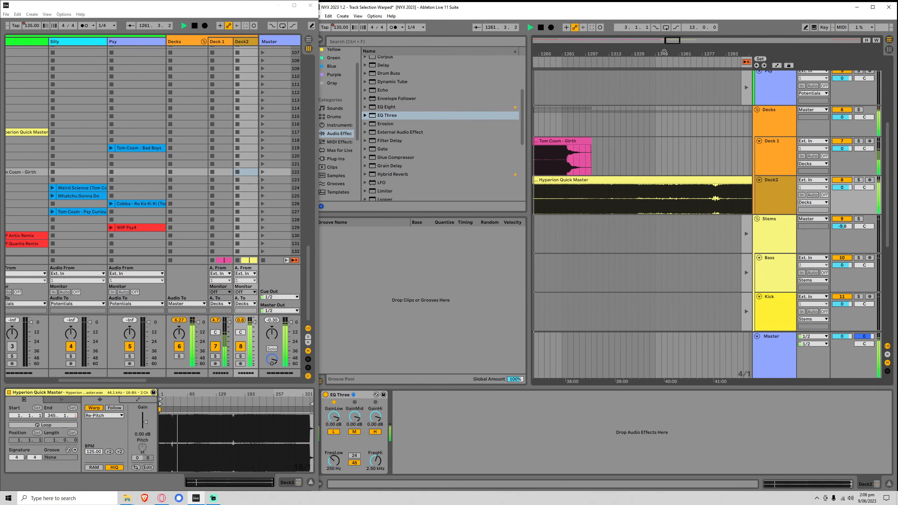
{"action": "left_click", "coordinate": [564, 138]}
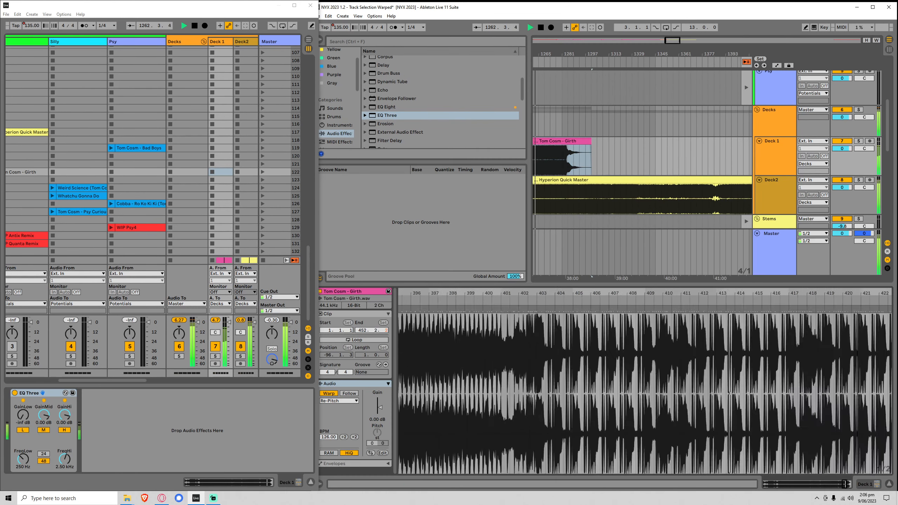
{"action": "left_click_drag", "start_coordinate": [856, 293], "coordinate": [856, 345]}
{"action": "left_click", "coordinate": [737, 308]}
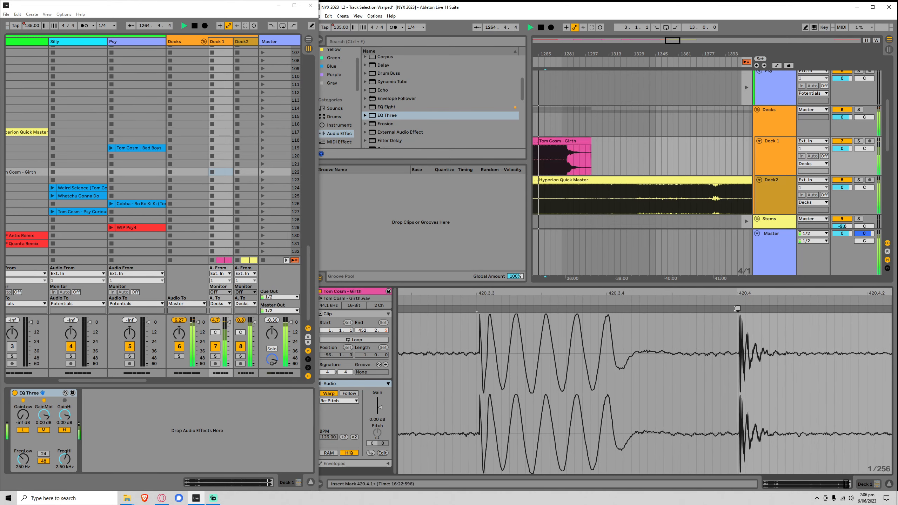
Review the full Girth and Hyperion Quick Master clips in the arrangement and play Hyperion Quick Master from bar 1393.
{"action": "left_click_drag", "start_coordinate": [676, 39], "coordinate": [674, 19]}
{"action": "left_click_drag", "start_coordinate": [23, 182], "coordinate": [67, 182]}
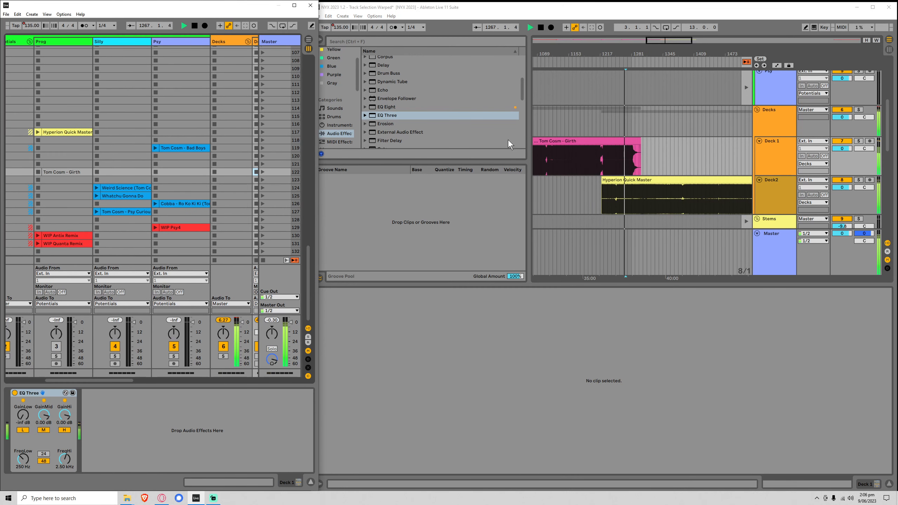
{"action": "left_click", "coordinate": [592, 13]}
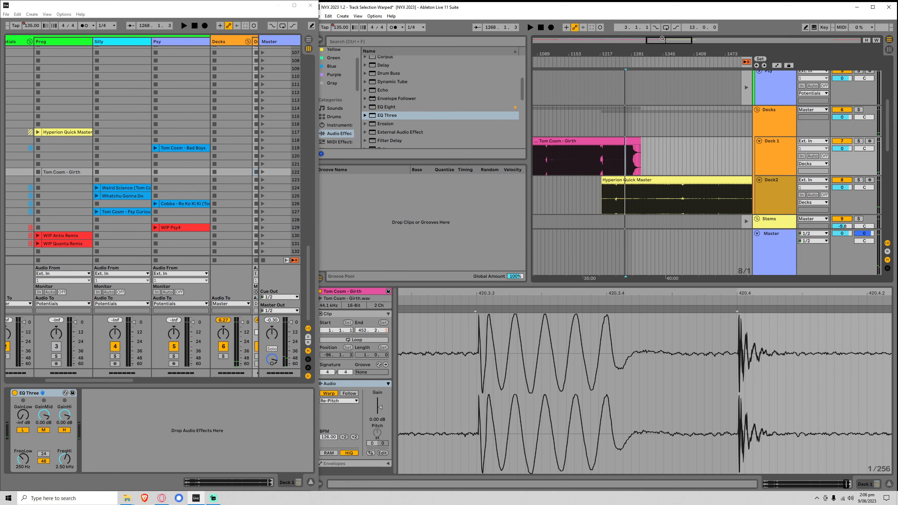
{"action": "left_click_drag", "start_coordinate": [662, 38], "coordinate": [648, 26]}
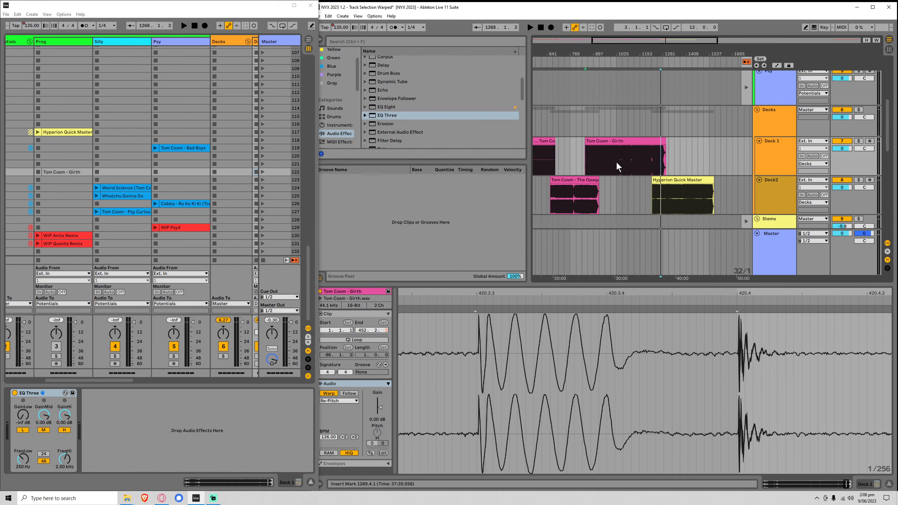
{"action": "left_click", "coordinate": [633, 142]}
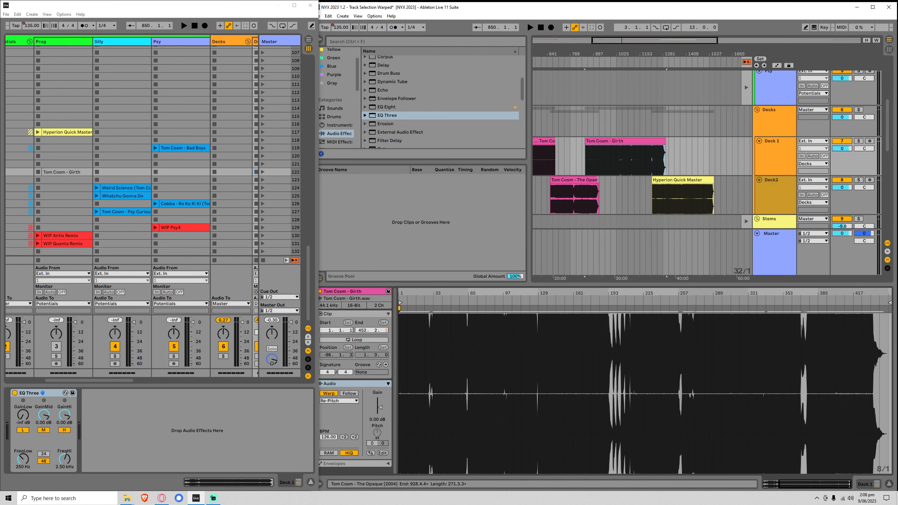
{"action": "left_click", "coordinate": [674, 200]}
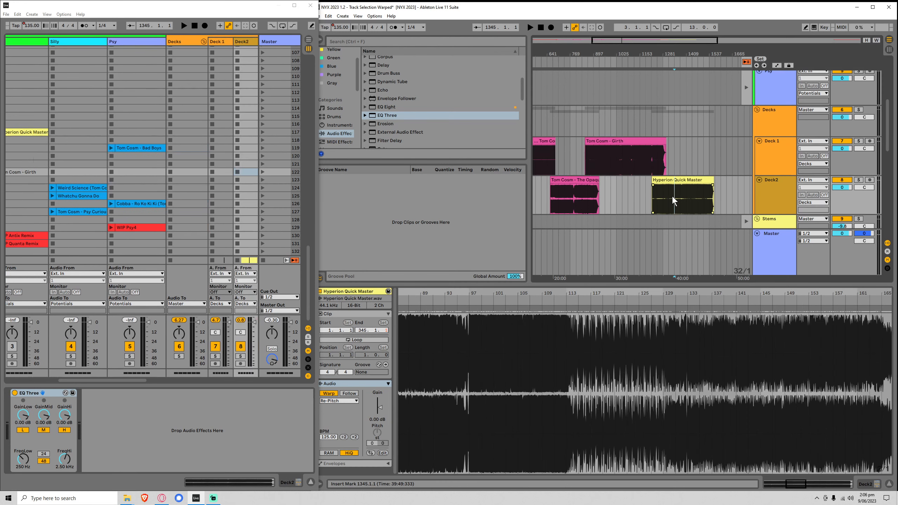
{"action": "left_click", "coordinate": [680, 178]}
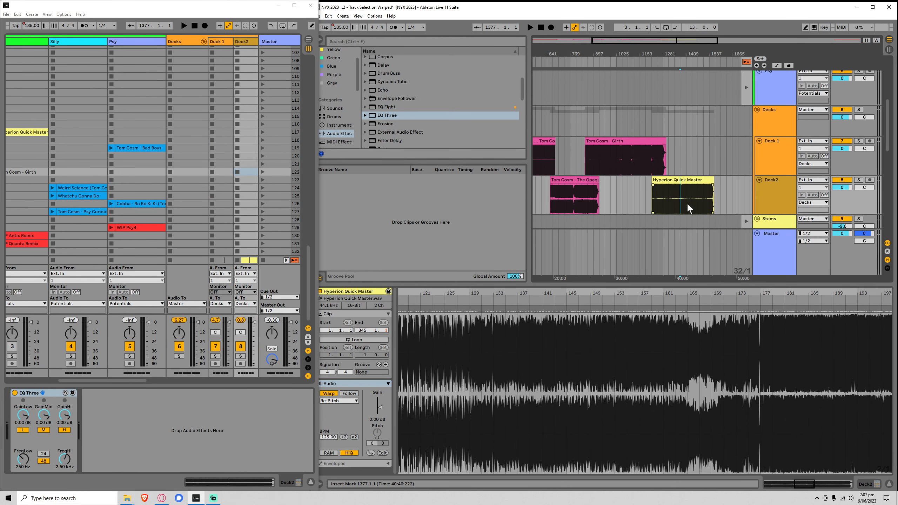
{"action": "left_click_drag", "start_coordinate": [671, 43], "coordinate": [675, 76]}
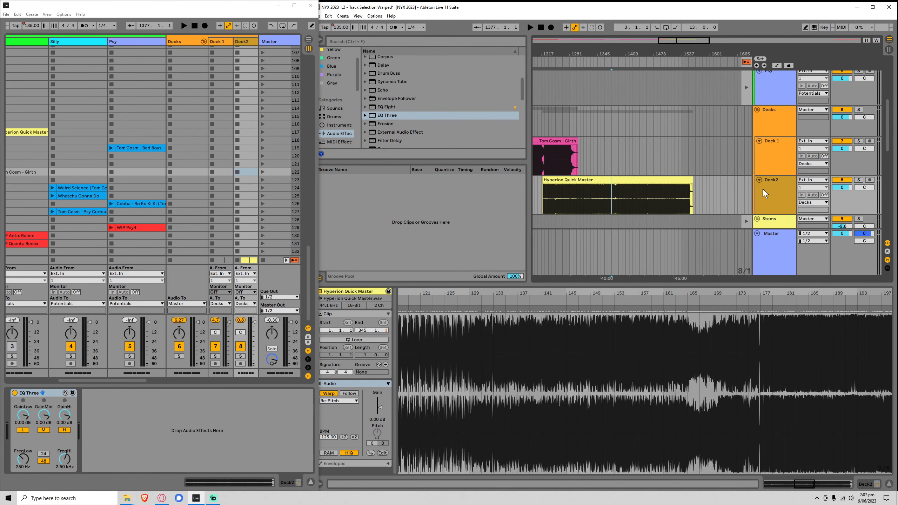
{"action": "left_click", "coordinate": [619, 164]}
{"action": "key", "text": "space"}
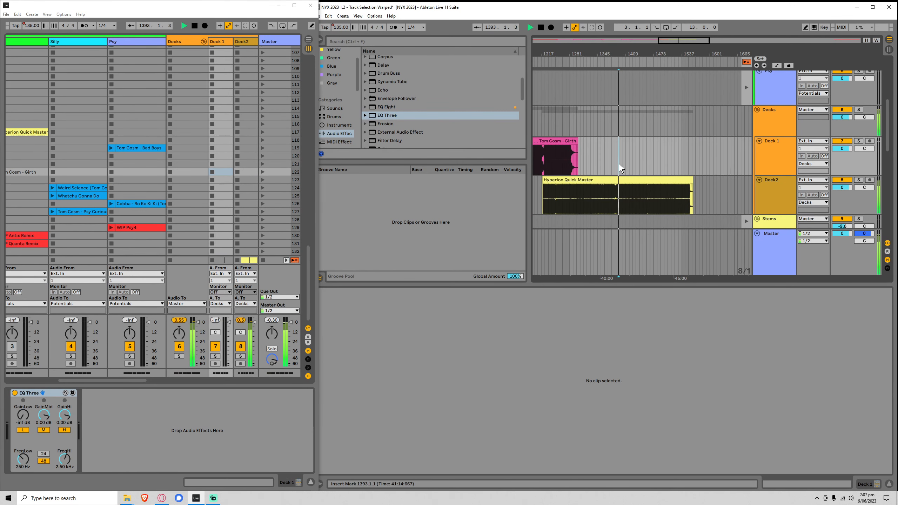
{"action": "left_click_drag", "start_coordinate": [661, 53], "coordinate": [665, 76]}
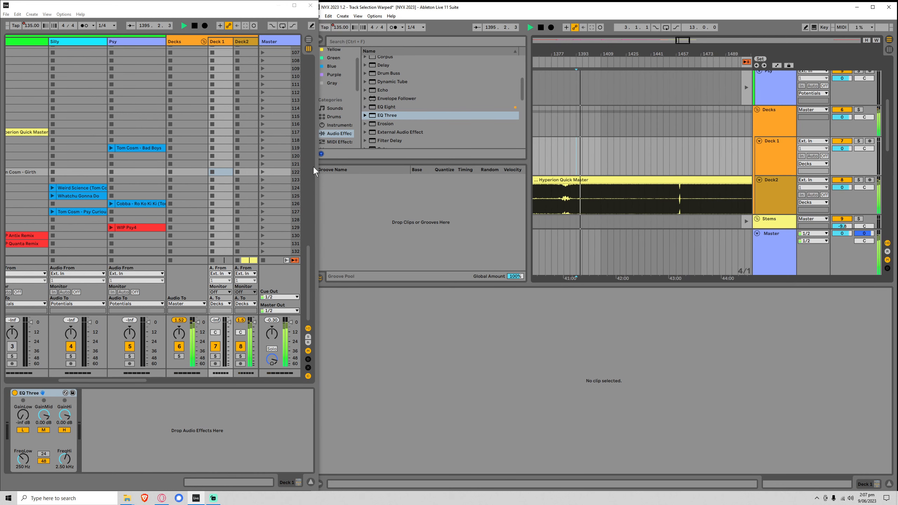
Deactivate the Hyperion Quick Master clip in the Prog track of the session.
{"action": "scroll", "coordinate": [66, 177], "scroll_direction": "left", "scroll_amount": 2}
{"action": "left_click", "coordinate": [67, 133]}
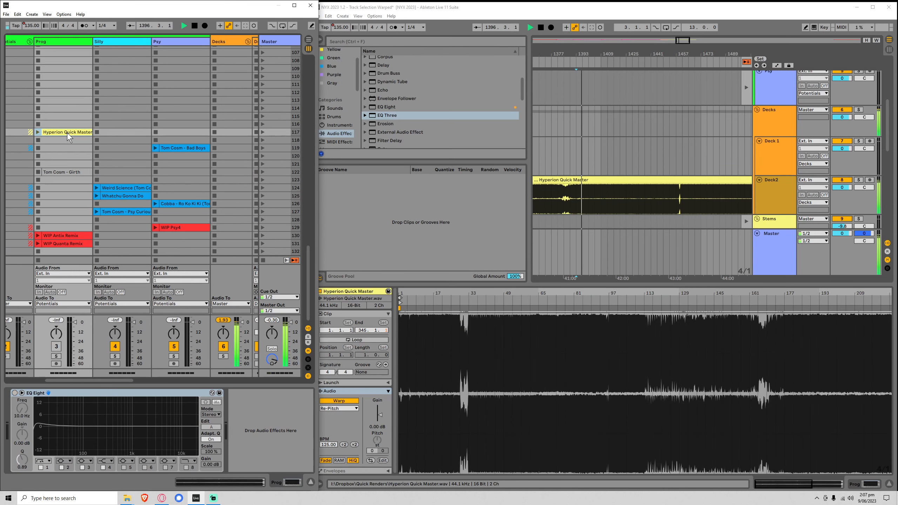
{"action": "key", "text": "0"}
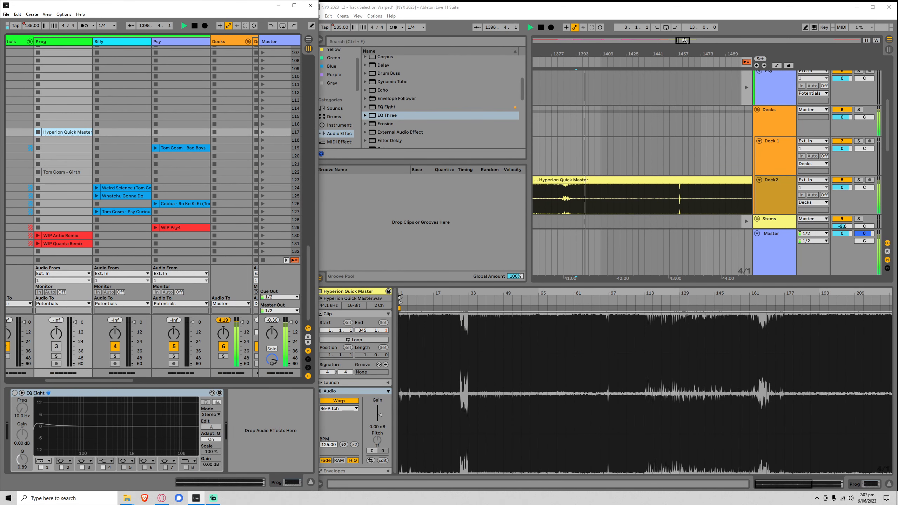
{"action": "left_click_drag", "start_coordinate": [685, 41], "coordinate": [685, 32]}
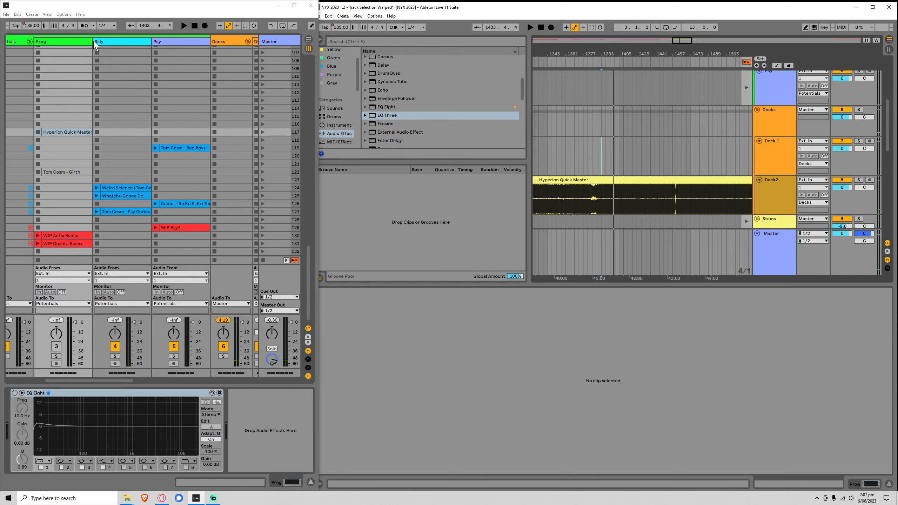
{"action": "left_click", "coordinate": [64, 42]}
{"action": "left_click", "coordinate": [169, 42]}
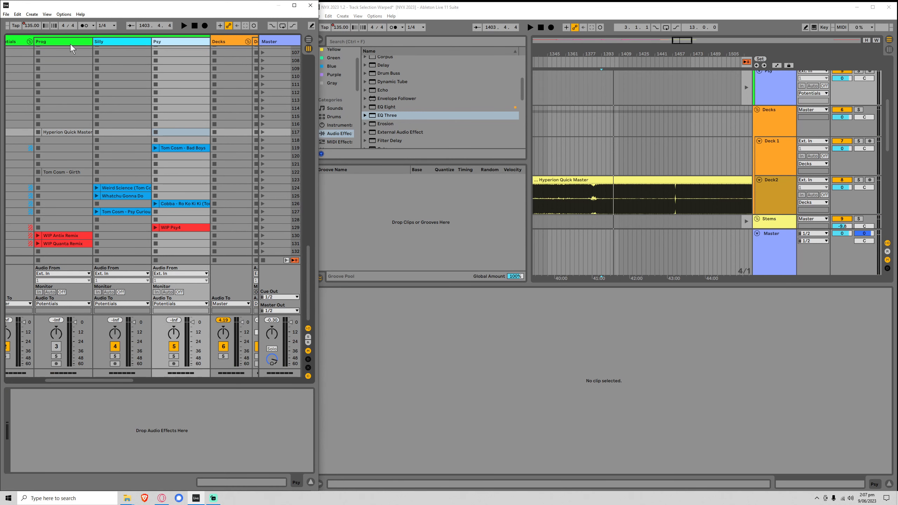
{"action": "left_click", "coordinate": [70, 43]}
{"action": "left_click", "coordinate": [164, 42]}
{"action": "left_click", "coordinate": [57, 42]}
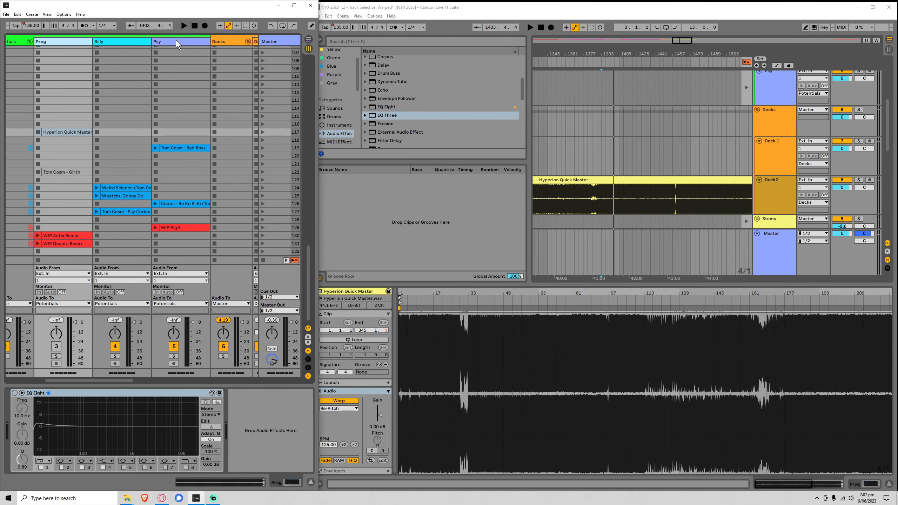
{"action": "left_click", "coordinate": [167, 45]}
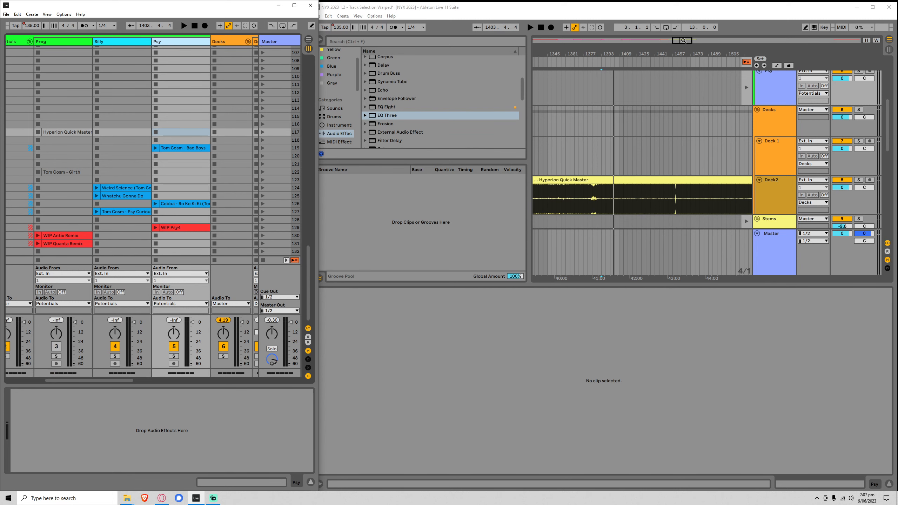
Audition the last section of Hyperion Quick Master from bar 1485.
{"action": "left_click_drag", "start_coordinate": [683, 40], "coordinate": [693, 40]}
{"action": "left_click", "coordinate": [593, 158]}
{"action": "key", "text": "space"}
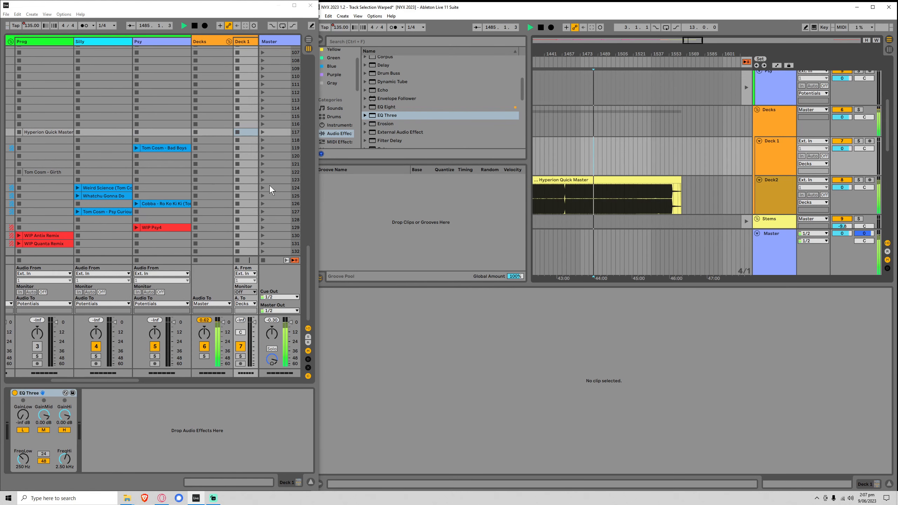
Stop playback and copy the Mind Gobbies clip from scene 4 of the Prog track.
{"action": "left_click_drag", "start_coordinate": [99, 381], "coordinate": [11, 383]}
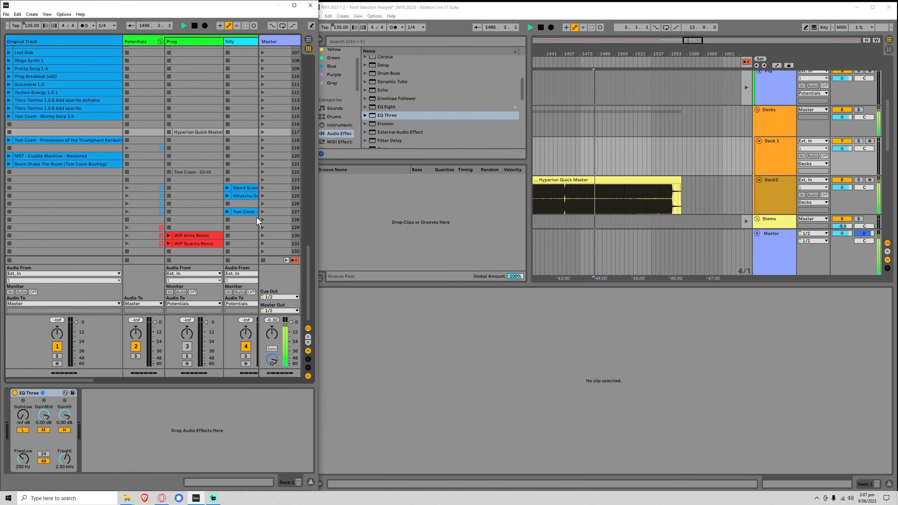
{"action": "left_click_drag", "start_coordinate": [309, 252], "coordinate": [303, 62]}
{"action": "key", "text": "space"}
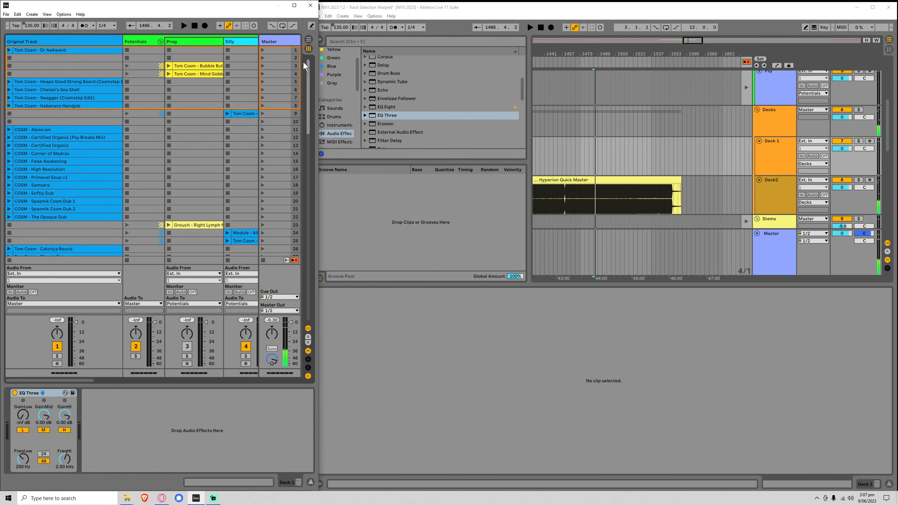
{"action": "left_click", "coordinate": [193, 75]}
Play Hyperion Quick Master from bar 1461 and around the short break just before it.
{"action": "left_click", "coordinate": [564, 160]}
{"action": "key", "text": "space"}
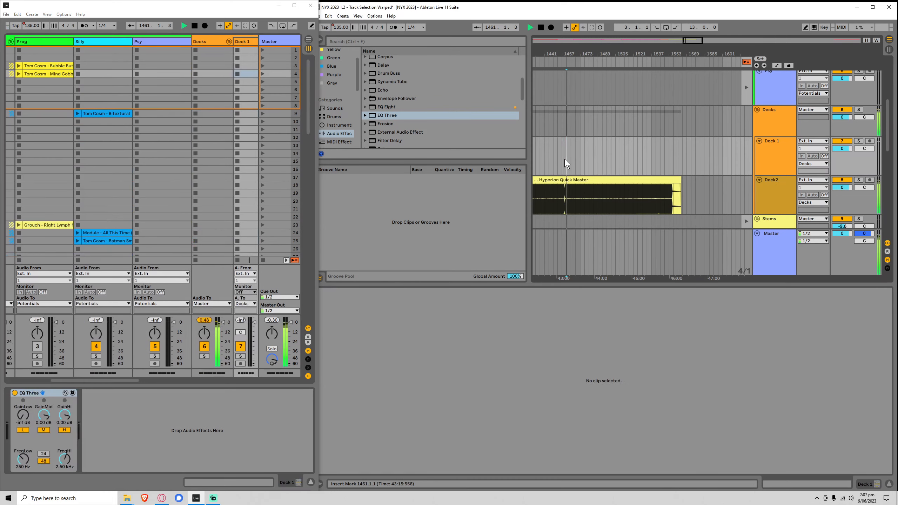
{"action": "left_click_drag", "start_coordinate": [702, 47], "coordinate": [708, 96]}
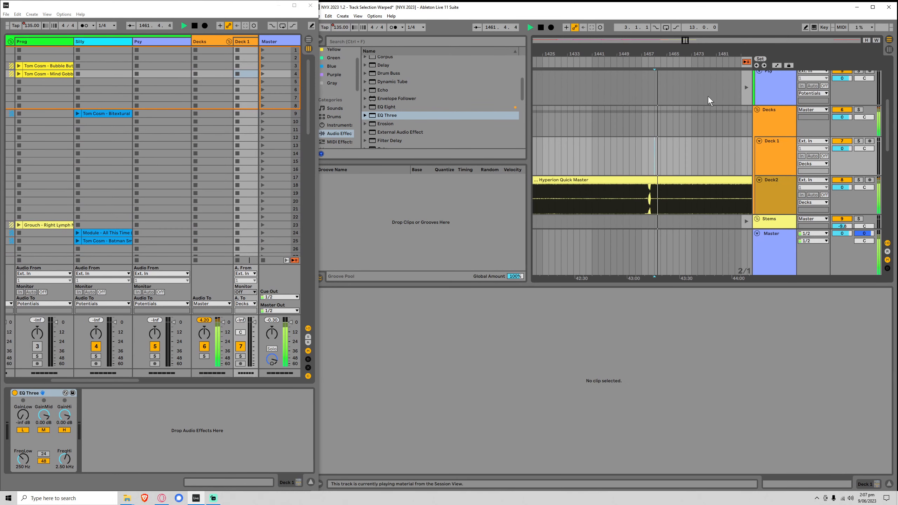
{"action": "left_click", "coordinate": [649, 168]}
{"action": "left_click_drag", "start_coordinate": [673, 50], "coordinate": [672, 89]}
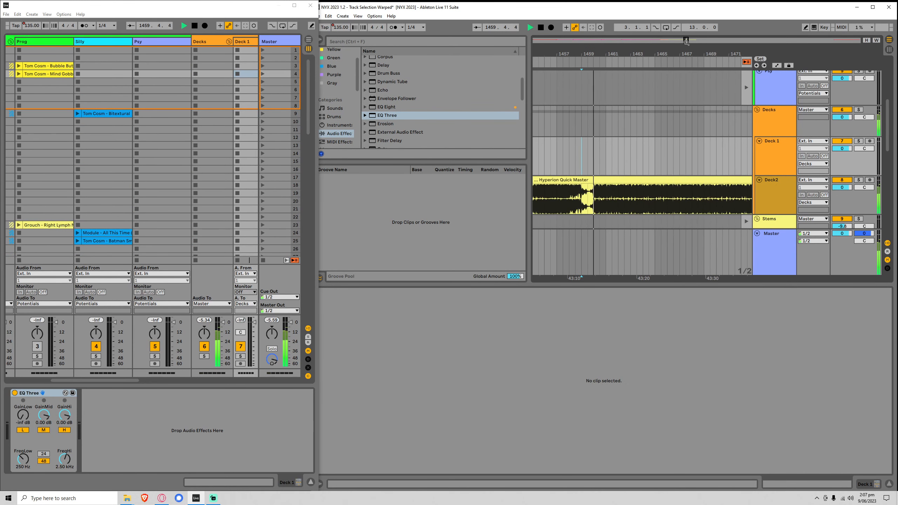
Paste Mind Gobbies on Deck 1 at bar 1460 and set its clip start to 1.1.1.
{"action": "left_click", "coordinate": [593, 166]}
{"action": "key", "text": "ctrl+v"}
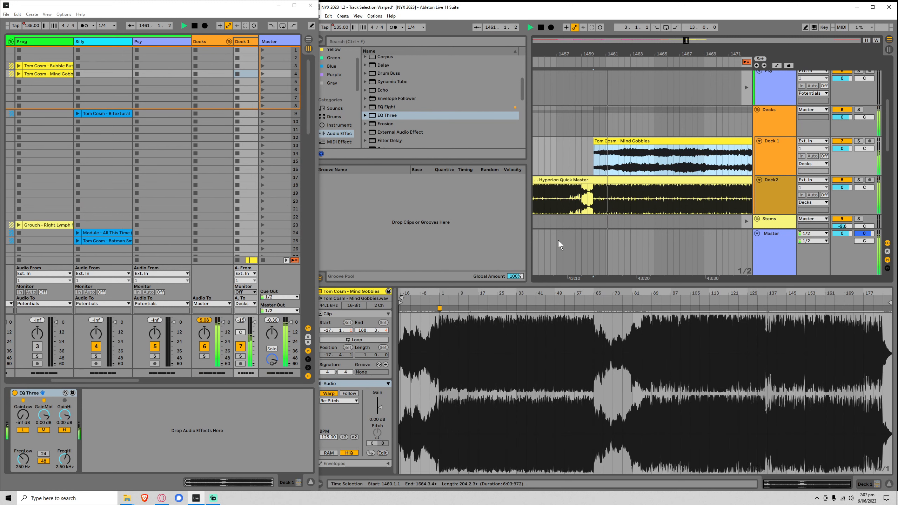
{"action": "left_click_drag", "start_coordinate": [401, 301], "coordinate": [442, 303]}
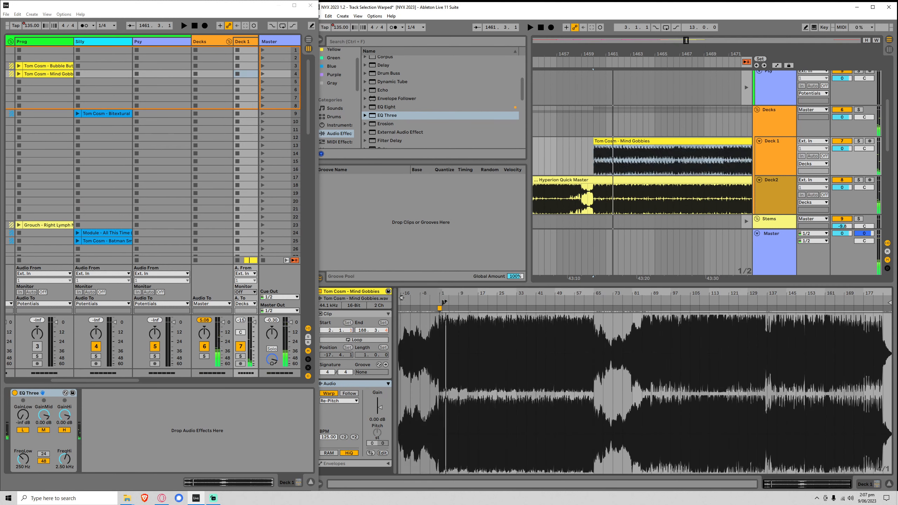
{"action": "left_click", "coordinate": [440, 308]}
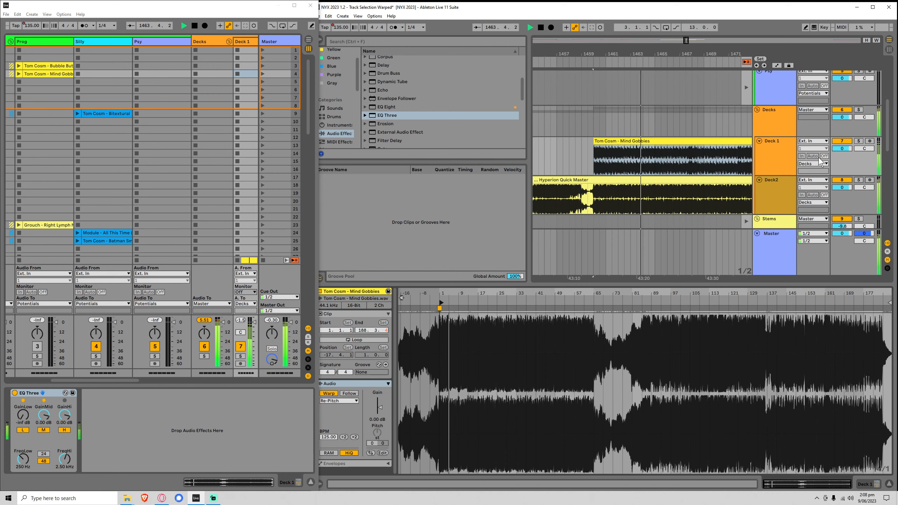
Check Deck 1's EQ Three and set GainLow on Deck2's EQ Three to -inf dB.
{"action": "double_click", "coordinate": [774, 145]}
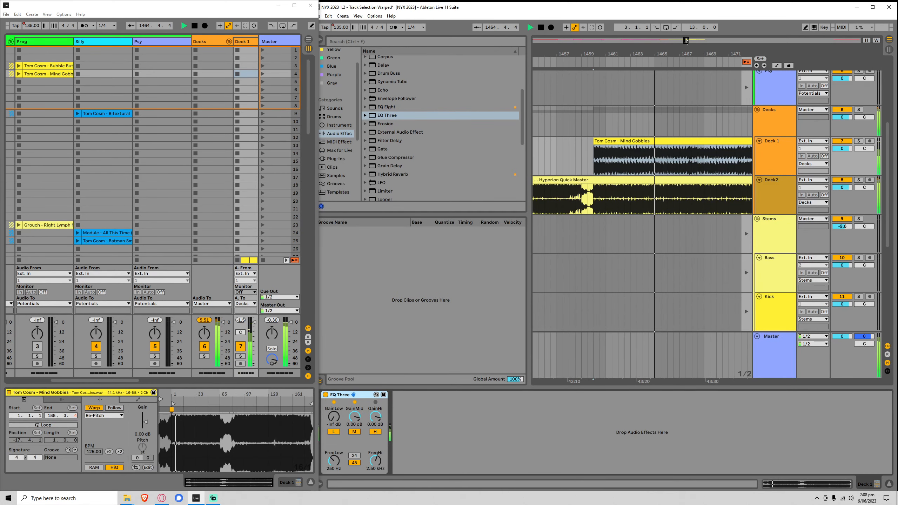
{"action": "mouse_move", "coordinate": [686, 41]}
{"action": "left_mouse_down"}
{"action": "mouse_move", "coordinate": [691, 22]}
{"action": "mouse_move", "coordinate": [690, 40]}
{"action": "left_mouse_up"}
{"action": "left_click", "coordinate": [781, 183]}
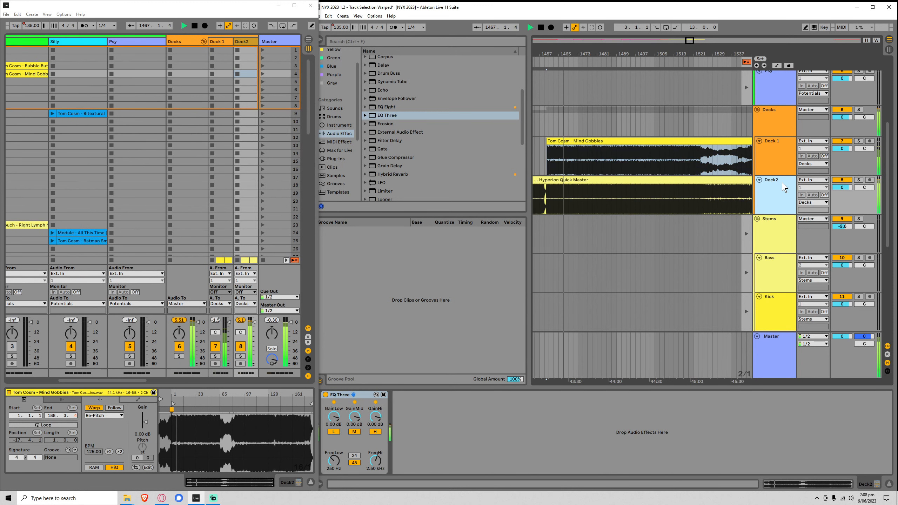
{"action": "left_click", "coordinate": [342, 443]}
{"action": "left_click_drag", "start_coordinate": [335, 419], "coordinate": [335, 467]}
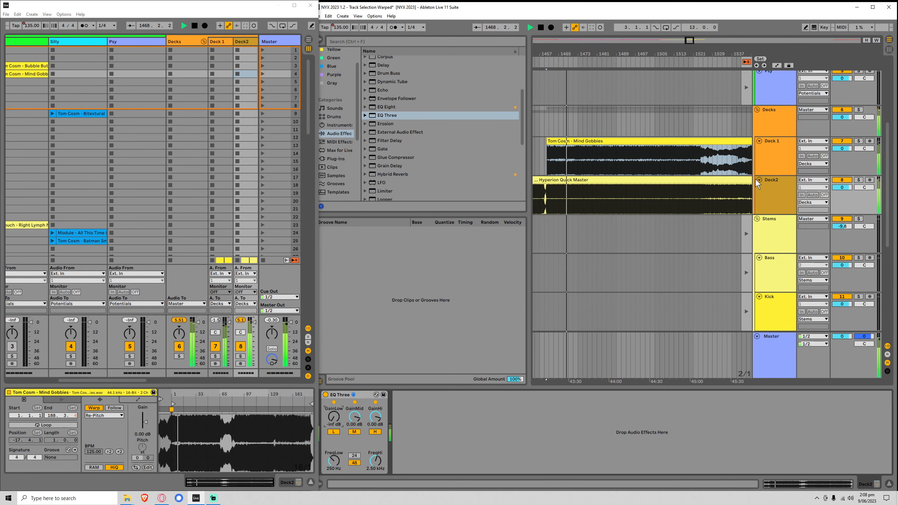
Check Deck 1's EQ Three and inspect the Mind Gobbies and Hyperion Quick Master waveforms around bar 1475.
{"action": "double_click", "coordinate": [770, 144]}
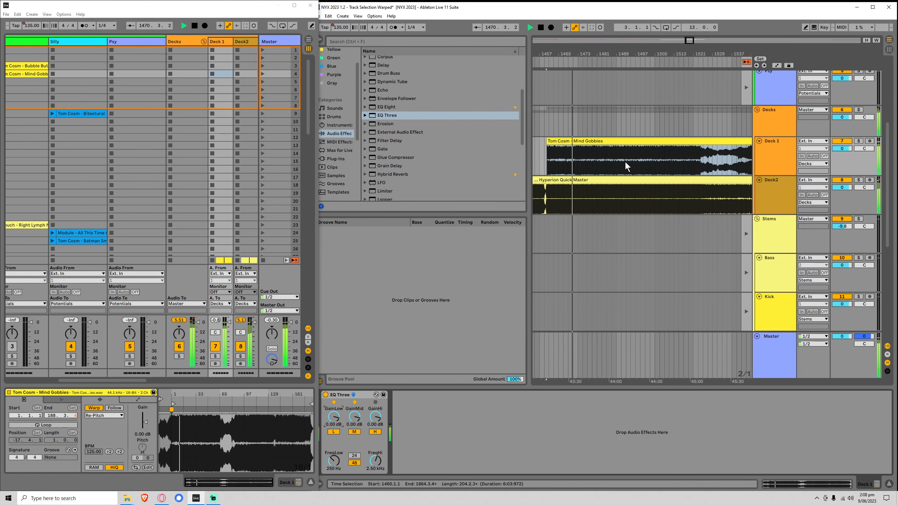
{"action": "double_click", "coordinate": [590, 142]}
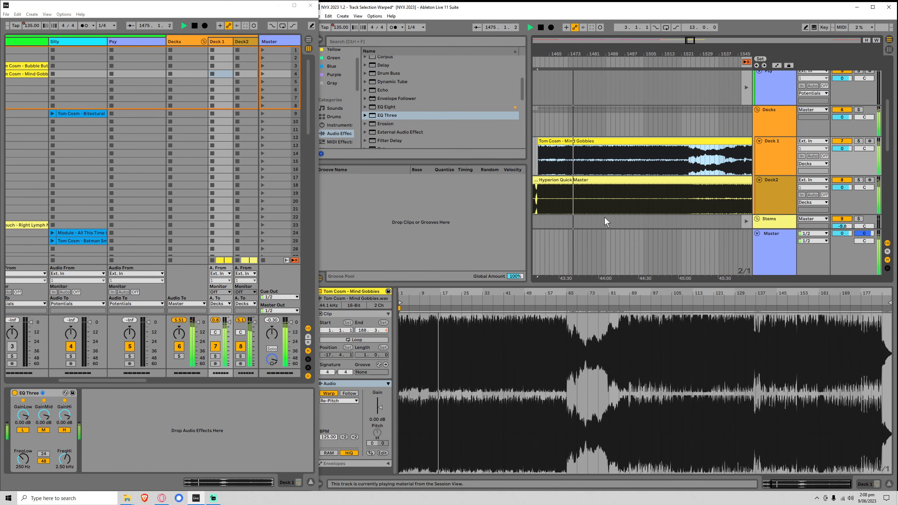
{"action": "left_click", "coordinate": [577, 203]}
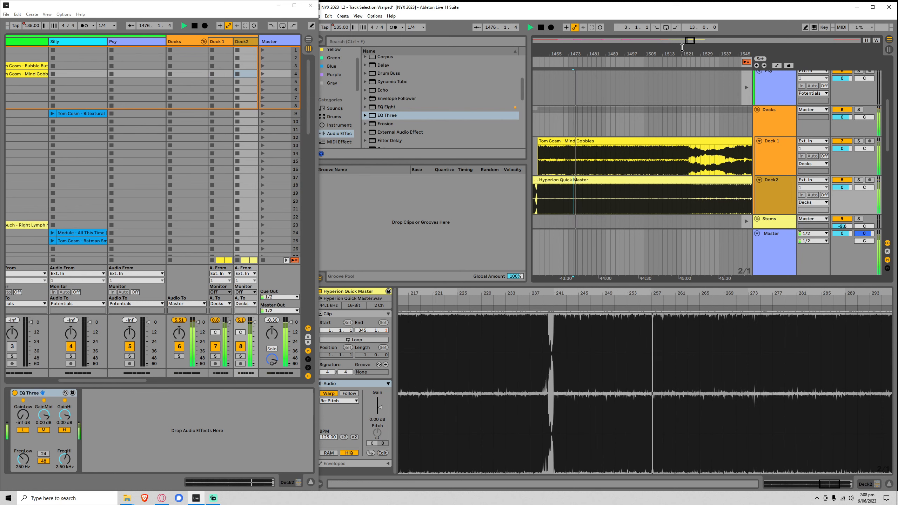
Split Hyperion Quick Master on Deck2 at bar 1484 and delete the part after the split.
{"action": "left_click_drag", "start_coordinate": [690, 41], "coordinate": [688, 55]}
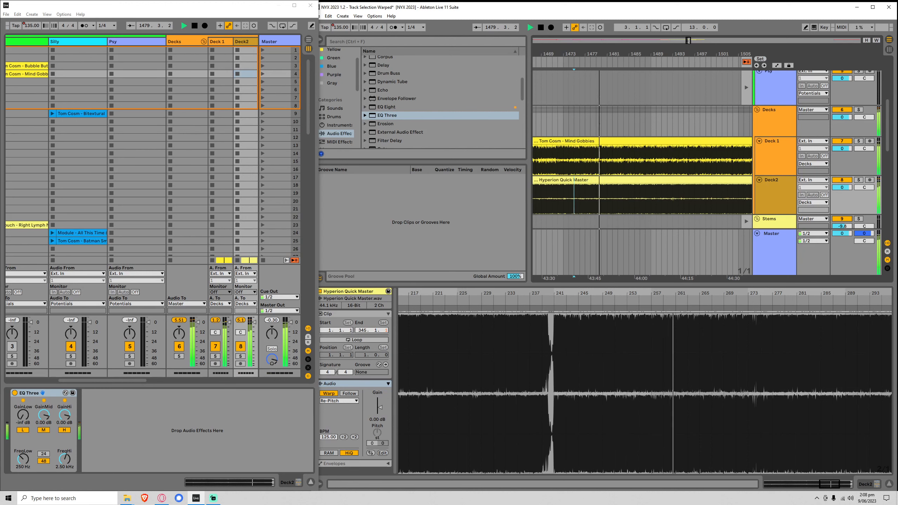
{"action": "left_click_drag", "start_coordinate": [688, 40], "coordinate": [688, 52]}
{"action": "left_click", "coordinate": [636, 204]}
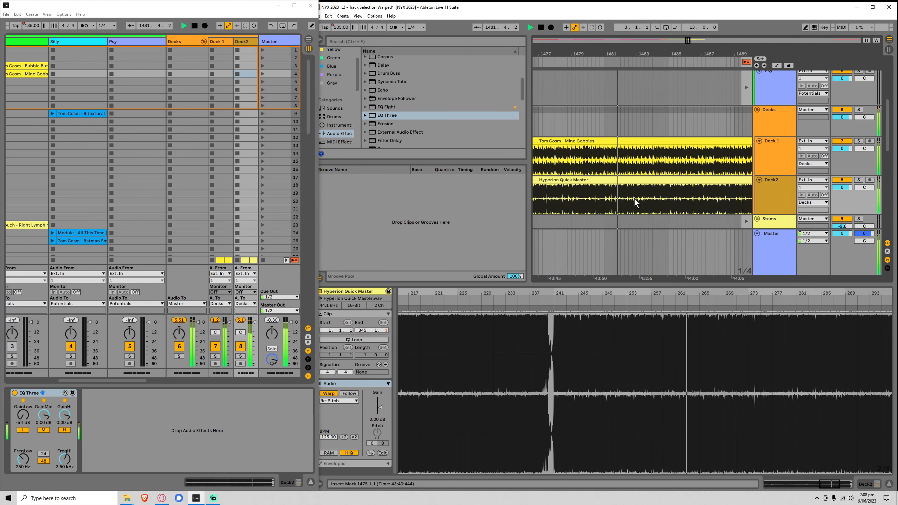
{"action": "left_click", "coordinate": [654, 198]}
{"action": "key", "text": "ctrl+e"}
{"action": "key", "text": "Delete"}
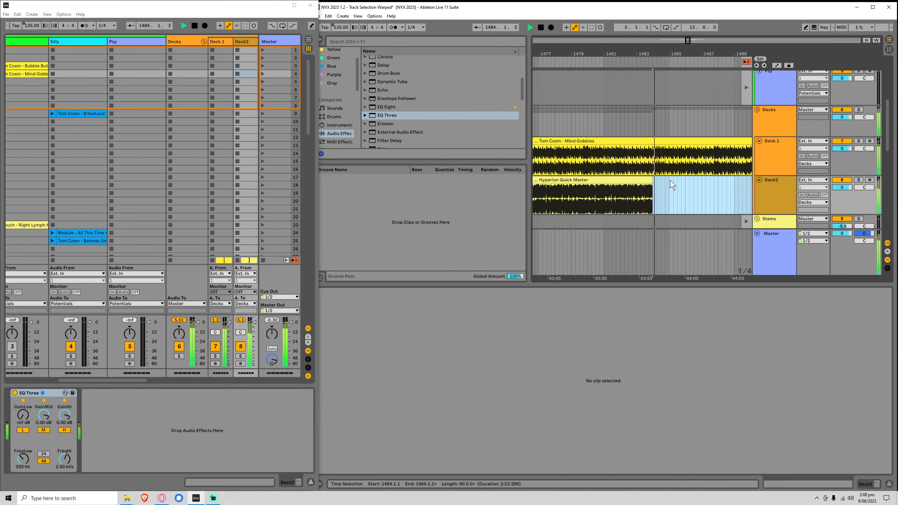
Play the remaining Mind Gobbies clip on Deck 1 from bar 1545 and stop playback.
{"action": "key", "text": "minus"}
{"action": "key", "text": "minus"}
{"action": "key", "text": "minus"}
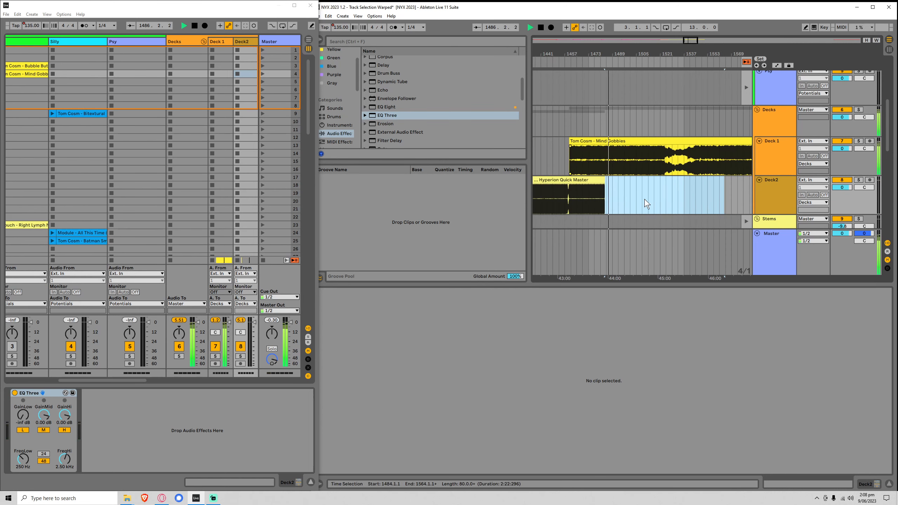
{"action": "left_click", "coordinate": [695, 197]}
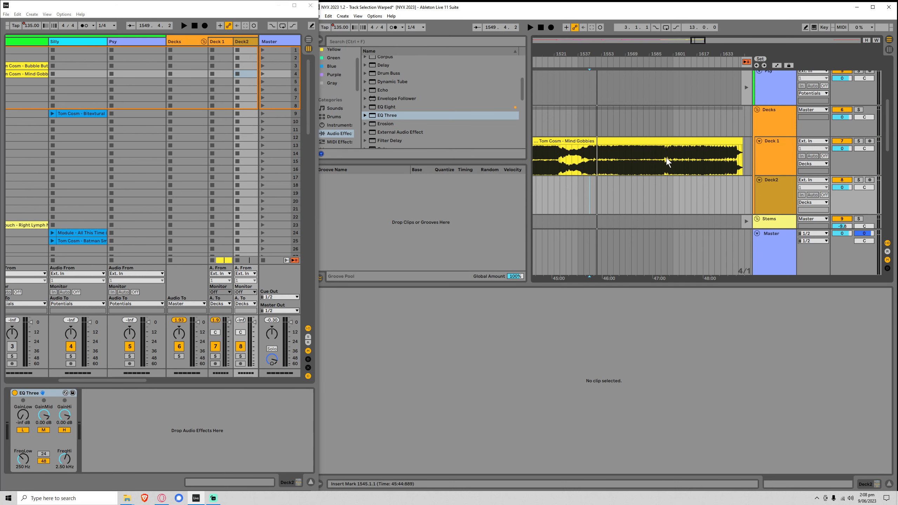
{"action": "left_click_drag", "start_coordinate": [698, 41], "coordinate": [699, 43]}
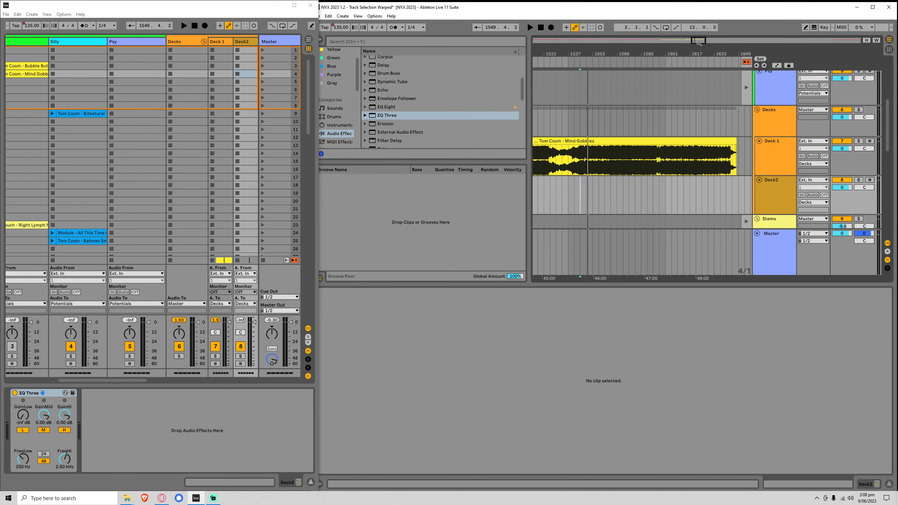
Restore the deleted Mind Gobbies clip in scene 4 of the Prog track and deactivate it instead.
{"action": "left_click_drag", "start_coordinate": [124, 381], "coordinate": [93, 380]}
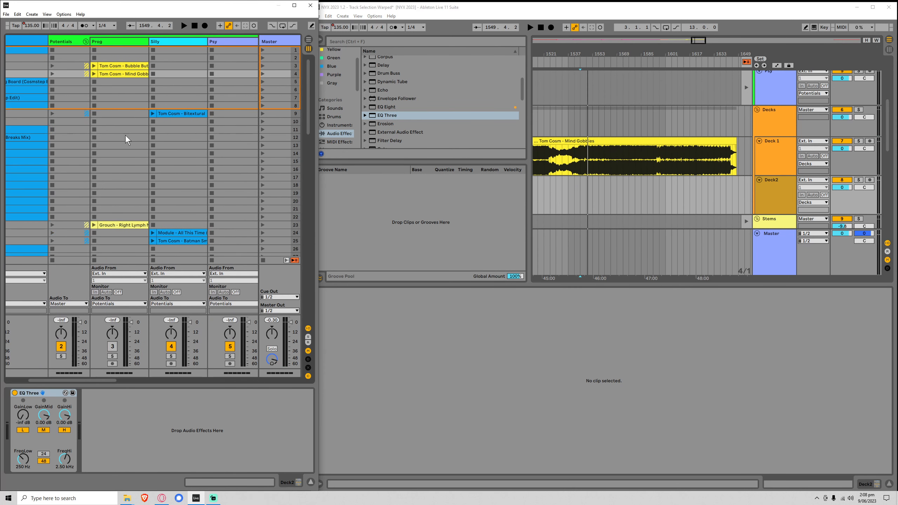
{"action": "left_click", "coordinate": [133, 76]}
{"action": "key", "text": "Delete"}
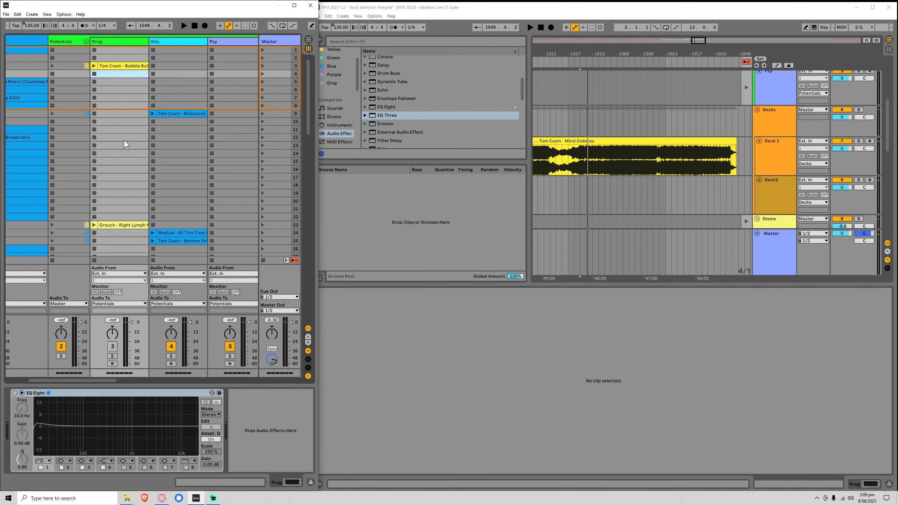
{"action": "key", "text": "ctrl+z"}
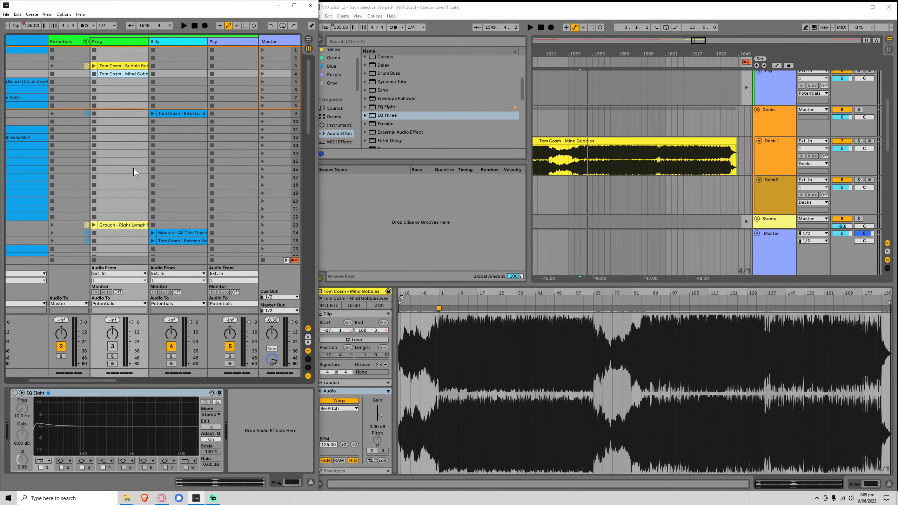
Look through the Prog track's candidate clips and play Mind Gobbies on Deck 1 from bar 1597.
{"action": "scroll", "coordinate": [133, 168], "scroll_direction": "down", "scroll_amount": 10}
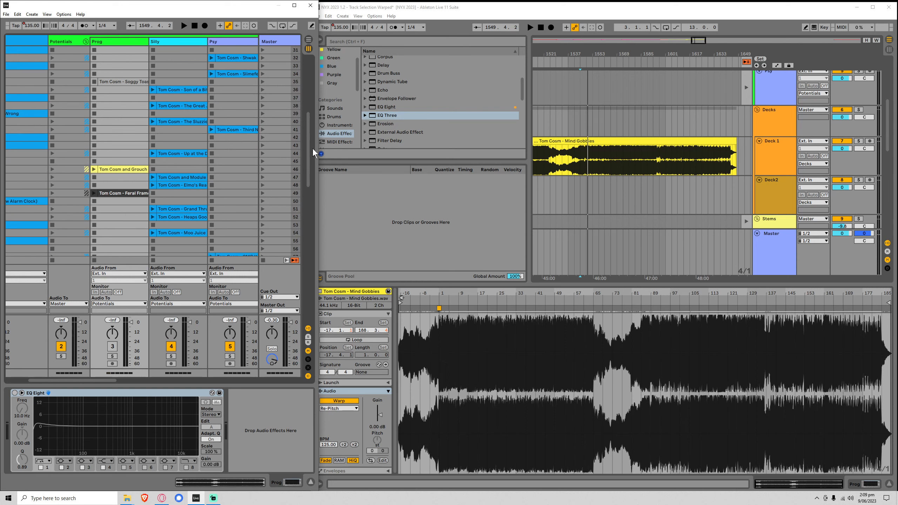
{"action": "left_click_drag", "start_coordinate": [310, 150], "coordinate": [310, 225]}
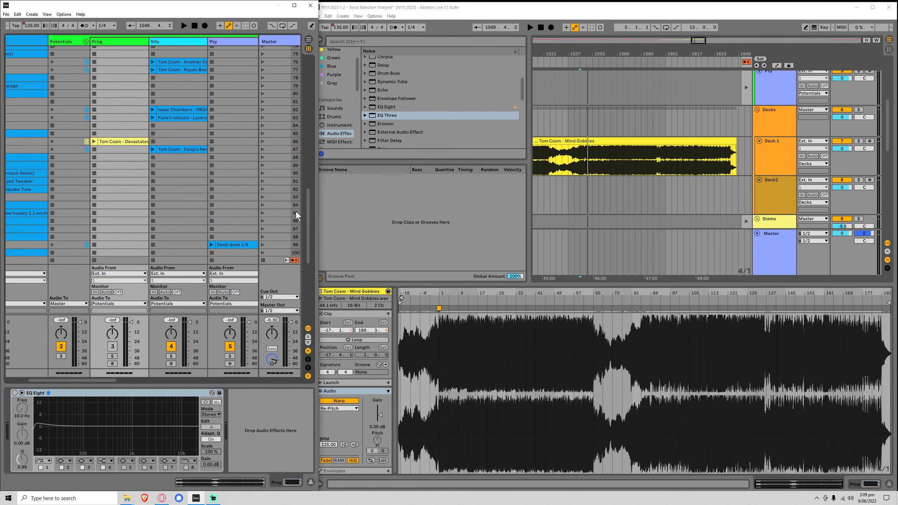
{"action": "left_click_drag", "start_coordinate": [701, 40], "coordinate": [705, 41]}
{"action": "left_click_drag", "start_coordinate": [307, 204], "coordinate": [305, 181]}
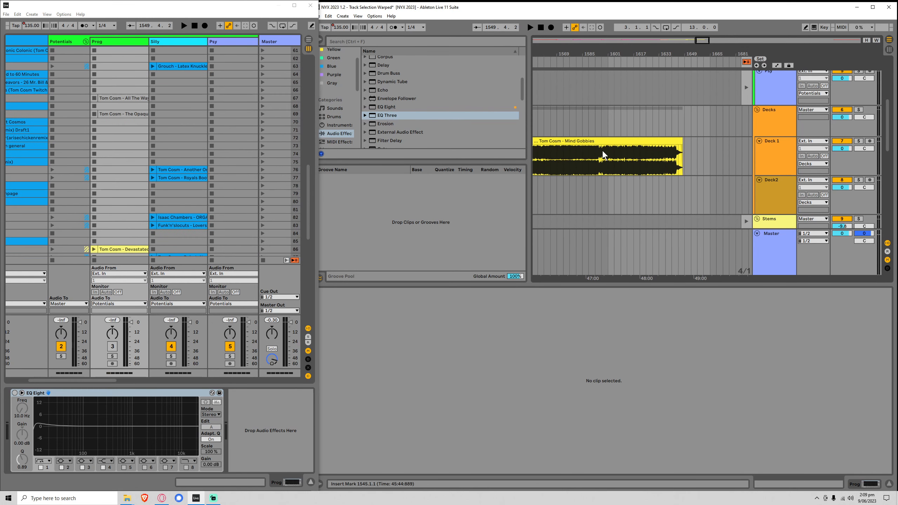
{"action": "left_click", "coordinate": [589, 159]}
{"action": "key", "text": "space"}
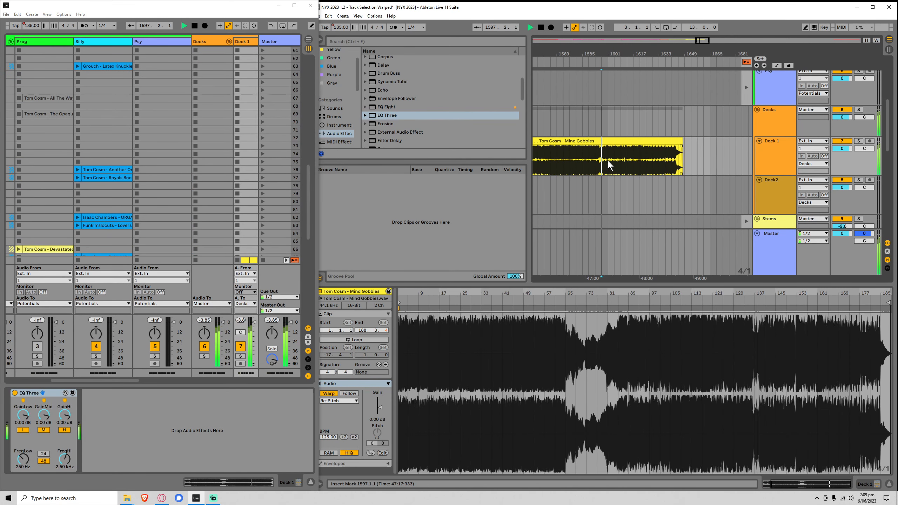
Copy the Tom Cosm and Grouch - Switch Arms (Tom's Version) clip from scene 46 of the Prog track.
{"action": "left_click_drag", "start_coordinate": [306, 153], "coordinate": [304, 73]}
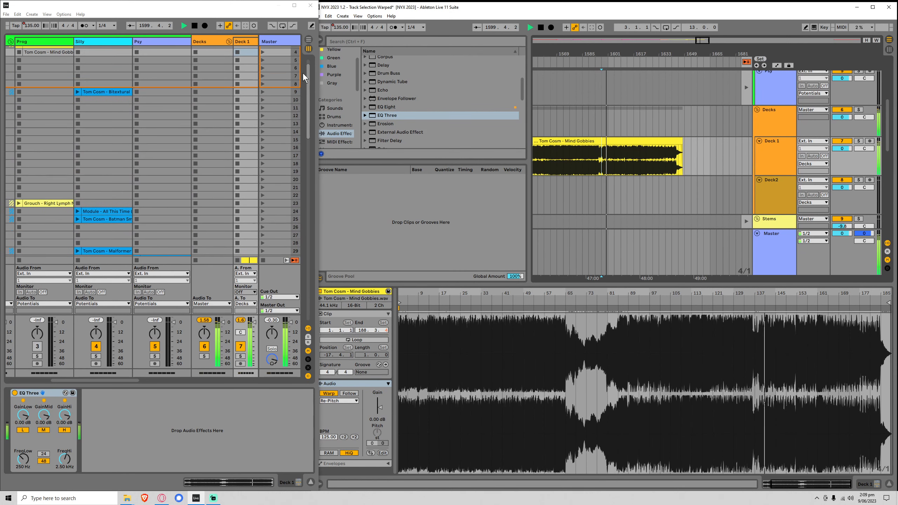
{"action": "left_click", "coordinate": [46, 209]}
{"action": "scroll", "coordinate": [55, 225], "scroll_direction": "down", "scroll_amount": 12}
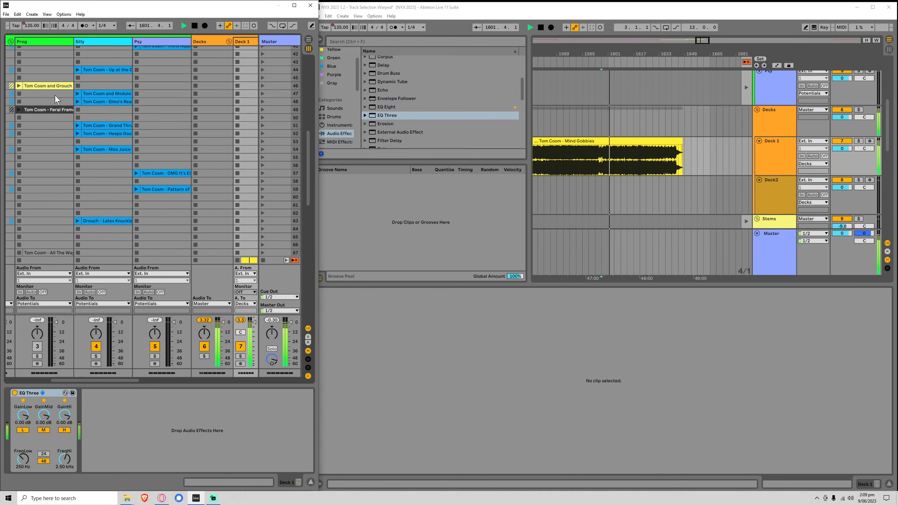
{"action": "left_click", "coordinate": [48, 86]}
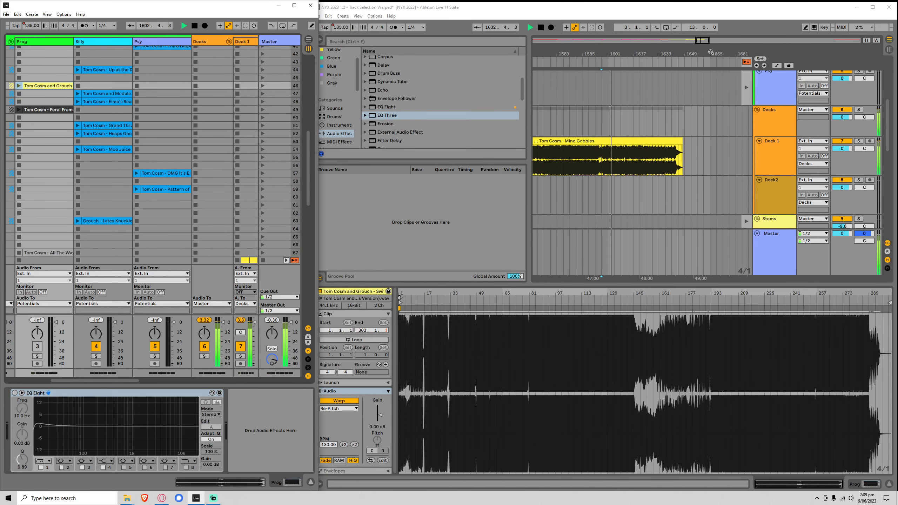
Replay Mind Gobbies from bar 1597 and around the short break just before it.
{"action": "left_click_drag", "start_coordinate": [711, 53], "coordinate": [781, 109]}
{"action": "key", "text": "space"}
{"action": "key", "text": "space"}
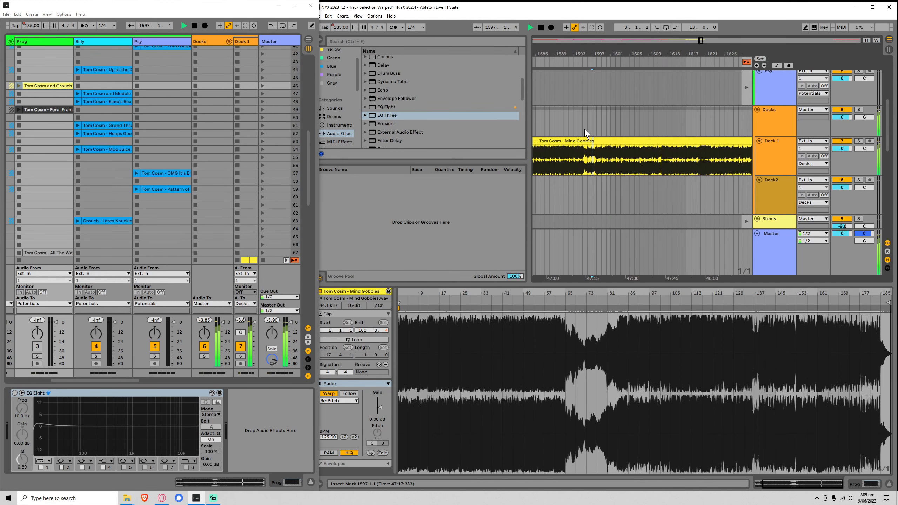
{"action": "left_click", "coordinate": [582, 130]}
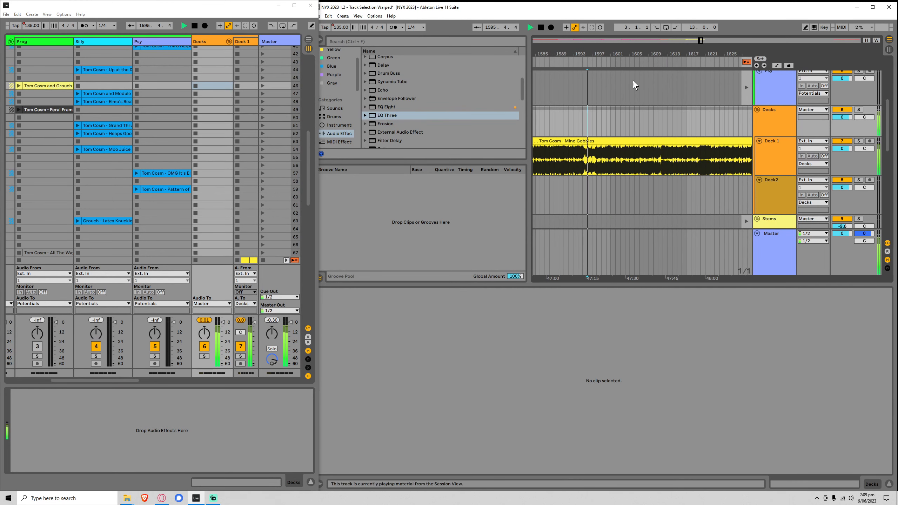
{"action": "left_click_drag", "start_coordinate": [633, 54], "coordinate": [673, 98]}
{"action": "left_click", "coordinate": [621, 125]}
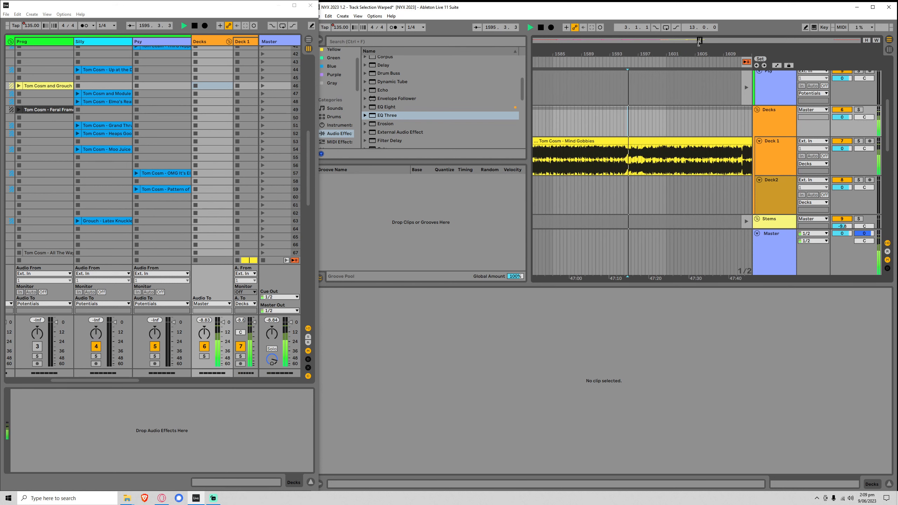
Check the beat at Mind Gobbies' short break against the metronome, turning it on and off again.
{"action": "left_click", "coordinate": [393, 28]}
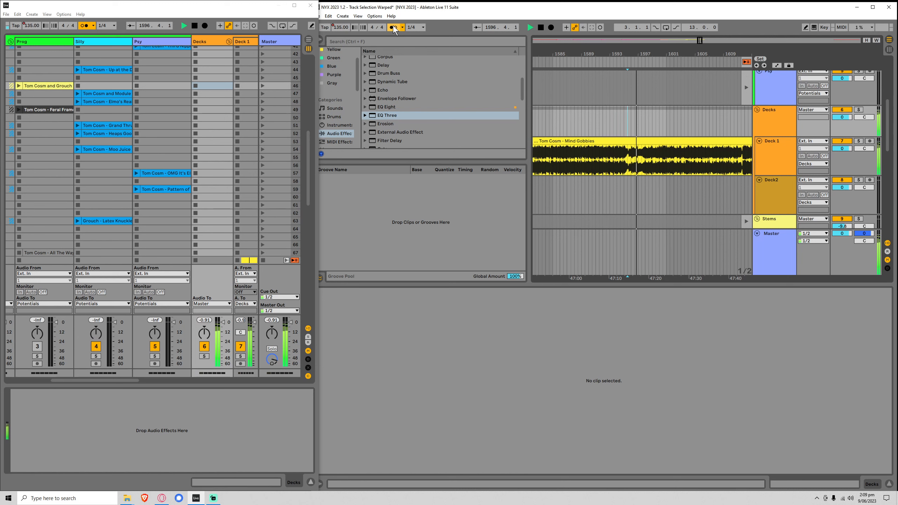
{"action": "left_click", "coordinate": [393, 28]}
{"action": "key", "text": "space"}
{"action": "key", "text": "space"}
Paste Switch Arms (Tom's Version) on Deck2 at 1595.4.1.
{"action": "left_click_drag", "start_coordinate": [700, 40], "coordinate": [700, 61]}
{"action": "left_click_drag", "start_coordinate": [612, 128], "coordinate": [751, 123]}
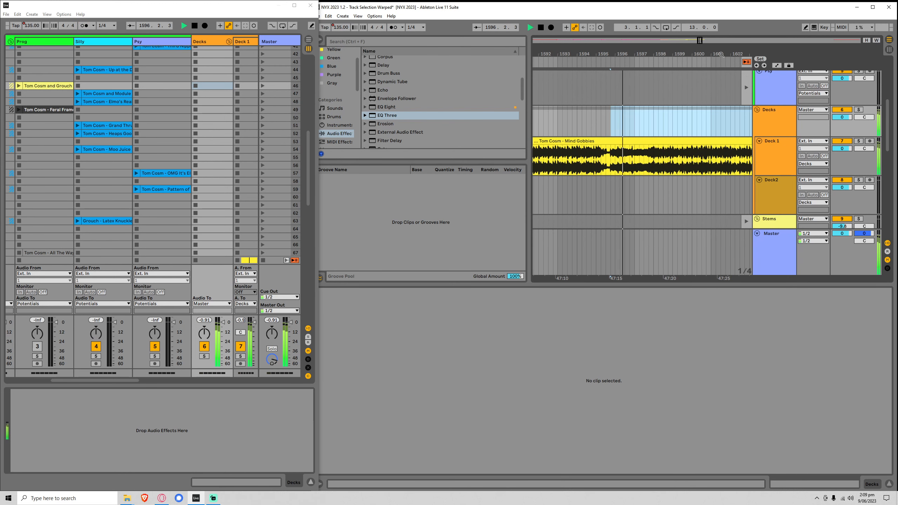
{"action": "left_click", "coordinate": [611, 194]}
{"action": "key", "text": "ctrl+v"}
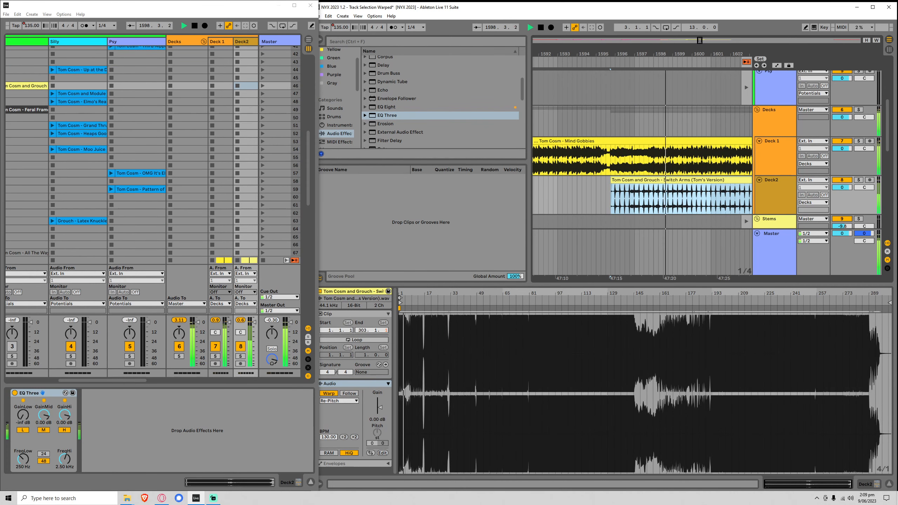
Adjust GainLow on Deck 1's EQ Three and check the EQ Three on Deck2.
{"action": "left_click_drag", "start_coordinate": [699, 57], "coordinate": [605, 42]}
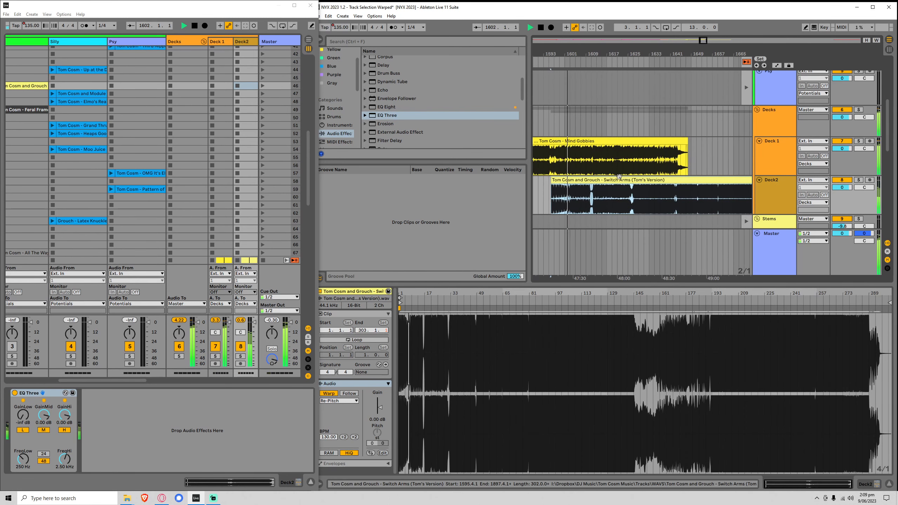
{"action": "left_click", "coordinate": [773, 142]}
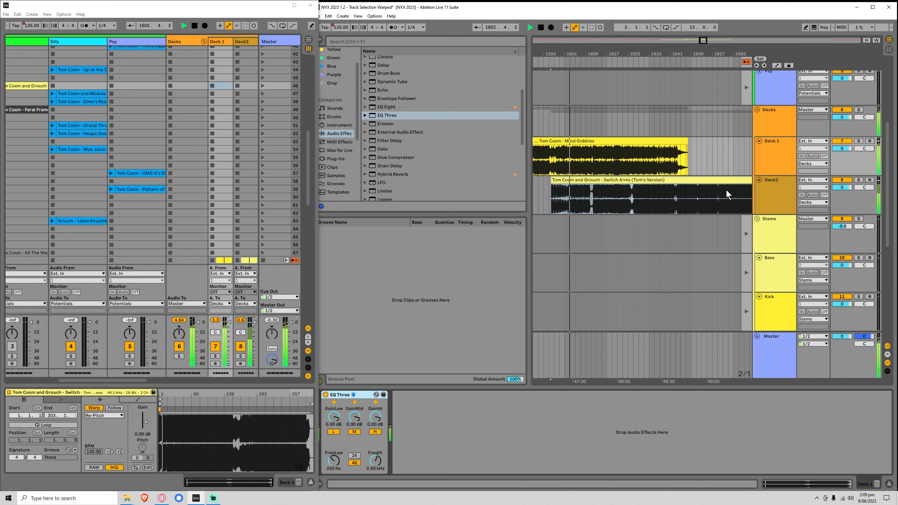
{"action": "left_click", "coordinate": [333, 419]}
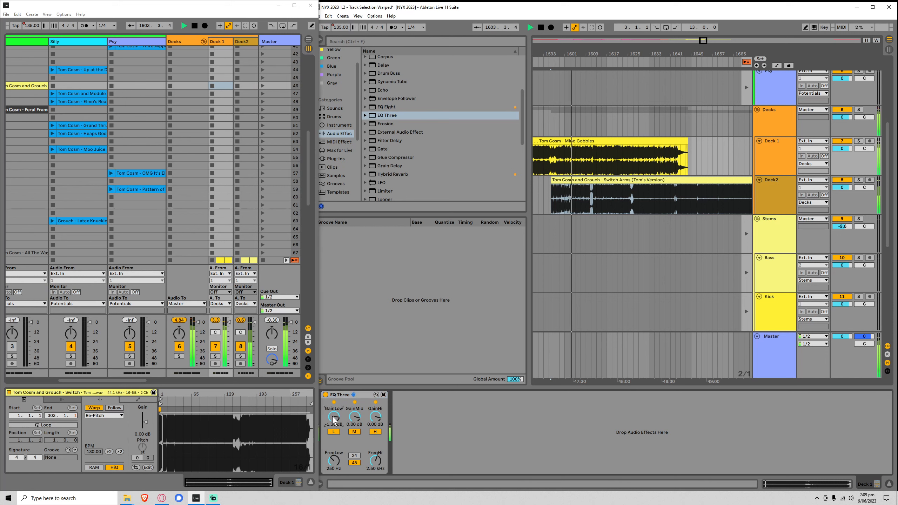
{"action": "left_click", "coordinate": [772, 180]}
Listen to Switch Arms overlapping the end of Mind Gobbies, replaying it from bar 1627.
{"action": "left_click", "coordinate": [602, 204]}
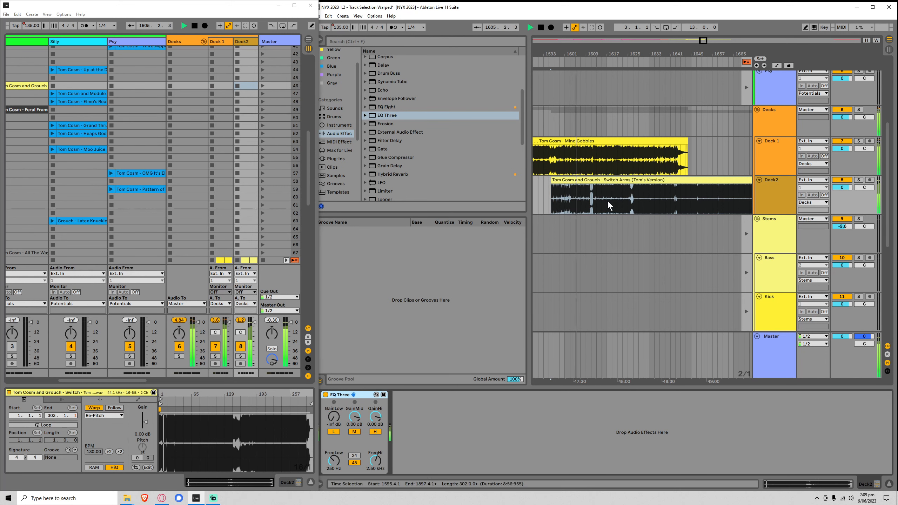
{"action": "left_click", "coordinate": [662, 181]}
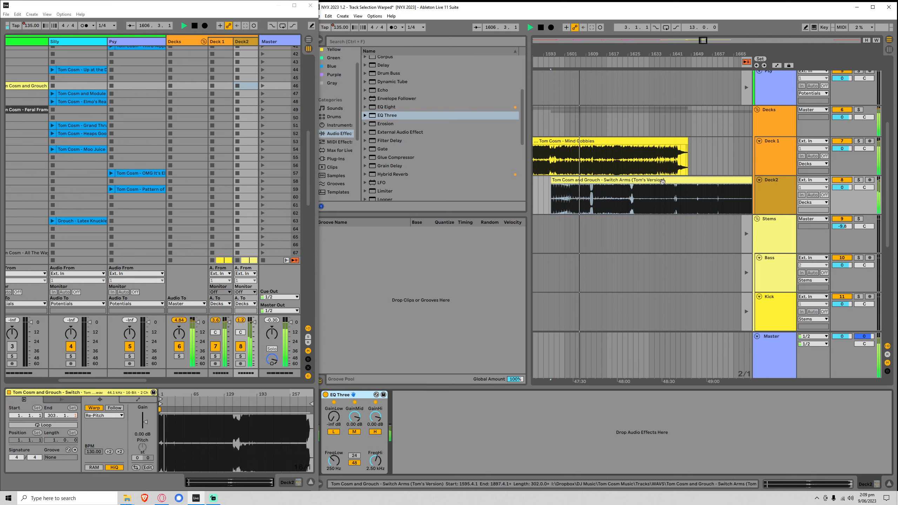
{"action": "left_click", "coordinate": [625, 196]}
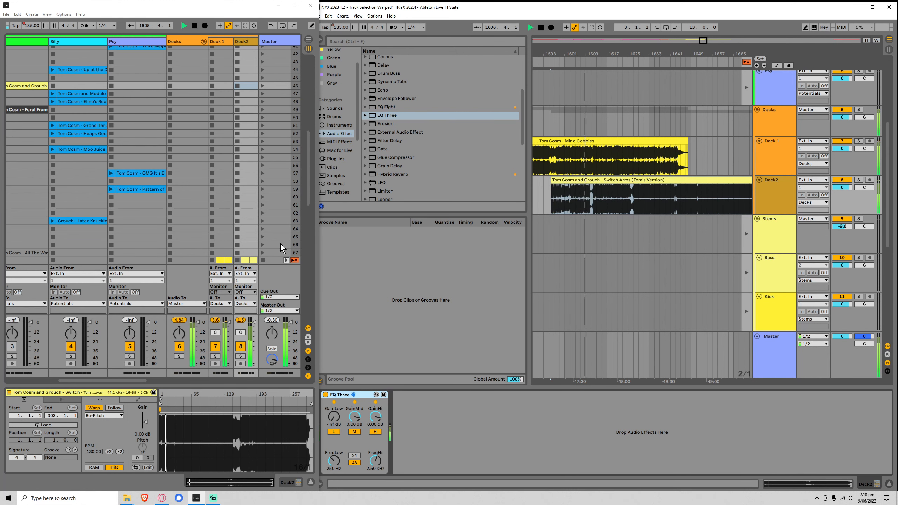
{"action": "left_click_drag", "start_coordinate": [602, 39], "coordinate": [703, 53]}
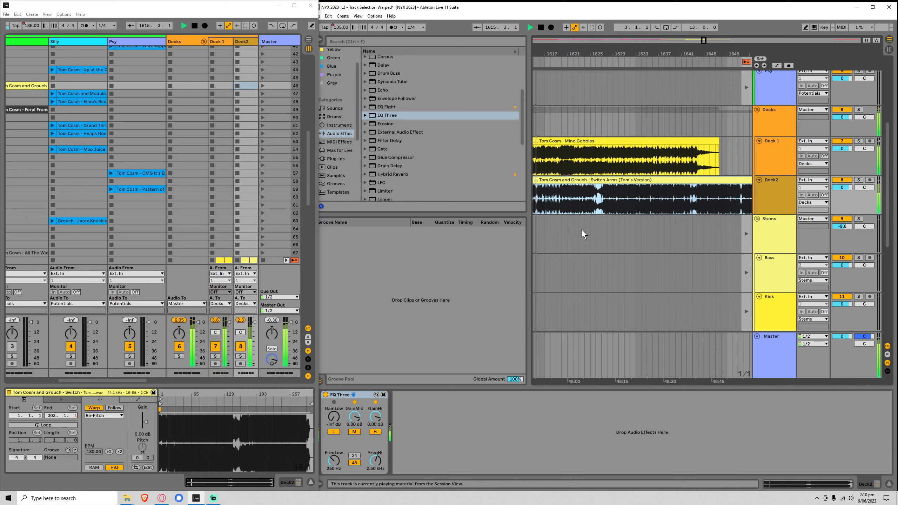
{"action": "left_click", "coordinate": [601, 201]}
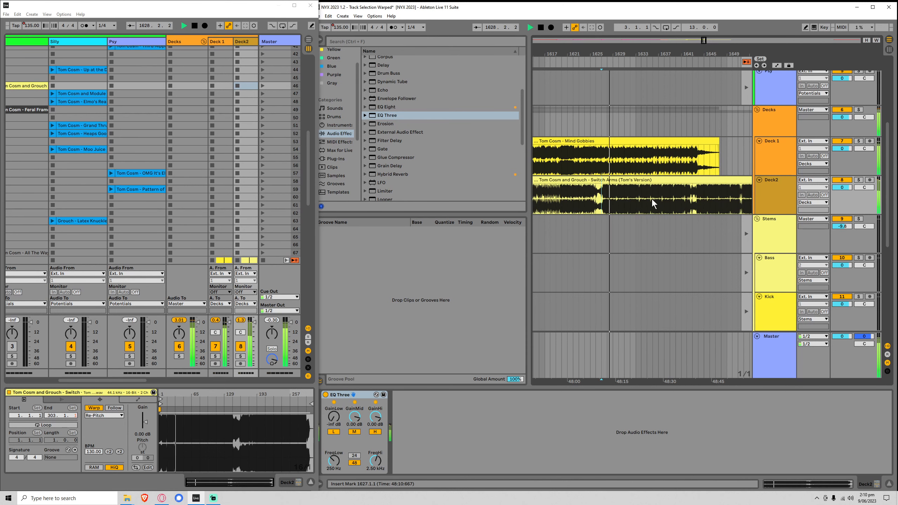
Replay the overlap from bar 1625 and set GainLow on Deck 1's EQ Three to -inf dB.
{"action": "left_click", "coordinate": [590, 201]}
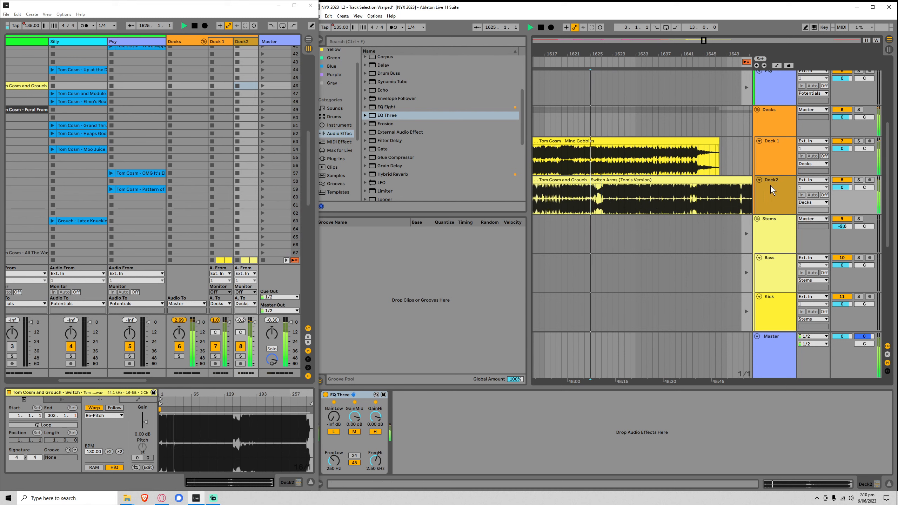
{"action": "left_click", "coordinate": [766, 155]}
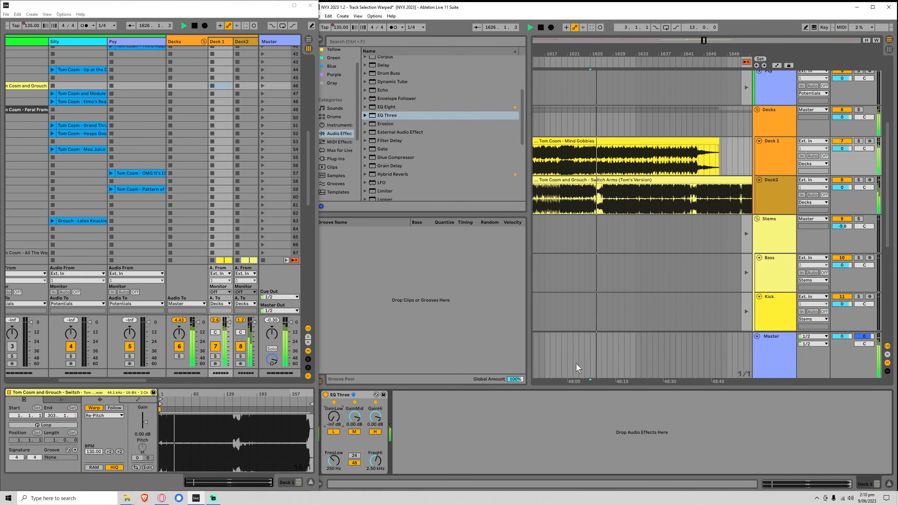
Reset GainLow on Deck2's EQ Three to 0.00 dB and open the Switch Arms clip.
{"action": "left_click", "coordinate": [784, 181]}
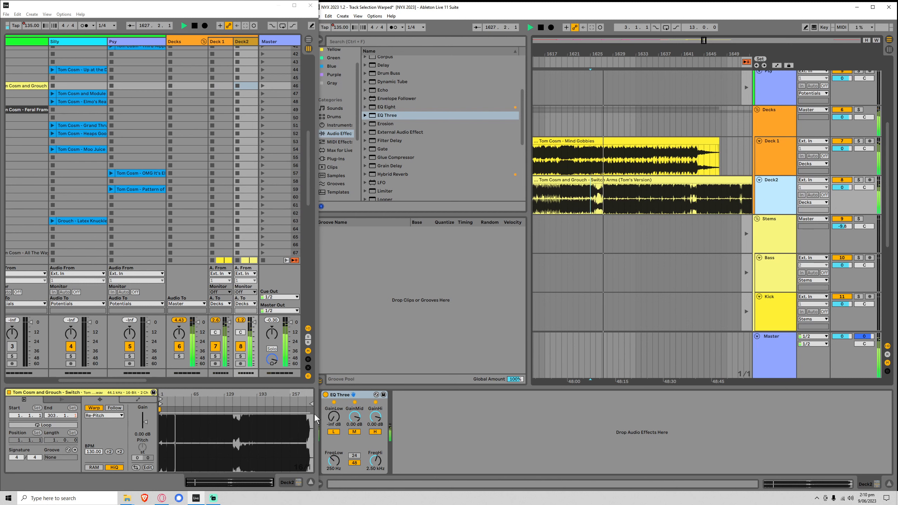
{"action": "double_click", "coordinate": [332, 419]}
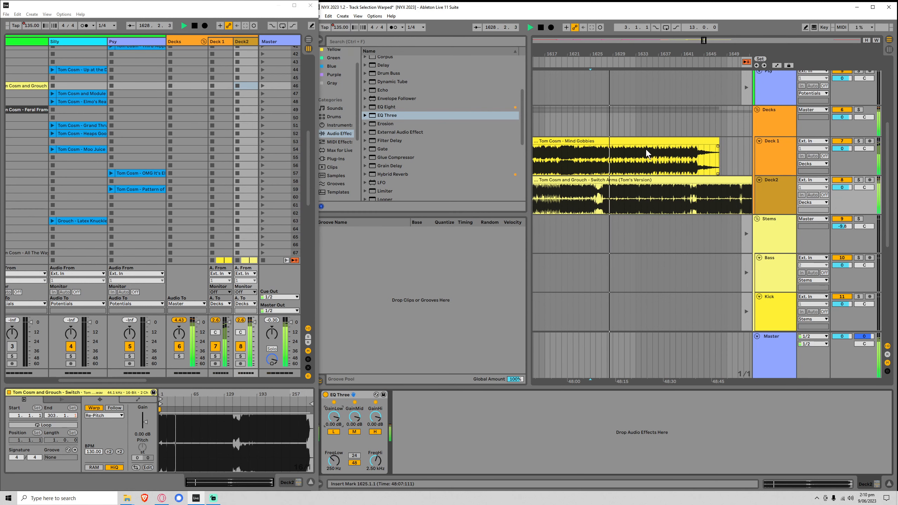
{"action": "left_click_drag", "start_coordinate": [705, 40], "coordinate": [705, 36]}
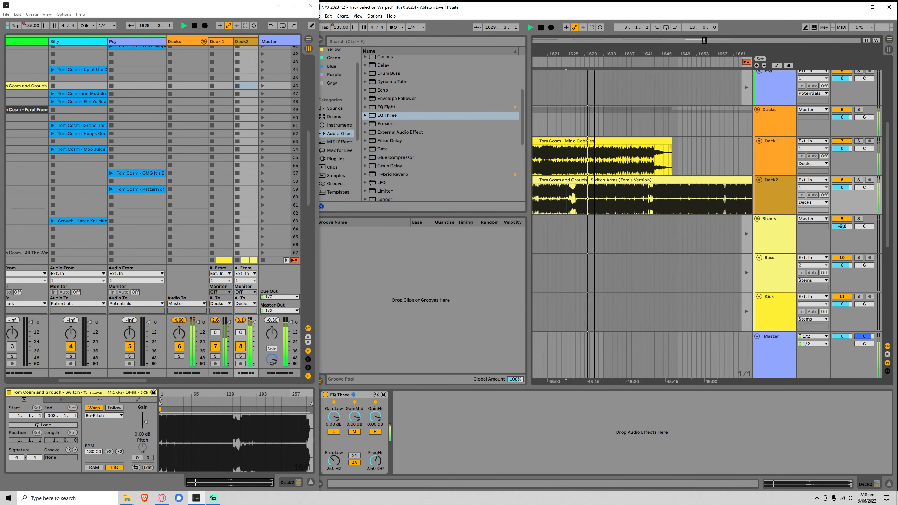
{"action": "left_click", "coordinate": [609, 184]}
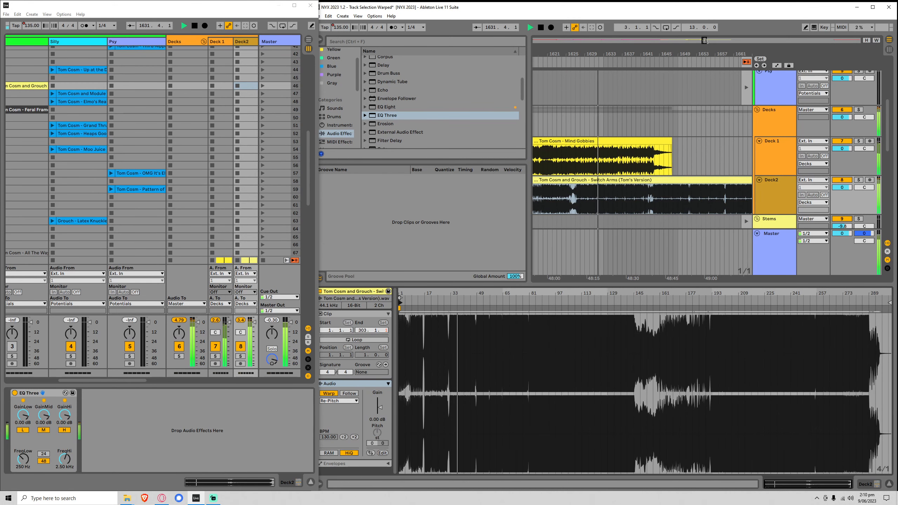
{"action": "left_click_drag", "start_coordinate": [705, 40], "coordinate": [704, 26]}
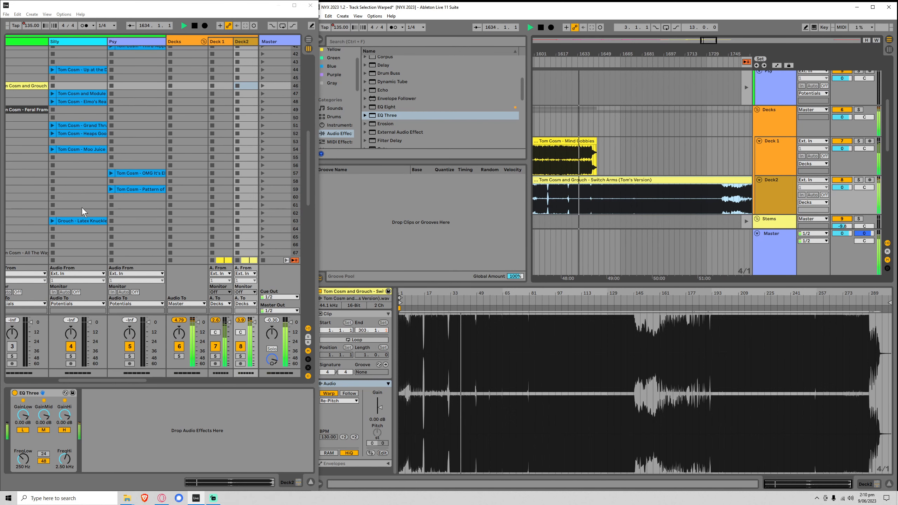
Look through the Prog track's clips and copy Tom Cosm - Devastated Septum.
{"action": "left_click", "coordinate": [44, 119]}
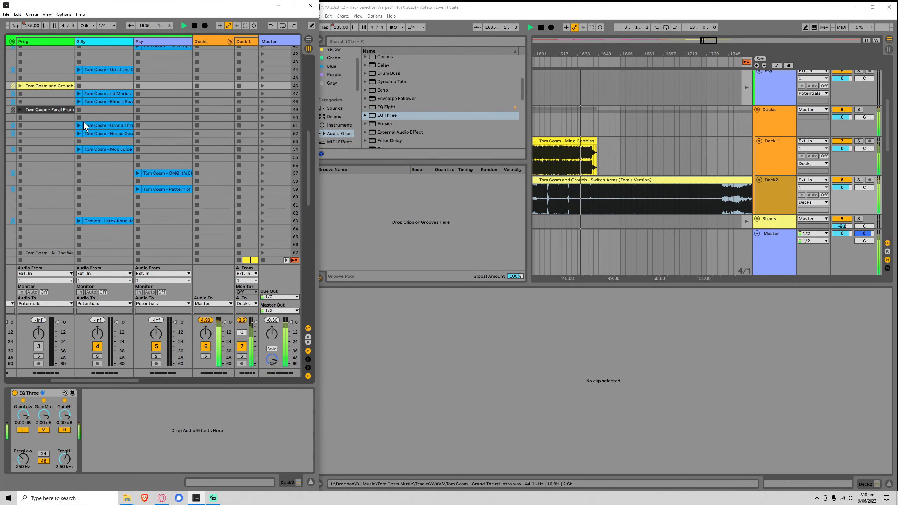
{"action": "left_click", "coordinate": [50, 87]}
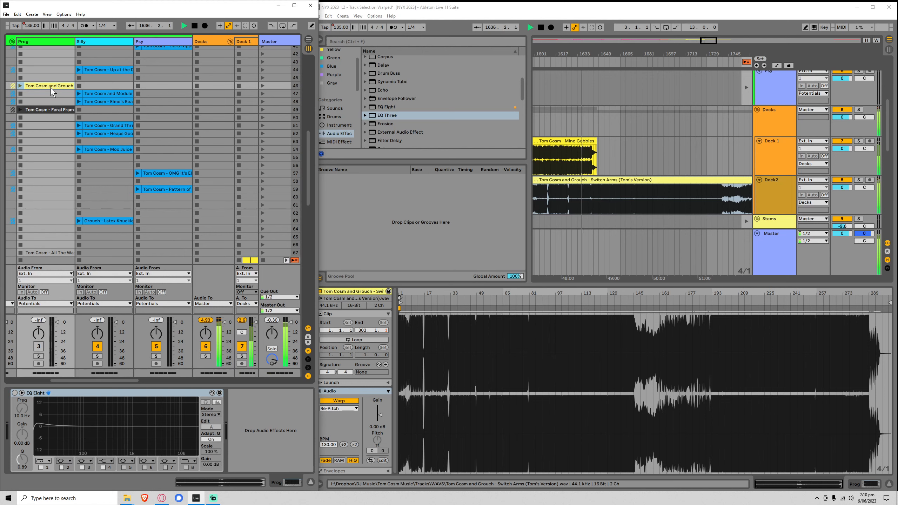
{"action": "left_click_drag", "start_coordinate": [307, 166], "coordinate": [295, 71]}
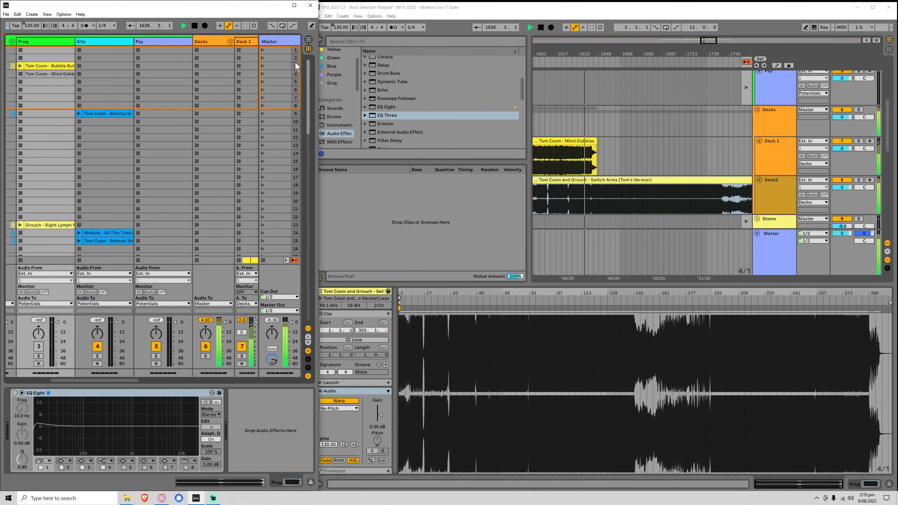
{"action": "scroll", "coordinate": [290, 123], "scroll_direction": "down", "scroll_amount": 20}
{"action": "scroll", "coordinate": [293, 191], "scroll_direction": "down", "scroll_amount": 2}
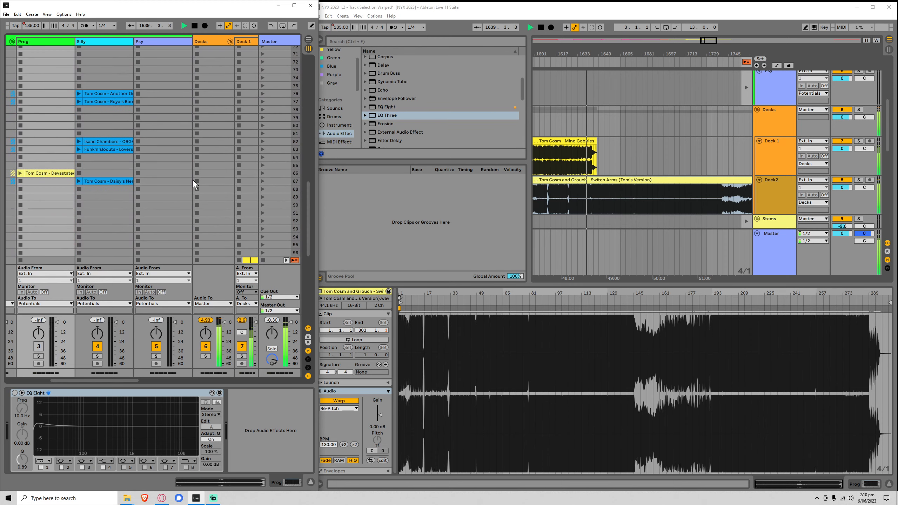
{"action": "left_click", "coordinate": [49, 173]}
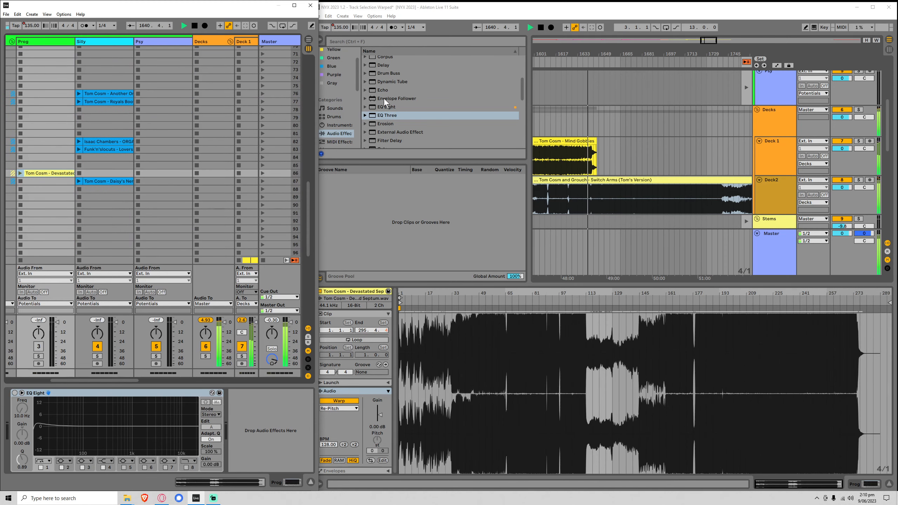
Listen to the second half of Switch Arms on Deck2 from bars 1789, 1837 and 1851.
{"action": "mouse_move", "coordinate": [708, 53]}
{"action": "left_mouse_down"}
{"action": "mouse_move", "coordinate": [623, 49]}
{"action": "mouse_move", "coordinate": [718, 43]}
{"action": "left_mouse_up"}
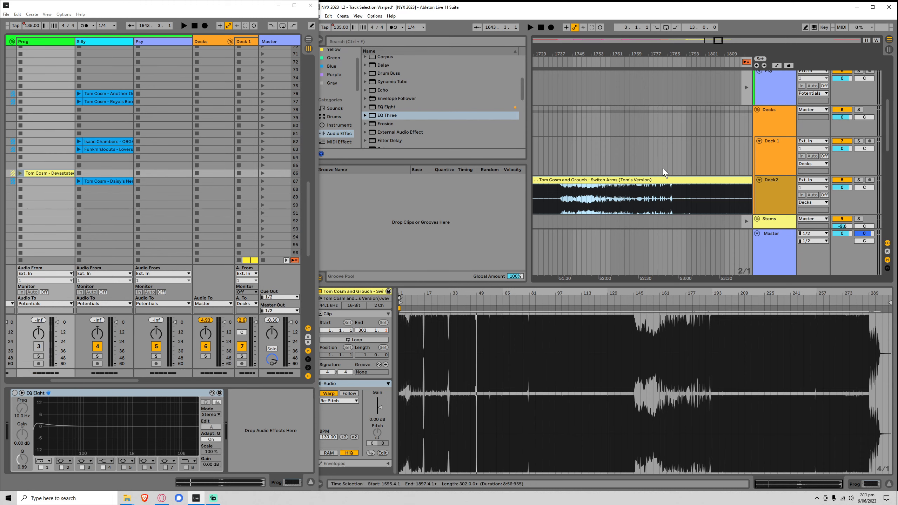
{"action": "left_click", "coordinate": [677, 164]}
{"action": "key", "text": "space"}
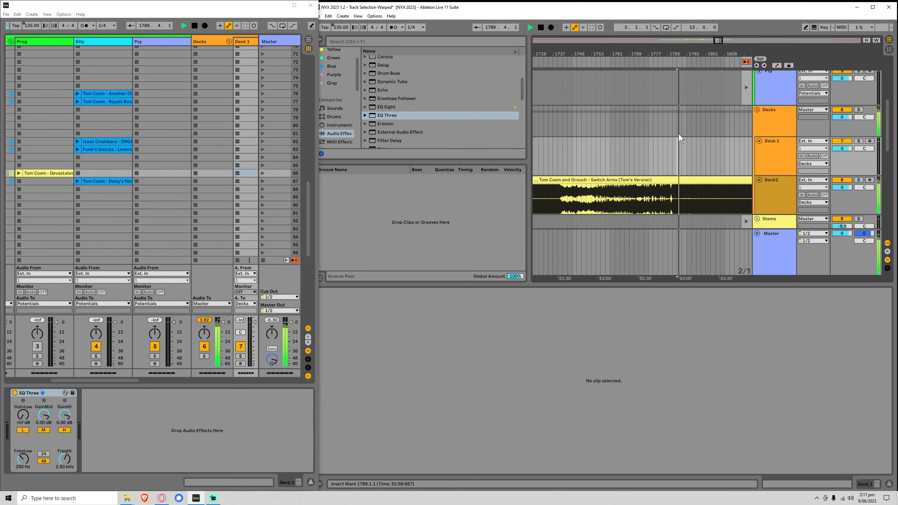
{"action": "key", "text": "space"}
{"action": "left_click_drag", "start_coordinate": [718, 40], "coordinate": [723, 40]}
{"action": "left_click", "coordinate": [655, 161]}
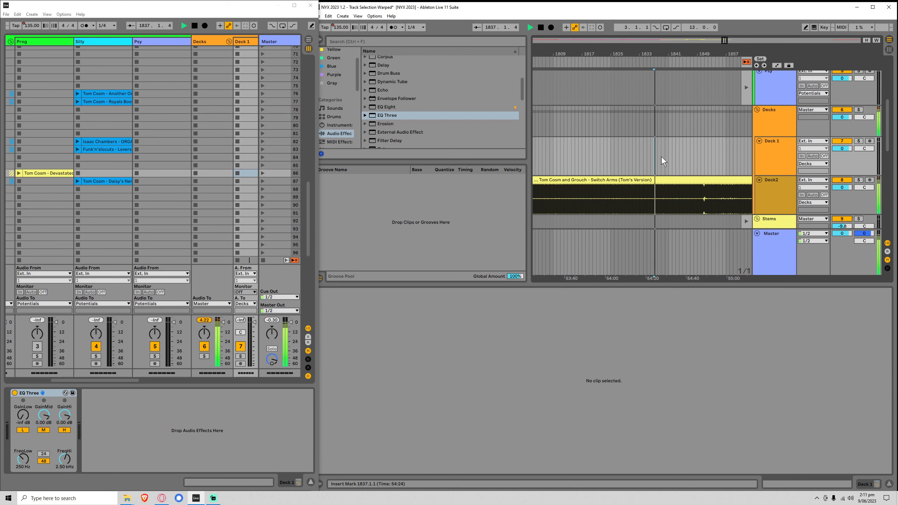
{"action": "left_click", "coordinate": [703, 166]}
{"action": "key", "text": "space"}
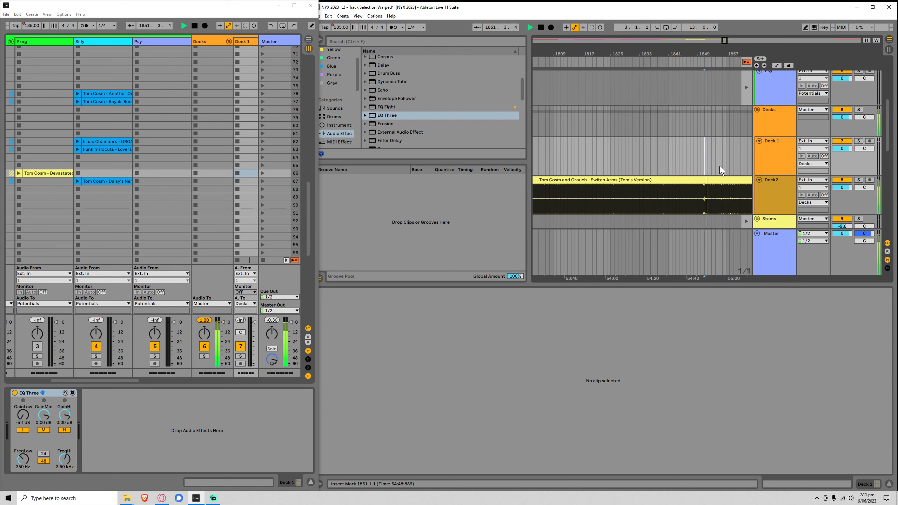
{"action": "key", "text": "space"}
{"action": "key", "text": "space"}
{"action": "left_click_drag", "start_coordinate": [724, 40], "coordinate": [724, 44]}
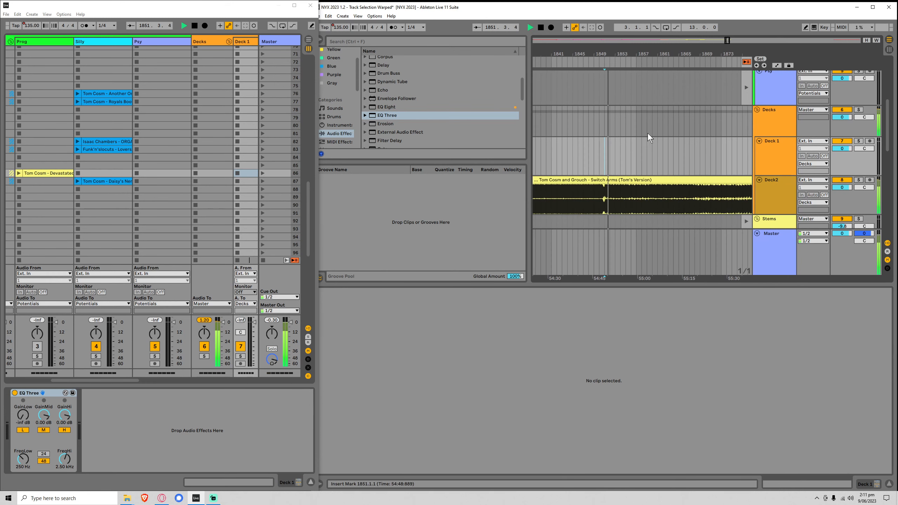
Try placing Devastated Septum on Deck 1 at 1852.1.1.
{"action": "left_click", "coordinate": [609, 167]}
{"action": "key", "text": "ctrl+v"}
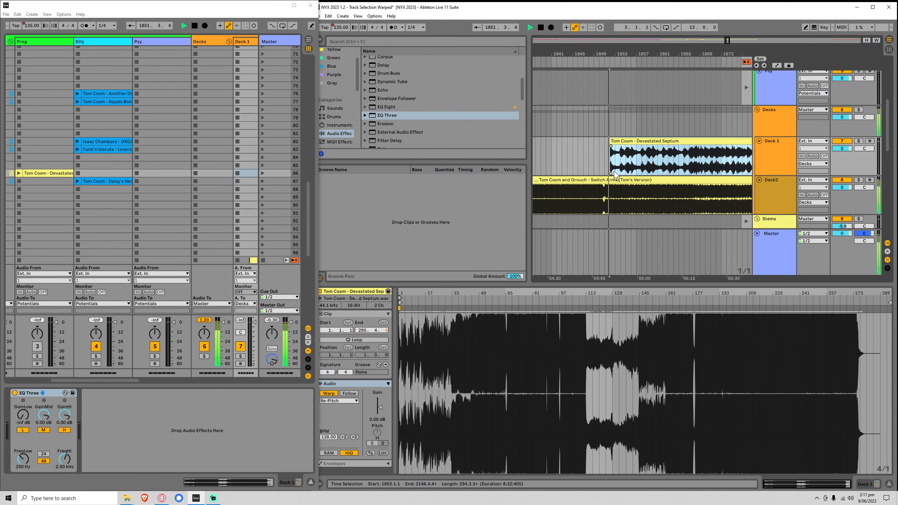
{"action": "key", "text": "ctrl+z"}
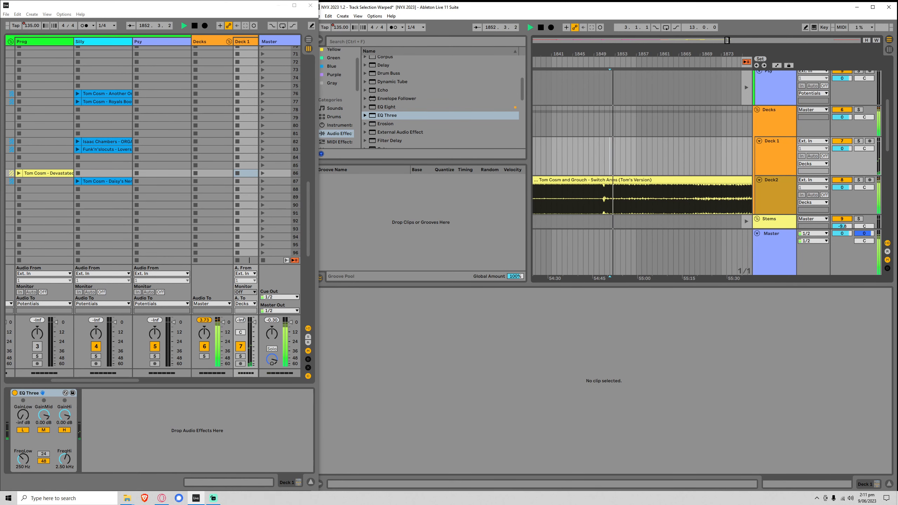
Replay Switch Arms from bars 1850 and 1851 to locate the exact entry beat for the next track.
{"action": "key", "text": "space"}
{"action": "key", "text": "space"}
{"action": "left_click_drag", "start_coordinate": [727, 40], "coordinate": [727, 48]}
{"action": "key", "text": "space"}
{"action": "left_click", "coordinate": [541, 164]}
{"action": "key", "text": "space"}
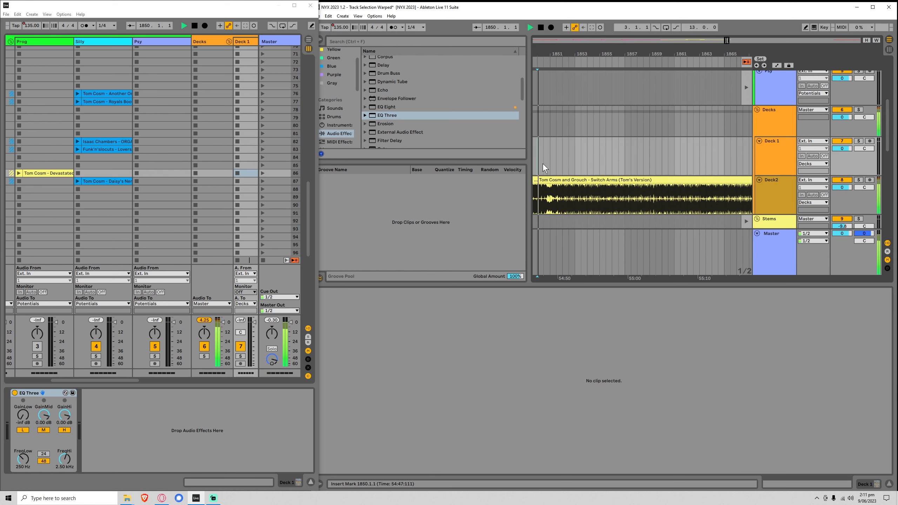
{"action": "left_click", "coordinate": [549, 165]}
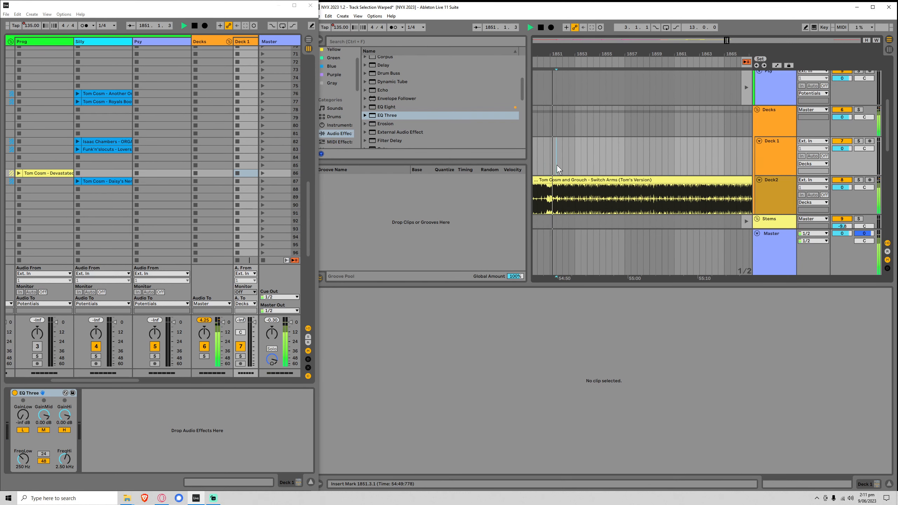
{"action": "left_click", "coordinate": [557, 165]}
{"action": "key", "text": "space"}
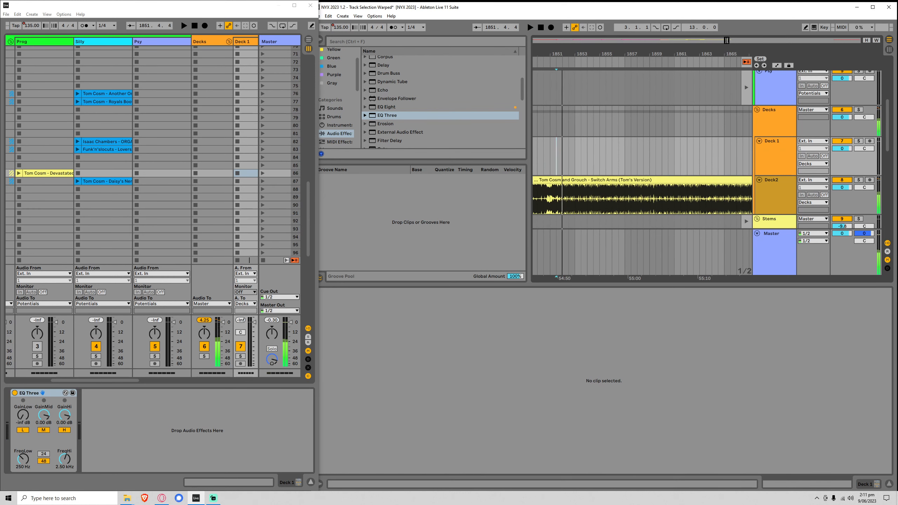
Paste Devastated Septum on Deck 1 at 1851.4.1 and play its overlap with Switch Arms.
{"action": "left_click_drag", "start_coordinate": [727, 40], "coordinate": [726, 45]}
{"action": "left_click", "coordinate": [572, 164]}
{"action": "key", "text": "ctrl+v"}
{"action": "key", "text": "space"}
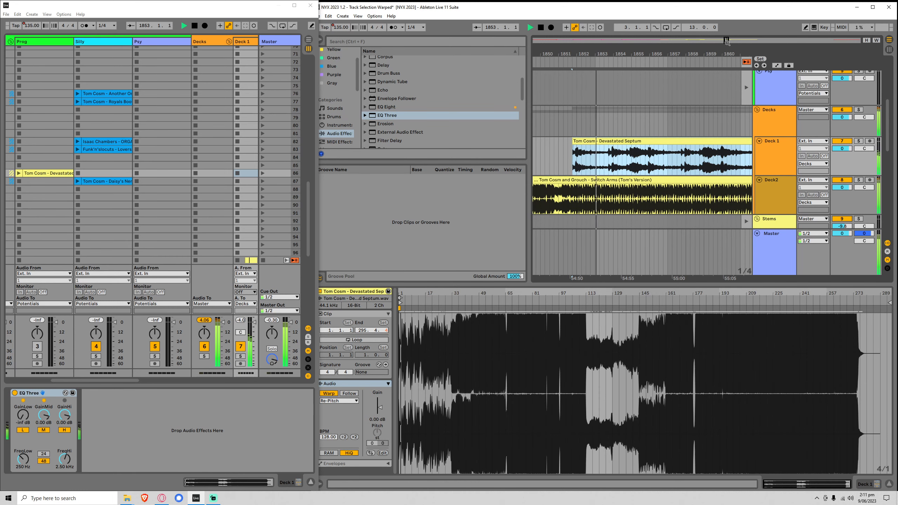
{"action": "left_click_drag", "start_coordinate": [726, 40], "coordinate": [730, 30]}
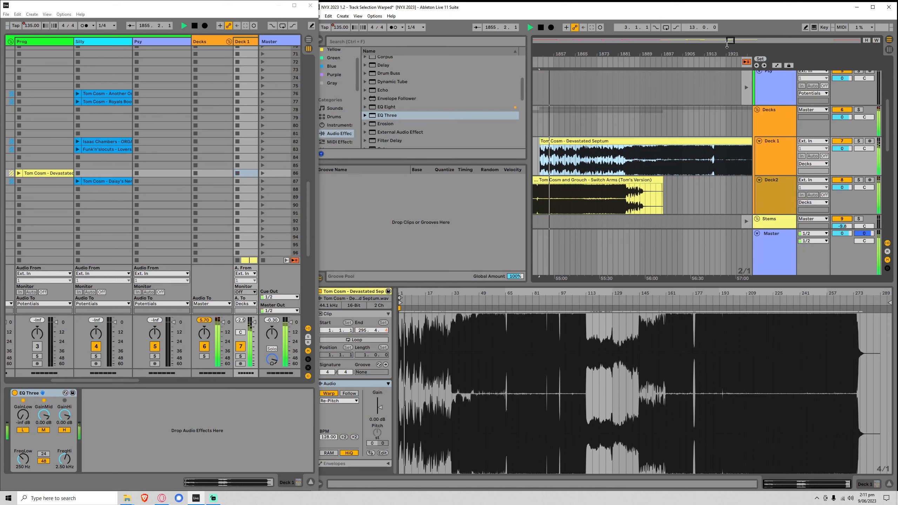
Replay the overlap from bar 1881 and set GainLow on Deck2's EQ Three to -inf dB.
{"action": "left_click", "coordinate": [620, 162]}
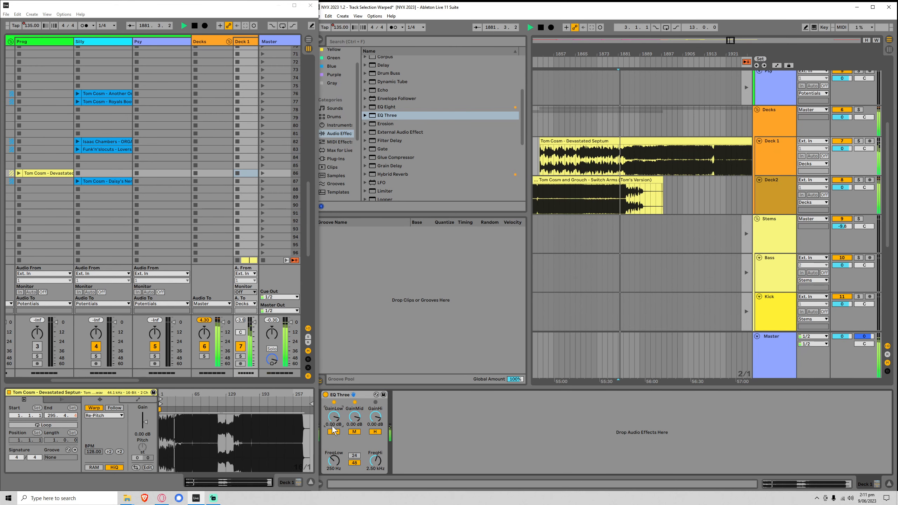
{"action": "left_click", "coordinate": [773, 185]}
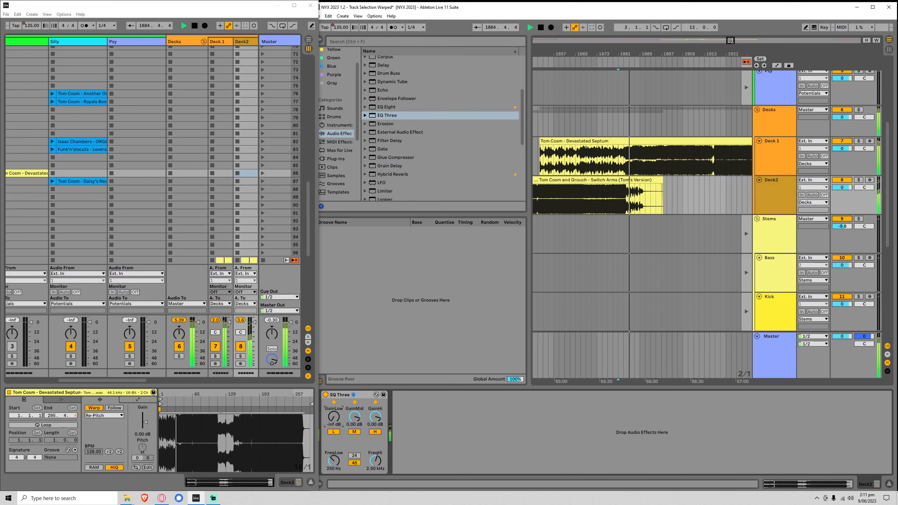
{"action": "left_click_drag", "start_coordinate": [731, 40], "coordinate": [731, 32]}
Open the Devastated Septum clip on Deck 1 and check its sections from bar 1901 to bar 1920.
{"action": "left_click", "coordinate": [635, 139]}
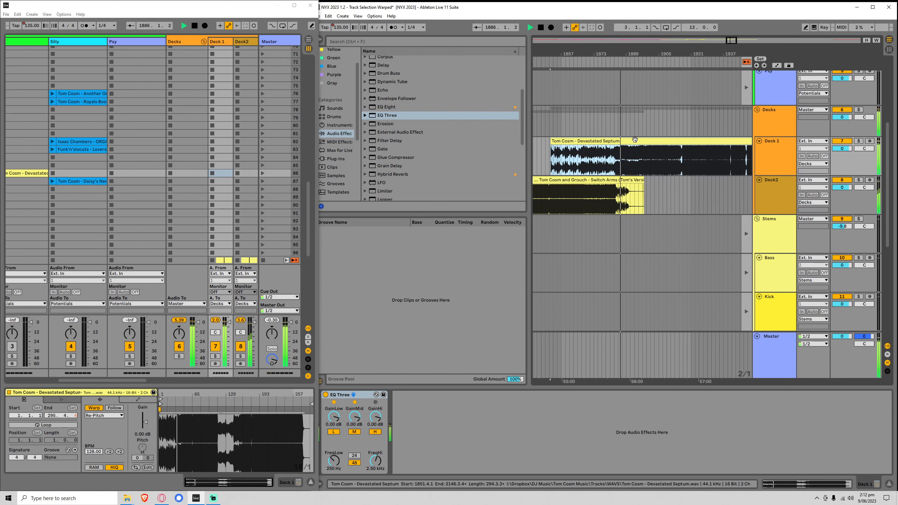
{"action": "double_click", "coordinate": [635, 138]}
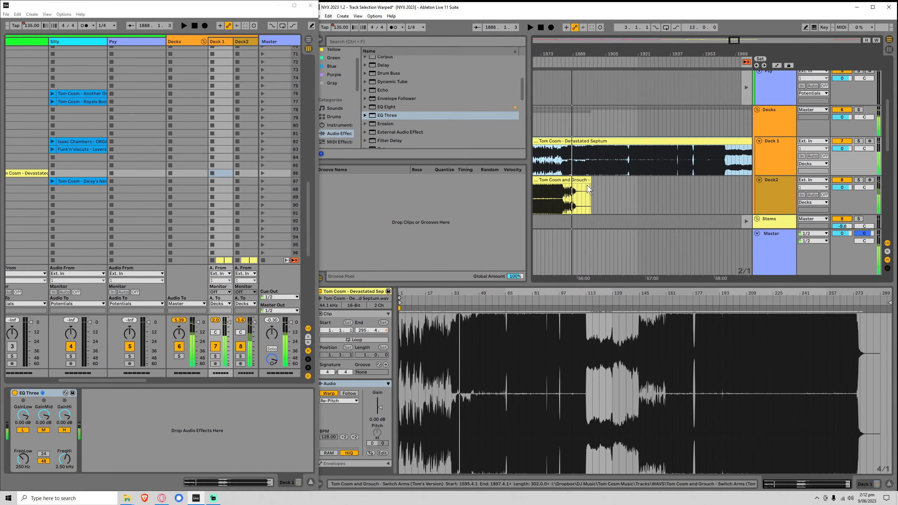
{"action": "key", "text": "space"}
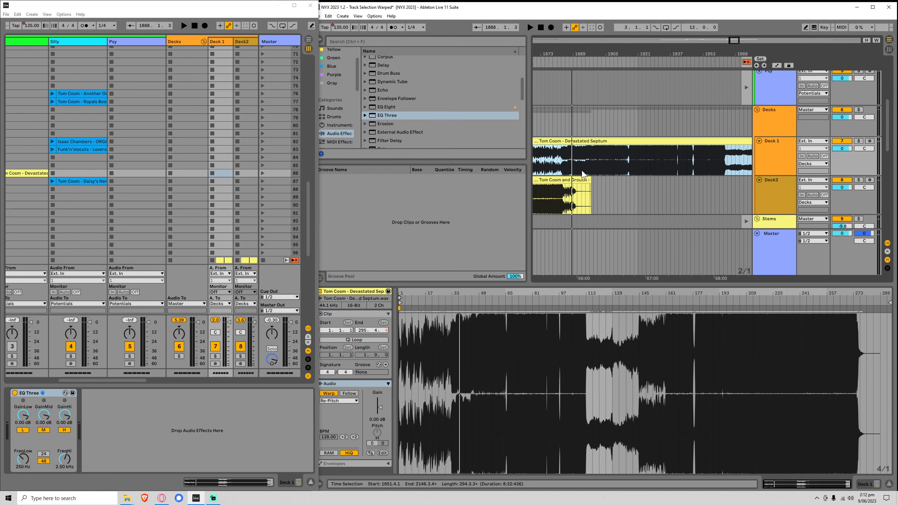
{"action": "left_click", "coordinate": [586, 168]}
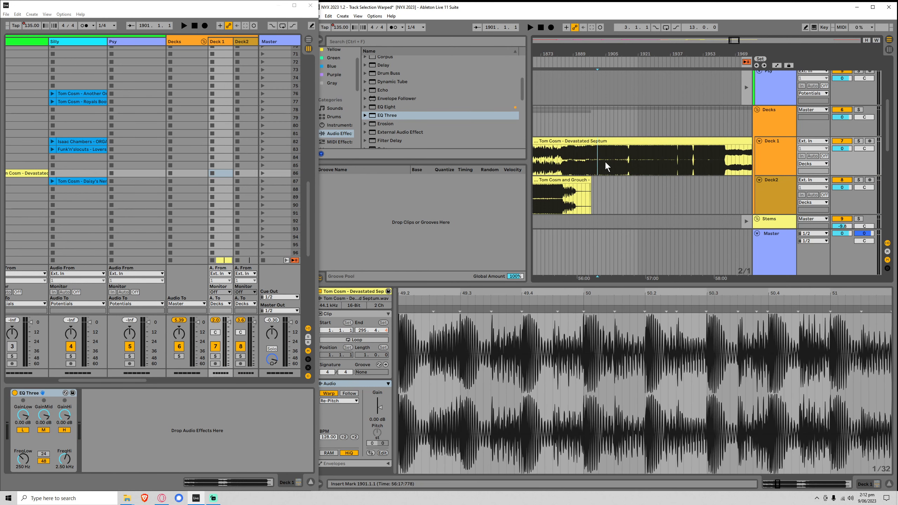
{"action": "left_click", "coordinate": [629, 163]}
{"action": "left_click", "coordinate": [638, 159]}
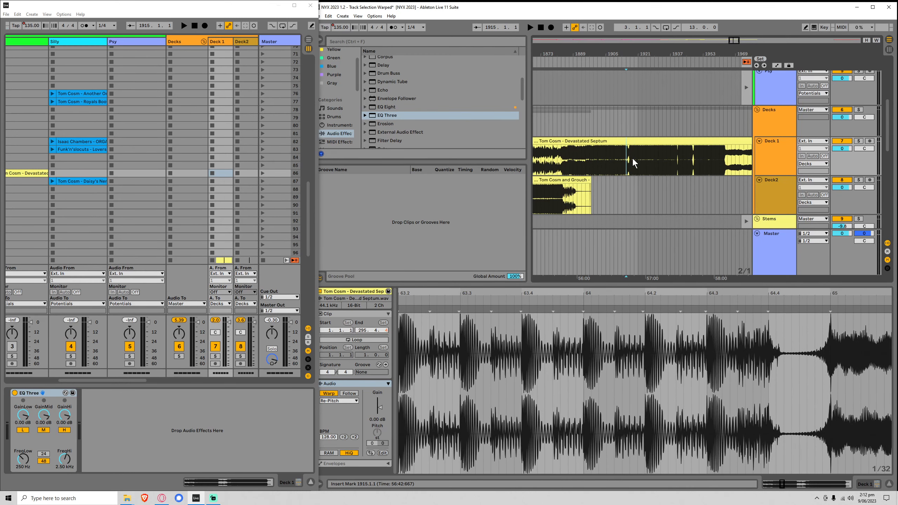
{"action": "key", "text": "space"}
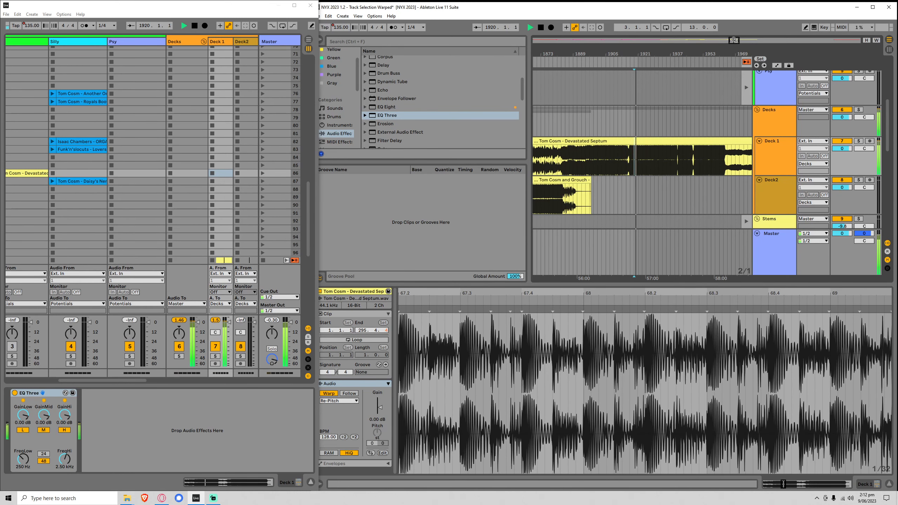
{"action": "key", "text": "space"}
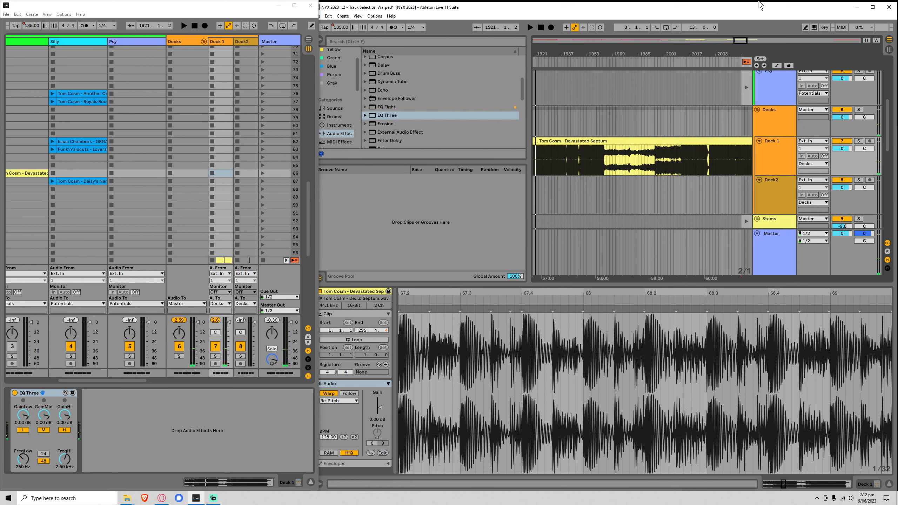
Listen to Devastated Septum's breakdown and final section from bars 1981, 1993, 2013 and 2025.
{"action": "left_click", "coordinate": [613, 160]}
{"action": "key", "text": "space"}
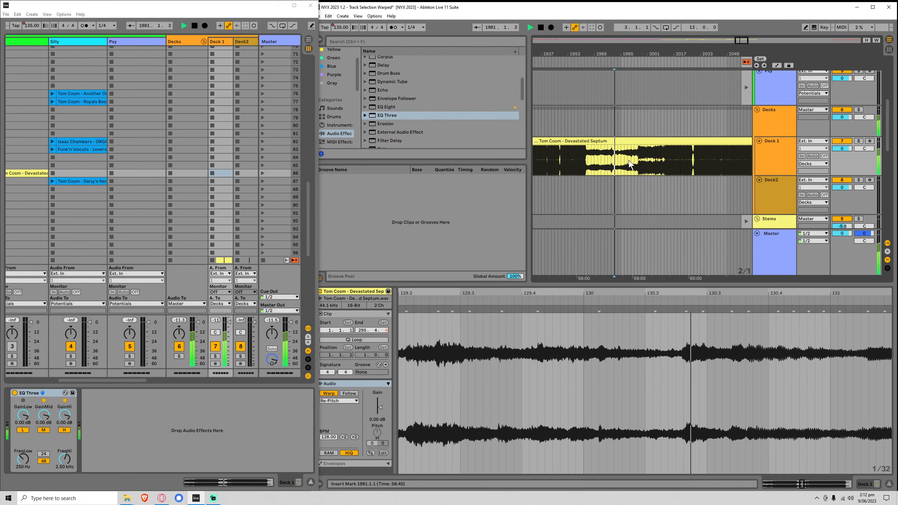
{"action": "left_click", "coordinate": [635, 159]}
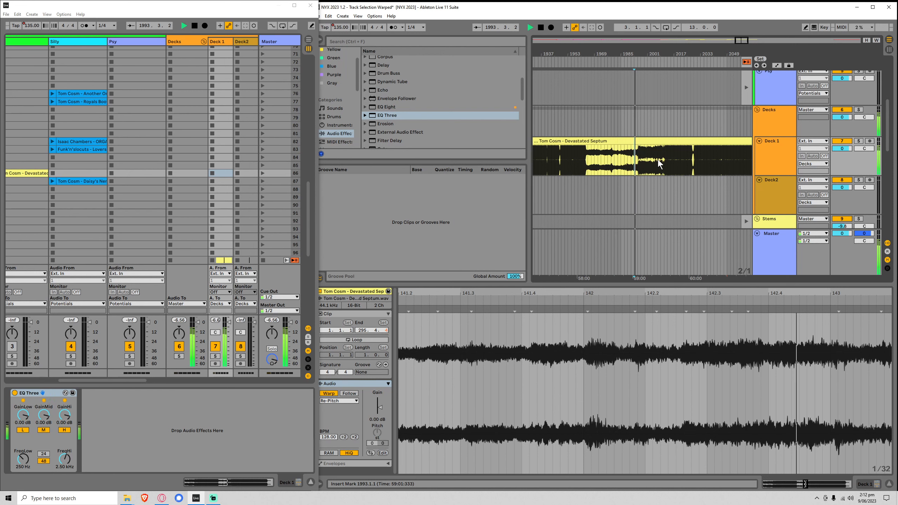
{"action": "left_click", "coordinate": [669, 159]}
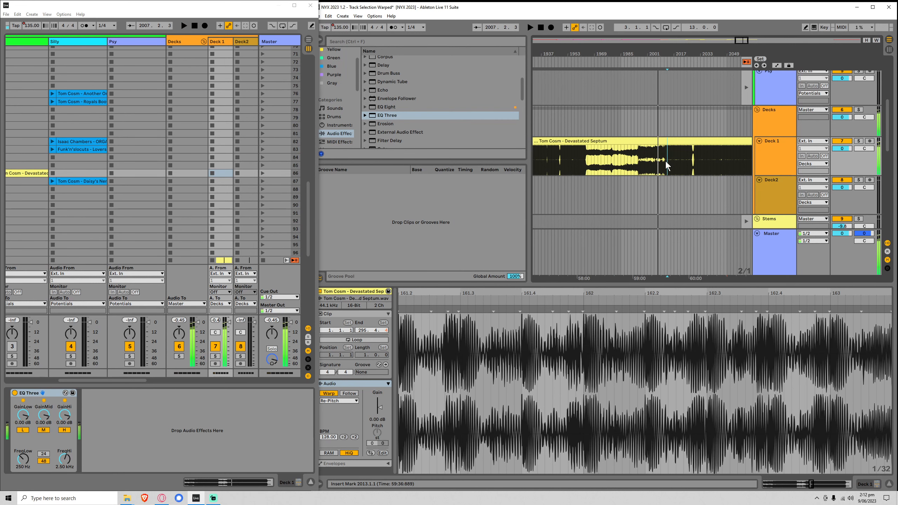
{"action": "left_click", "coordinate": [693, 156]}
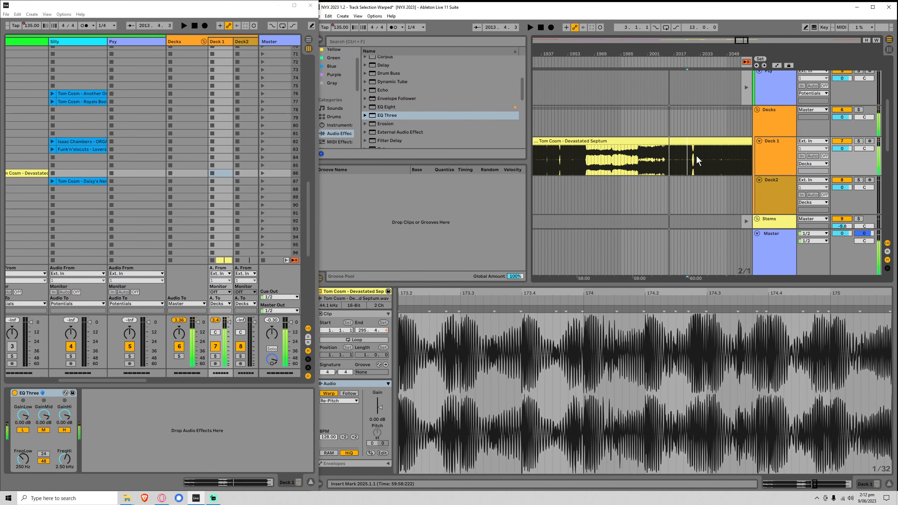
Play Devastated Septum from bar 2029 on Deck 1, stop playback and deactivate its source clip on the Prog track.
{"action": "left_click", "coordinate": [693, 156]}
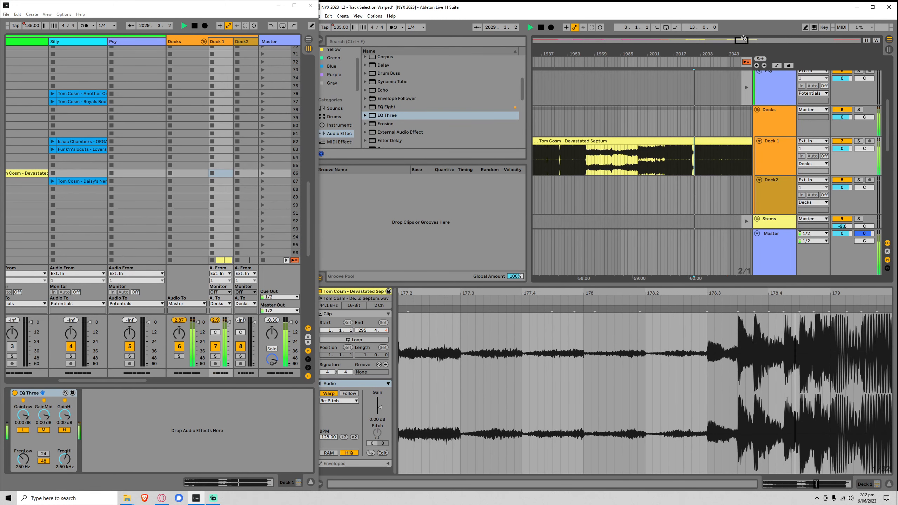
{"action": "left_click_drag", "start_coordinate": [741, 40], "coordinate": [748, 31]}
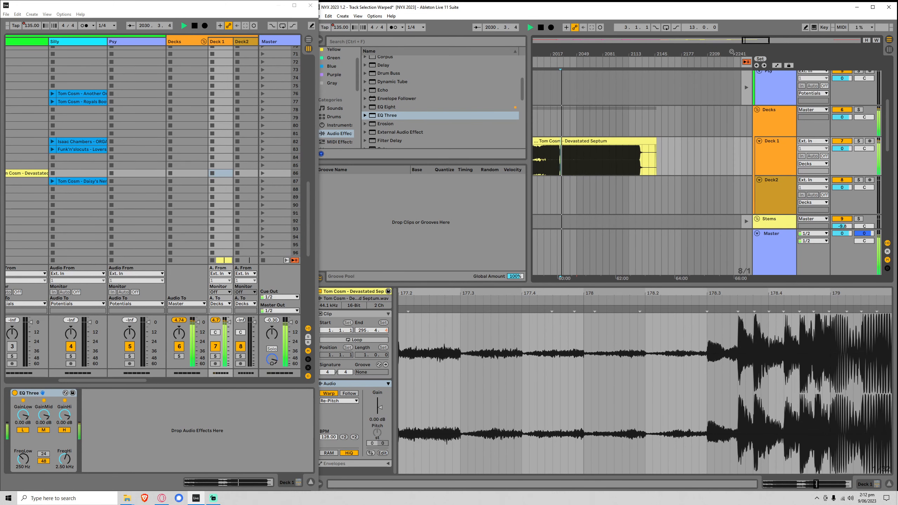
{"action": "left_click", "coordinate": [45, 209]}
{"action": "left_click", "coordinate": [59, 173]}
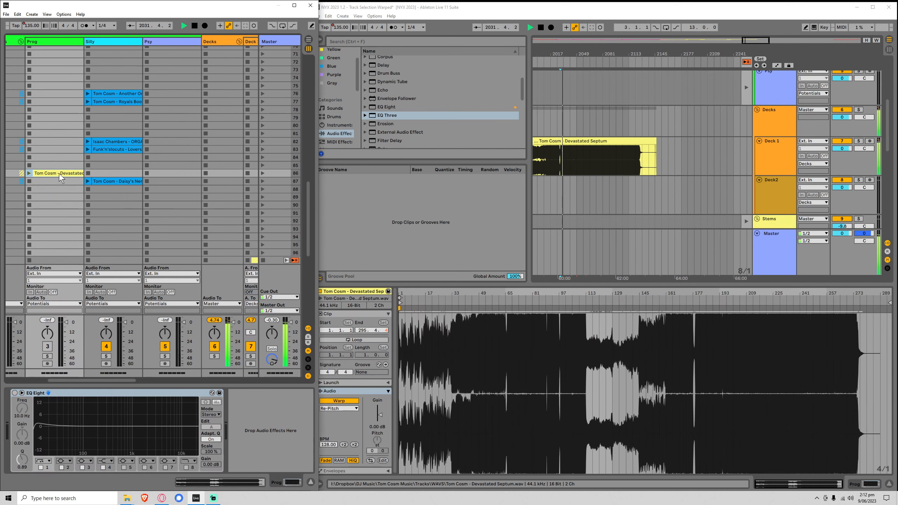
{"action": "key", "text": "0"}
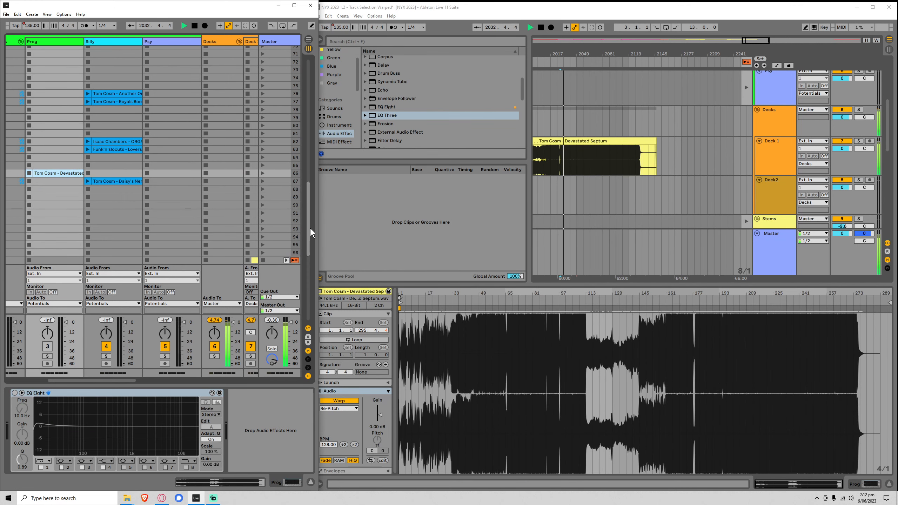
{"action": "key", "text": "space"}
Check the WIP Quanta Remix clip on Prog against the arranged tracks on both decks, including Soggy Toast.
{"action": "left_click_drag", "start_coordinate": [310, 228], "coordinate": [311, 317]}
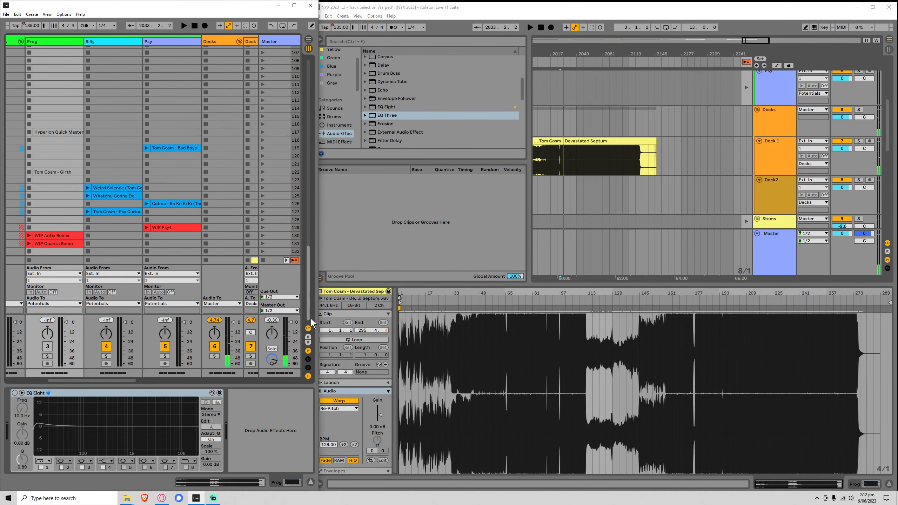
{"action": "left_click", "coordinate": [75, 244]}
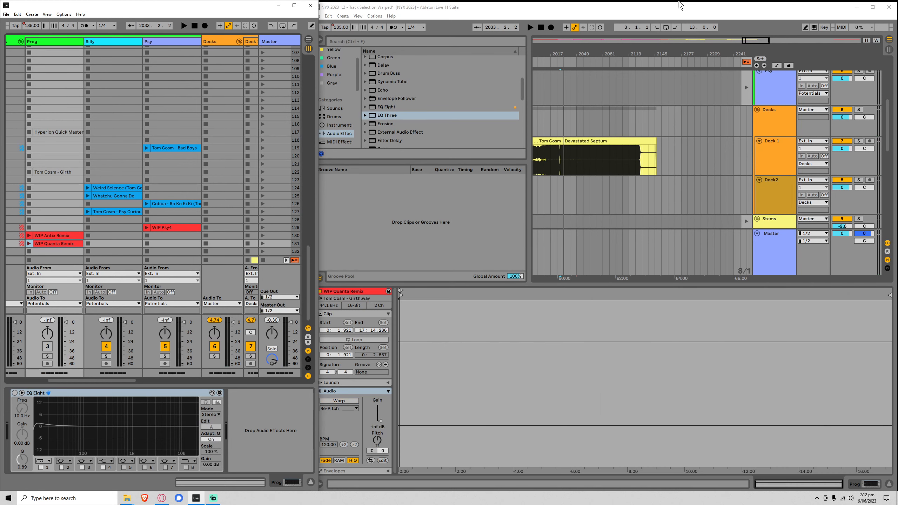
{"action": "left_click_drag", "start_coordinate": [564, 41], "coordinate": [608, 41]}
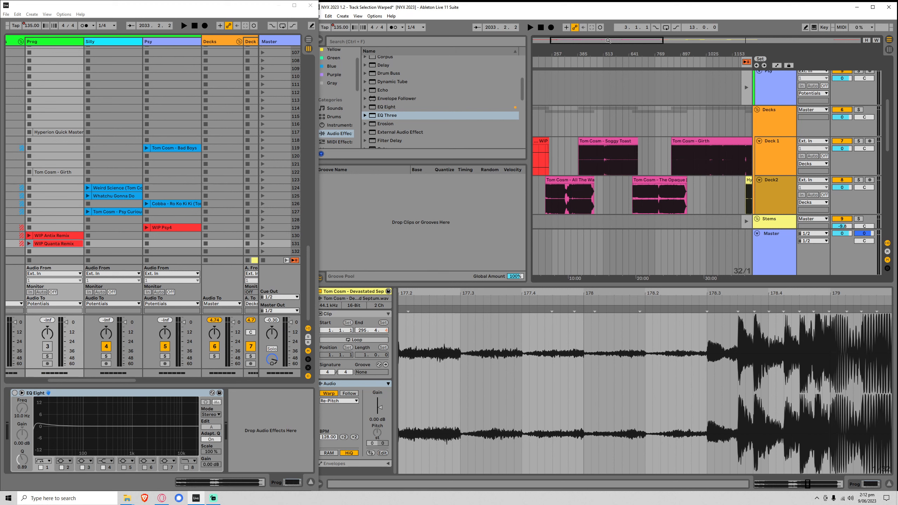
{"action": "left_click", "coordinate": [60, 251]}
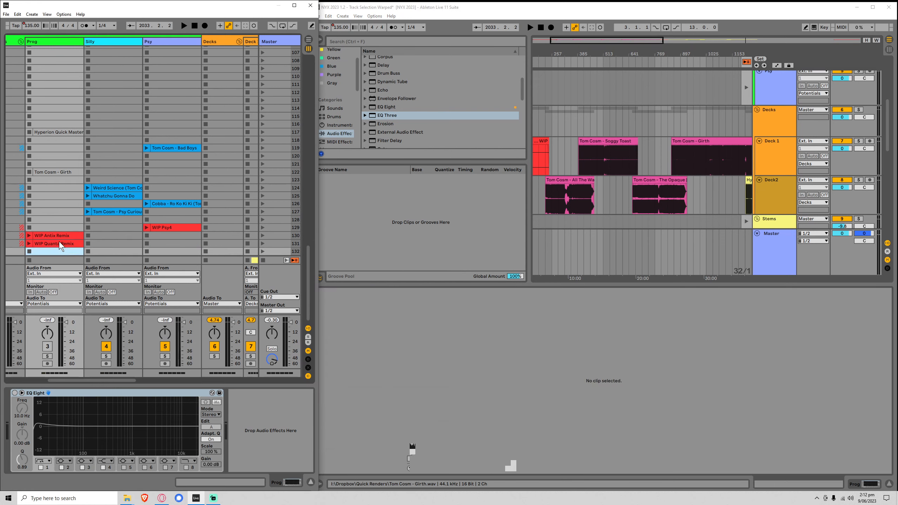
{"action": "left_click", "coordinate": [59, 244]}
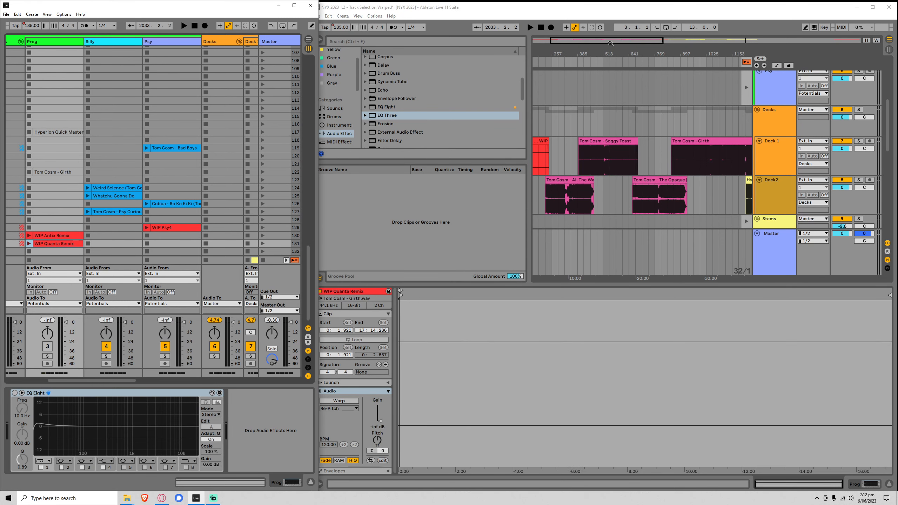
{"action": "mouse_move", "coordinate": [611, 42]}
{"action": "left_mouse_down"}
{"action": "mouse_move", "coordinate": [595, 42]}
{"action": "mouse_move", "coordinate": [605, 42]}
{"action": "left_mouse_up"}
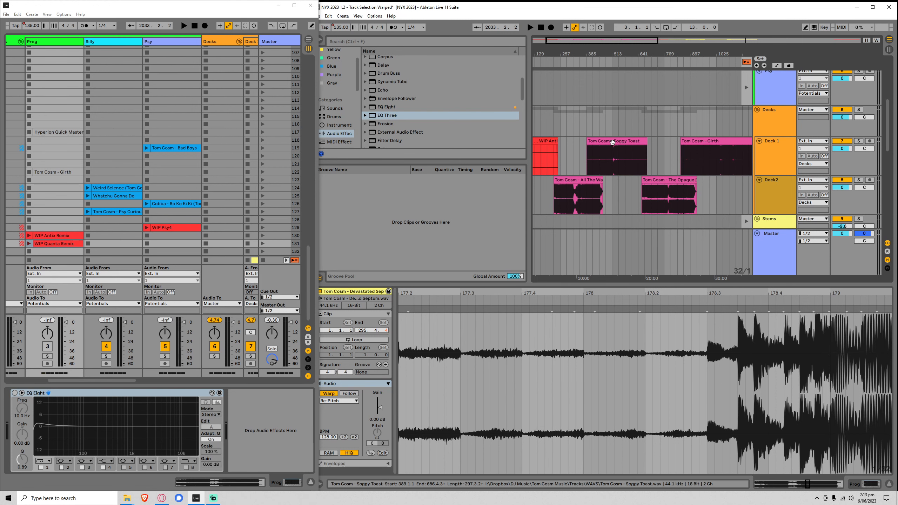
{"action": "left_click", "coordinate": [612, 141]}
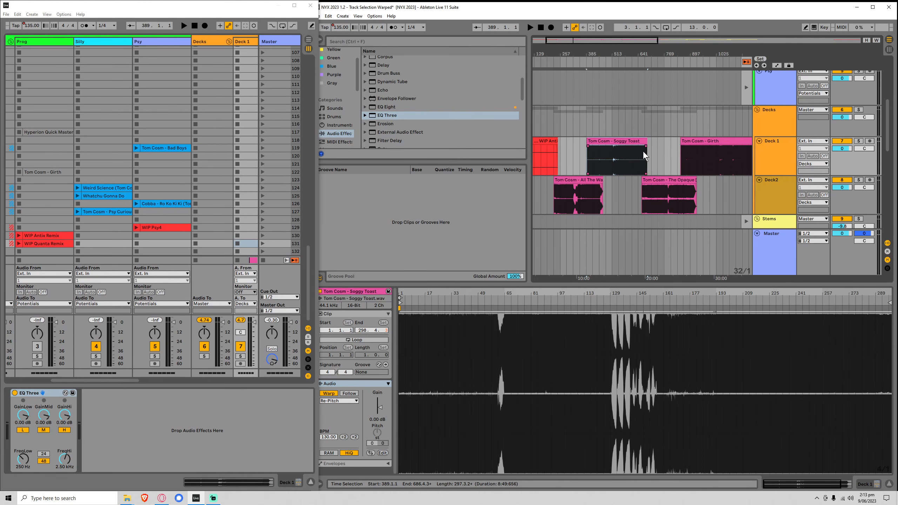
{"action": "left_click", "coordinate": [25, 244]}
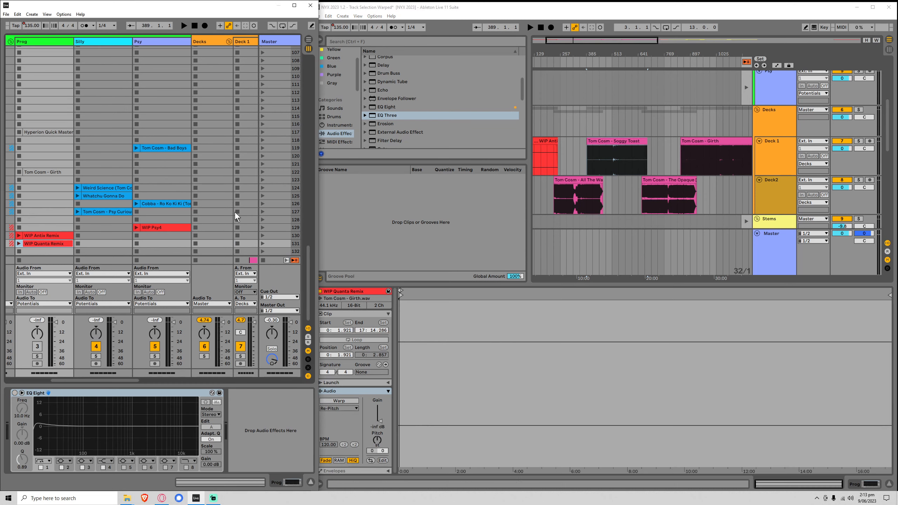
{"action": "left_click", "coordinate": [606, 142]}
{"action": "left_click_drag", "start_coordinate": [304, 280], "coordinate": [305, 139]}
Solo Prog, audition several sections of Grouch - Right Lymph Node and open the Bubble Butt clip.
{"action": "left_click", "coordinate": [48, 185]}
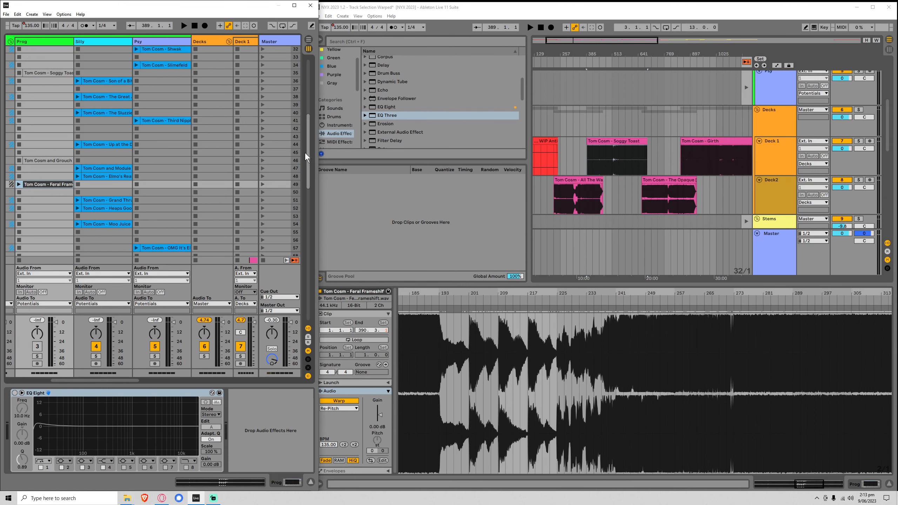
{"action": "left_click_drag", "start_coordinate": [306, 152], "coordinate": [308, 122]}
{"action": "left_click", "coordinate": [53, 123]}
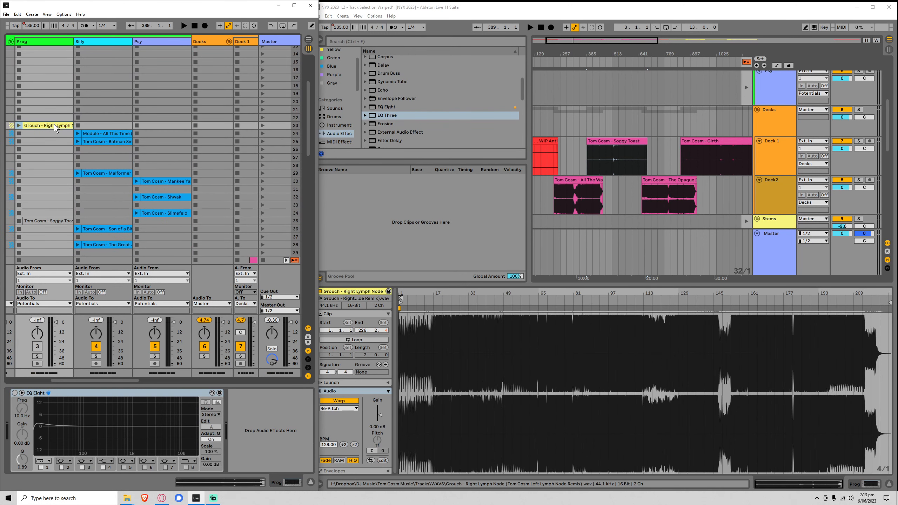
{"action": "left_click", "coordinate": [37, 356]}
{"action": "left_click", "coordinate": [20, 127]}
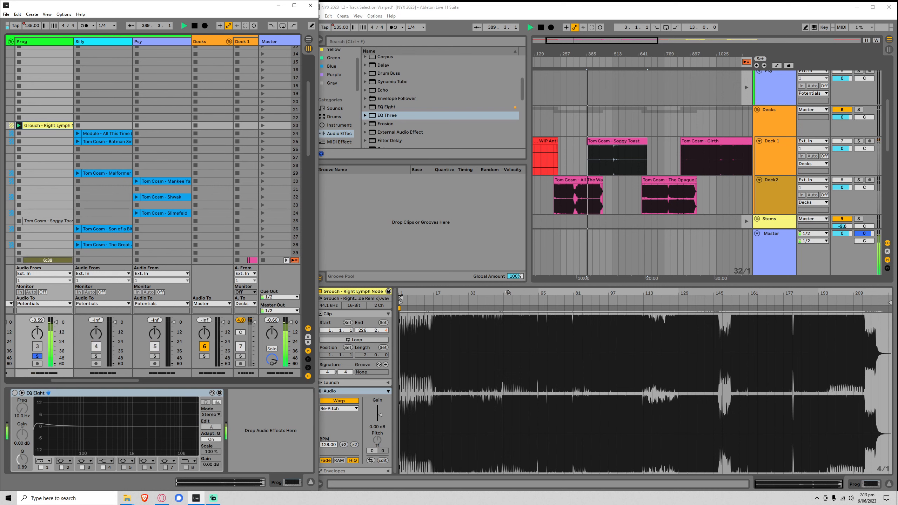
{"action": "left_click", "coordinate": [509, 303]}
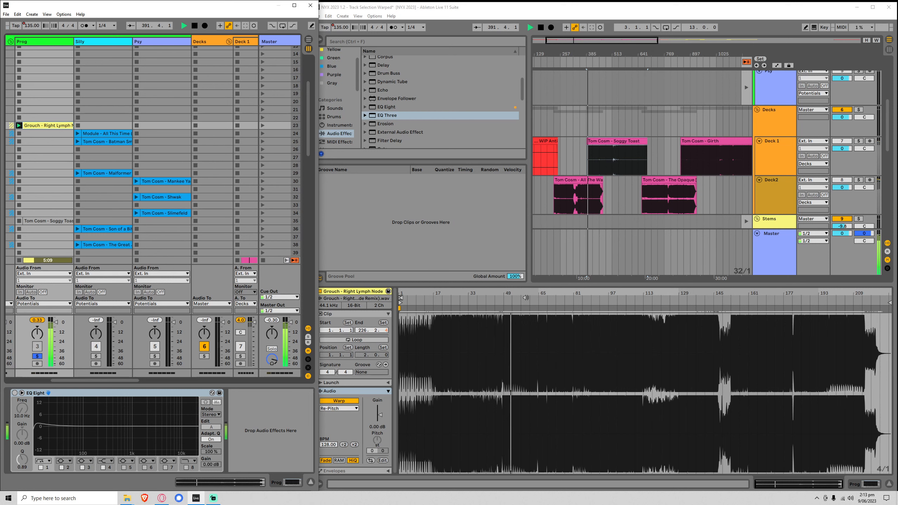
{"action": "left_click", "coordinate": [542, 303]}
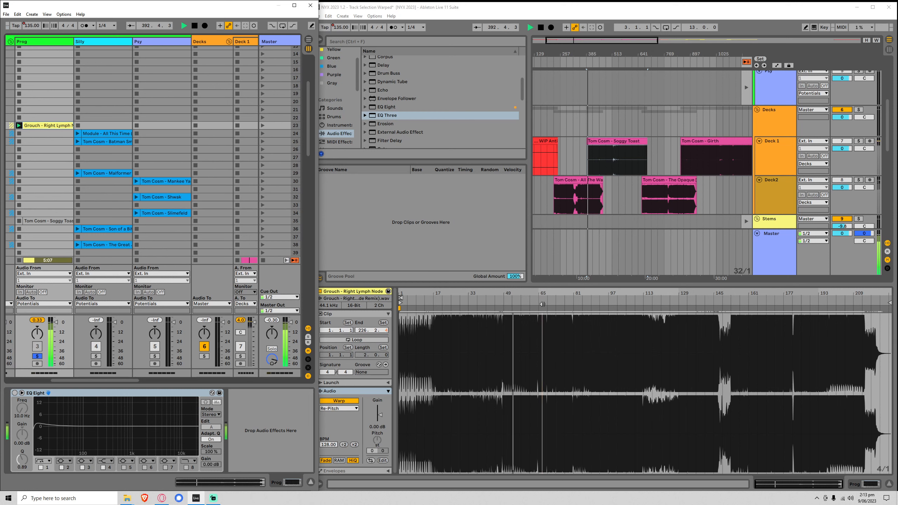
{"action": "left_click", "coordinate": [554, 303]}
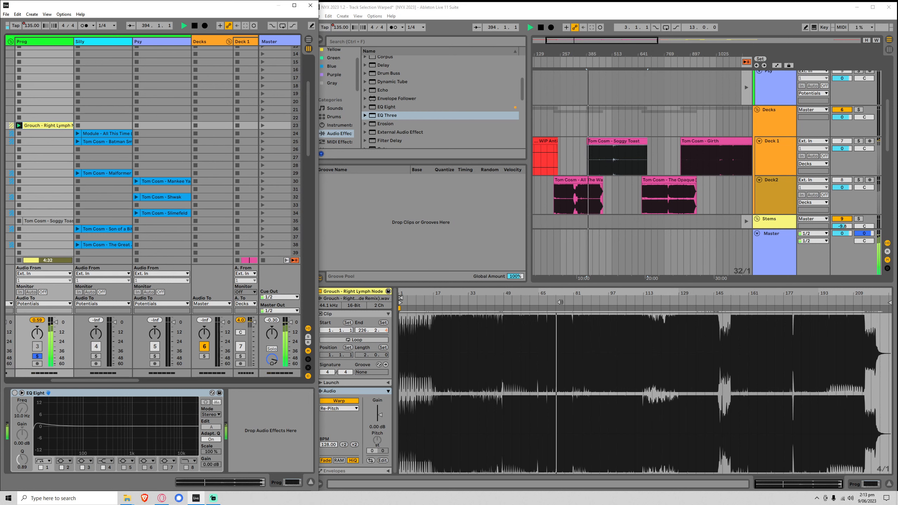
{"action": "left_click", "coordinate": [591, 303]}
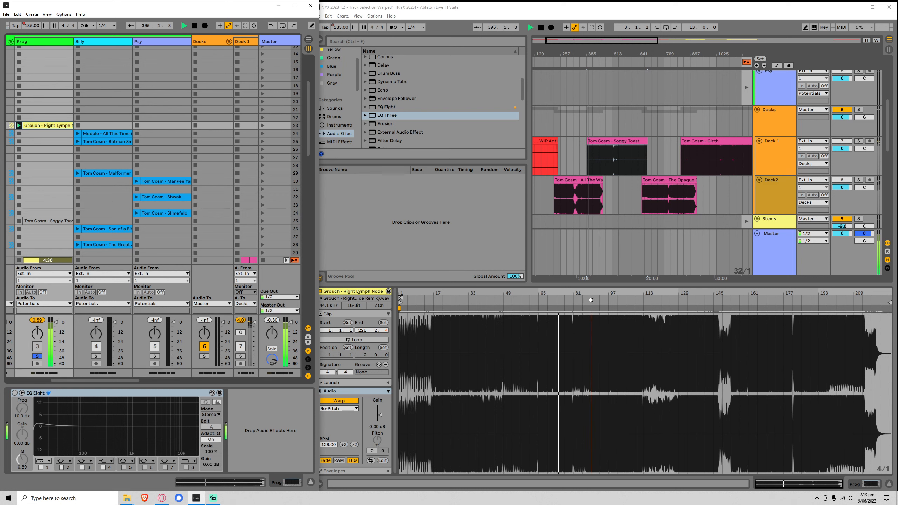
{"action": "left_click", "coordinate": [627, 303]}
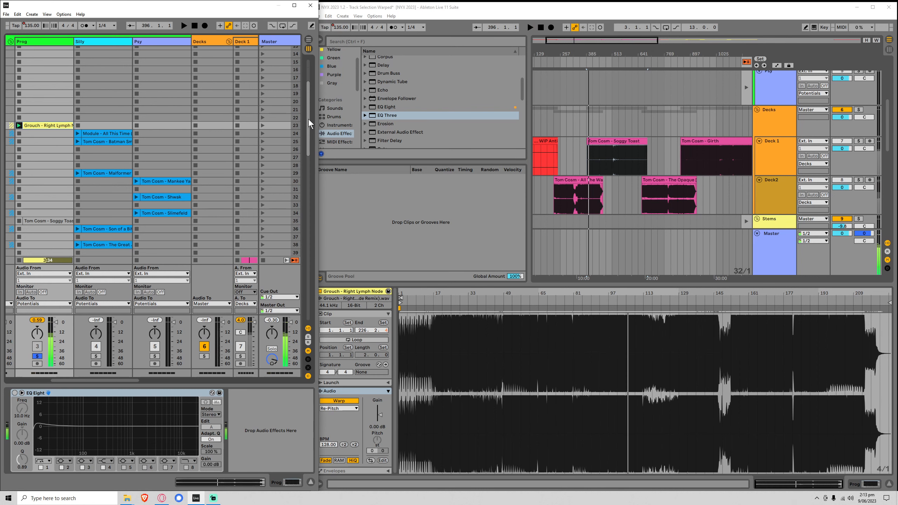
{"action": "left_click_drag", "start_coordinate": [309, 119], "coordinate": [304, 67]}
{"action": "left_click", "coordinate": [16, 66]}
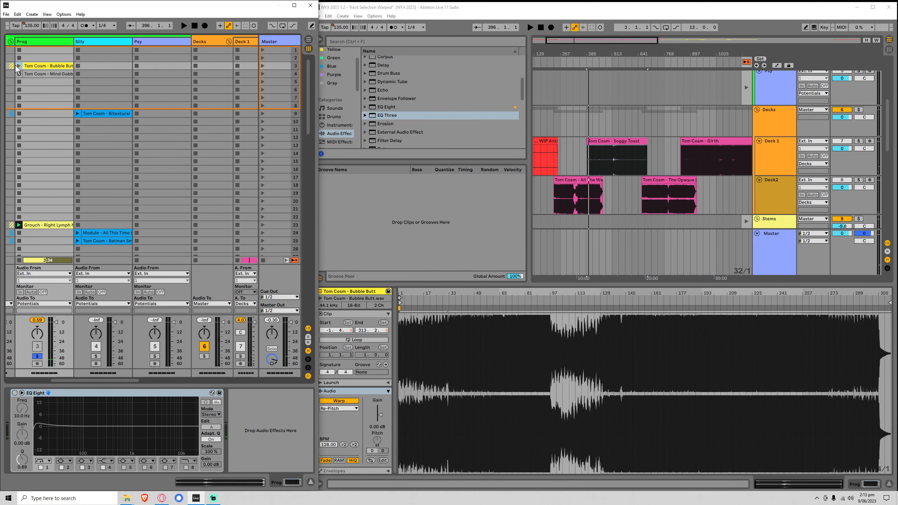
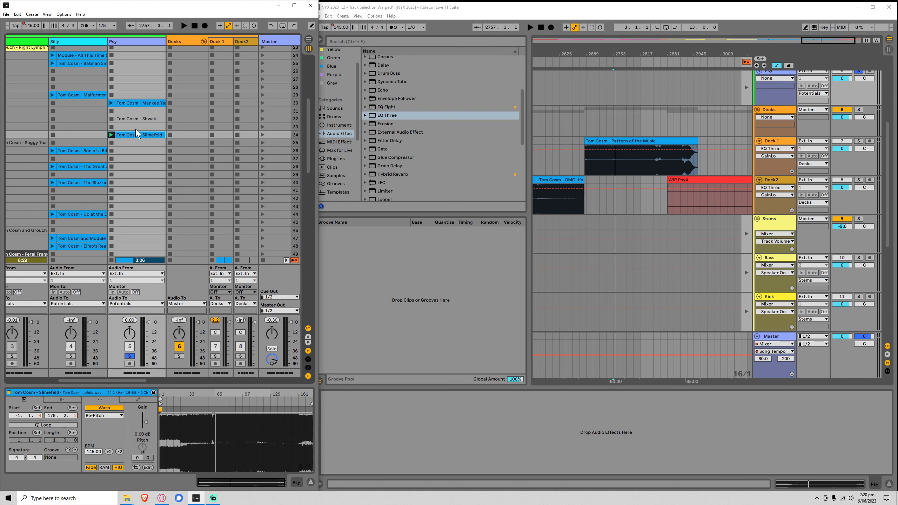
Solo Deck 1 and listen to Girth from bars 993 and 945 in the arrangement.
{"action": "left_click", "coordinate": [136, 111]}
{"action": "double_click", "coordinate": [618, 40]}
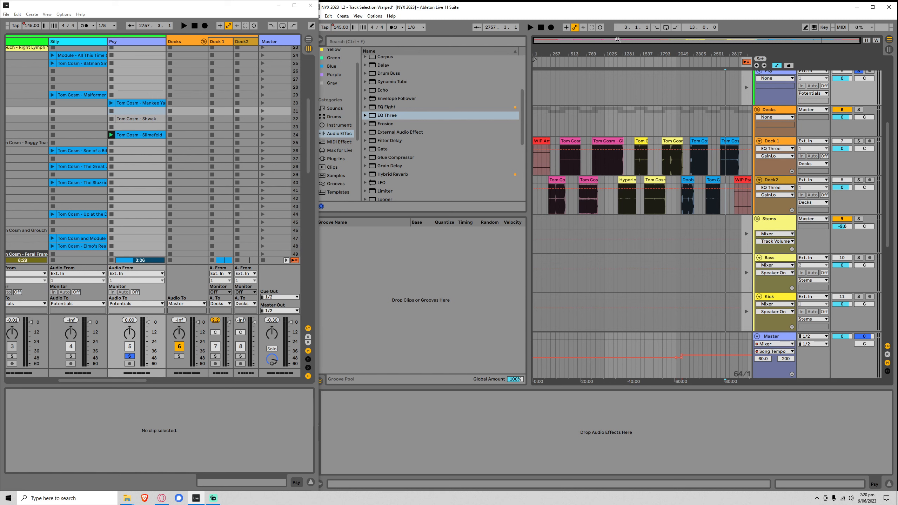
{"action": "left_click_drag", "start_coordinate": [618, 40], "coordinate": [630, 81]}
{"action": "left_click", "coordinate": [858, 141]}
{"action": "left_click", "coordinate": [615, 165]}
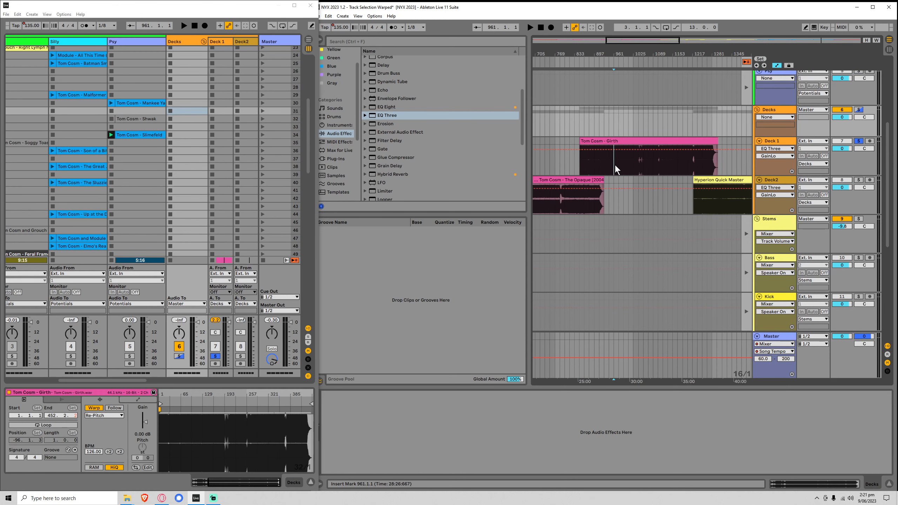
{"action": "left_click", "coordinate": [623, 171]}
{"action": "key", "text": "space"}
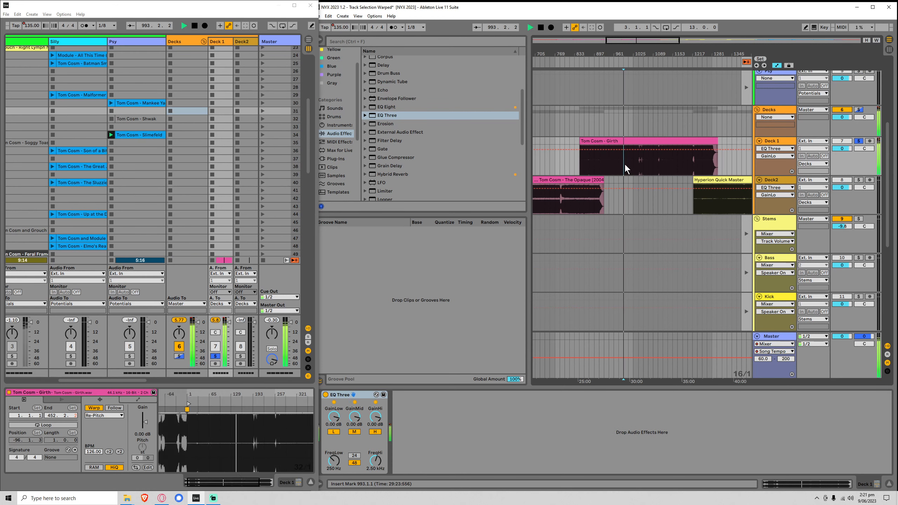
{"action": "key", "text": "space"}
{"action": "left_click", "coordinate": [610, 166]}
{"action": "key", "text": "space"}
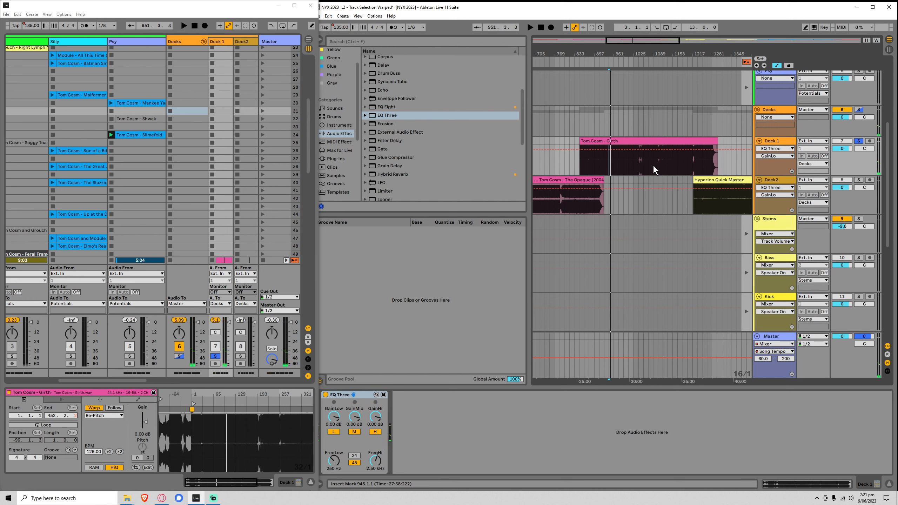
Insert a new audio track below Deck2 and paste the Sluzziest - Perc stem at 953.1.1.
{"action": "left_click_drag", "start_coordinate": [665, 40], "coordinate": [645, 65]}
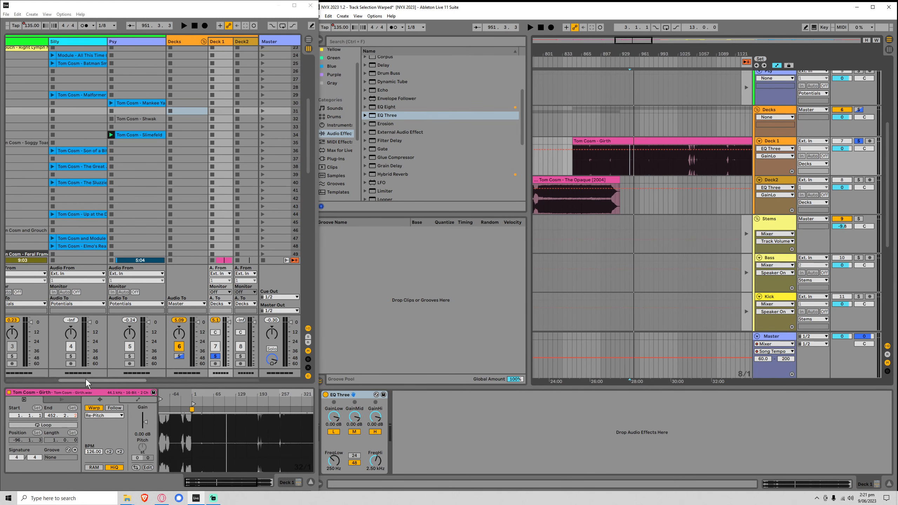
{"action": "left_click_drag", "start_coordinate": [85, 379], "coordinate": [154, 378]}
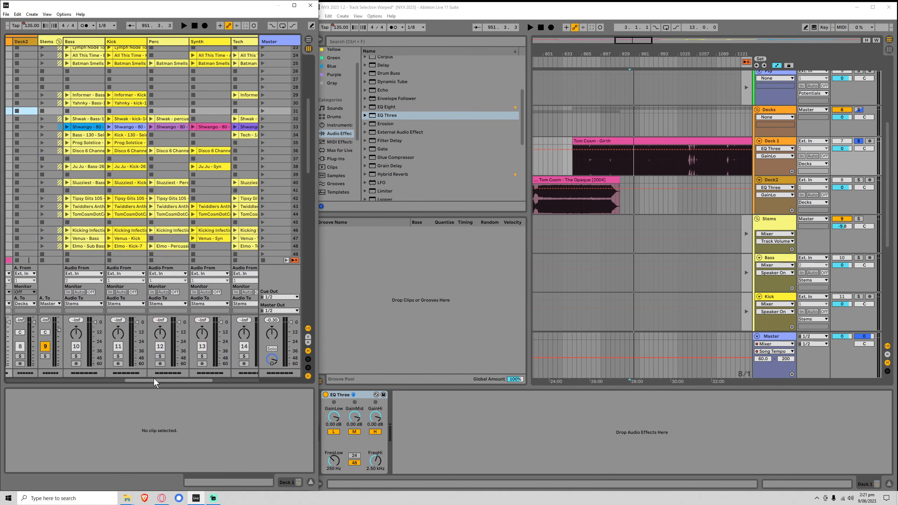
{"action": "left_click", "coordinate": [173, 182]}
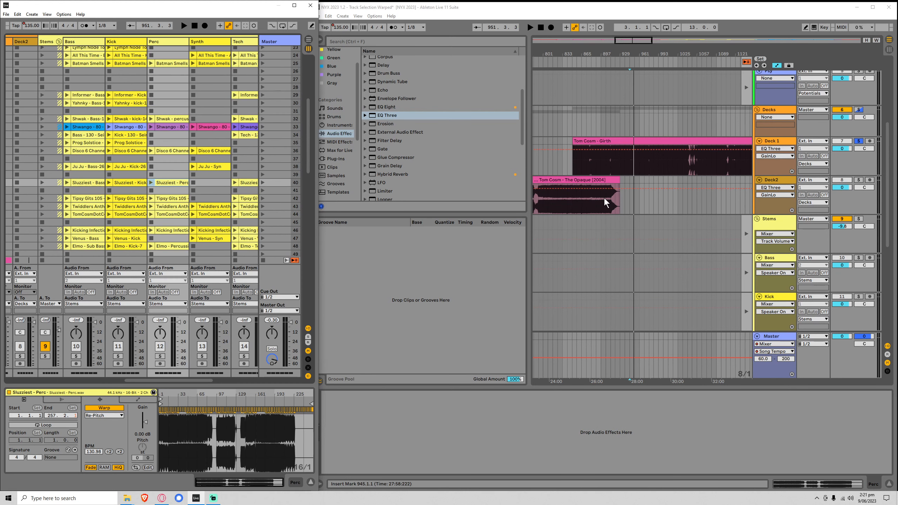
{"action": "left_click", "coordinate": [634, 205]}
{"action": "key", "text": "ctrl+t"}
{"action": "key", "text": "ctrl+v"}
Play the overlap with Girth, setting the Sluzziest - Perc clip's BPM to 130 and soloing its track.
{"action": "key", "text": "space"}
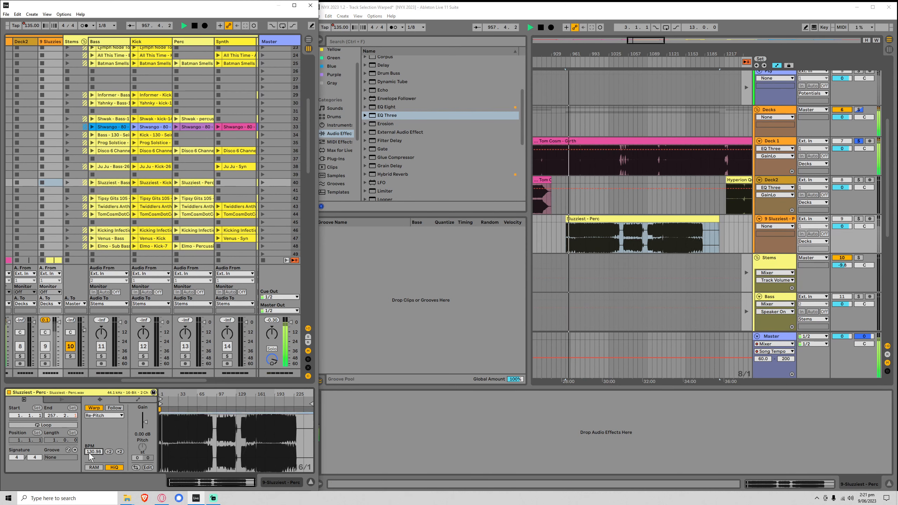
{"action": "type", "text": "130"}
{"action": "key", "text": "Return"}
{"action": "left_click", "coordinate": [859, 219], "text": "ctrl"}
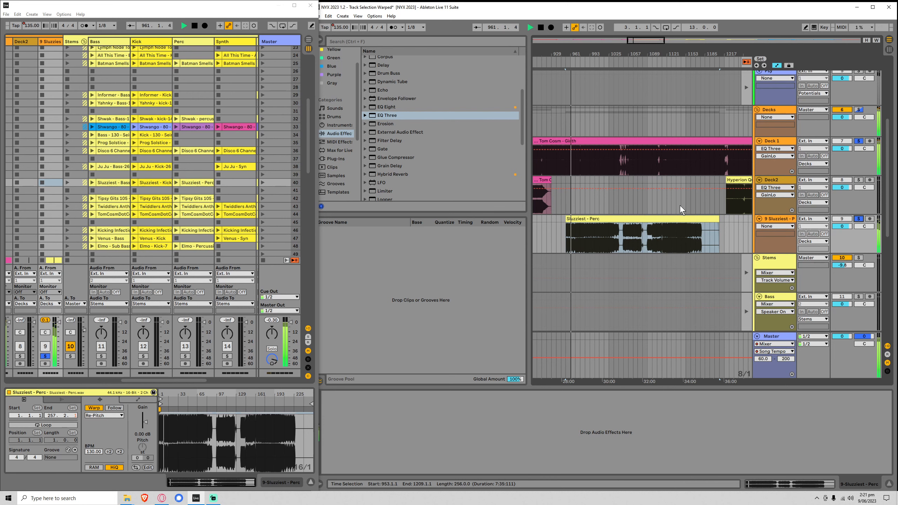
Open the Sluzziest - Perc clip, move its start marker to bar 65 and stop playback.
{"action": "double_click", "coordinate": [578, 217]}
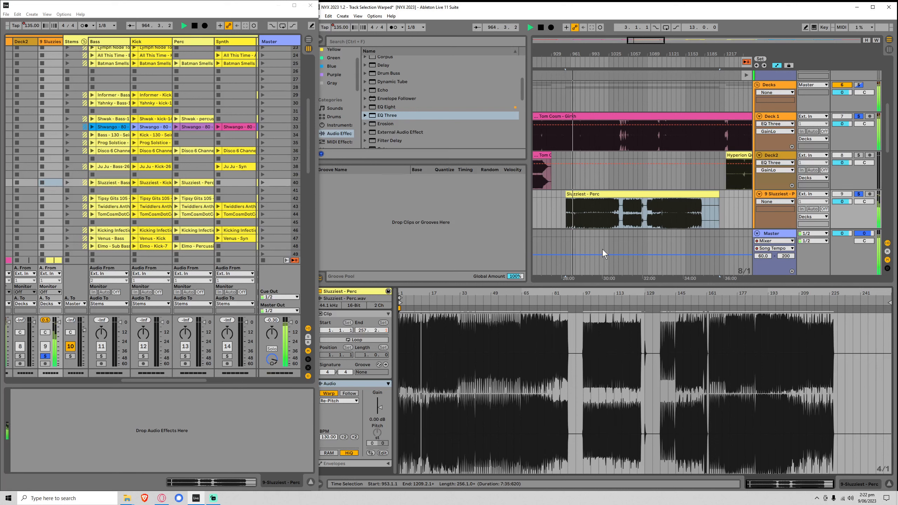
{"action": "left_click_drag", "start_coordinate": [400, 301], "coordinate": [522, 301]}
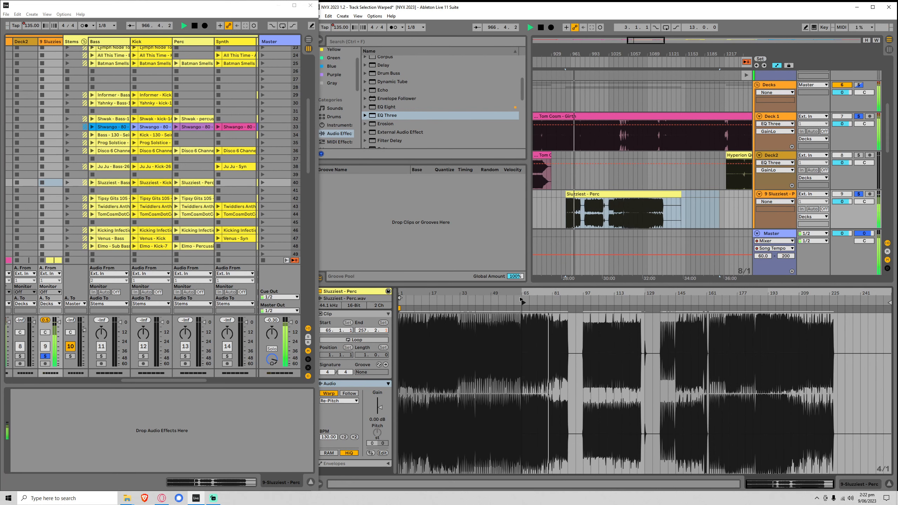
{"action": "key", "text": "space"}
Delete the Sluzziest - Perc clip from the new audio track and look over the arranged tracks around Girth.
{"action": "left_click", "coordinate": [615, 194]}
{"action": "key", "text": "Delete"}
{"action": "double_click", "coordinate": [645, 40]}
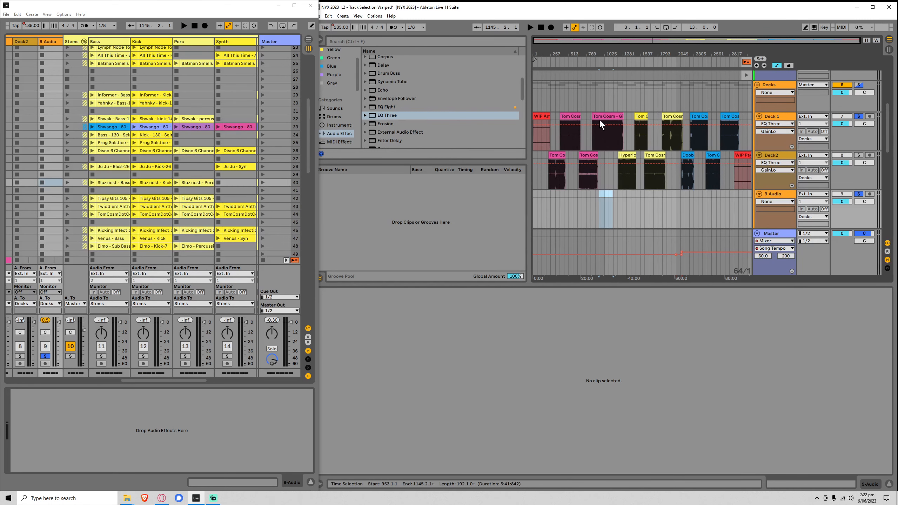
{"action": "left_click_drag", "start_coordinate": [559, 53], "coordinate": [557, 77]}
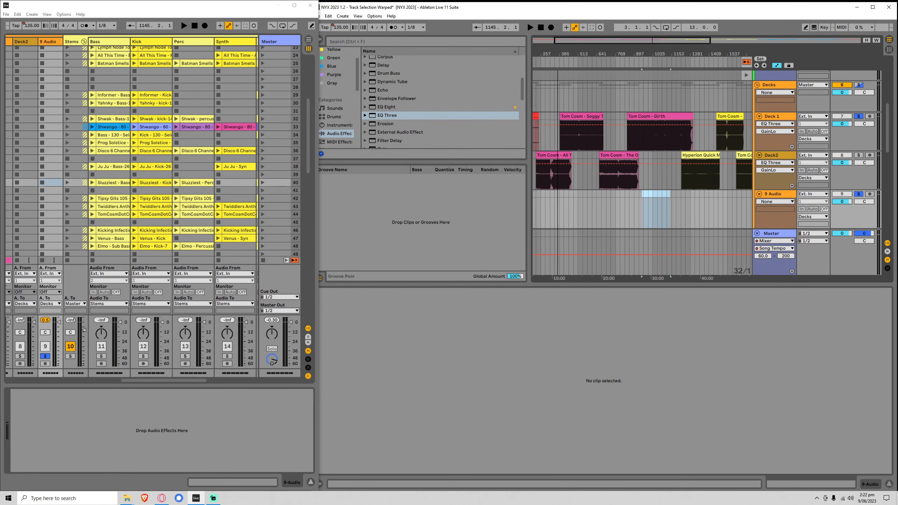
Look over the whole arrangement, checking the Soggy Toast clip on Deck 1 and the closing WIP Psy4 clip on Deck2.
{"action": "left_click", "coordinate": [574, 118]}
{"action": "left_click", "coordinate": [612, 40]}
{"action": "left_click_drag", "start_coordinate": [612, 40], "coordinate": [619, 40]}
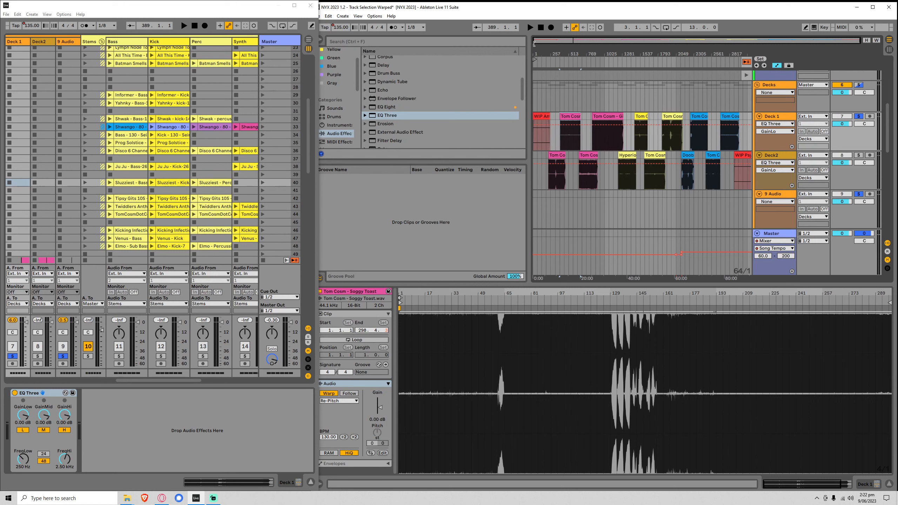
{"action": "mouse_move", "coordinate": [543, 43]}
{"action": "left_mouse_down"}
{"action": "mouse_move", "coordinate": [542, 57]}
{"action": "mouse_move", "coordinate": [541, 46]}
{"action": "left_mouse_up"}
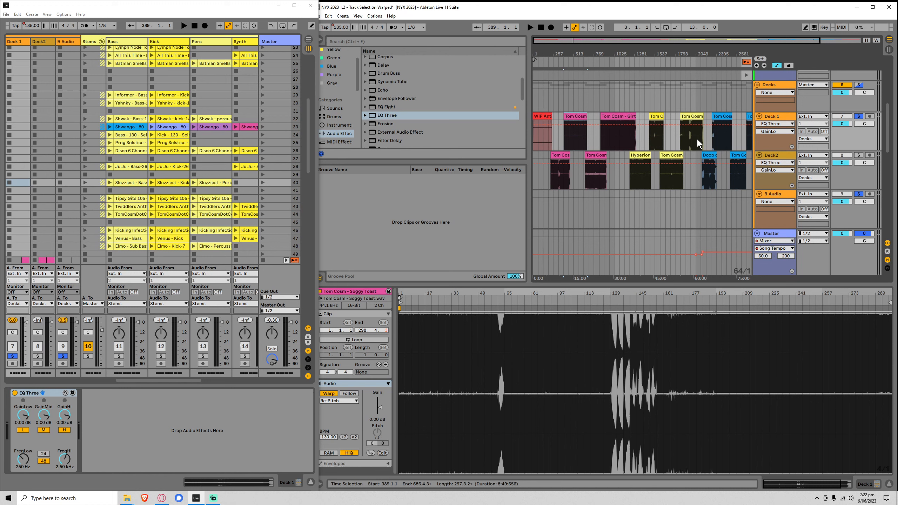
{"action": "left_click_drag", "start_coordinate": [541, 41], "coordinate": [566, 24]}
{"action": "left_click", "coordinate": [742, 174]}
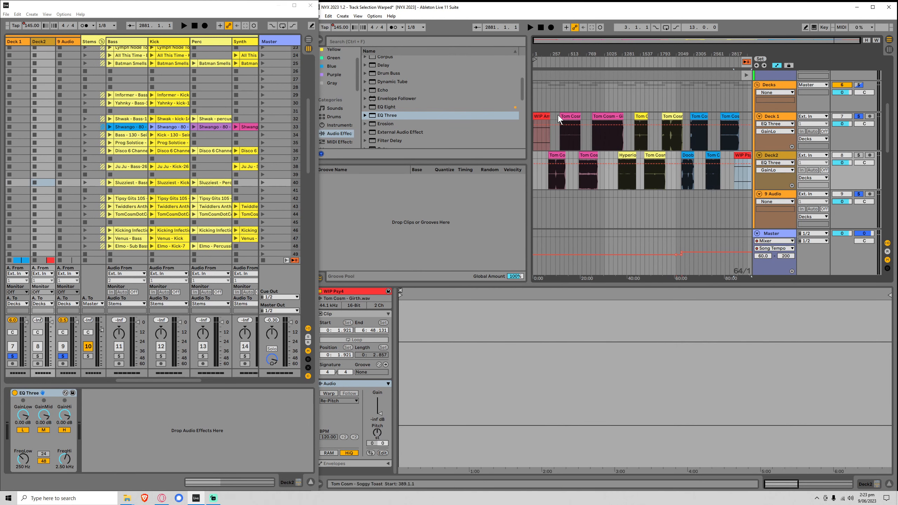
{"action": "left_click_drag", "start_coordinate": [547, 42], "coordinate": [554, 41]}
{"action": "left_click_drag", "start_coordinate": [553, 40], "coordinate": [553, 62]}
{"action": "left_click", "coordinate": [554, 40]}
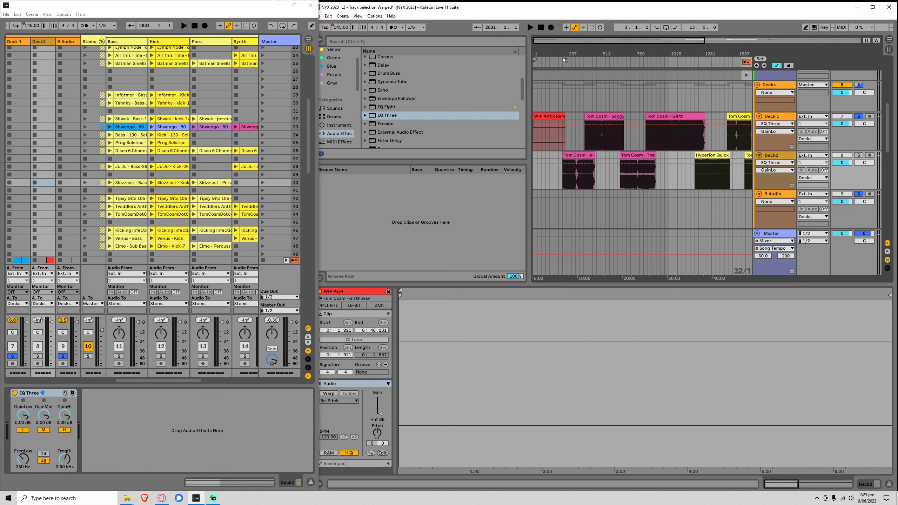
Inspect the clips across both decks in playing order, from WIP Antix Remix through Girth to Mind Gobbies.
{"action": "left_click", "coordinate": [550, 134]}
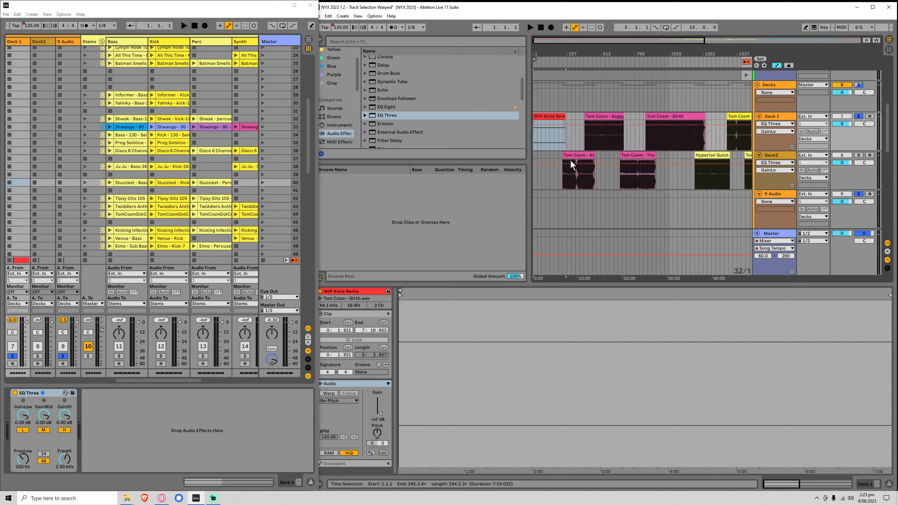
{"action": "left_click", "coordinate": [600, 120]}
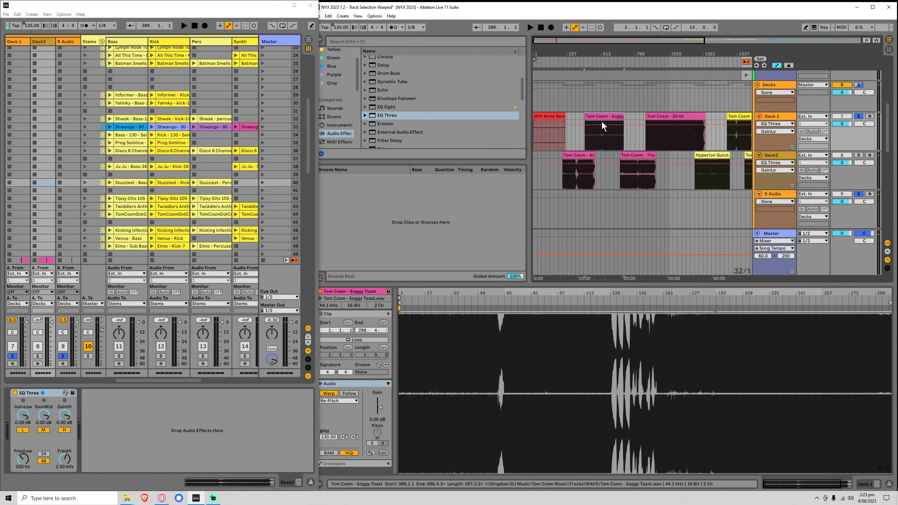
{"action": "left_click", "coordinate": [647, 156]}
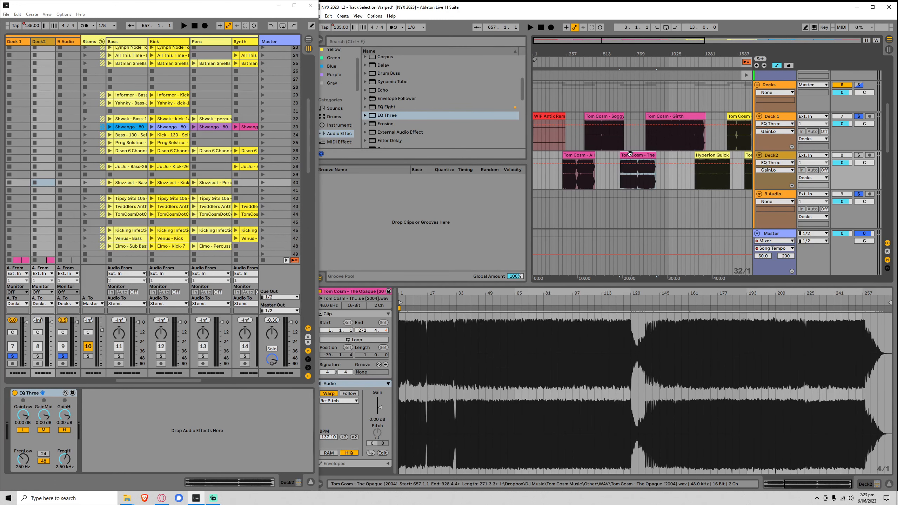
{"action": "left_click", "coordinate": [550, 116]}
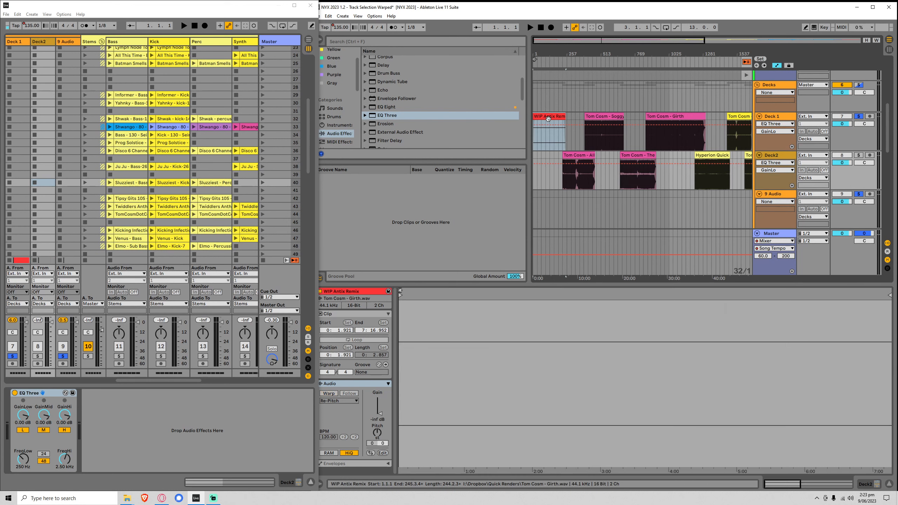
{"action": "left_click", "coordinate": [594, 132]}
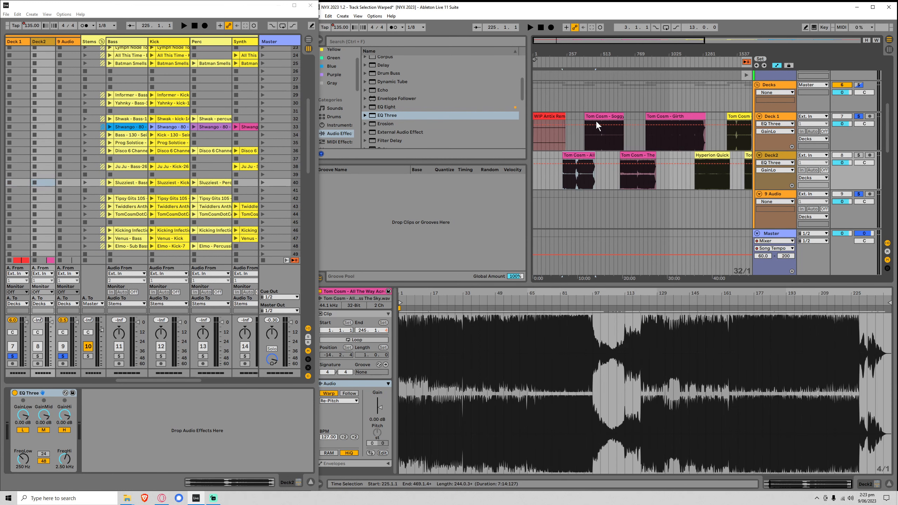
{"action": "left_click", "coordinate": [638, 158]}
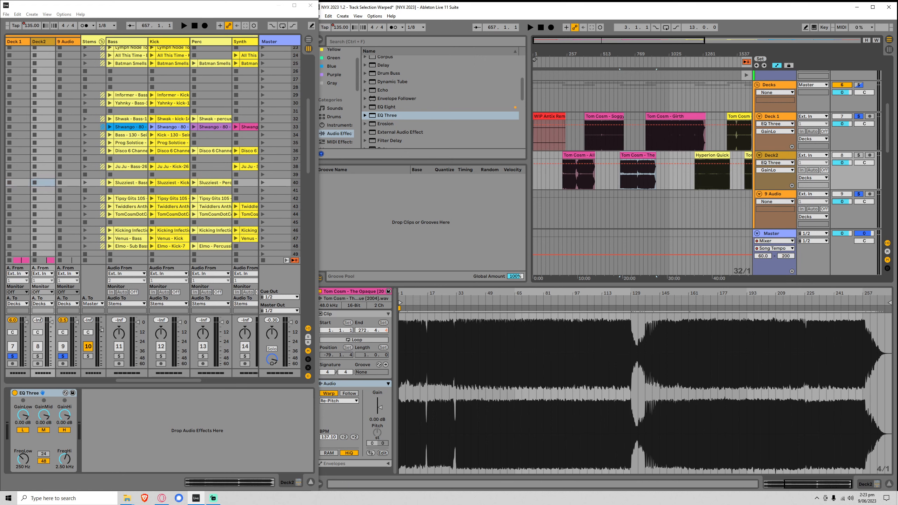
{"action": "left_click", "coordinate": [663, 138]}
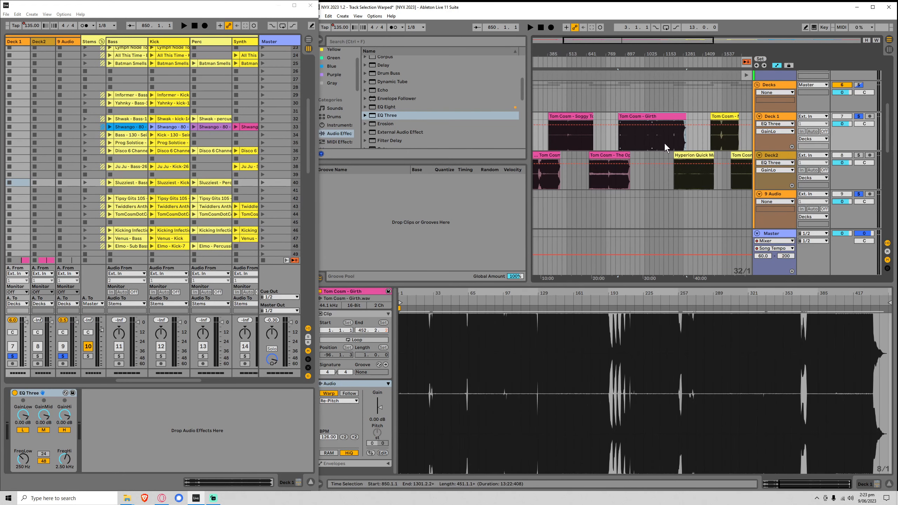
{"action": "left_click", "coordinate": [698, 155]}
{"action": "left_click", "coordinate": [731, 117]}
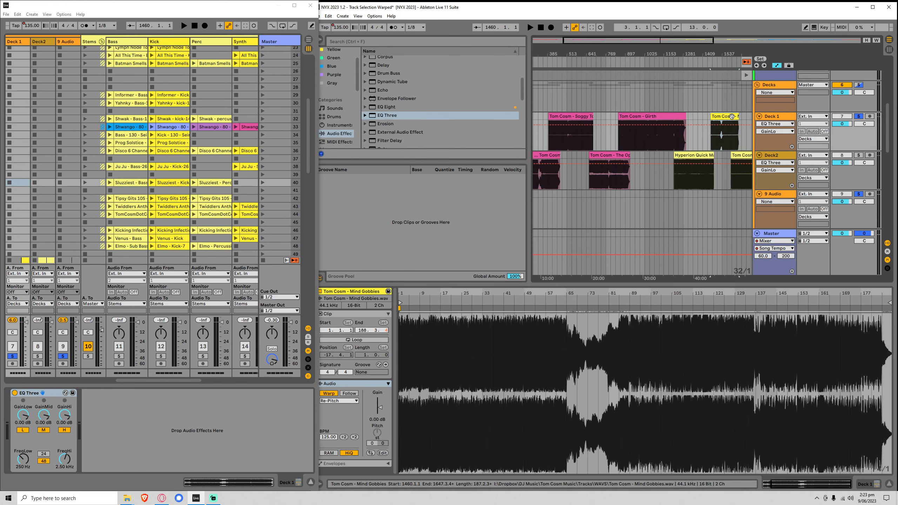
Examine the Switch Arms and Devastated Septum clips that follow Mind Gobbies on the two decks.
{"action": "left_click_drag", "start_coordinate": [725, 55], "coordinate": [579, 58]}
{"action": "left_click", "coordinate": [613, 156]}
{"action": "left_click", "coordinate": [648, 116]}
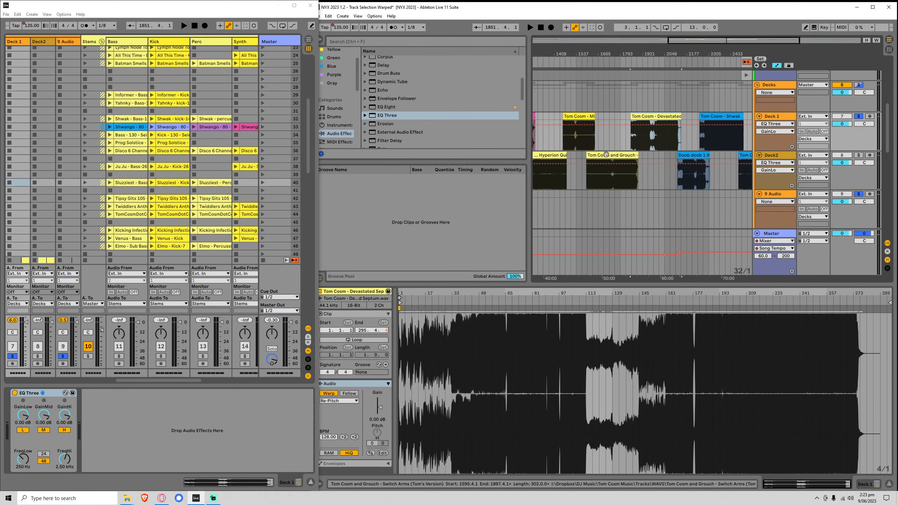
{"action": "left_click", "coordinate": [603, 168]}
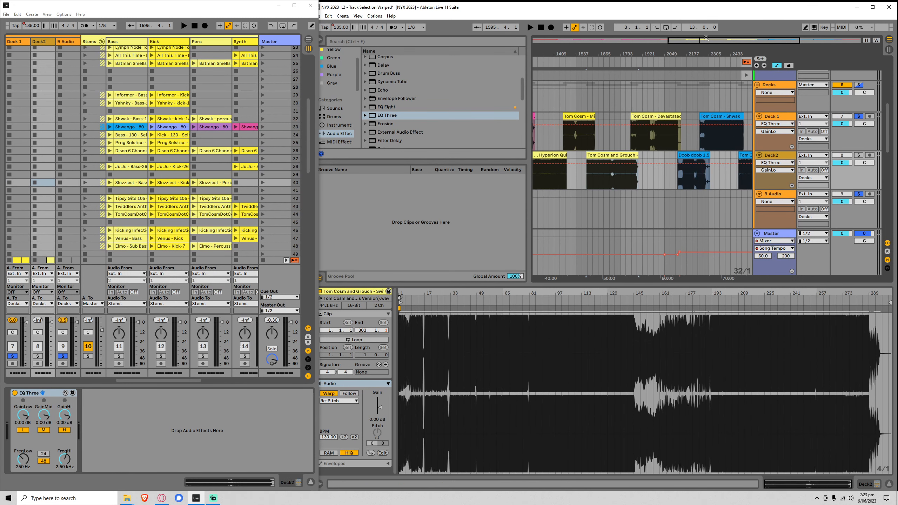
{"action": "left_click_drag", "start_coordinate": [706, 41], "coordinate": [625, 41]}
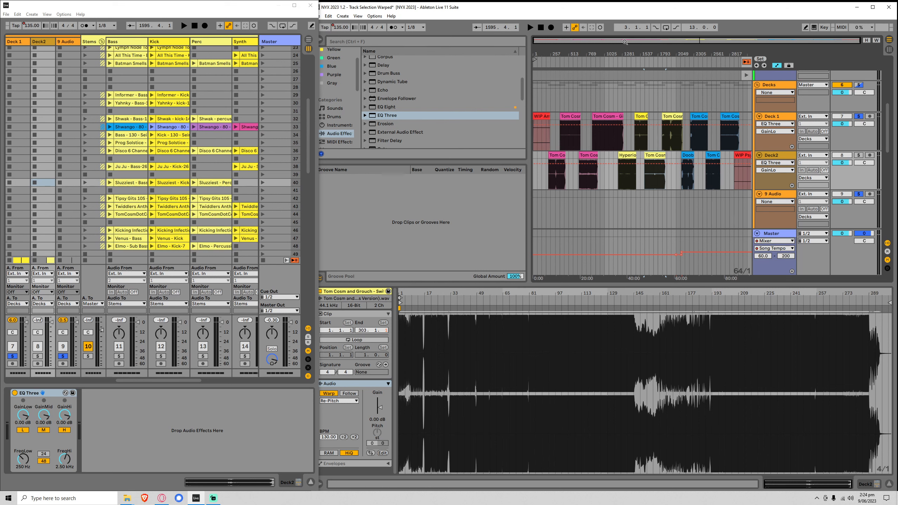
Briefly play Mind Gobbies on Deck 1 from around bar 1489, stop playback and return to the full arrangement overview.
{"action": "left_click_drag", "start_coordinate": [624, 41], "coordinate": [639, 21]}
{"action": "mouse_move", "coordinate": [692, 41]}
{"action": "left_mouse_down"}
{"action": "mouse_move", "coordinate": [692, 79]}
{"action": "mouse_move", "coordinate": [626, 76]}
{"action": "mouse_move", "coordinate": [654, 57]}
{"action": "mouse_move", "coordinate": [693, 64]}
{"action": "mouse_move", "coordinate": [670, 66]}
{"action": "mouse_move", "coordinate": [686, 53]}
{"action": "left_mouse_up"}
{"action": "left_click", "coordinate": [642, 157]}
{"action": "left_click", "coordinate": [666, 117]}
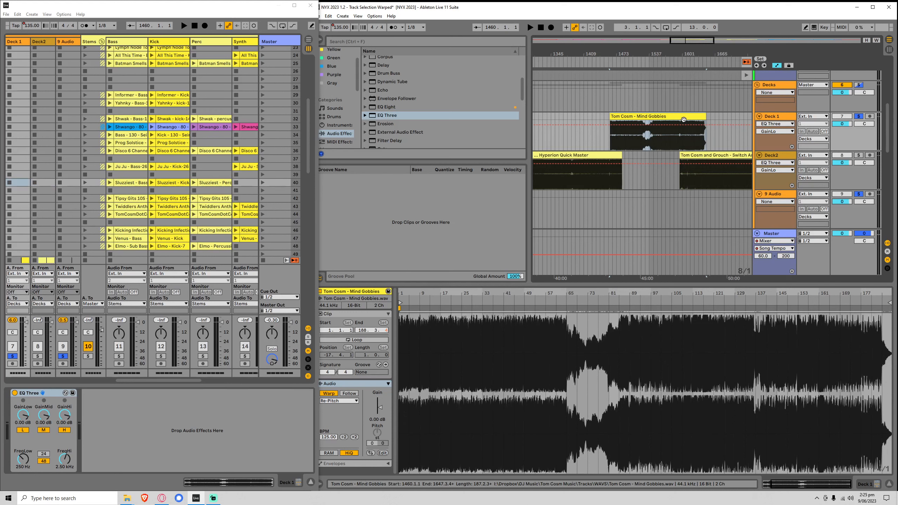
{"action": "left_click", "coordinate": [625, 136]}
{"action": "key", "text": "space"}
{"action": "key", "text": "space"}
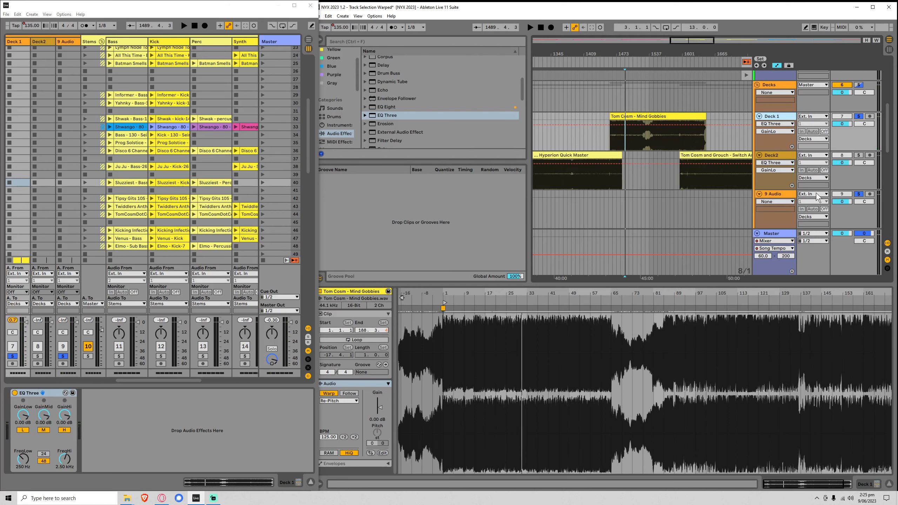
{"action": "left_click_drag", "start_coordinate": [625, 53], "coordinate": [625, 18]}
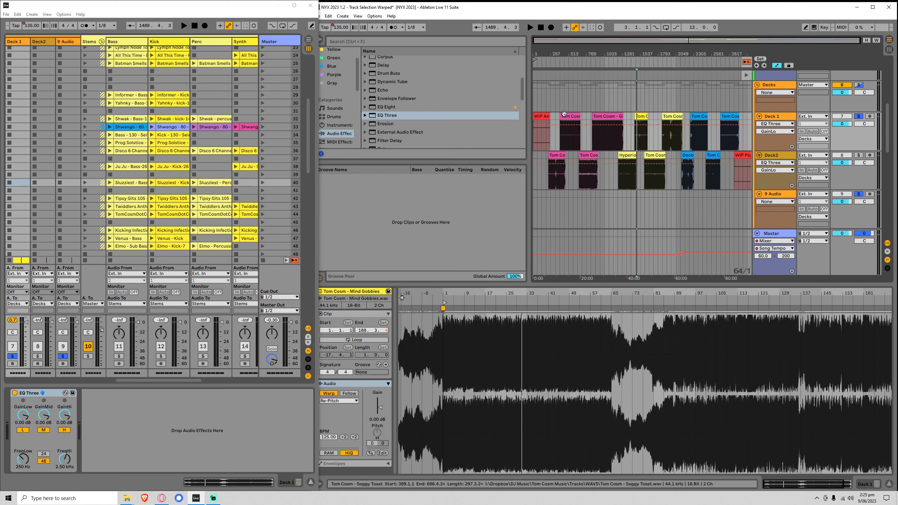
{"action": "left_click", "coordinate": [580, 96]}
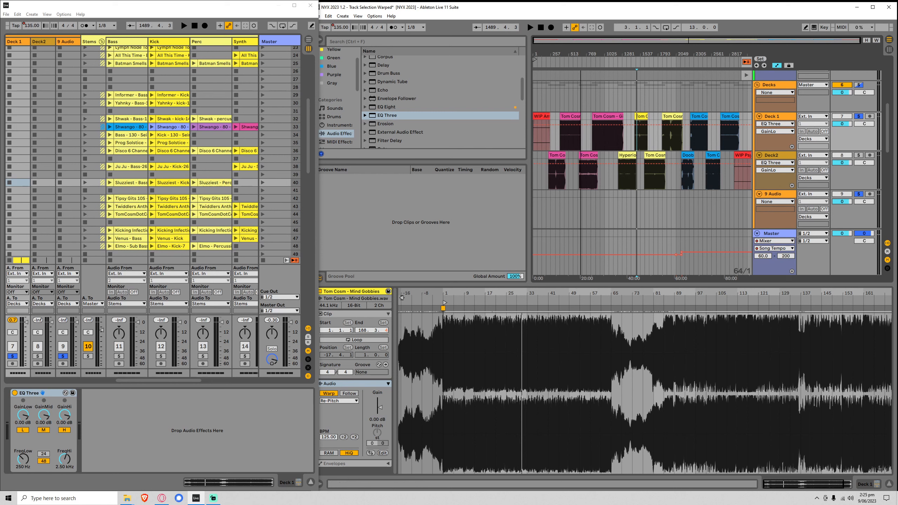